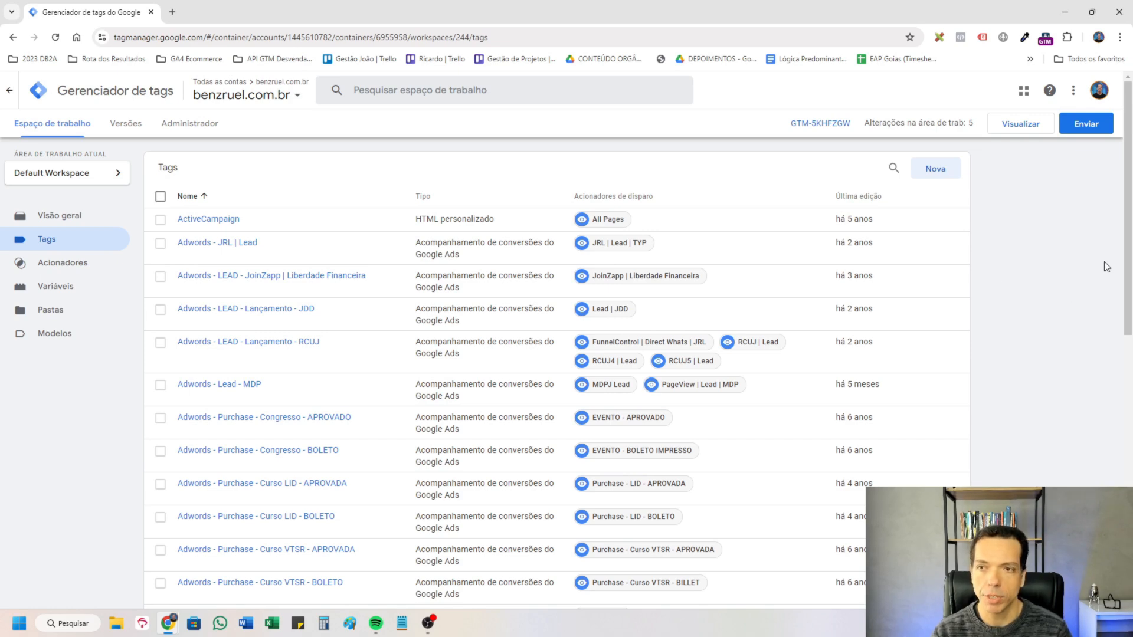
Examine the container's tag list from the Adwords tags down to the Facebook and Google tags, noting types and firing triggers.
drag(1128, 252, 1097, 217)
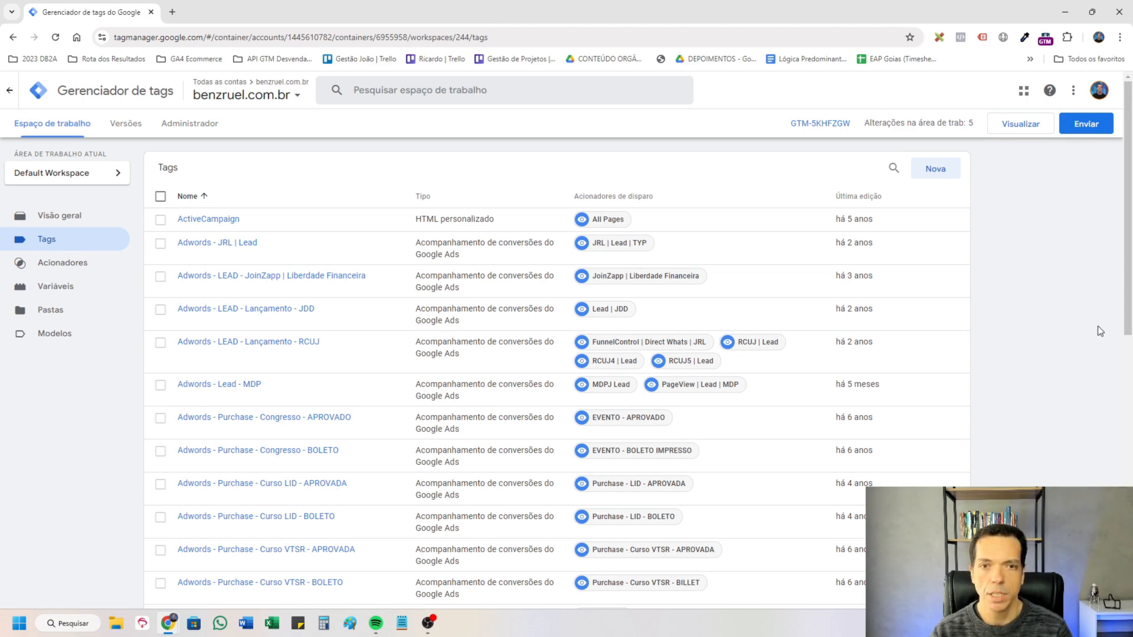
scroll(435, 405, down, 1)
scroll(435, 405, down, 2)
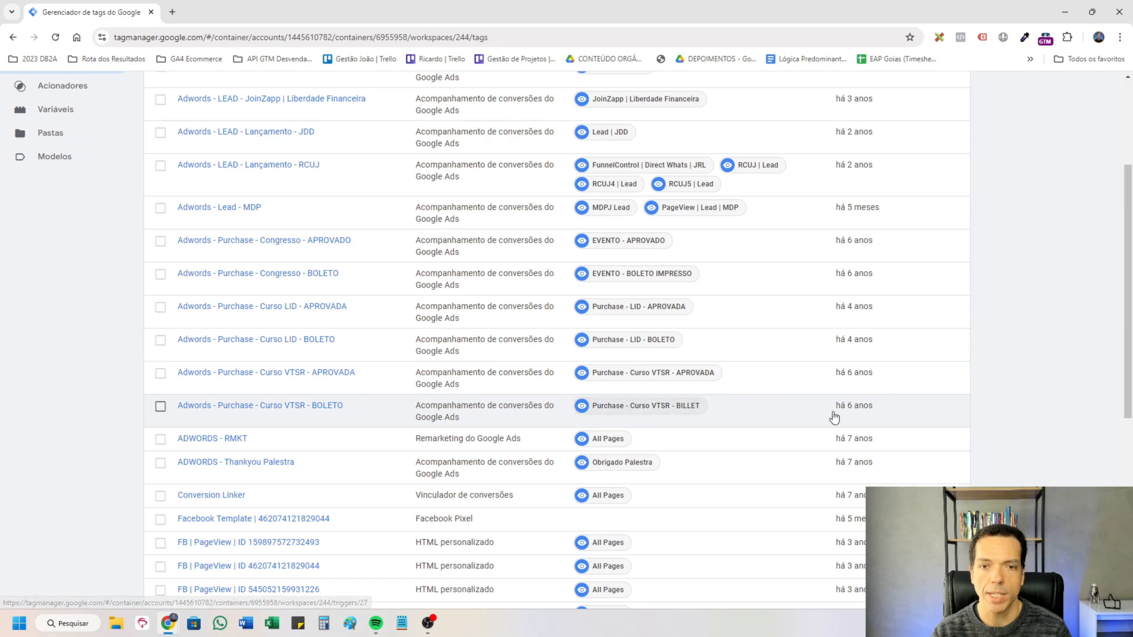
scroll(679, 407, down, 3)
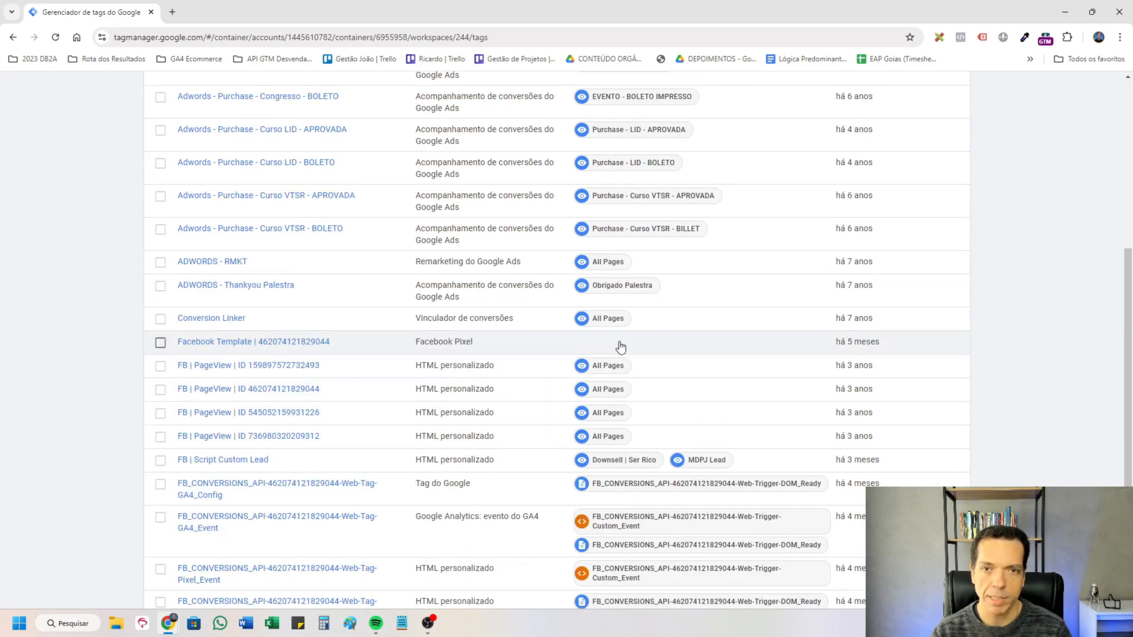
scroll(693, 348, down, 2)
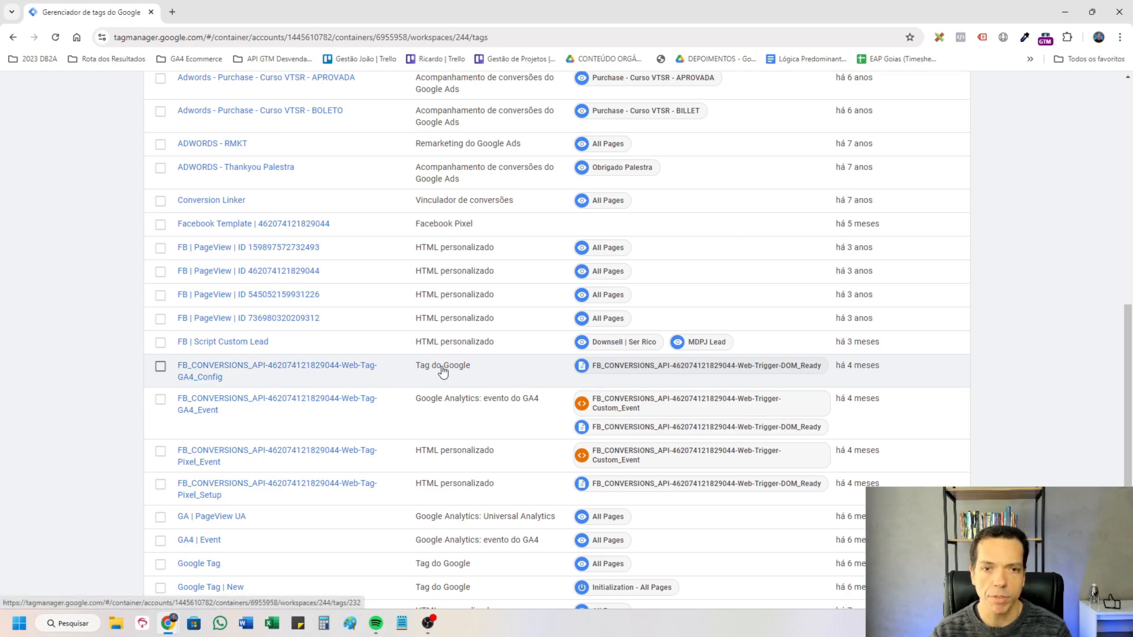
drag(464, 372, 409, 375)
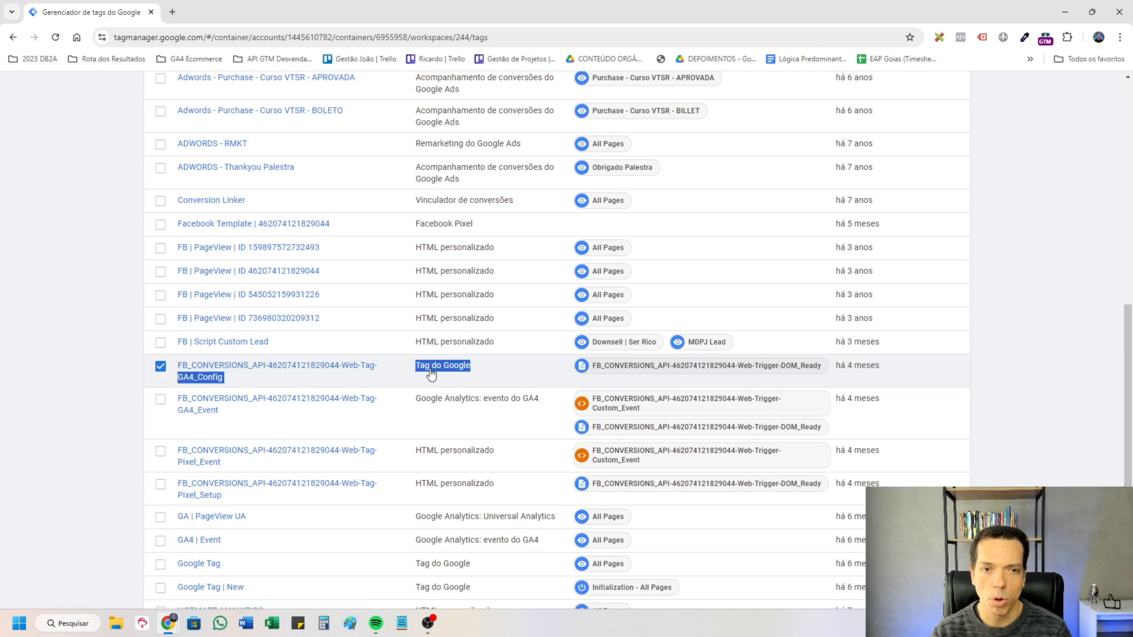
click(457, 375)
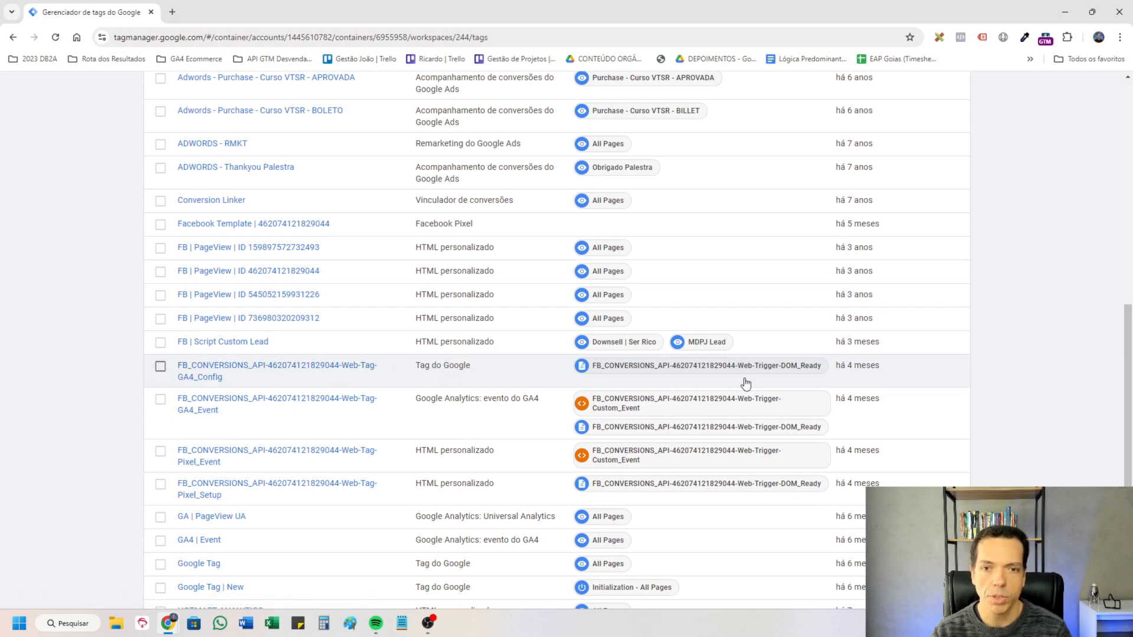
scroll(437, 397, down, 2)
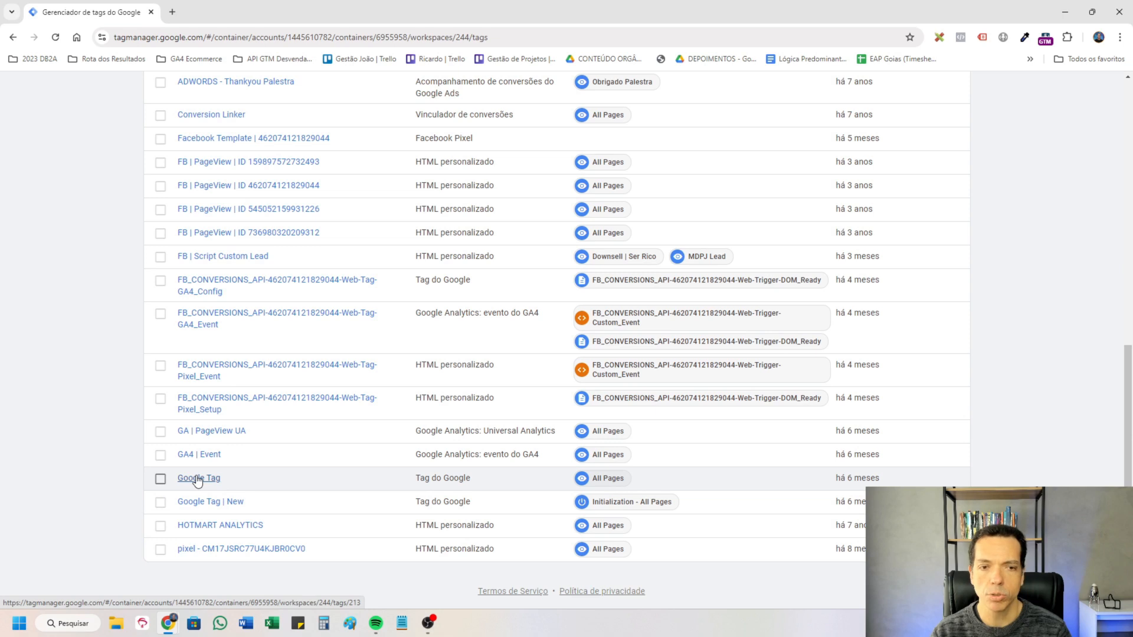
Inspect the configurations of Google Tag and the FB_CONVERSIONS_API GA4_Config tag, including the latter's transport_url parameter.
click(198, 479)
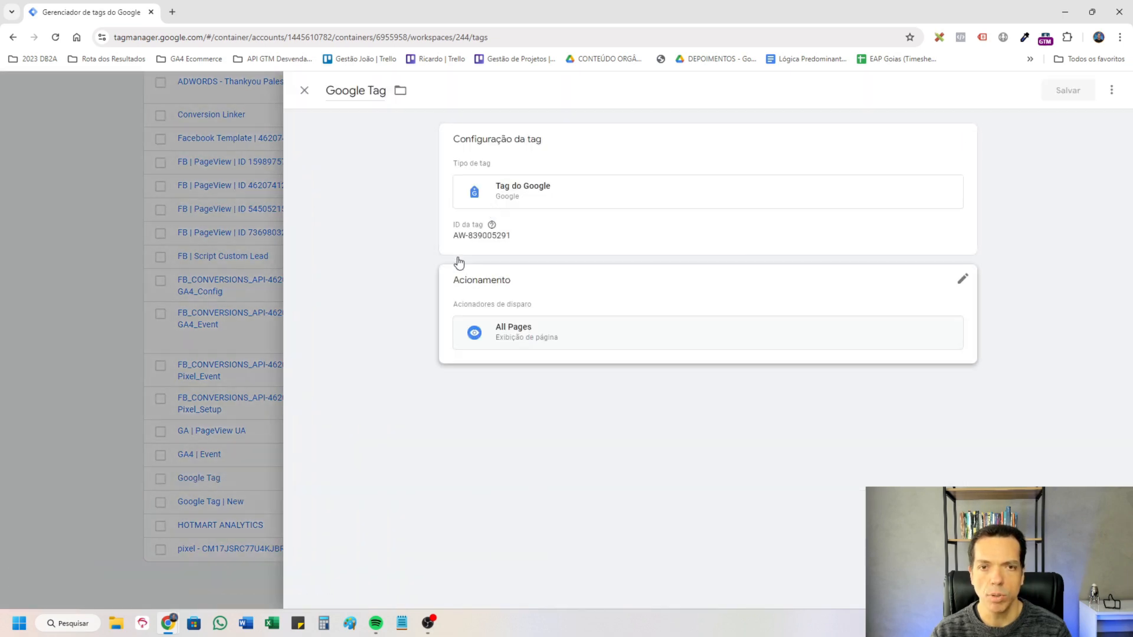
click(204, 353)
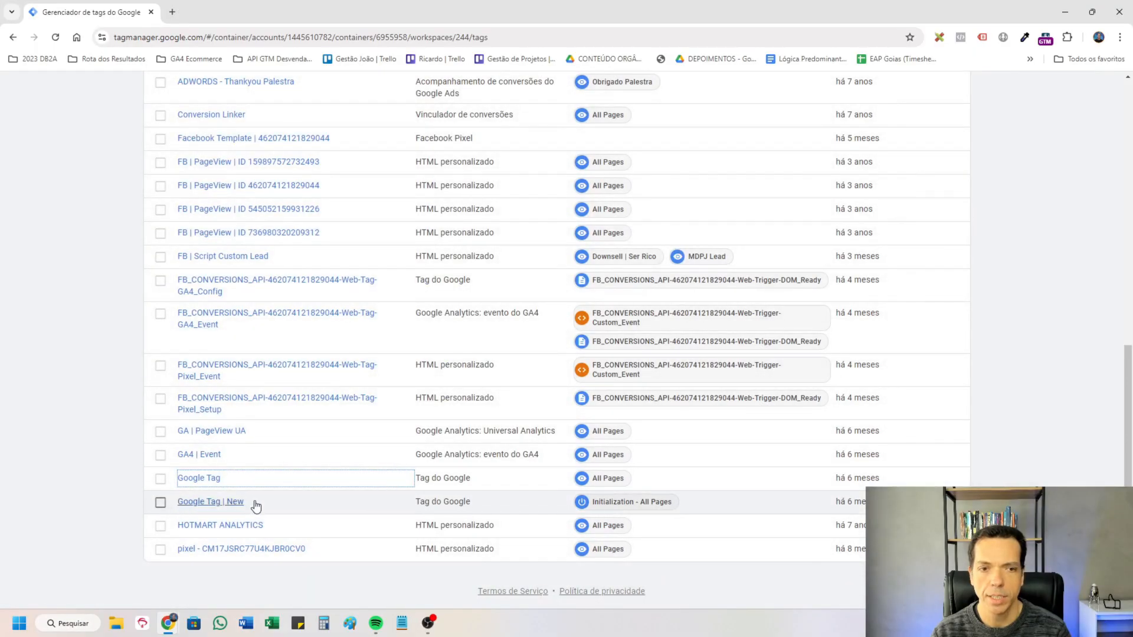
scroll(502, 449, up, 2)
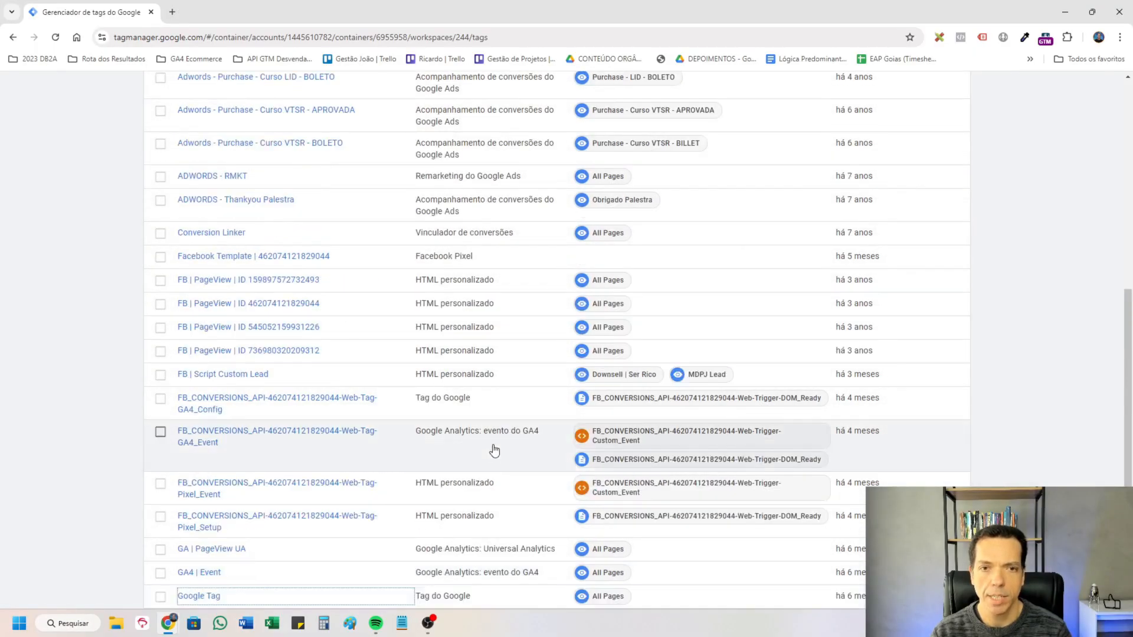
click(269, 405)
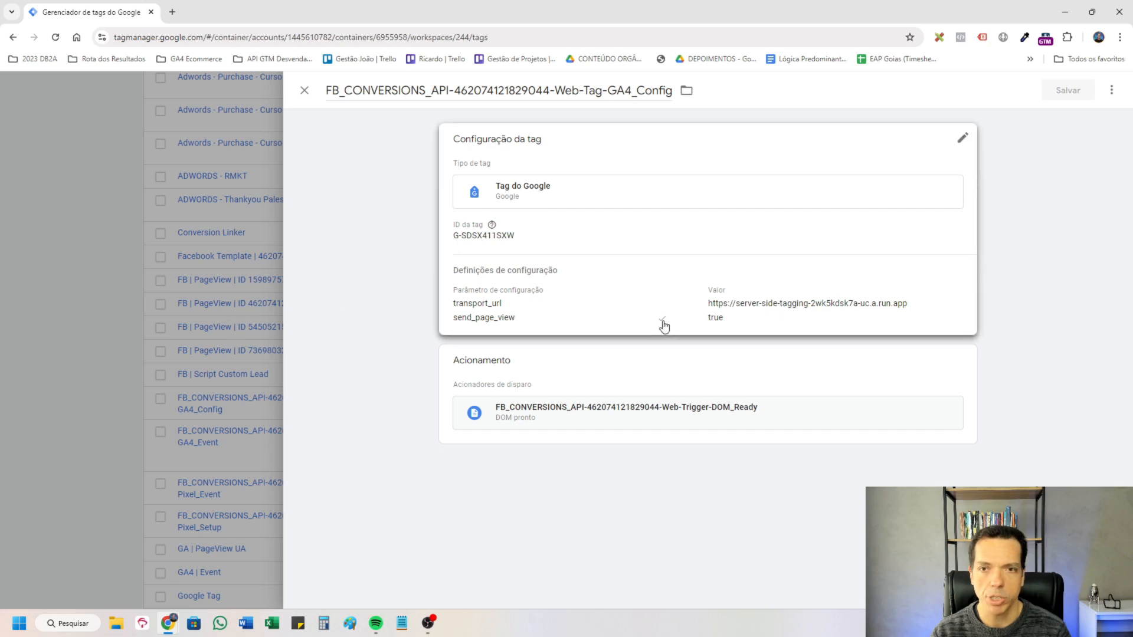
click(783, 306)
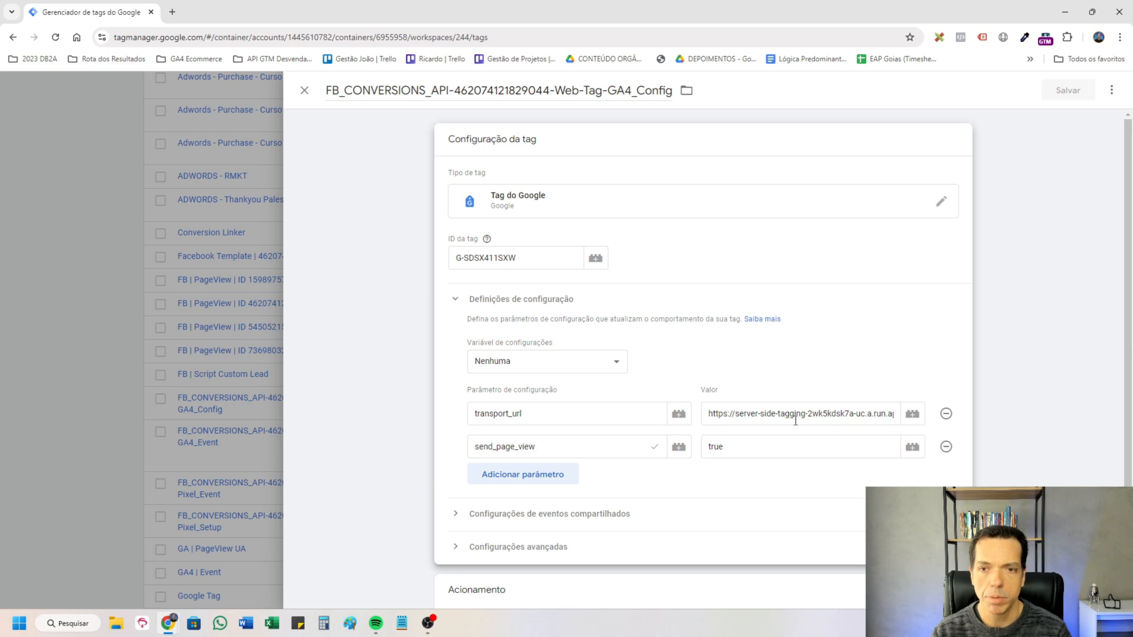
key(Tab)
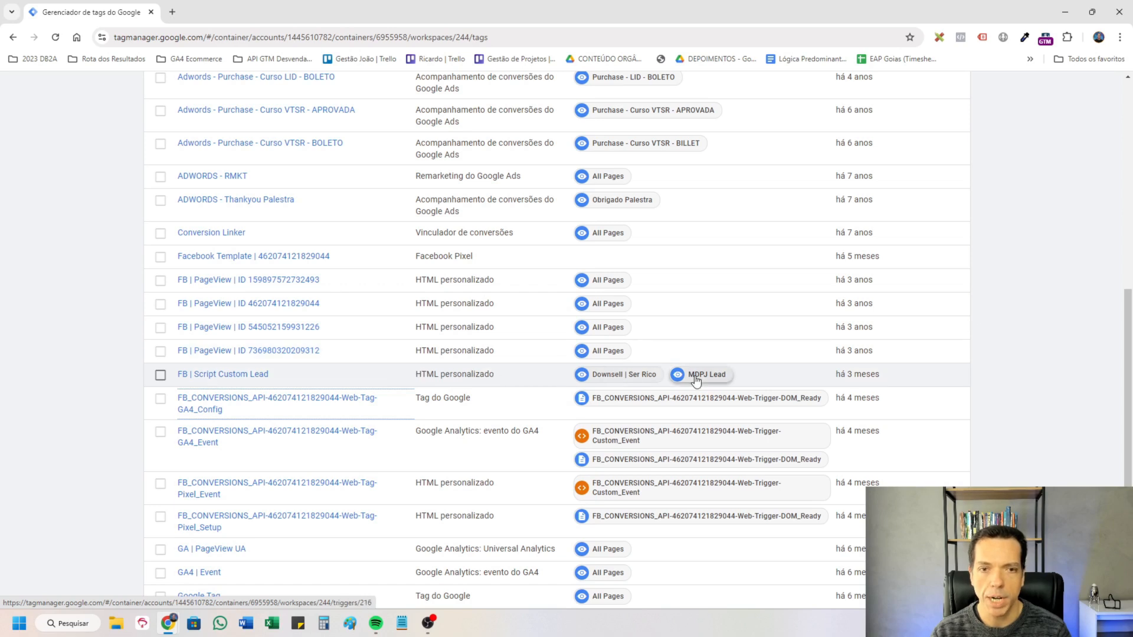
Pause the four FB_CONVERSIONS_API tags (GA4_Config, GA4_Event, Pixel_Event and Pixel_Setup) and clear the tag selection.
click(160, 399)
click(160, 431)
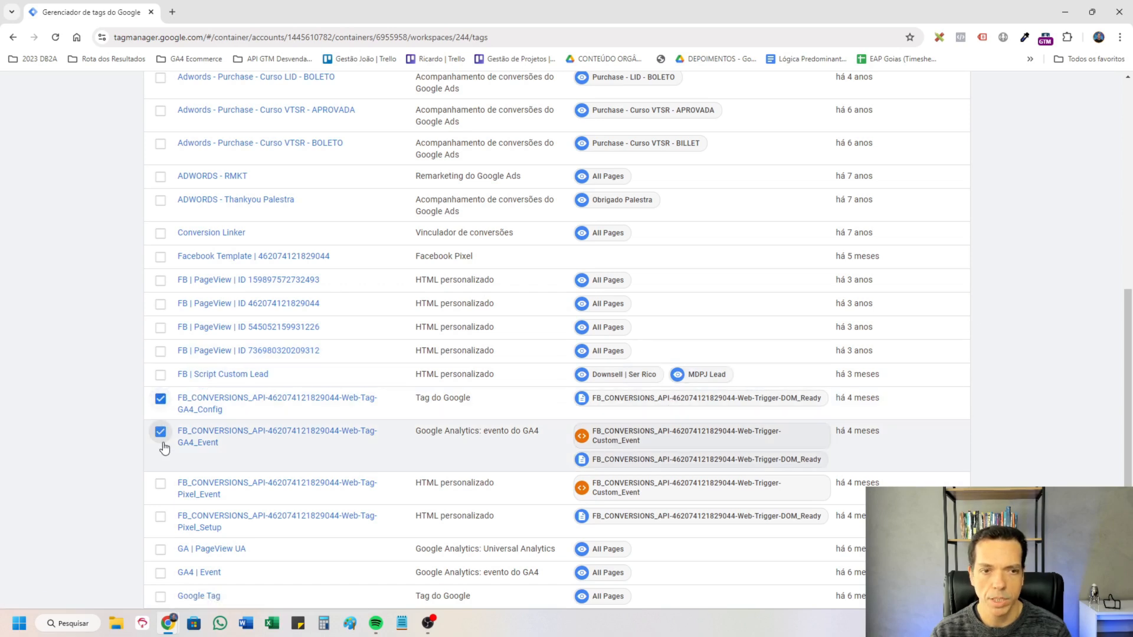
click(160, 483)
click(160, 516)
scroll(517, 484, down, 1)
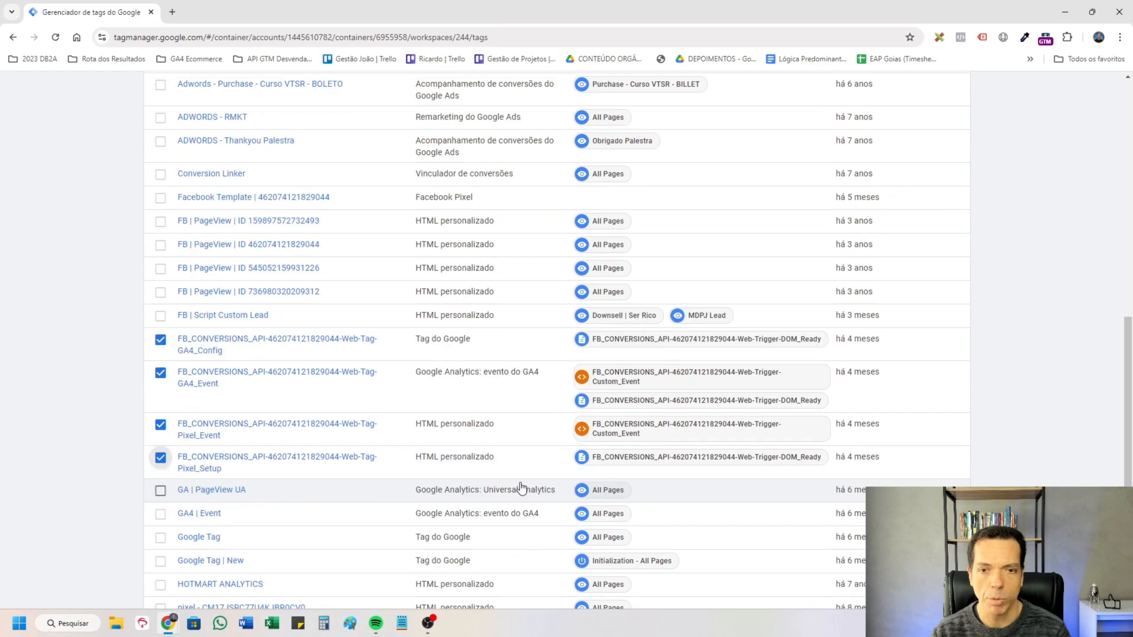
scroll(683, 475, down, 1)
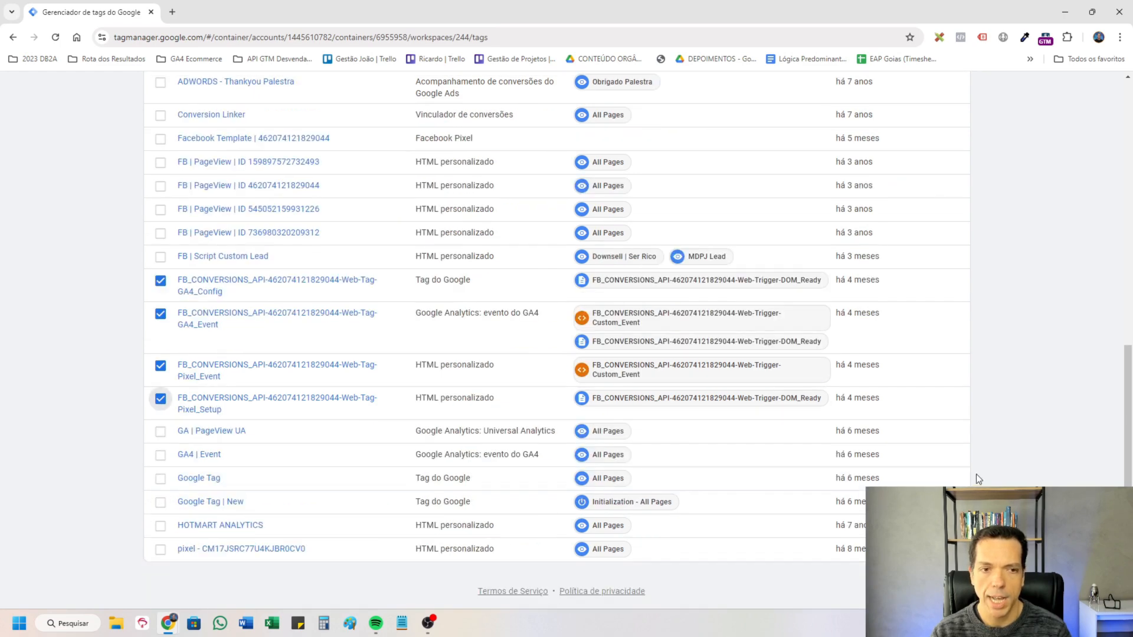
scroll(977, 478, up, 2)
scroll(977, 476, up, 8)
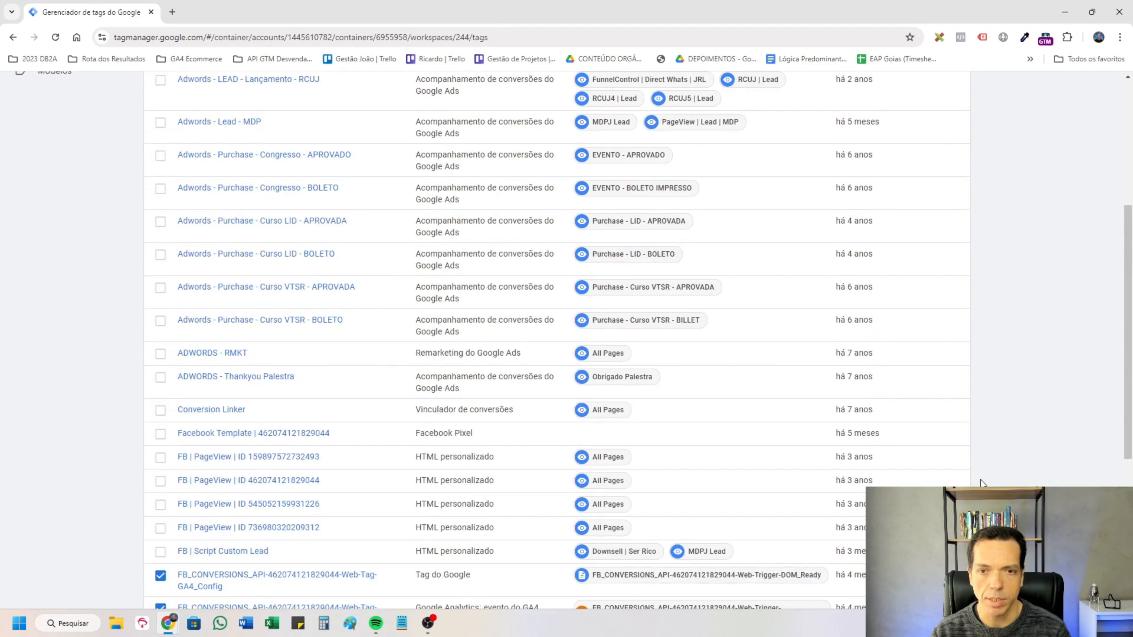
click(872, 170)
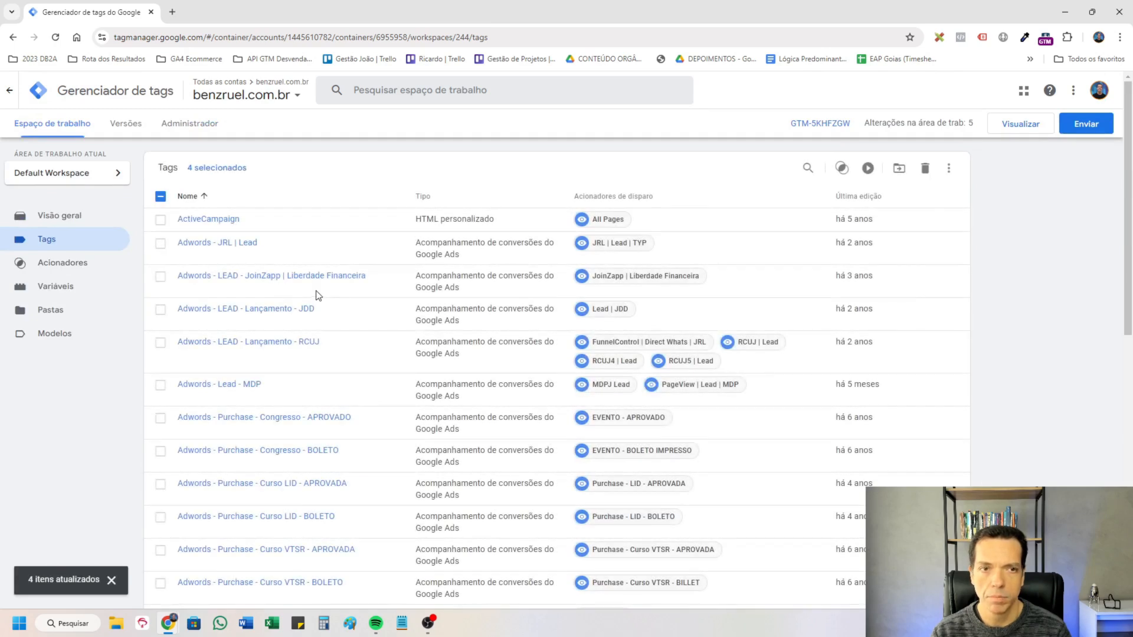
click(161, 196)
click(961, 347)
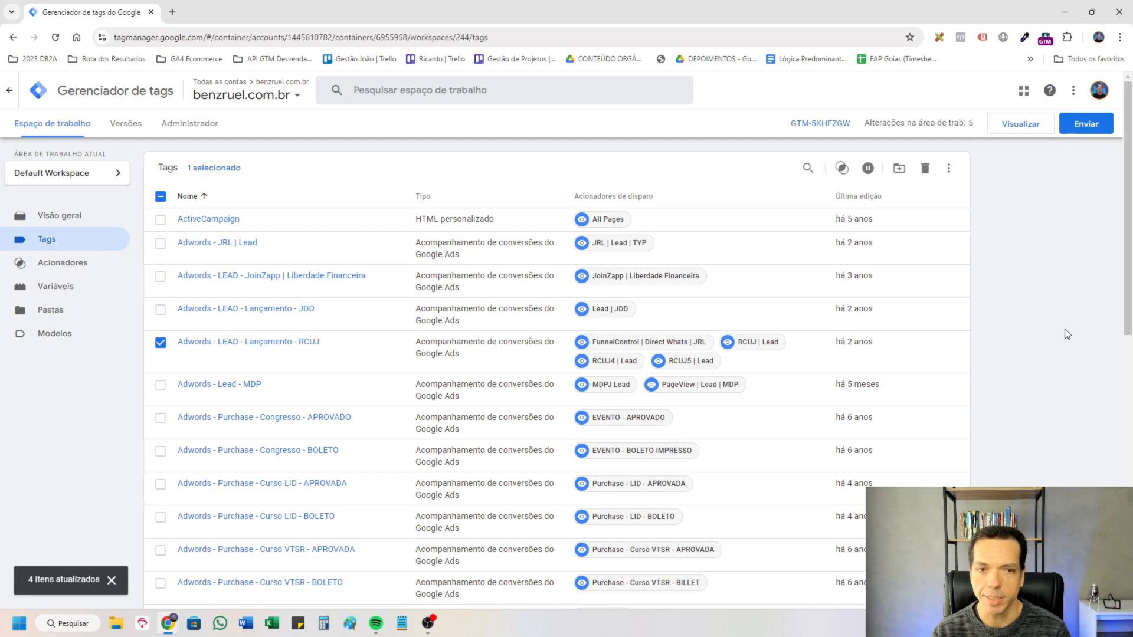
click(161, 343)
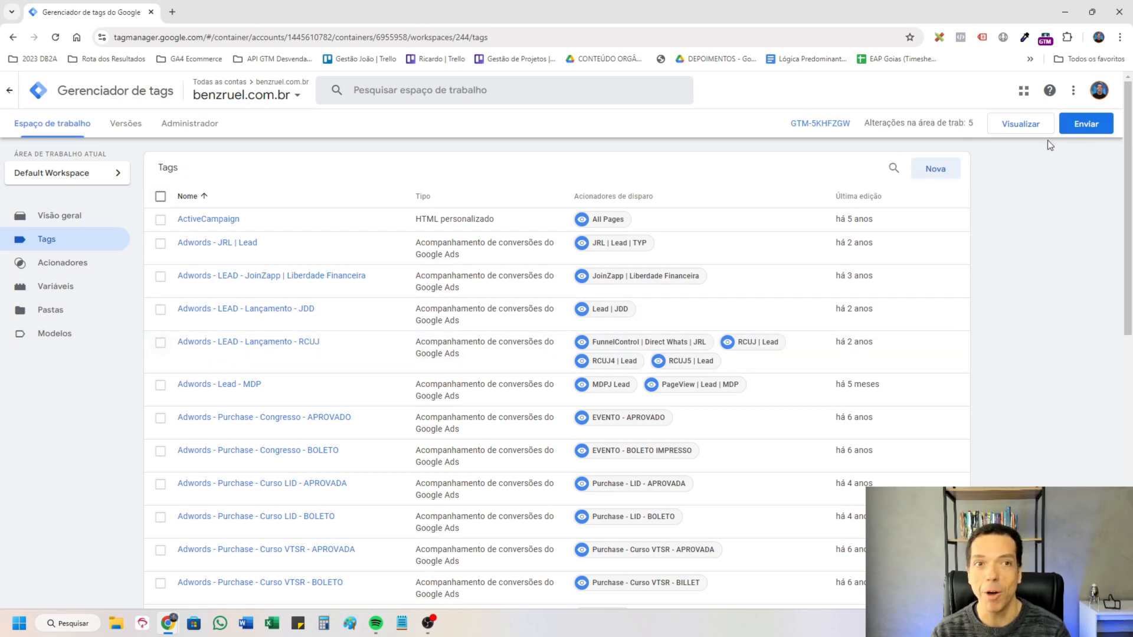
Start preview mode for the container, connect it to the landing page, and return to Tag Assistant's summary.
click(1024, 125)
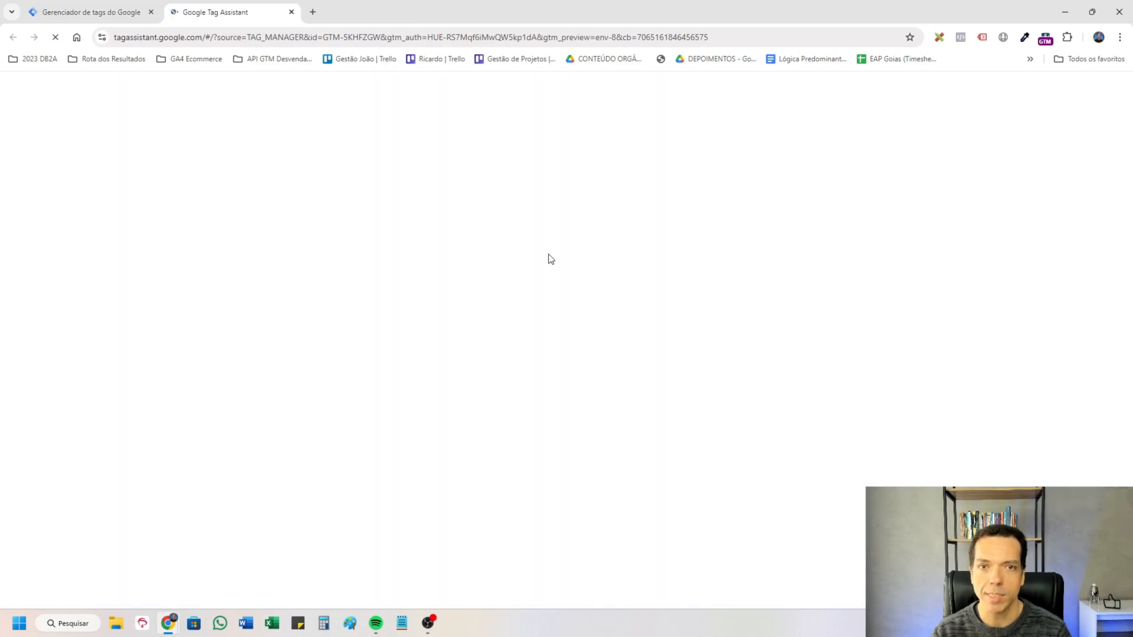
click(568, 359)
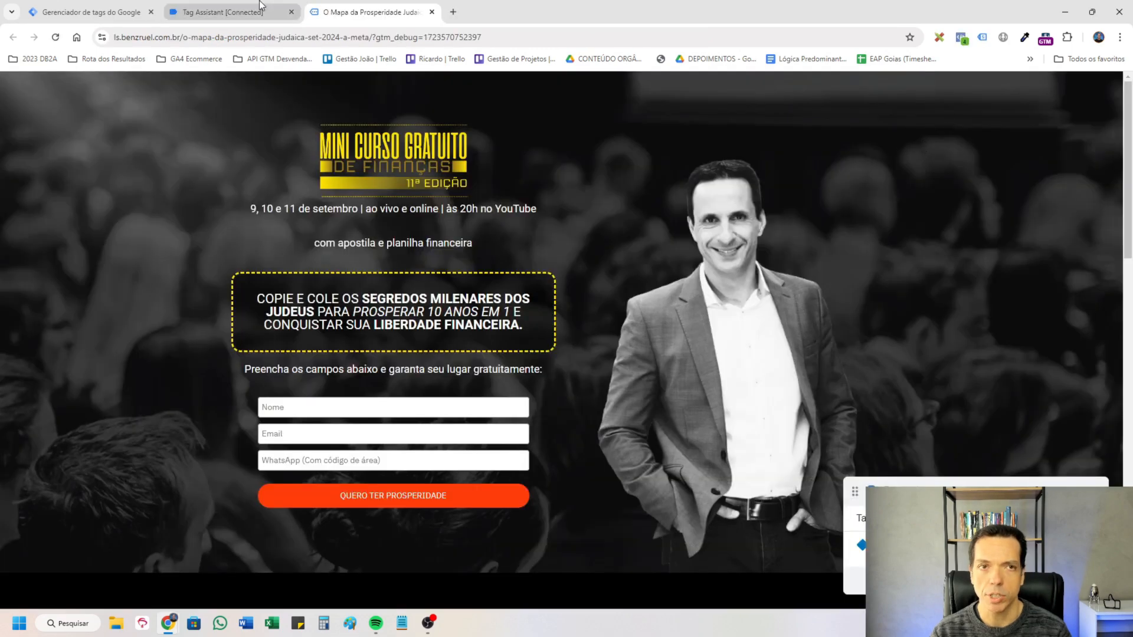
click(253, 11)
click(575, 296)
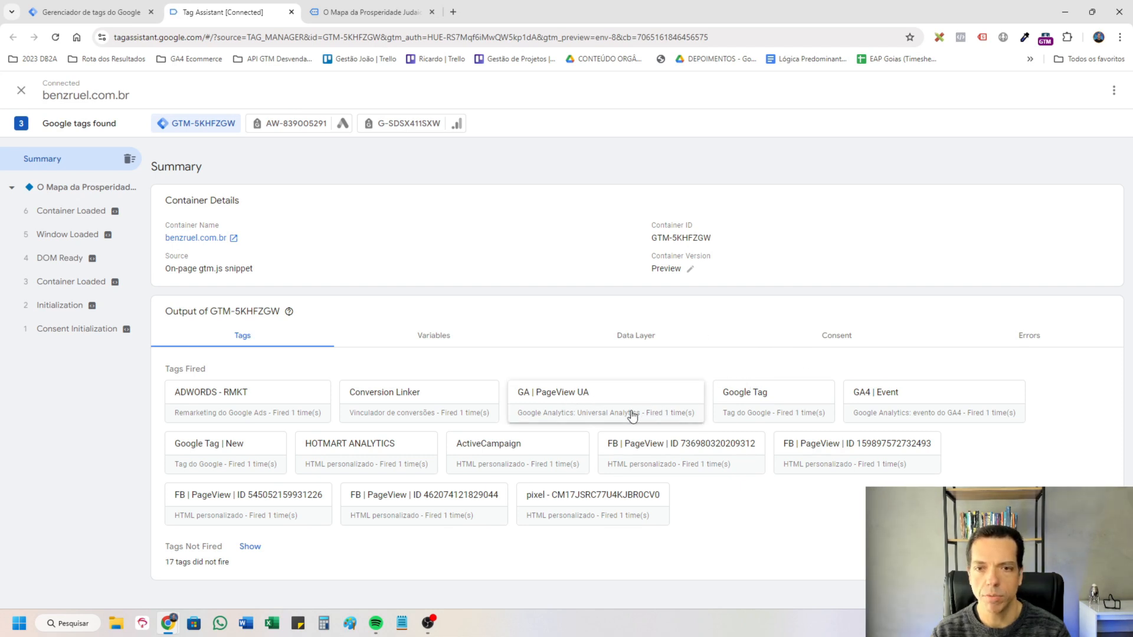
Compare the tag IDs and firing triggers of the fired tags Google Tag and Google Tag | New.
click(789, 415)
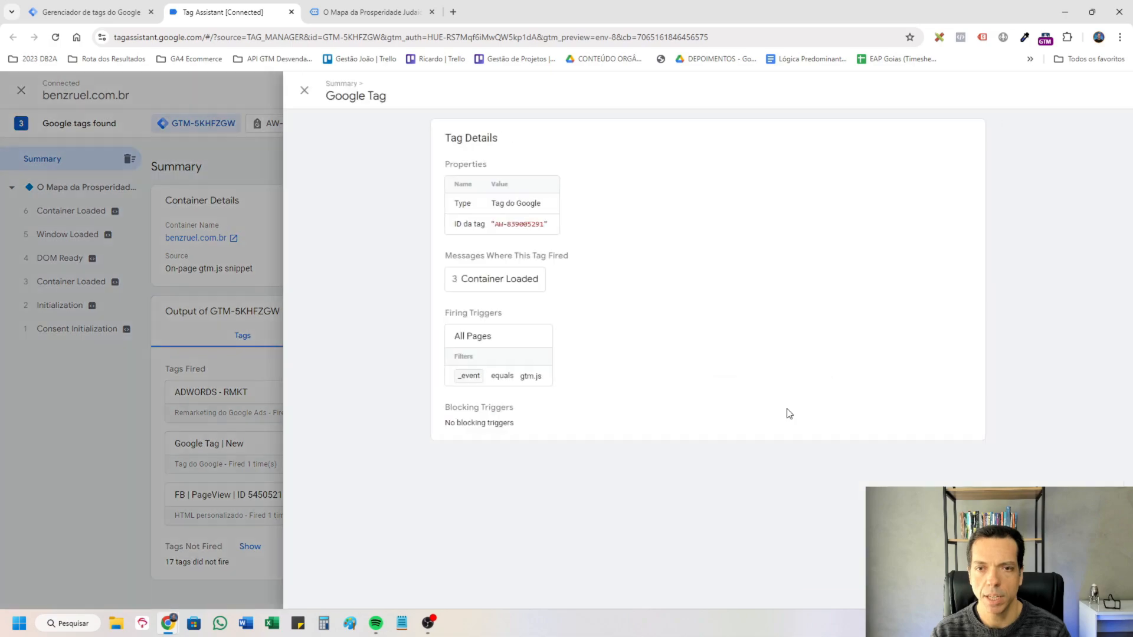
key(Escape)
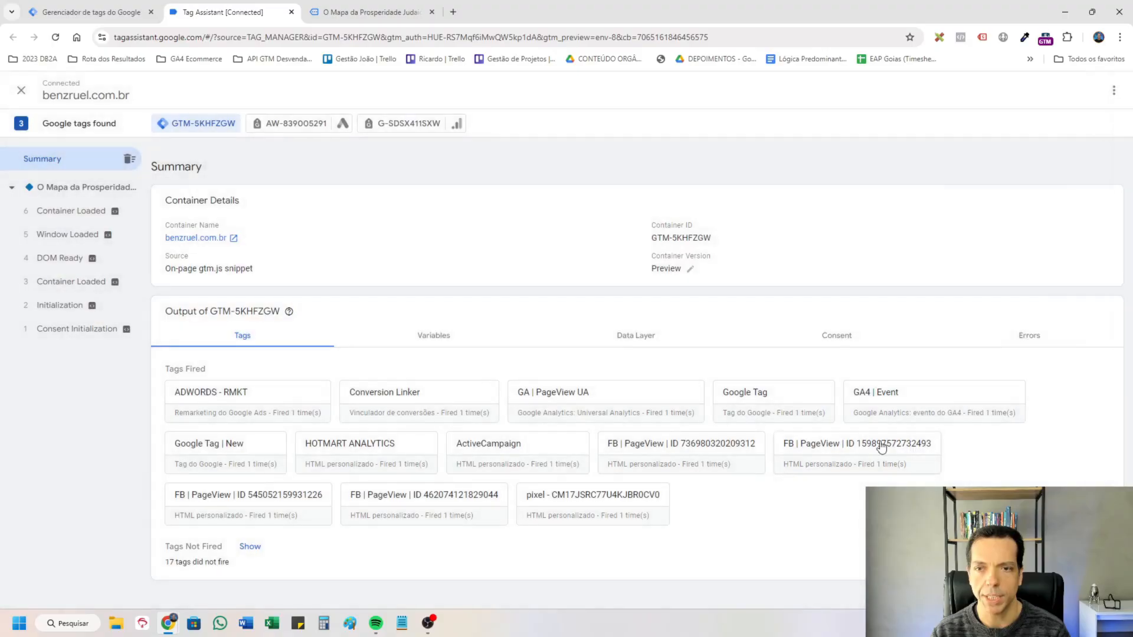
click(224, 451)
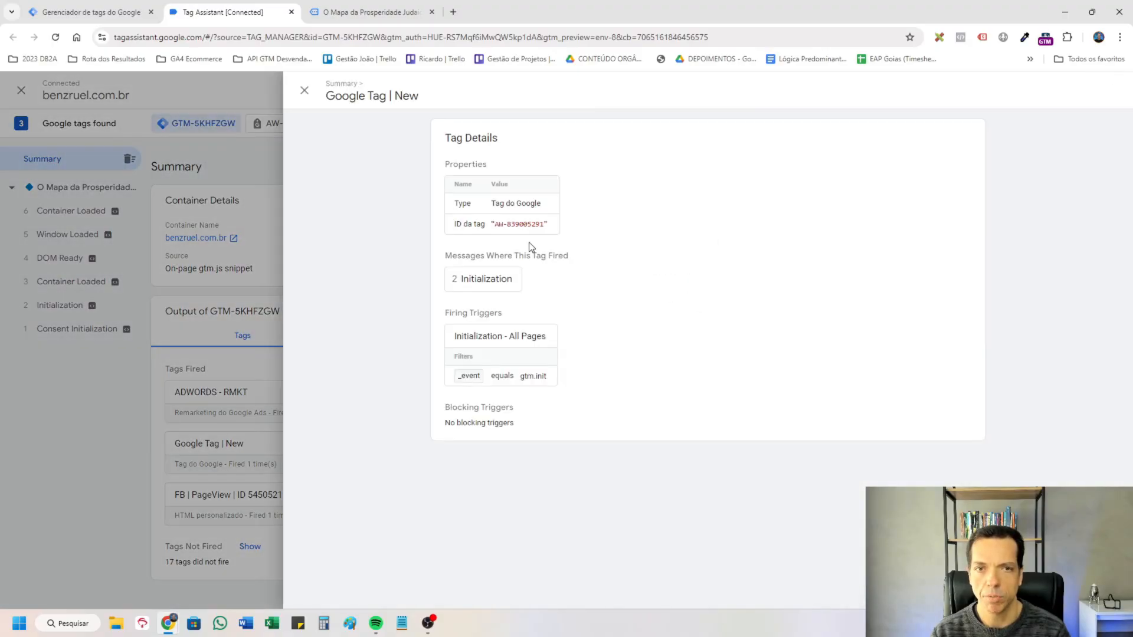
key(Escape)
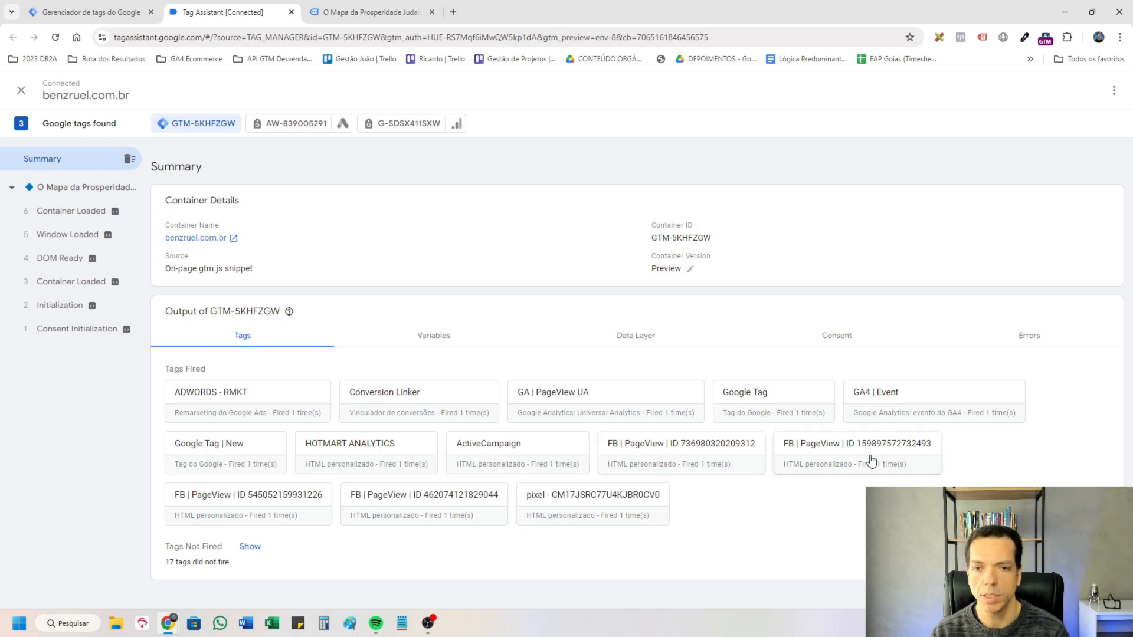
Inspect the custom HTML and firing triggers of the first FB | PageView tag and the TikTok pixel tag.
click(700, 463)
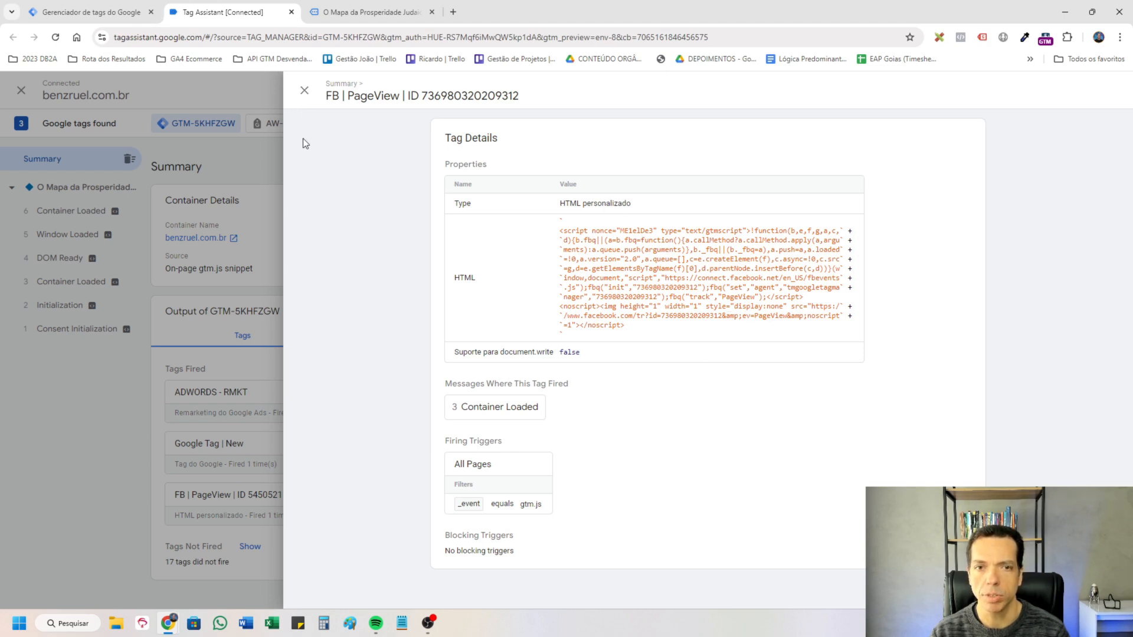
click(303, 91)
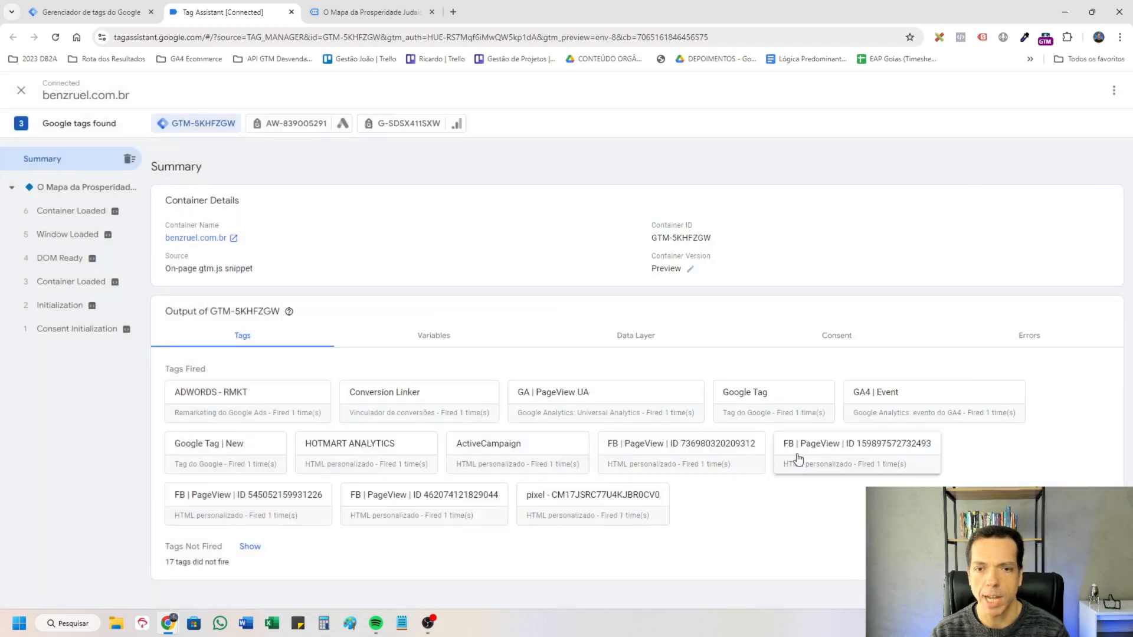
click(597, 505)
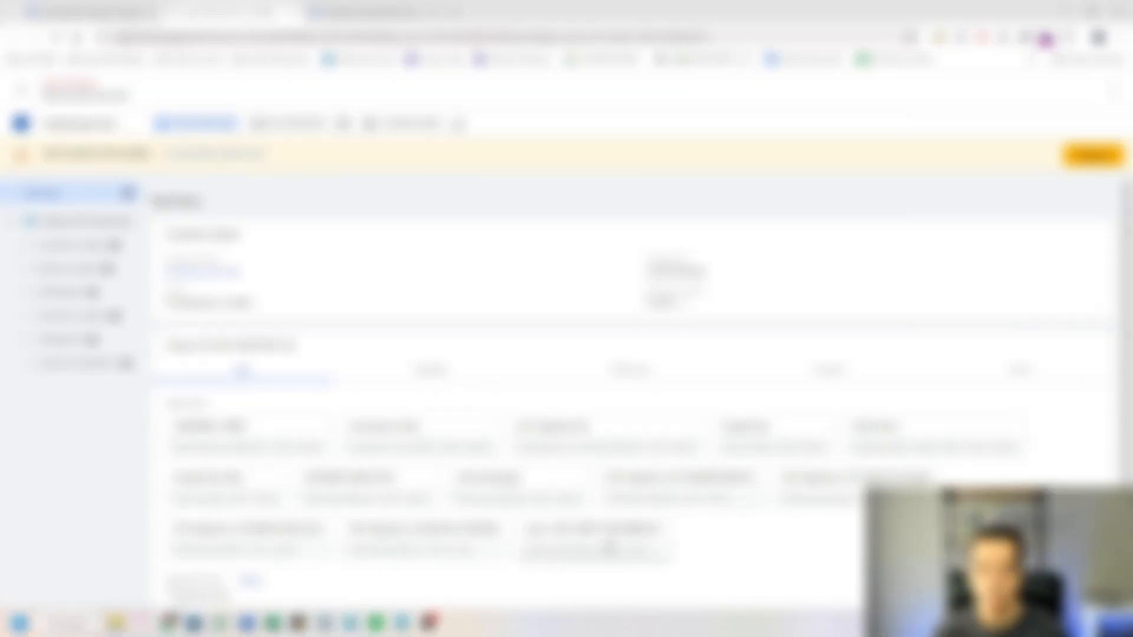
click(607, 545)
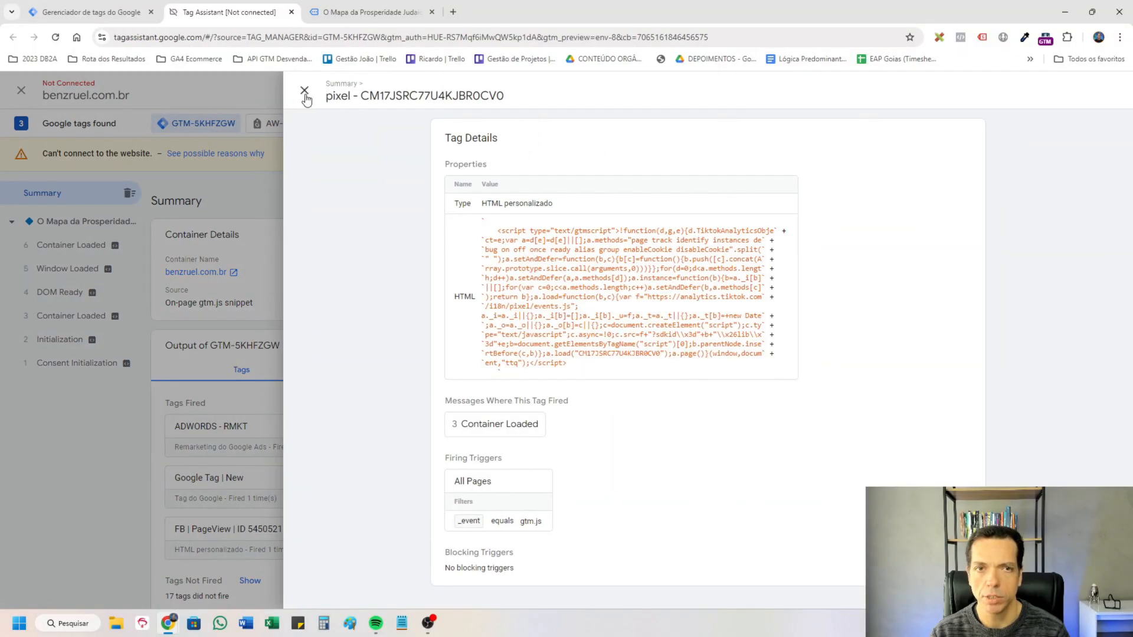
click(304, 91)
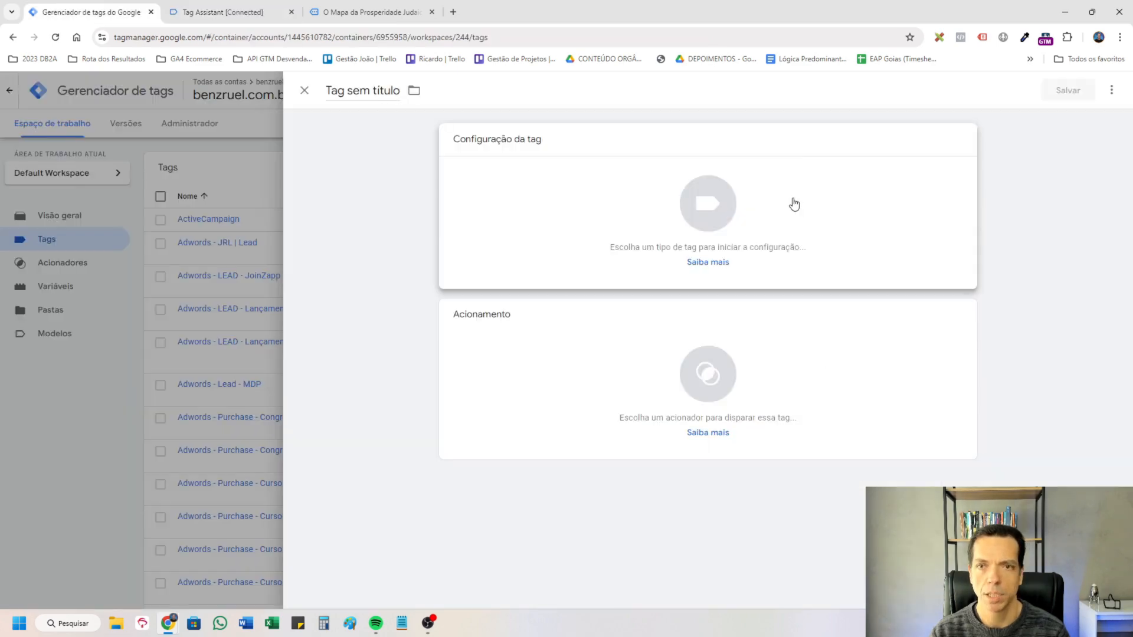
Create a new tag in Tag Manager, search the community template gallery for "face", and choose the Facebook Pixel tag type.
click(791, 202)
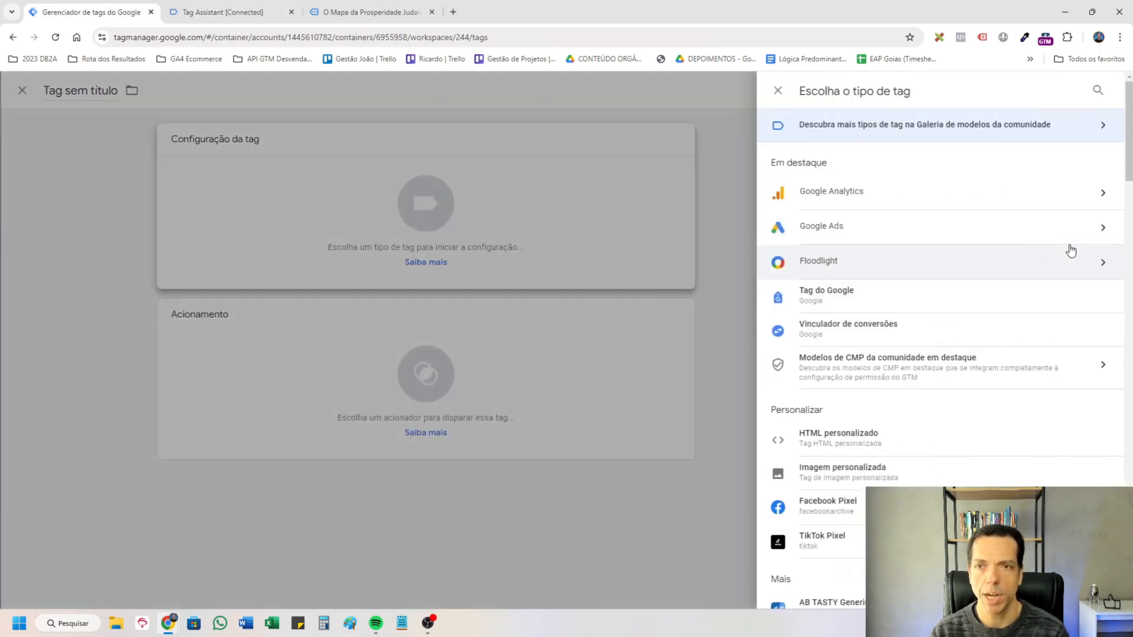
click(1089, 133)
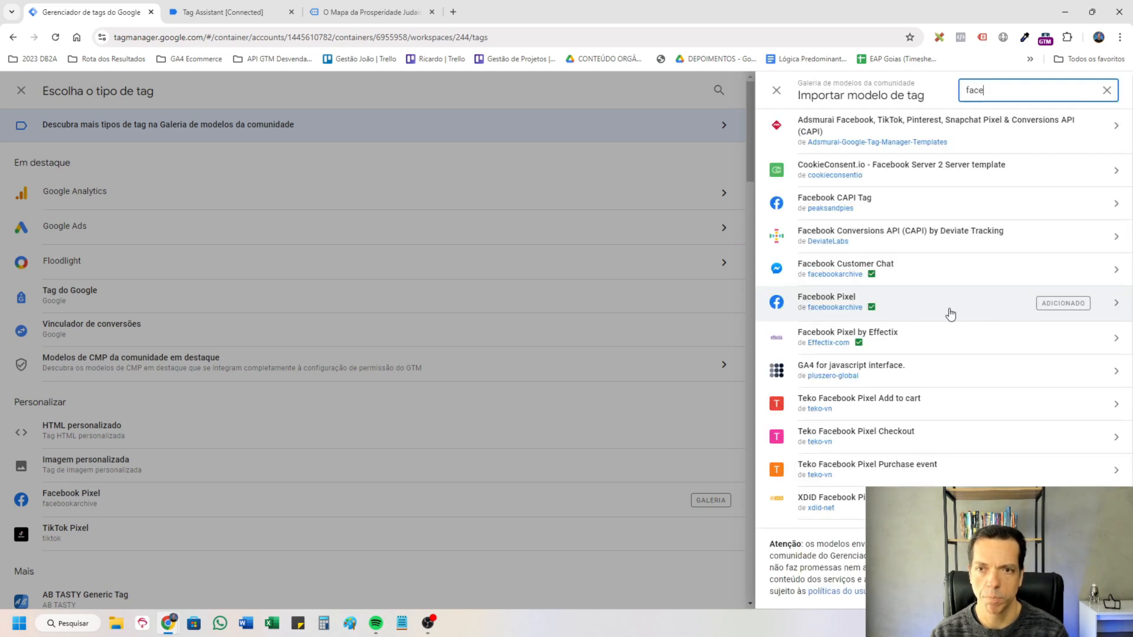
click(508, 308)
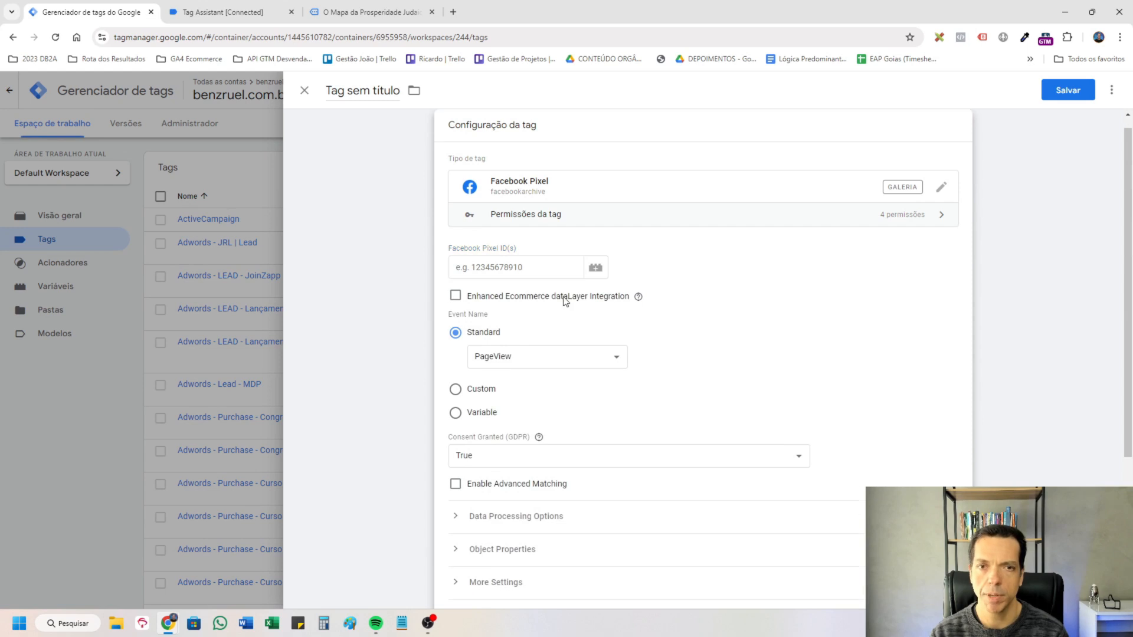
Create a constant variable named "FB PIxel 01" plus the pixel's ID and use it as the tag's Facebook Pixel ID.
click(548, 267)
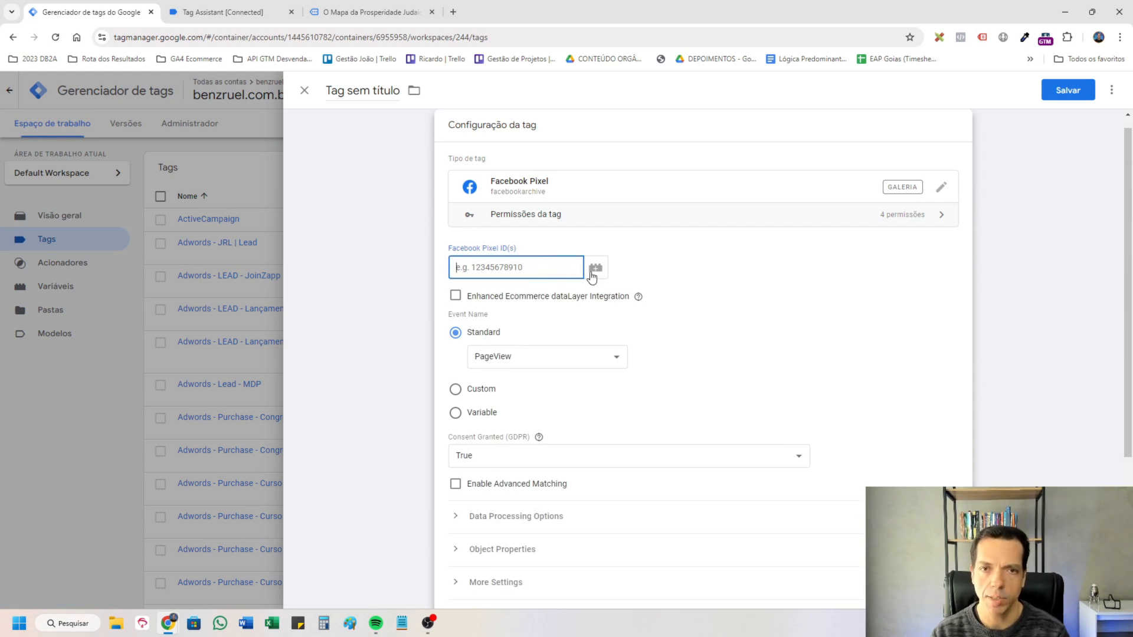
key(ctrl+v)
key(ctrl+a)
key(BackSpace)
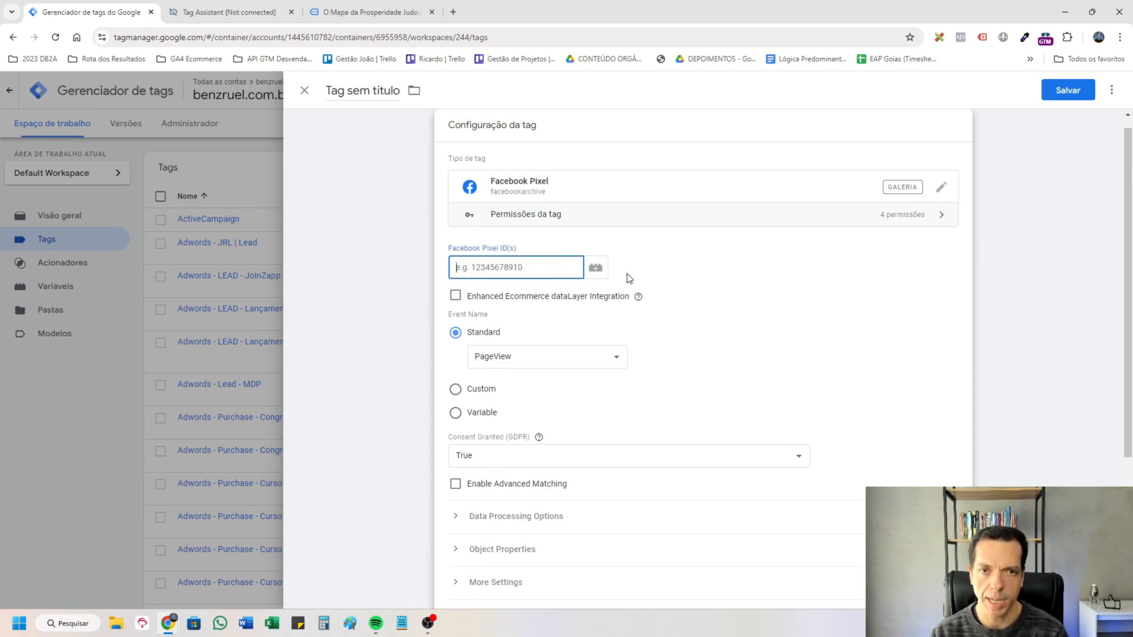
click(596, 267)
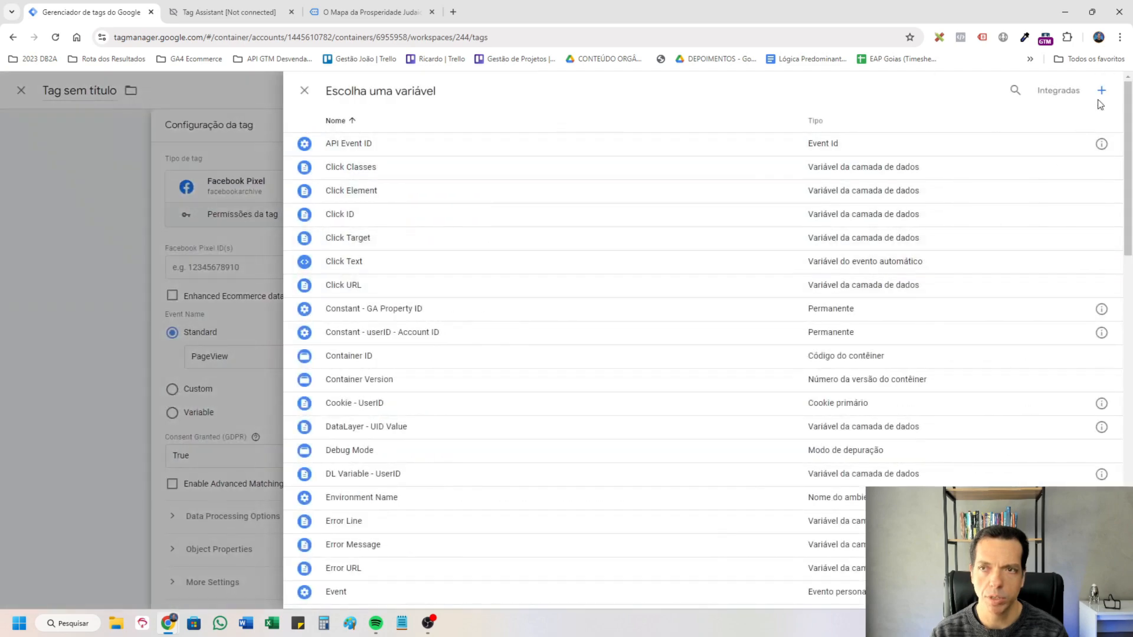
click(1101, 91)
click(735, 251)
scroll(903, 429, down, 5)
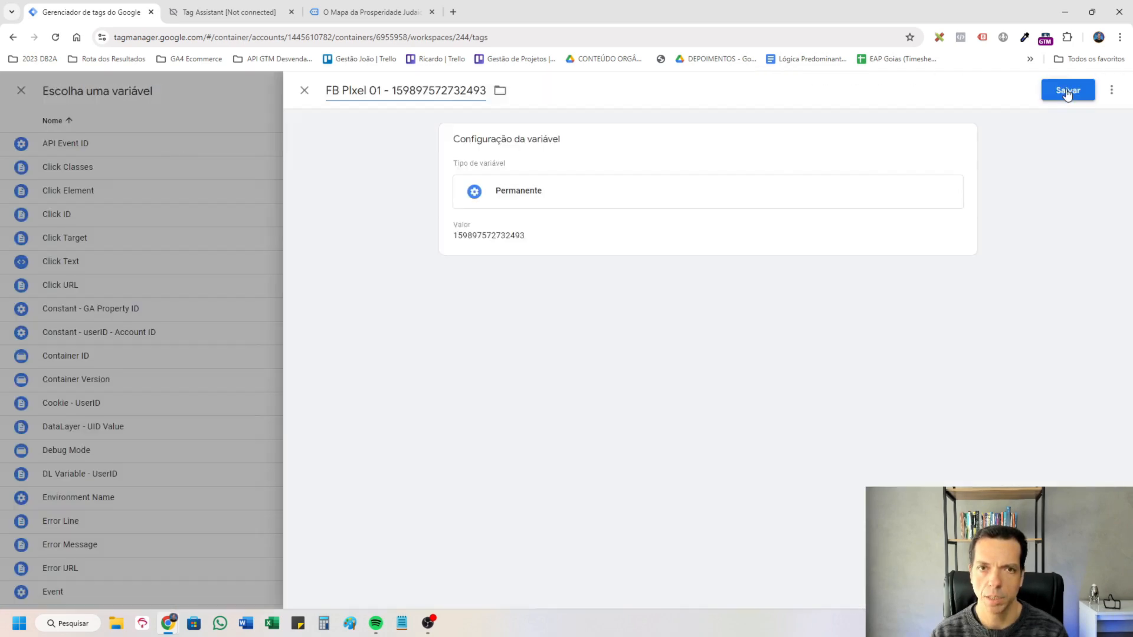
click(1069, 90)
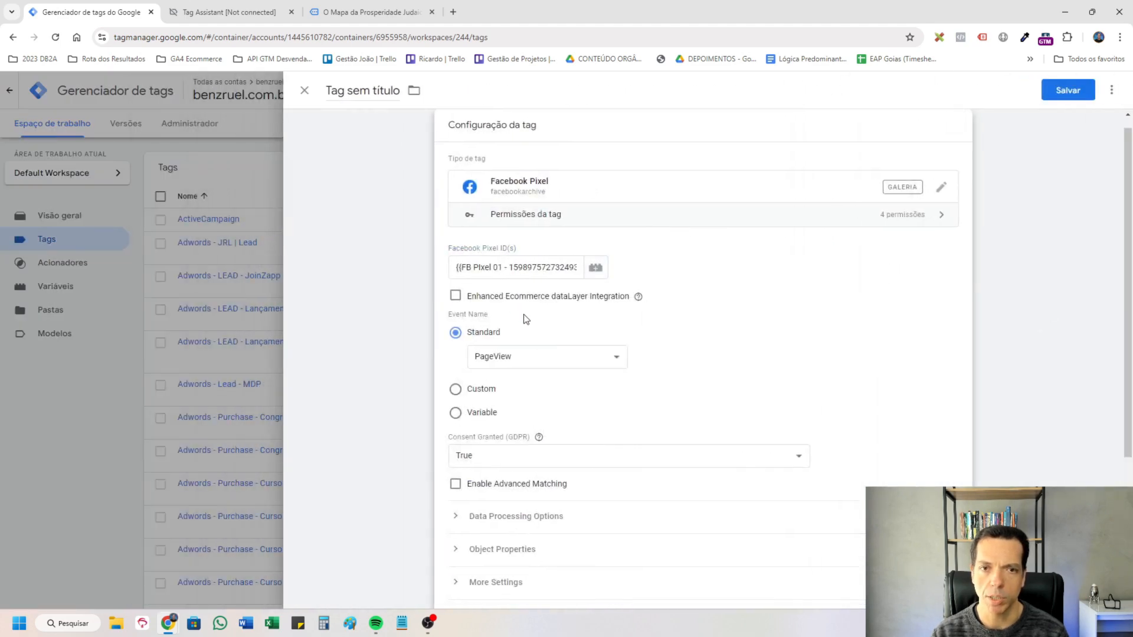
Assign the All Pages trigger to the new Facebook Pixel tag, keeping PageView as the standard event.
scroll(525, 295, down, 1)
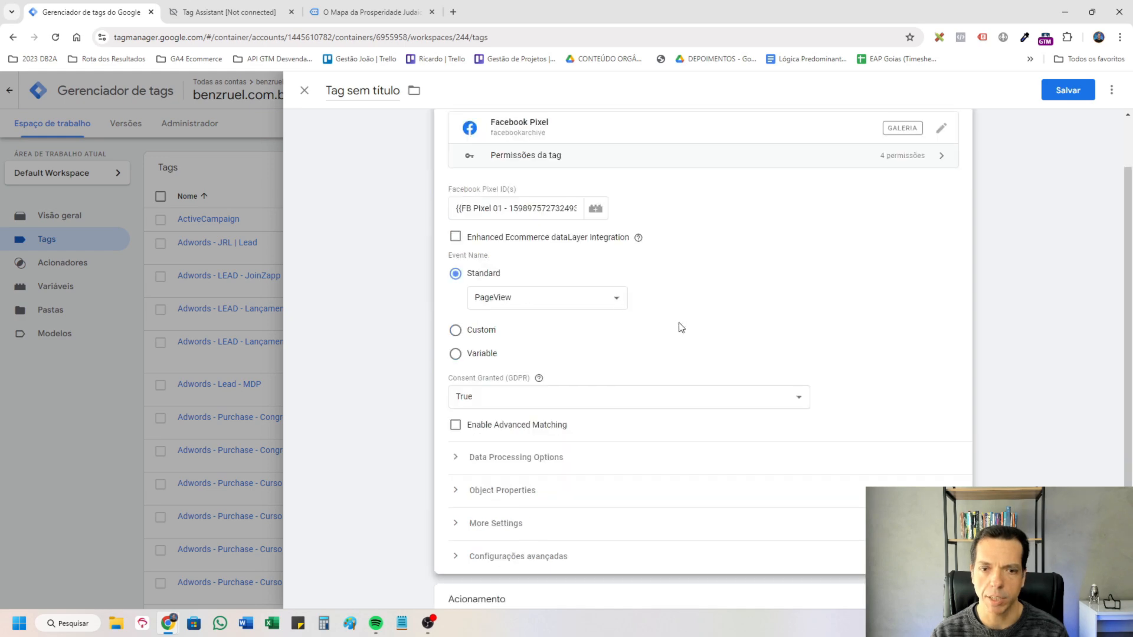
scroll(681, 327, down, 3)
click(703, 504)
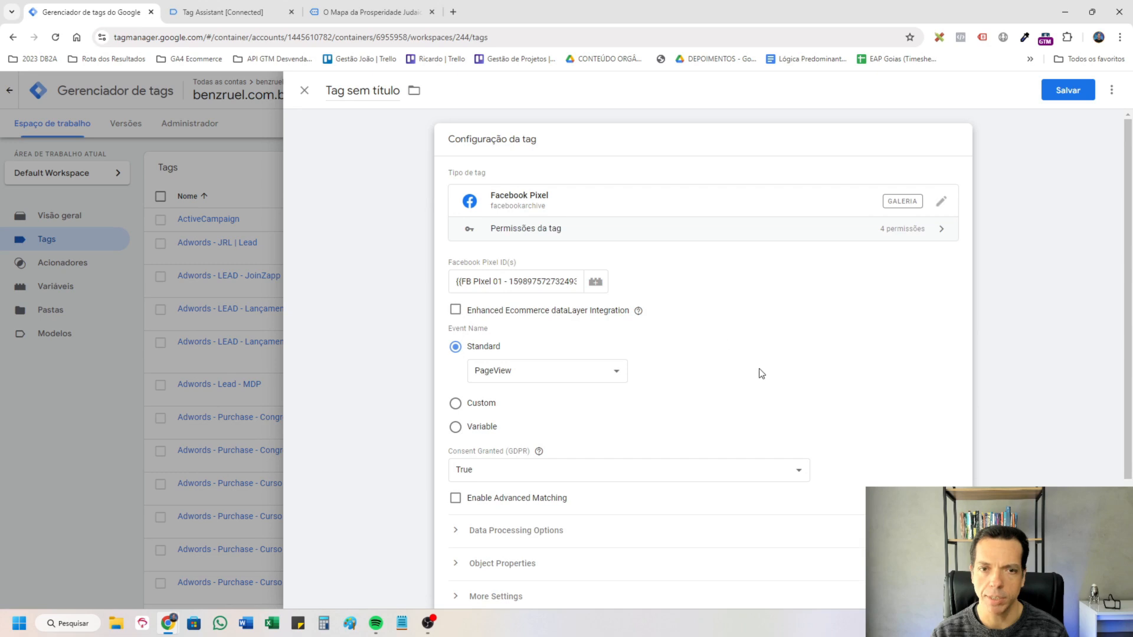
Expand the tag's additional settings down to the Event ID and inspect the configuration and references of the existing API Event ID variable.
scroll(655, 416, down, 3)
click(455, 430)
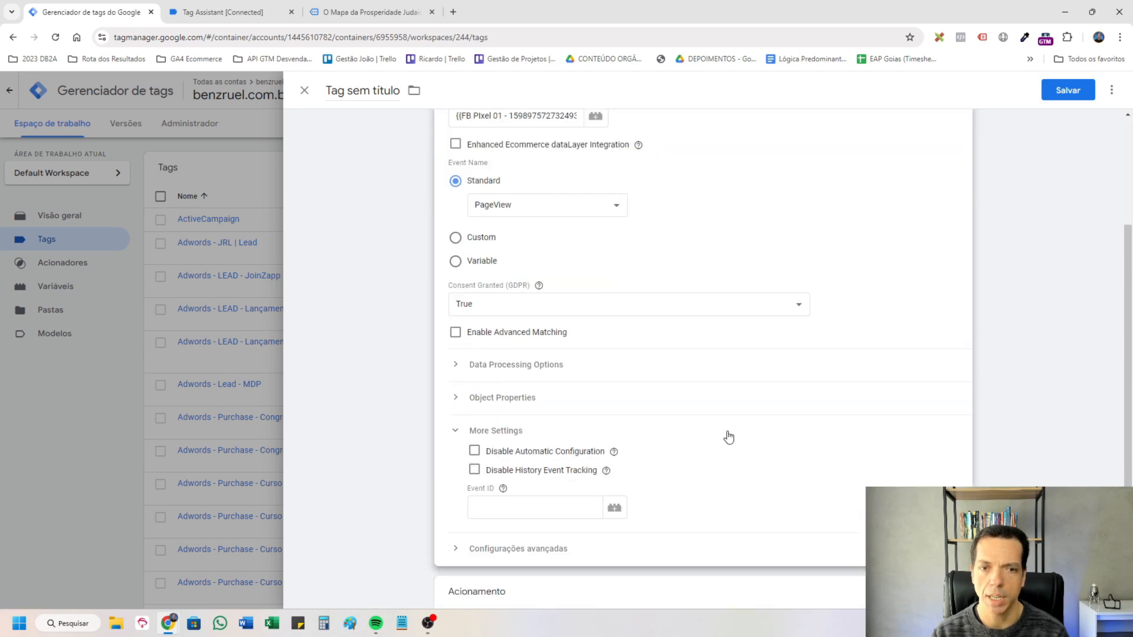
scroll(708, 443, down, 1)
click(519, 451)
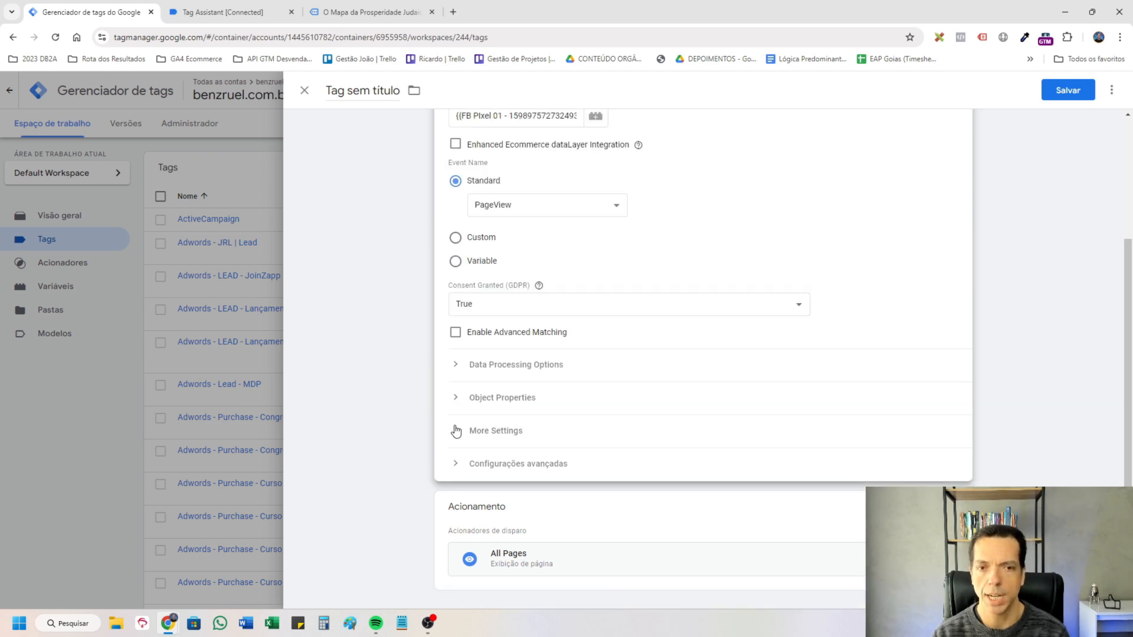
click(455, 431)
click(546, 513)
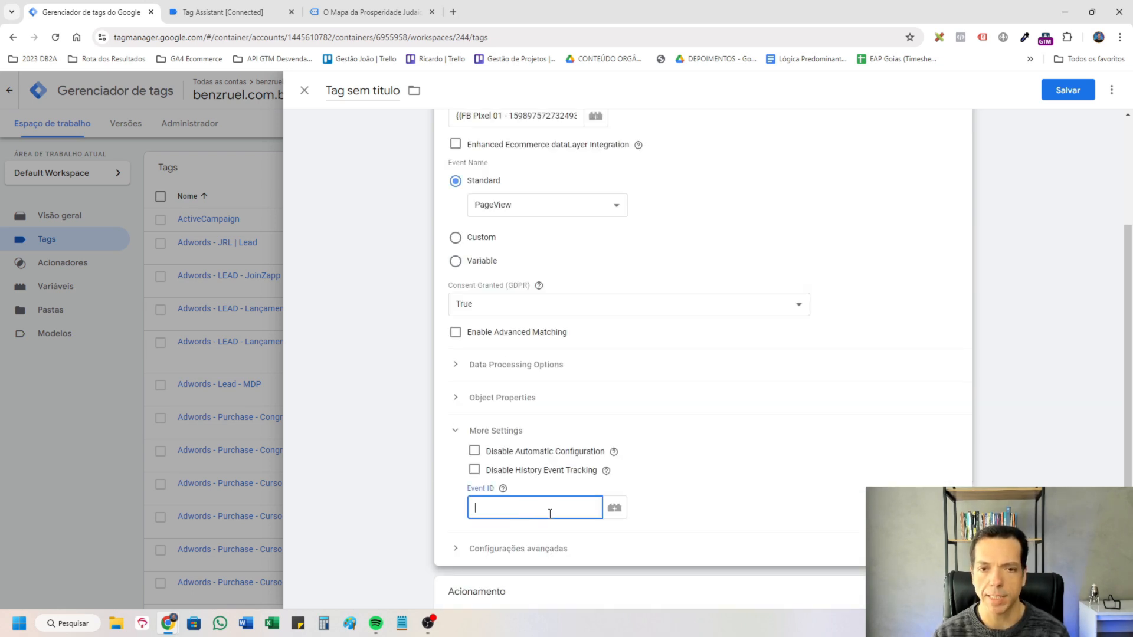
click(614, 508)
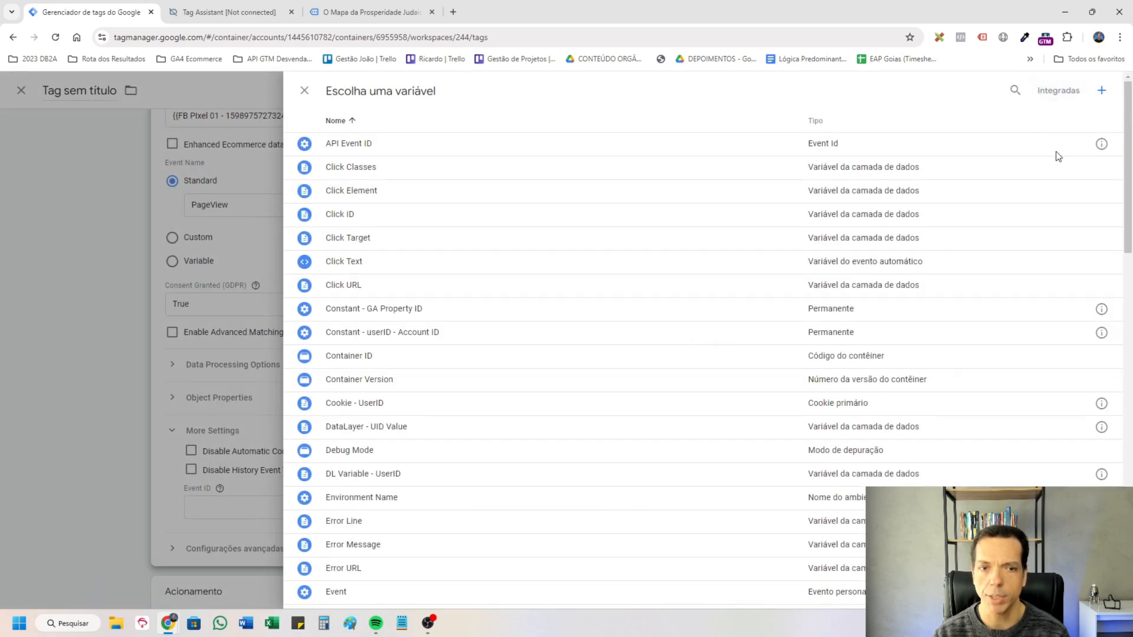
click(1101, 144)
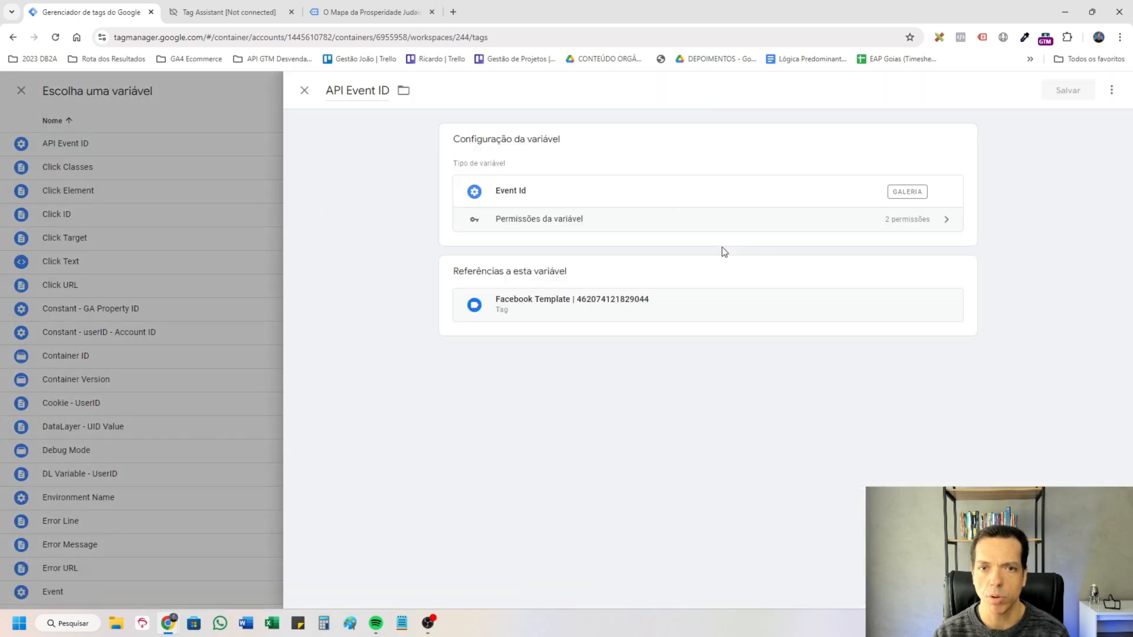
Create a variable of the Event Id template type named "Unique Event ID" and use it as the tag's Event ID.
click(663, 242)
click(929, 200)
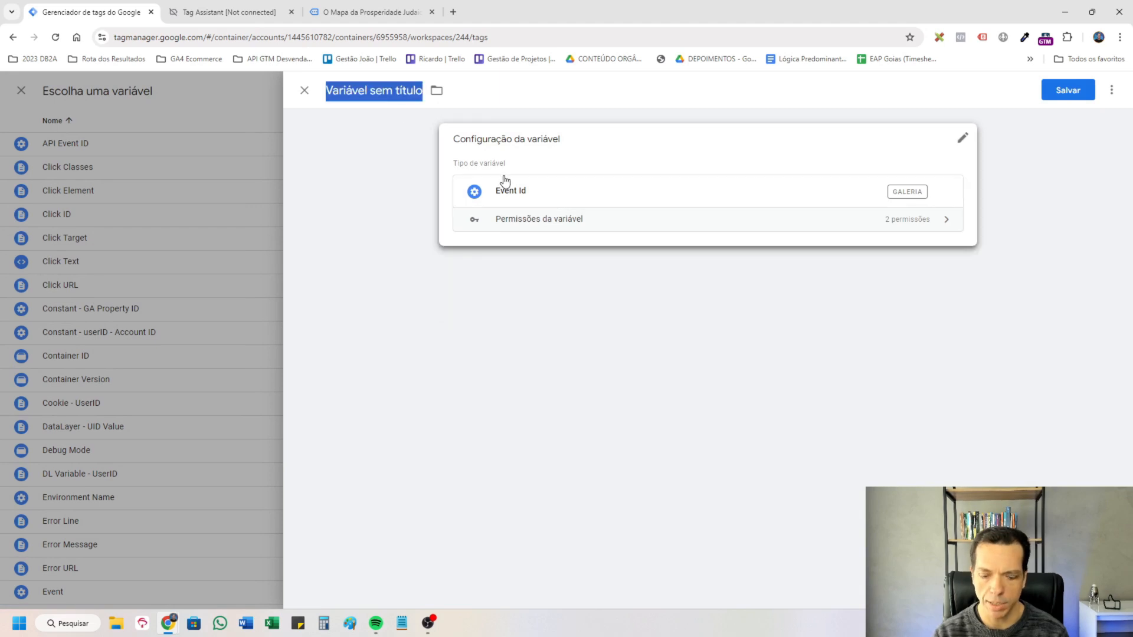
text(Unique Event)
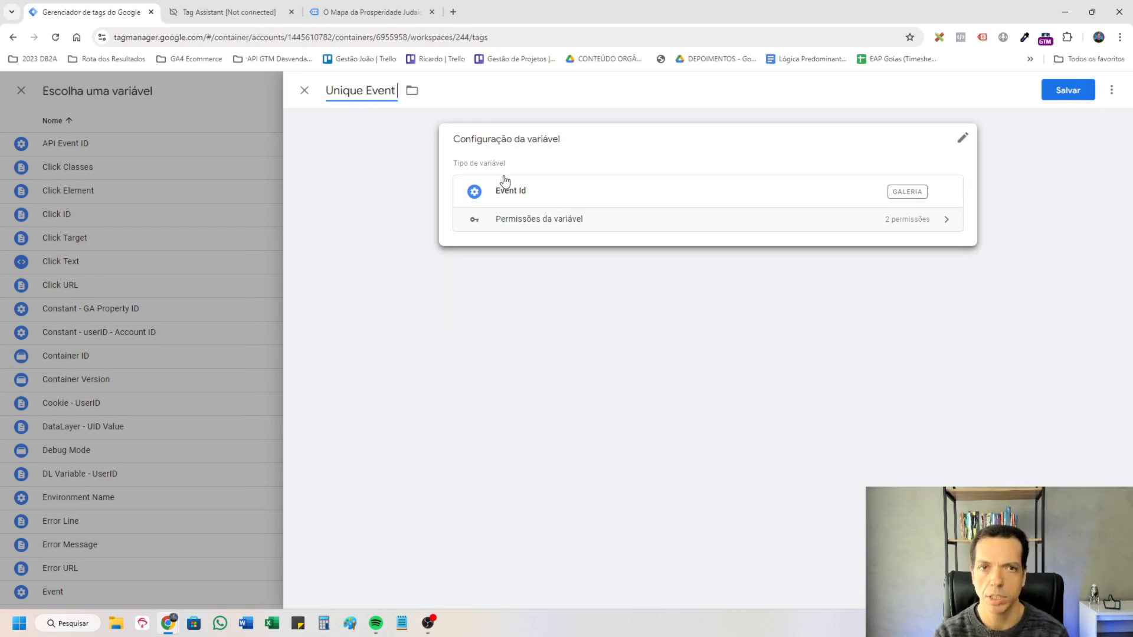
text( ID)
click(1069, 90)
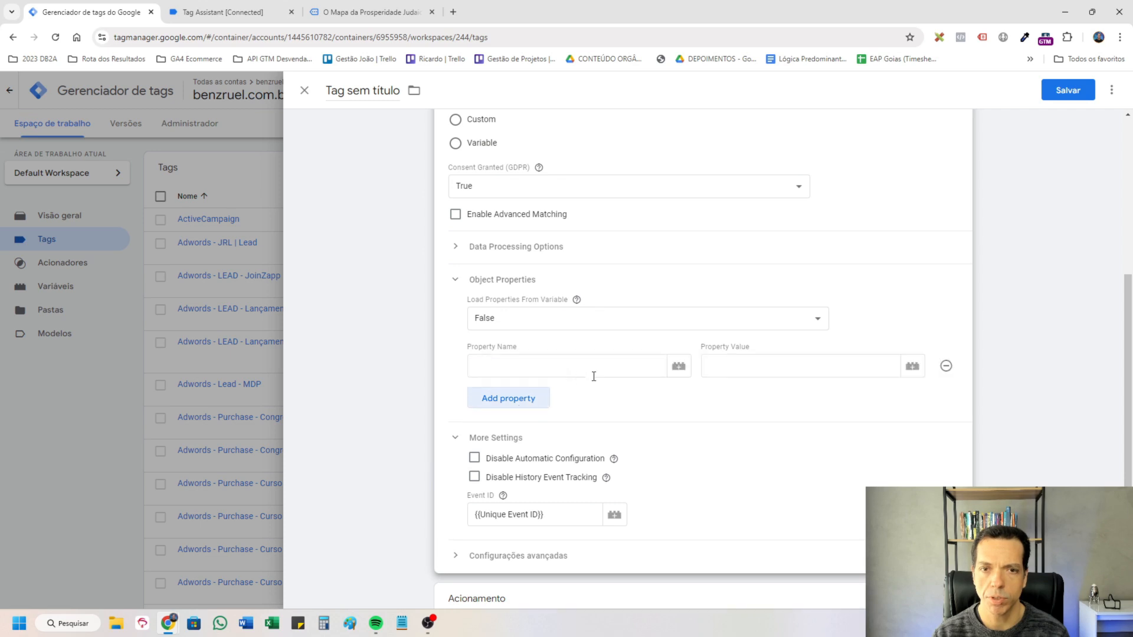
Add the object properties fbp and fbc to the tag and remove the extra empty property row.
click(594, 373)
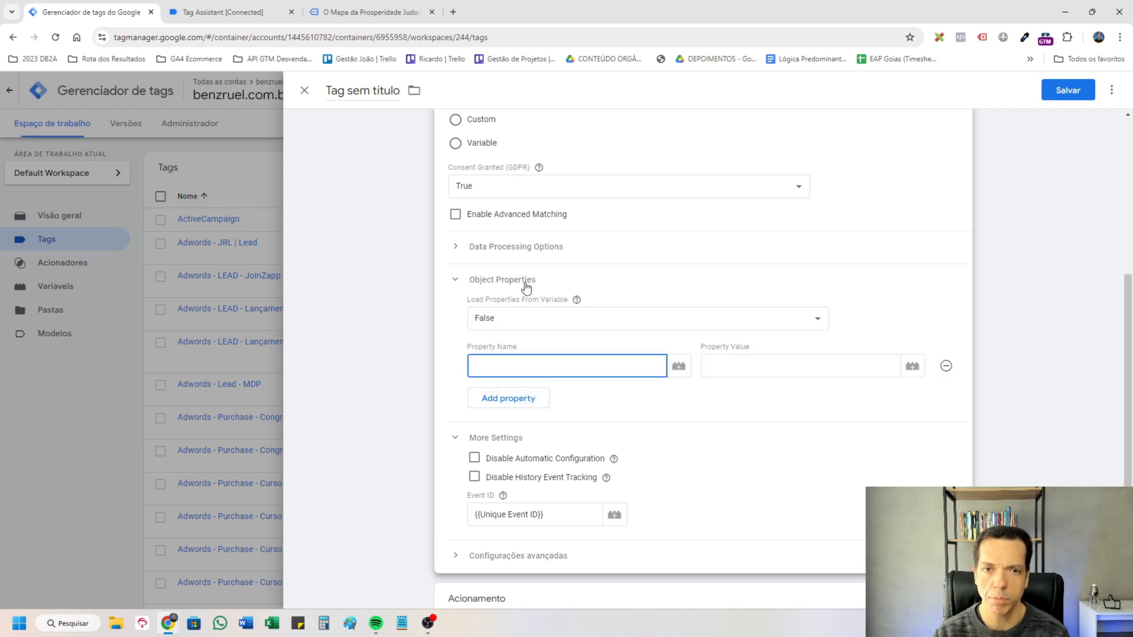
text(fbp)
click(498, 398)
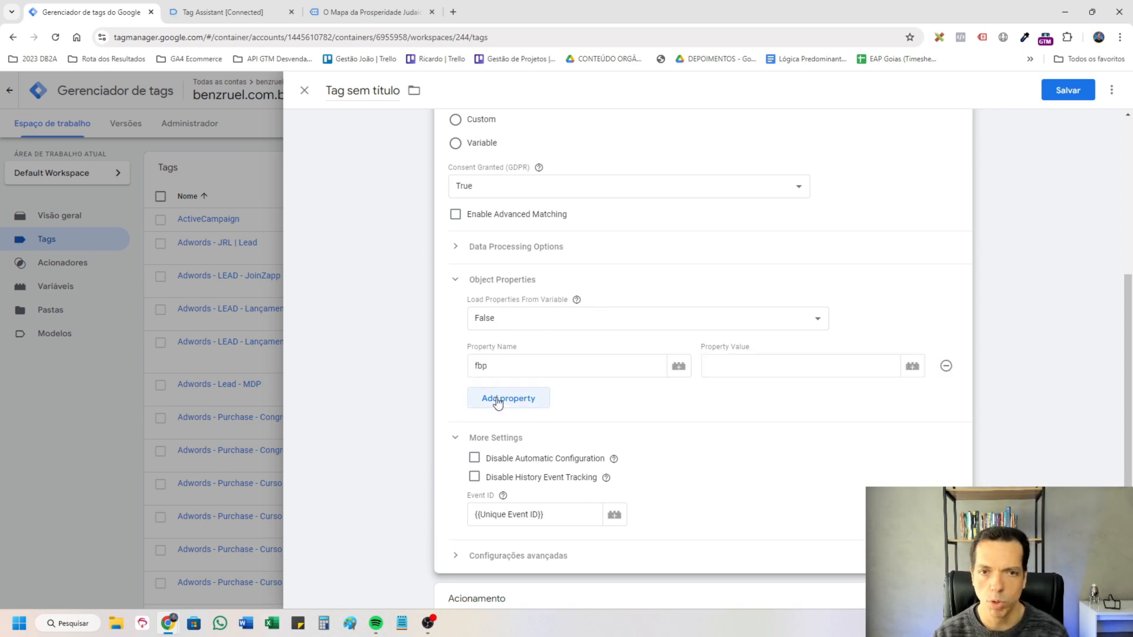
click(522, 427)
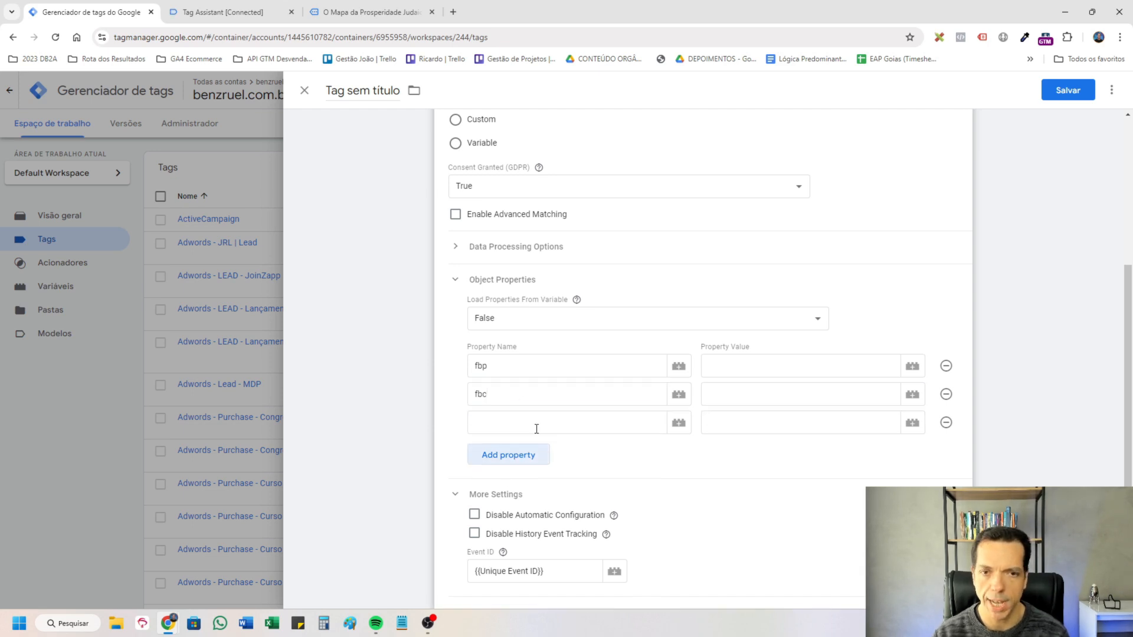
click(946, 423)
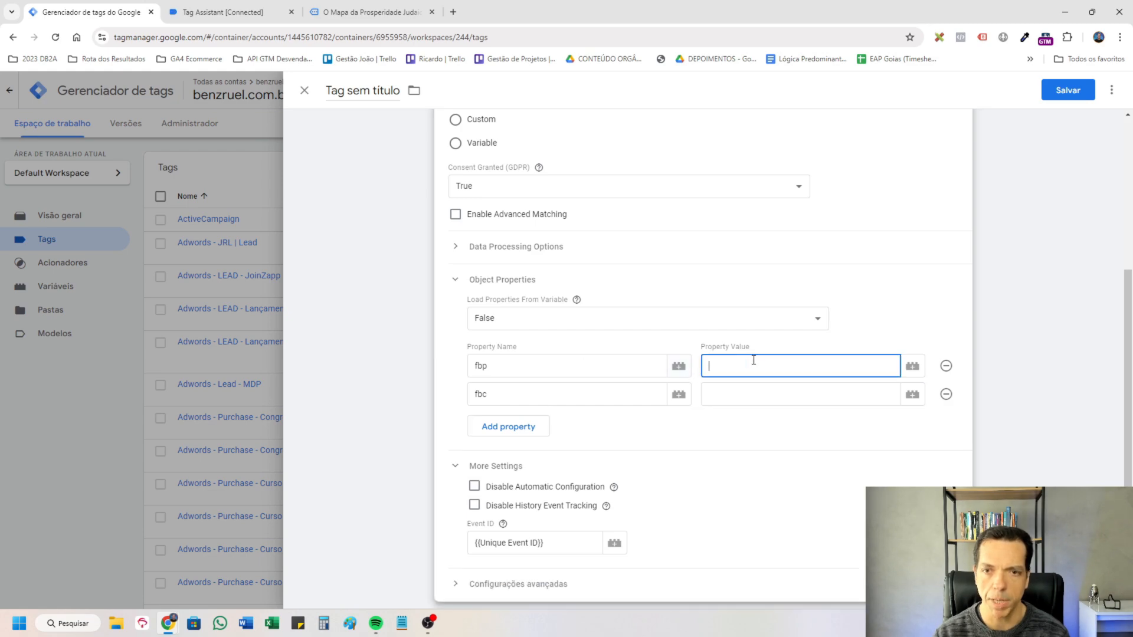
Create first-party cookie variables "Cookie - _fbp" and "Cookie - _fbc" and assign them as the values of the fbp and fbc properties.
click(913, 366)
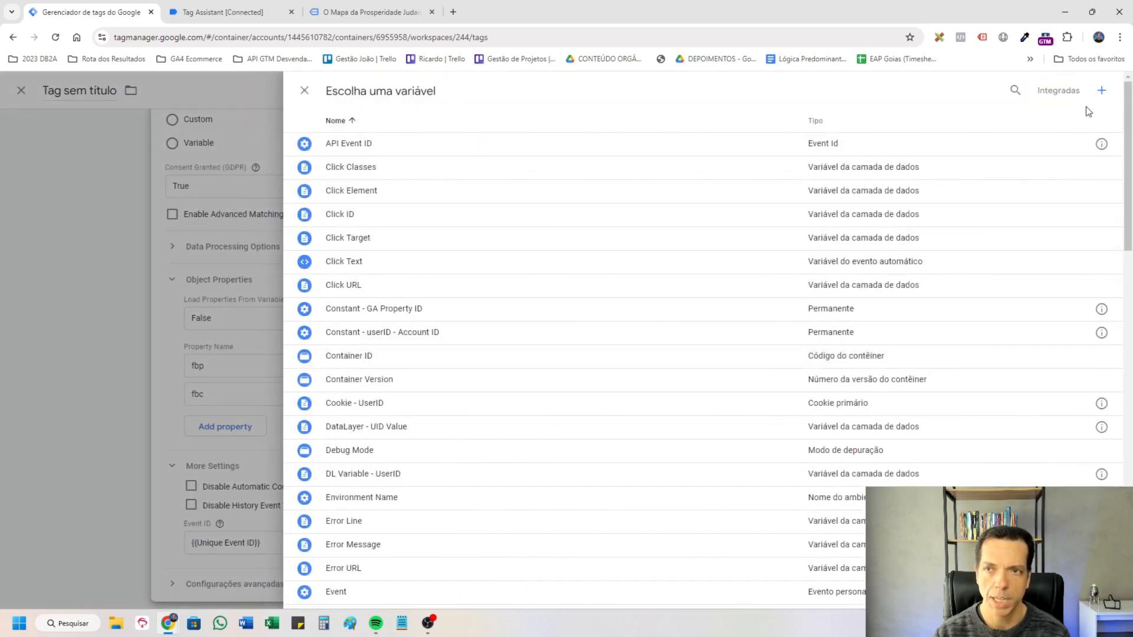
click(1101, 90)
click(764, 230)
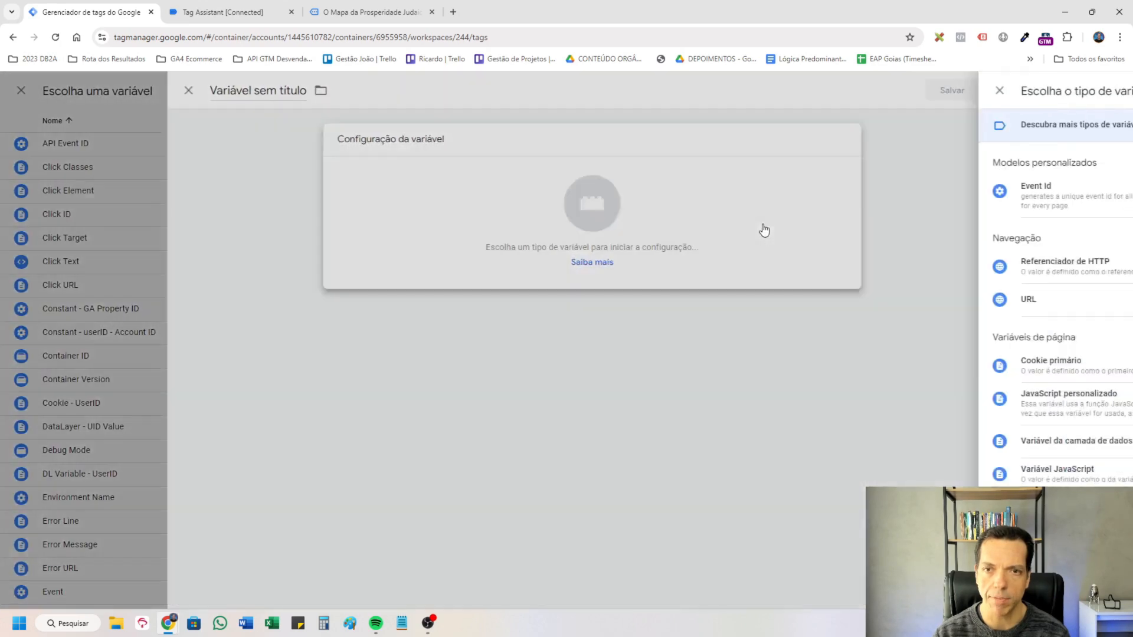
click(933, 363)
click(487, 260)
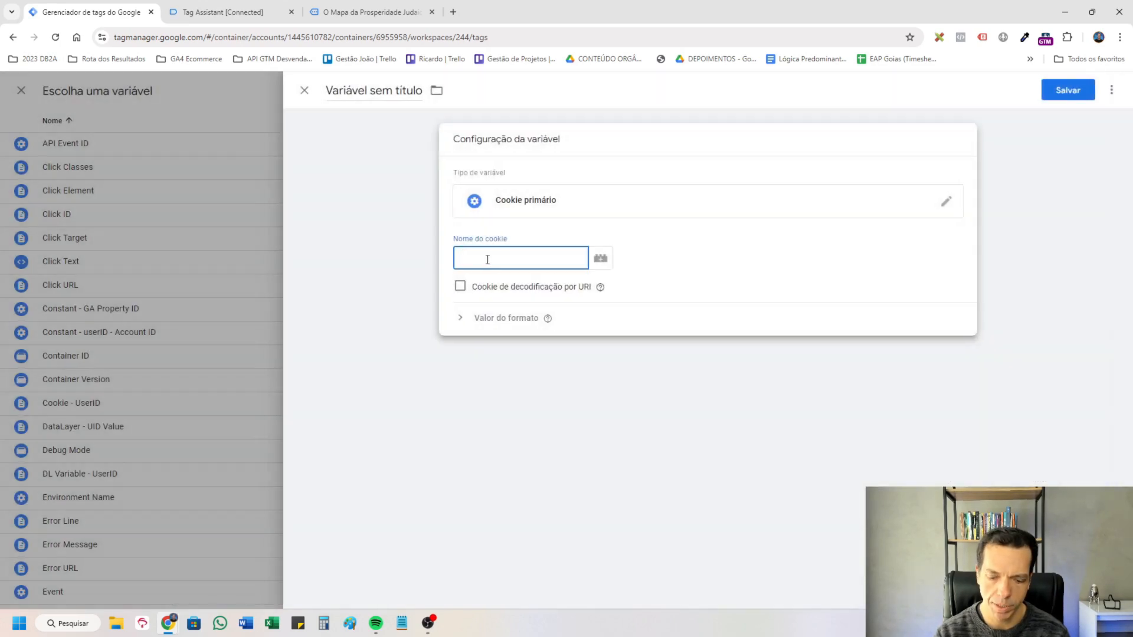
key(ctrl+a)
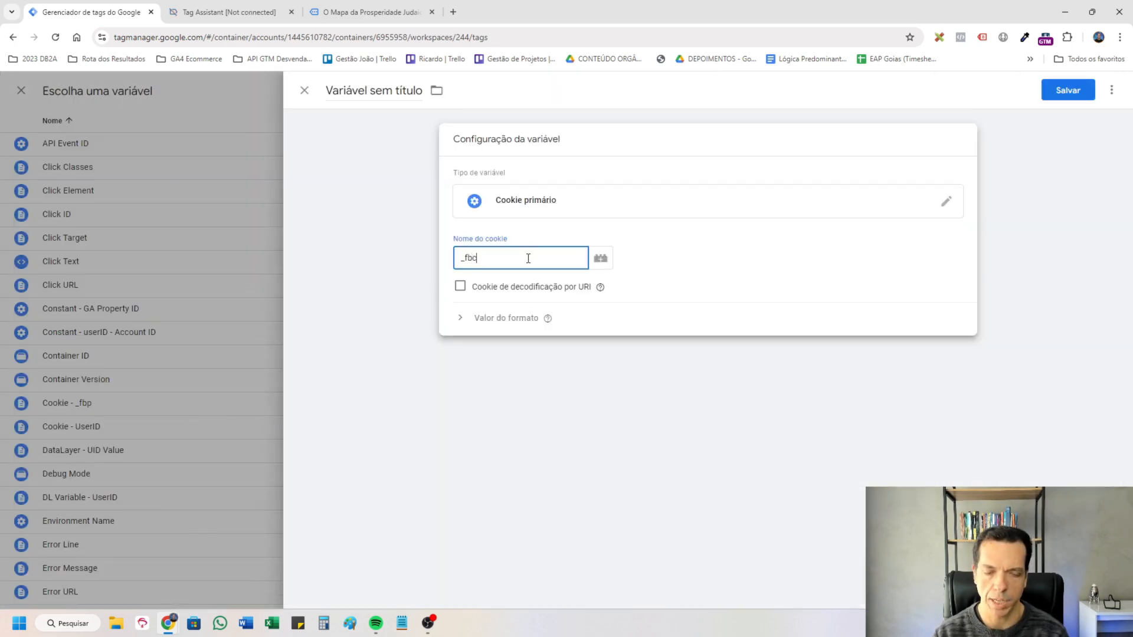
key(ctrl+a)
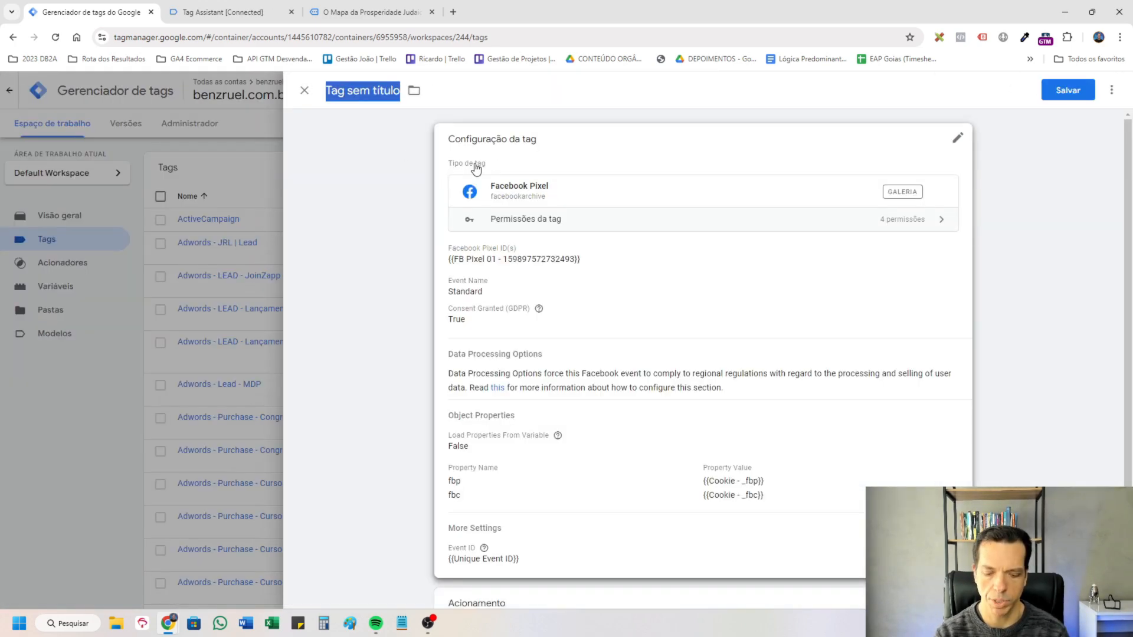
Name the tag "Meta Ads Pixel - Setup & Config (Contingência)" and save it.
text(Meta Ads Pixel)
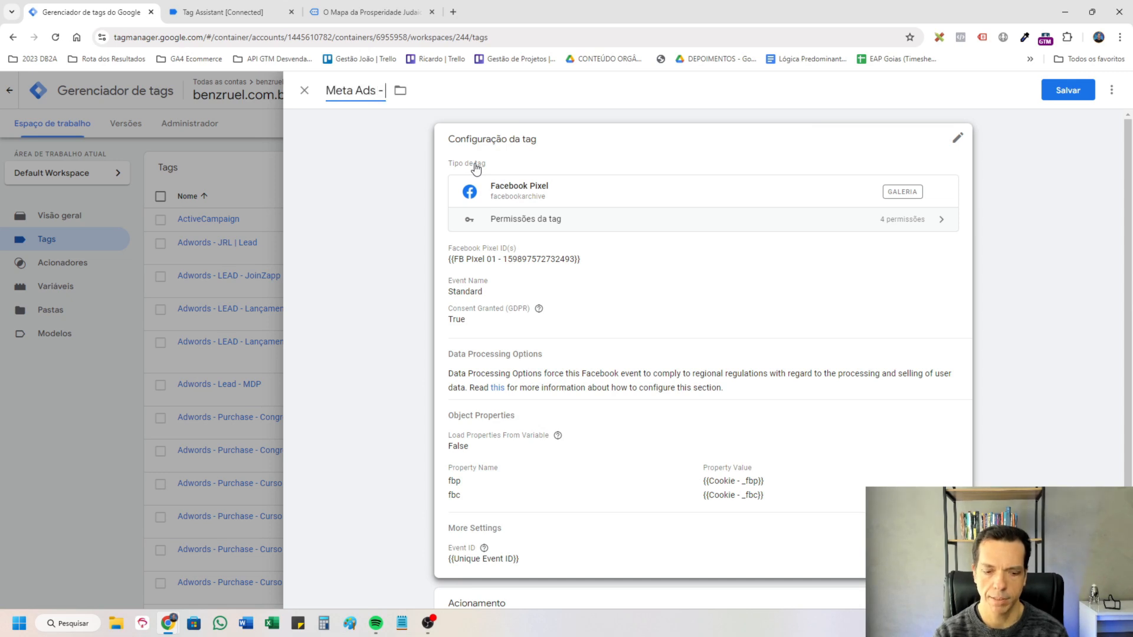
text( - Setup & Config (Contingência))
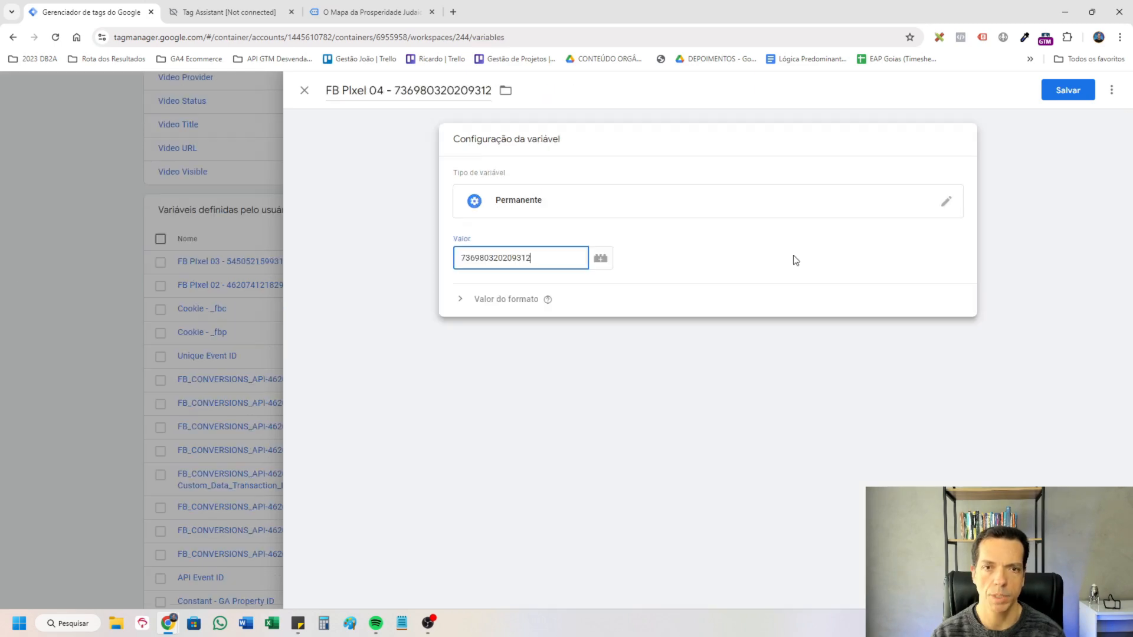
Save the FB PIxel 04 constant variable and set the Meta Ads tag's pixel IDs to the FB PIxel 02, 03 and 04 variables, comma-separated.
click(1055, 90)
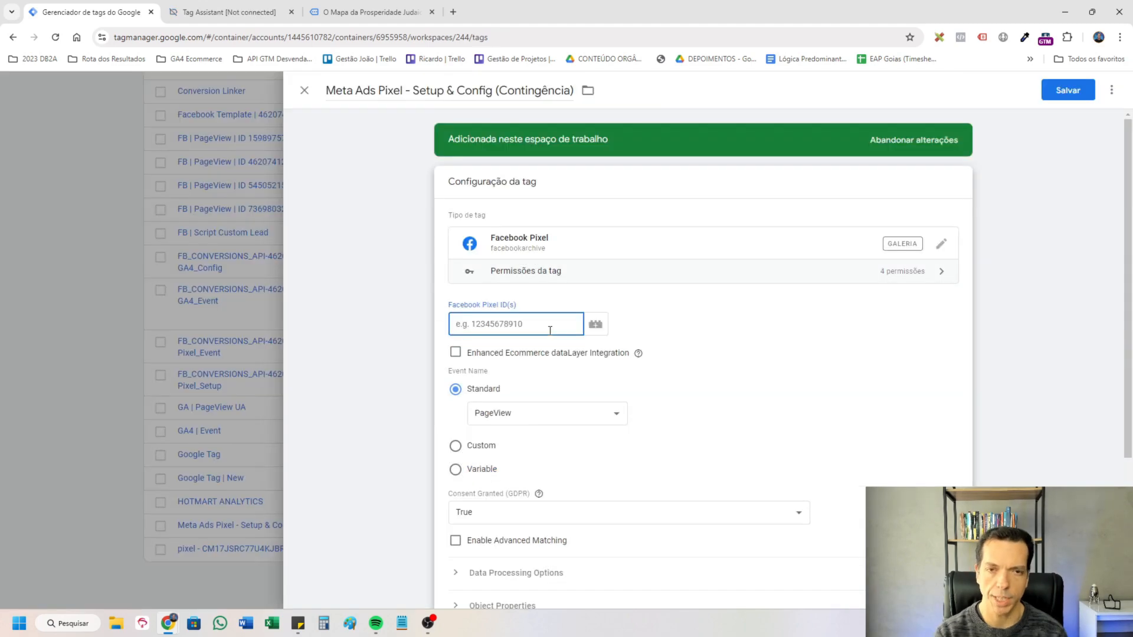
text({{f)
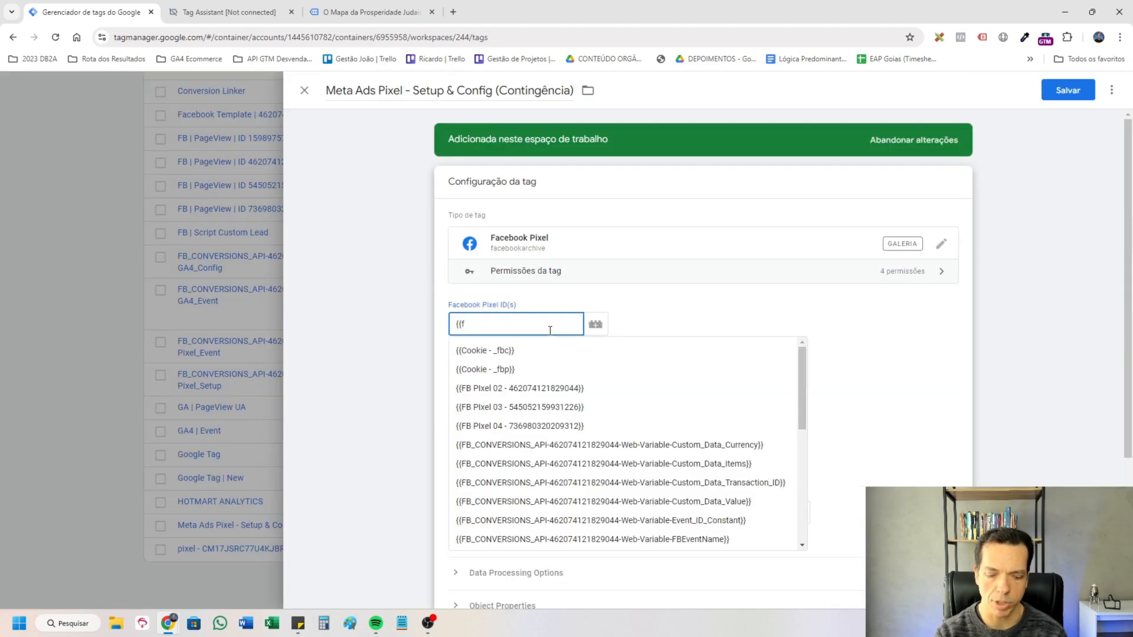
text(b pixel)
key(Down)
key(Return)
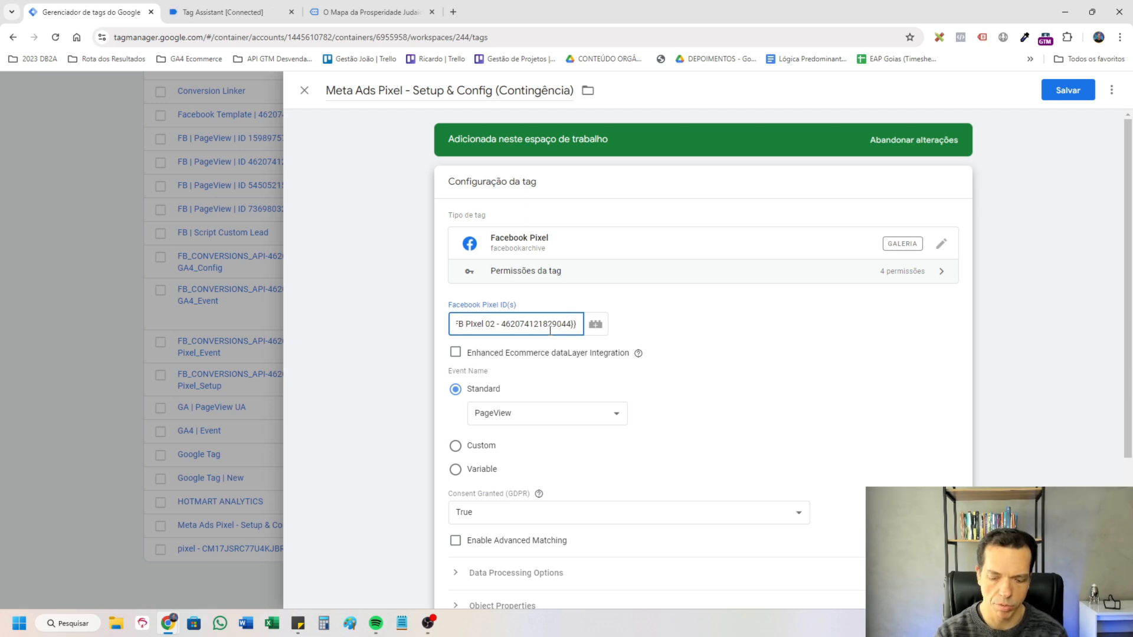
text(,{{)
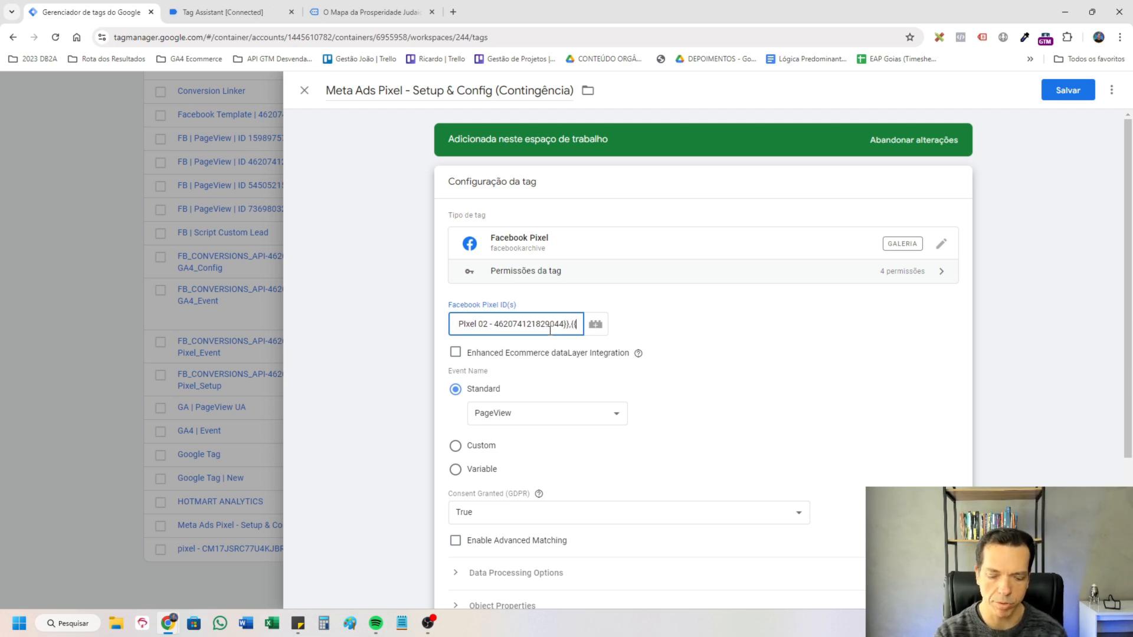
click(595, 425)
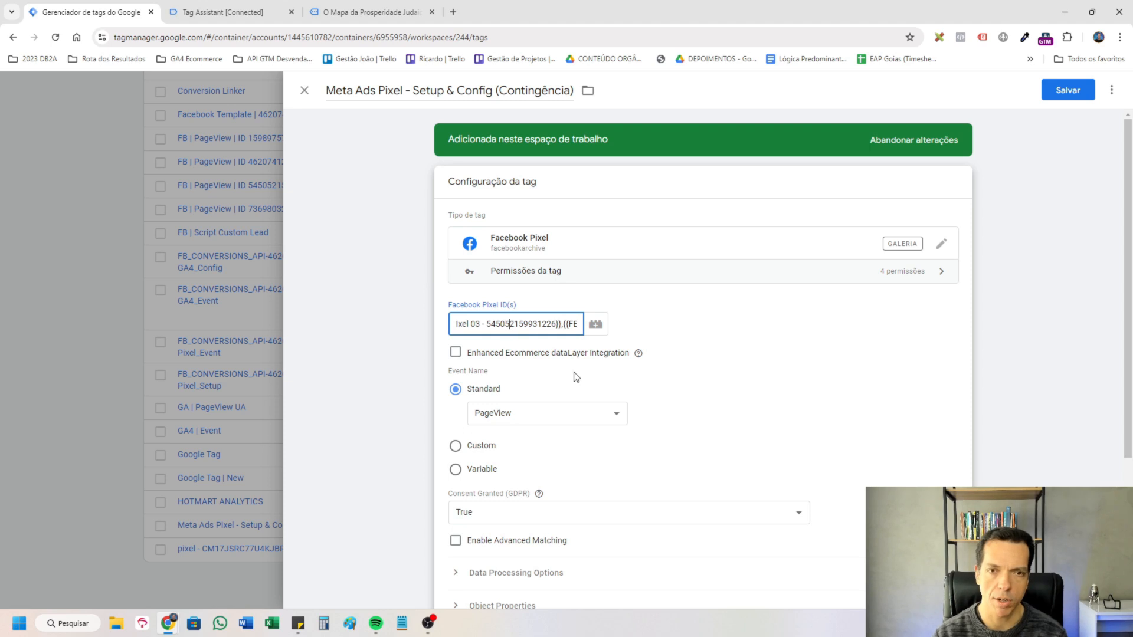
Insert the FB PIxel 01 variable and a comma at the start of the pixel ID list, and check the list through its last entry.
key(Home)
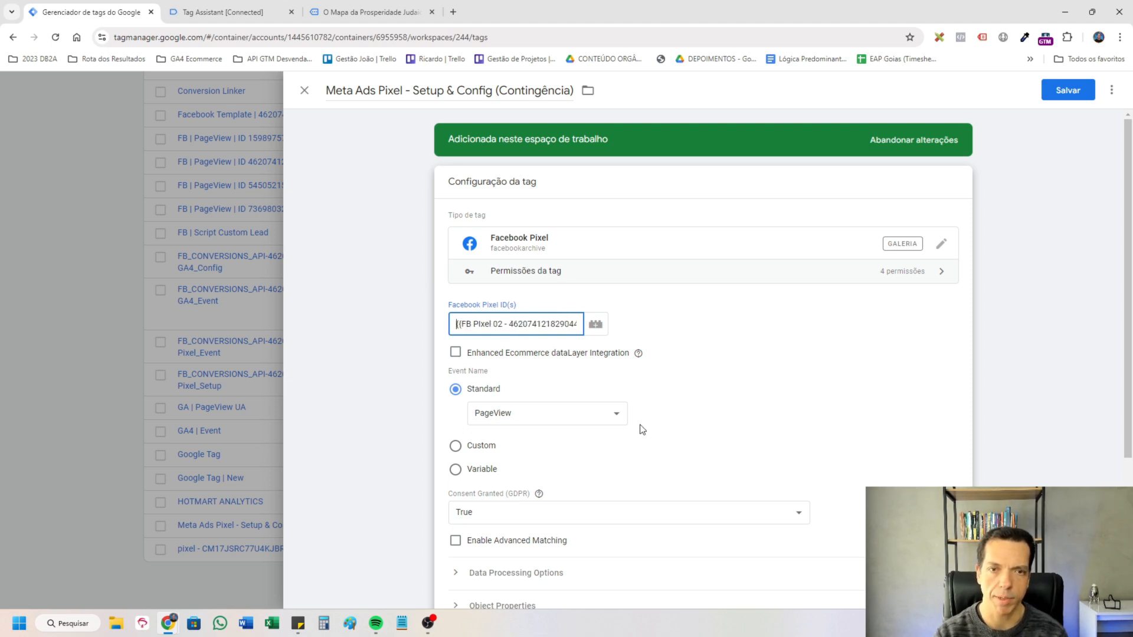
key(End)
key(Home)
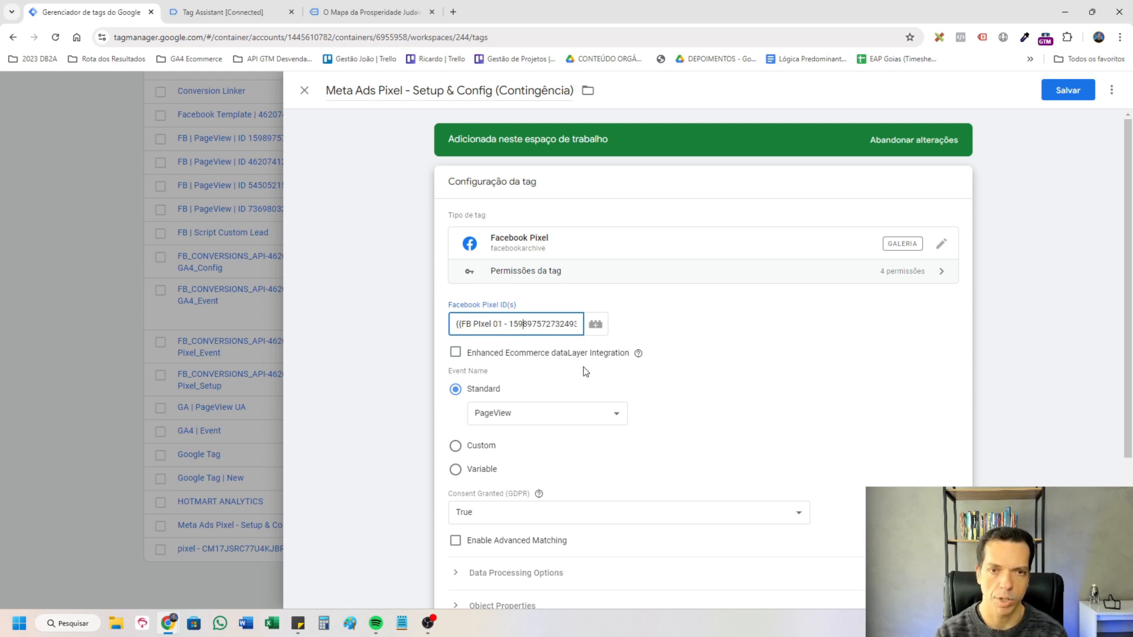
key(Right)
key(Right)
key(Right)
key(Right)
key(Right)
key(Right)
key(Right)
key(Right)
key(Right)
key(Right)
key(Right)
key(Right)
key(Right)
key(Right)
key(Right)
key(Right)
key(Right)
key(Right)
key(Right)
key(Right)
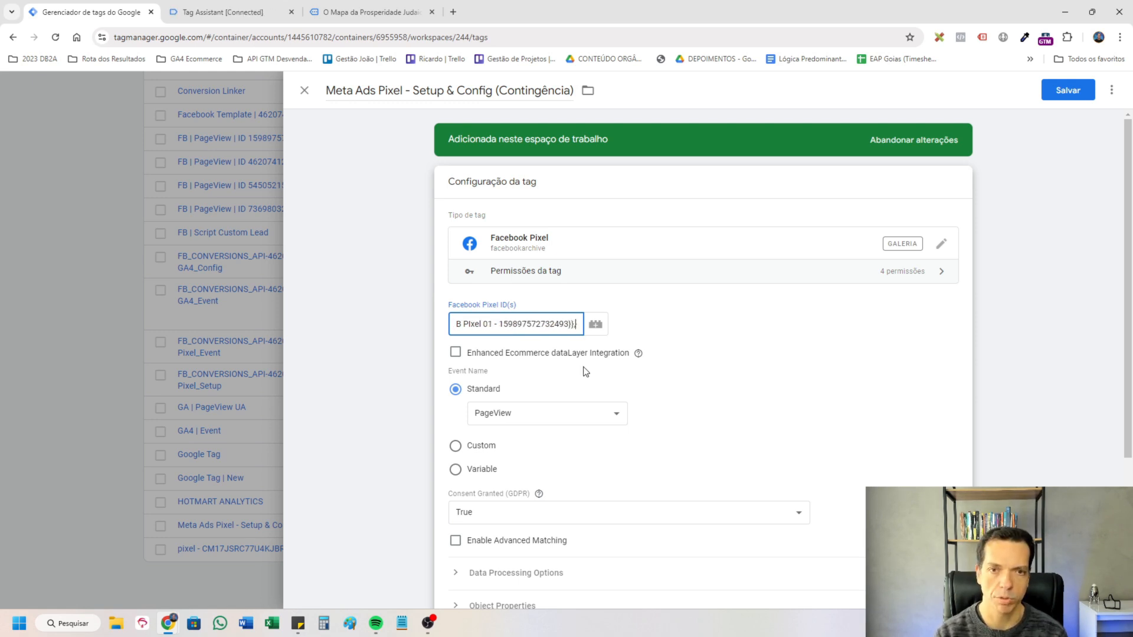
key(Right)
key(Right)
key(Right)
key(Right)
key(Right)
key(Right)
key(Right)
key(Right)
key(Right)
key(Right)
key(Right)
key(Right)
key(Right)
key(Right)
key(Right)
key(Right)
key(Right)
key(Right)
key(Right)
key(Right)
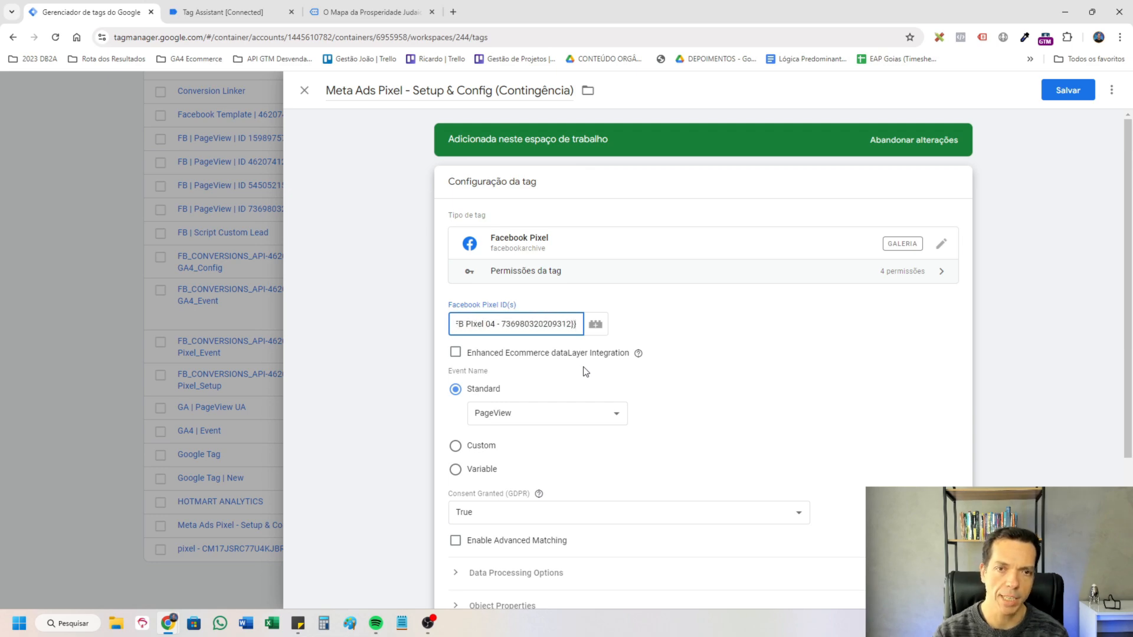
Save the Meta Ads Pixel tag and pause the four "FB | PageView" custom HTML tags.
click(1068, 89)
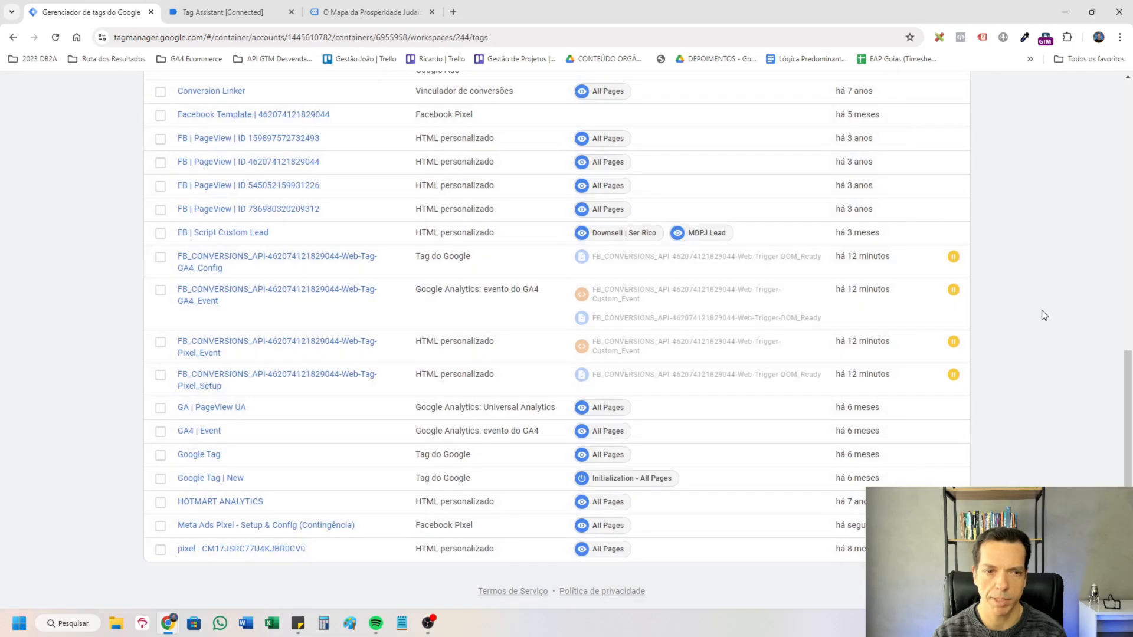
scroll(1045, 311, up, 2)
click(160, 257)
click(160, 280)
click(160, 303)
click(160, 327)
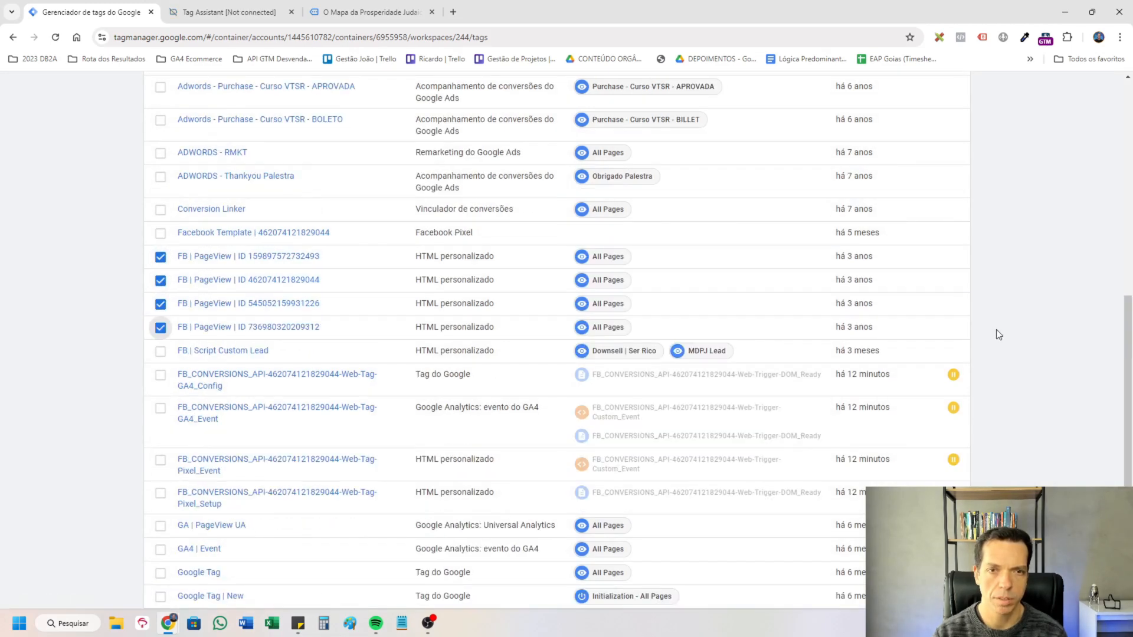
scroll(997, 332, up, 8)
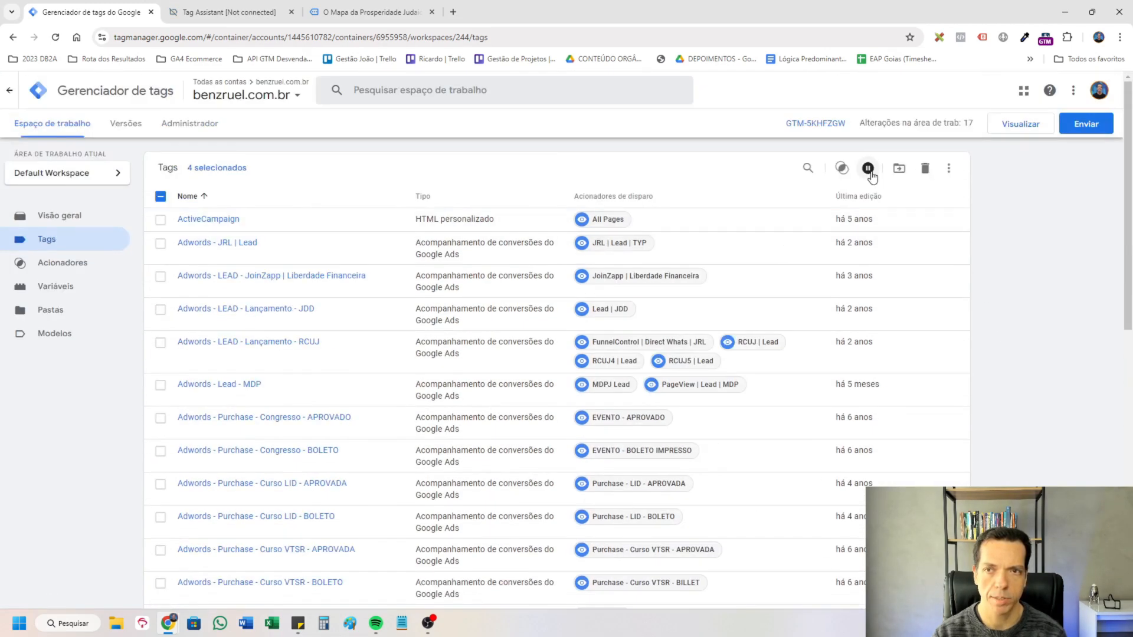
click(869, 169)
Open the Meta Ads Pixel - Setup & Config (Contingência) tag for editing and enable advanced matching.
scroll(1019, 324, down, 8)
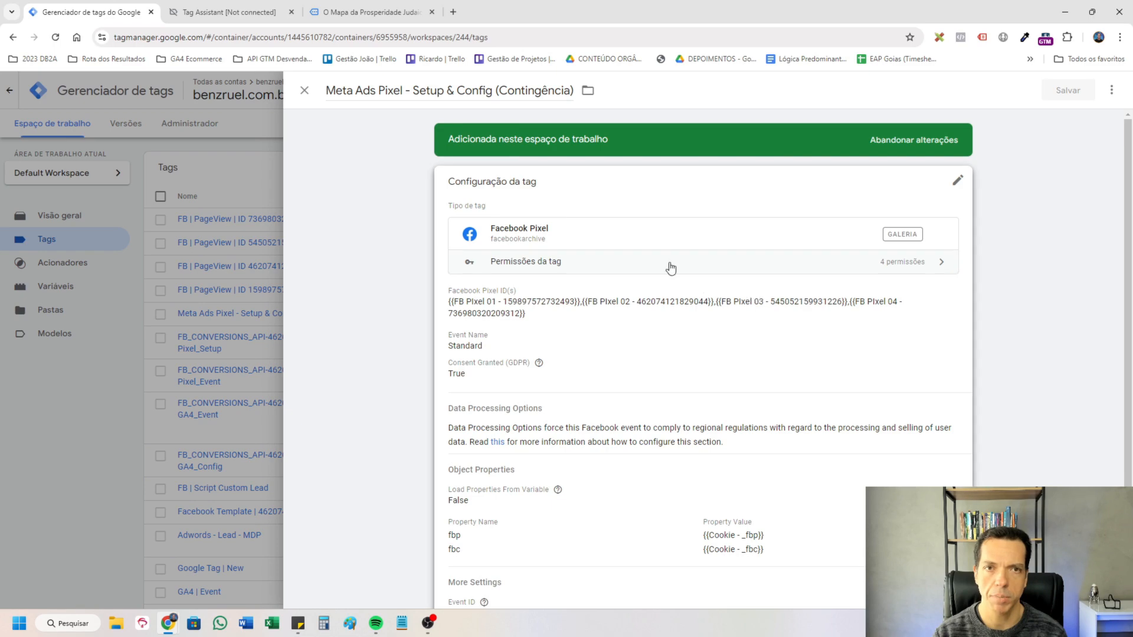
scroll(847, 441, down, 3)
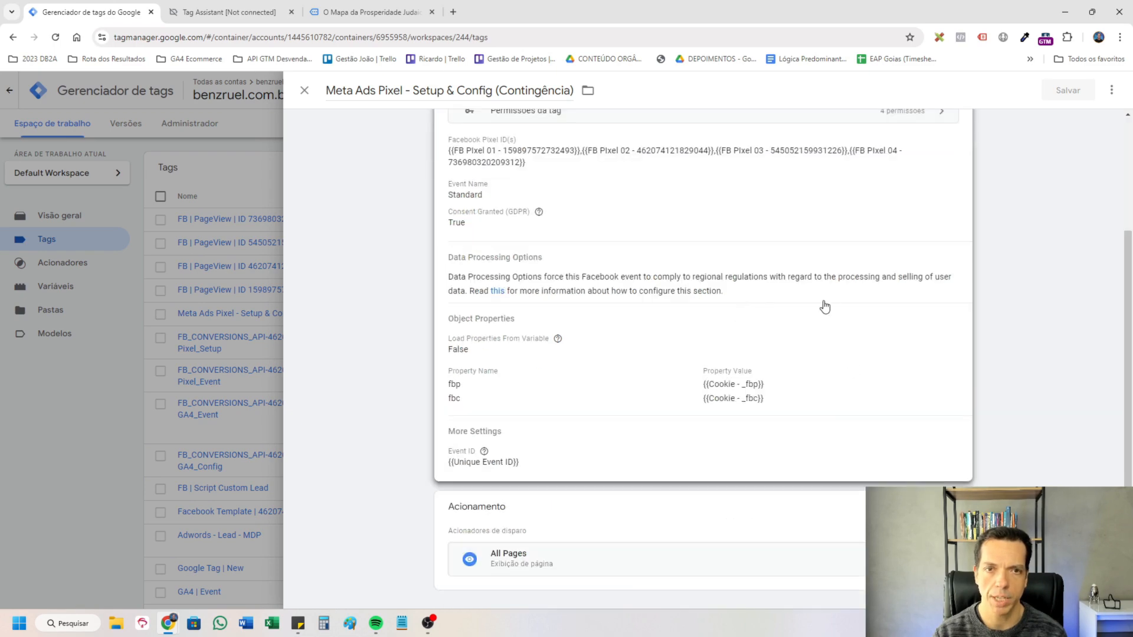
click(825, 307)
scroll(777, 362, up, 2)
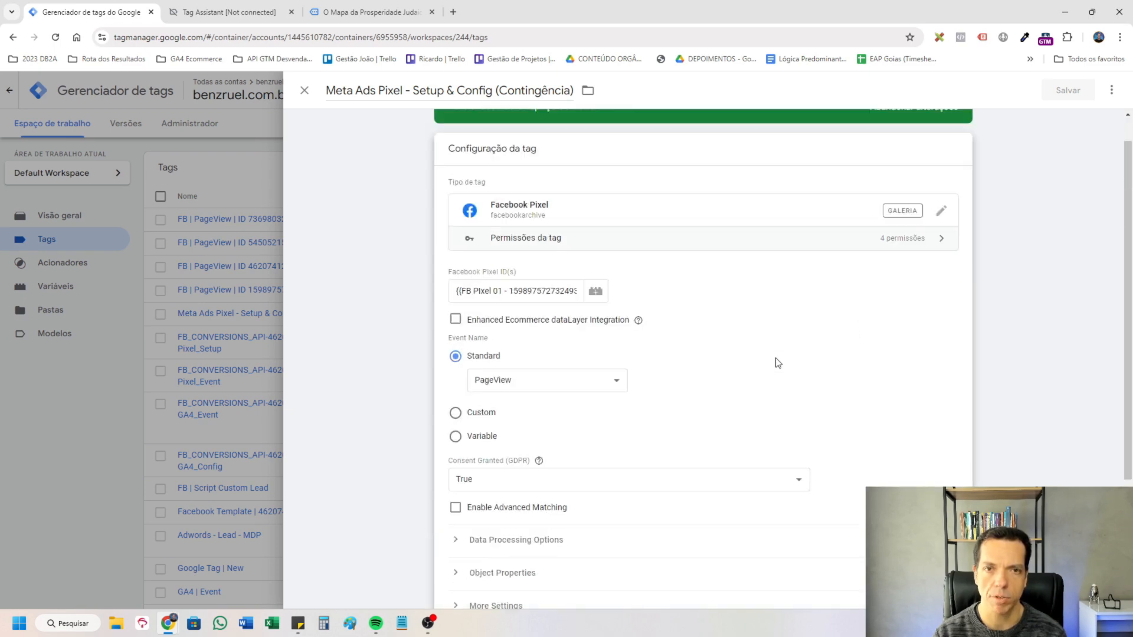
scroll(777, 362, down, 2)
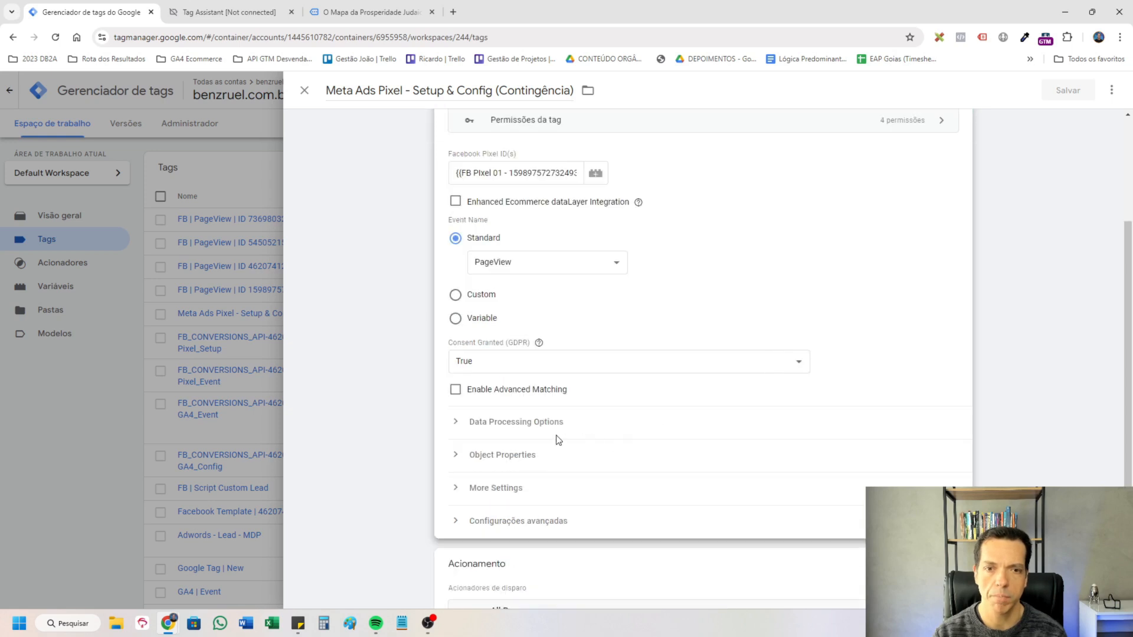
click(455, 394)
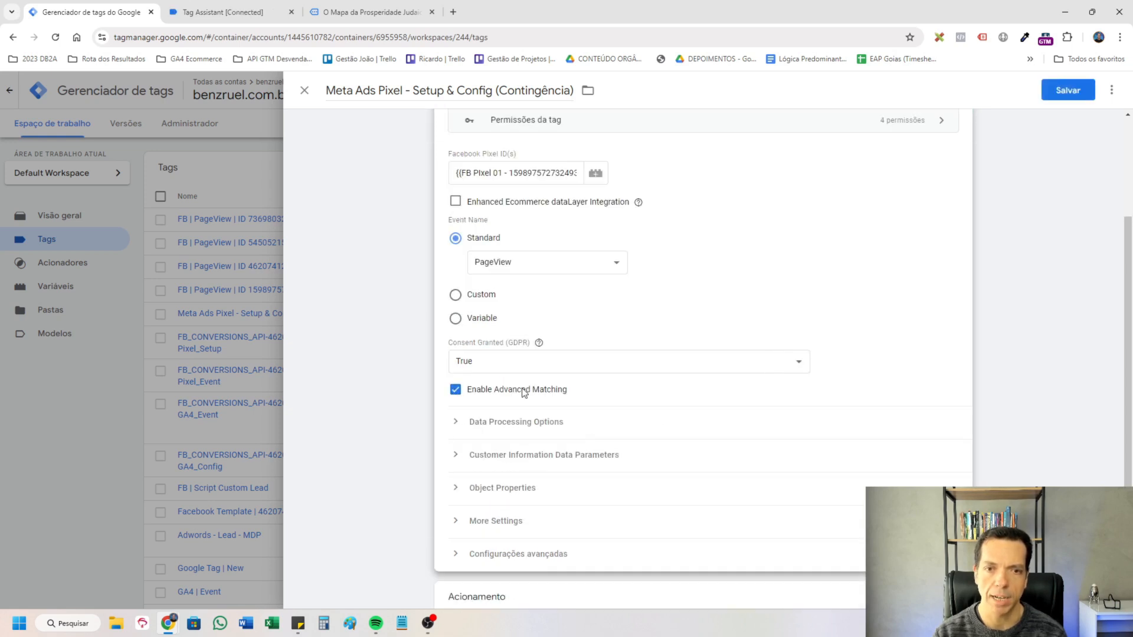
Add a customer information data parameter of type External ID to the tag.
click(453, 460)
scroll(496, 425, down, 2)
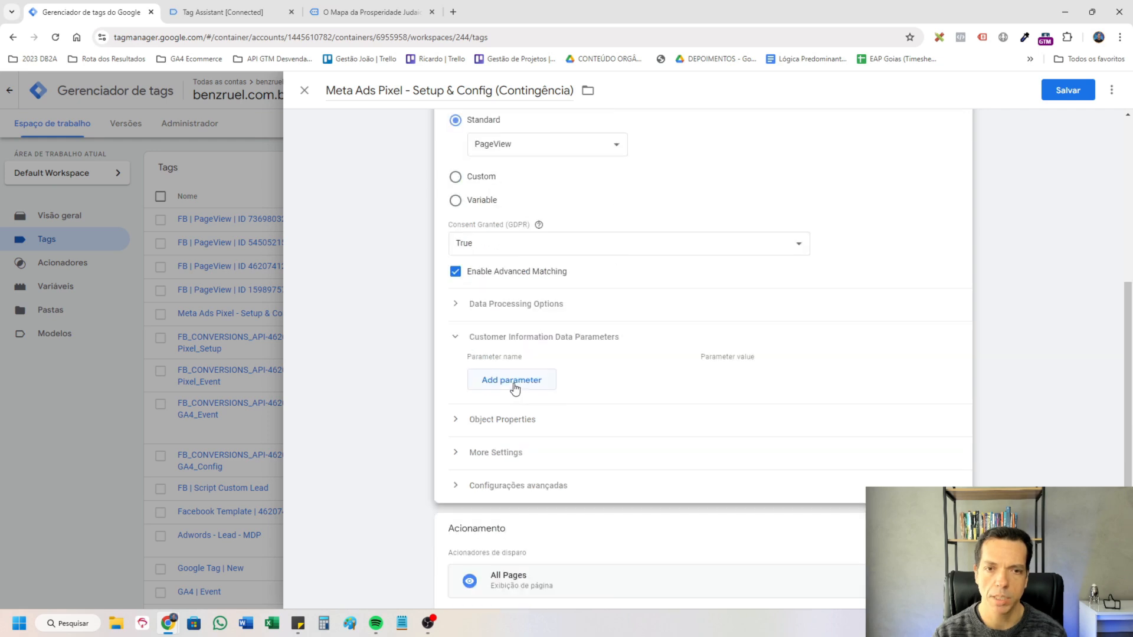
click(513, 379)
click(572, 385)
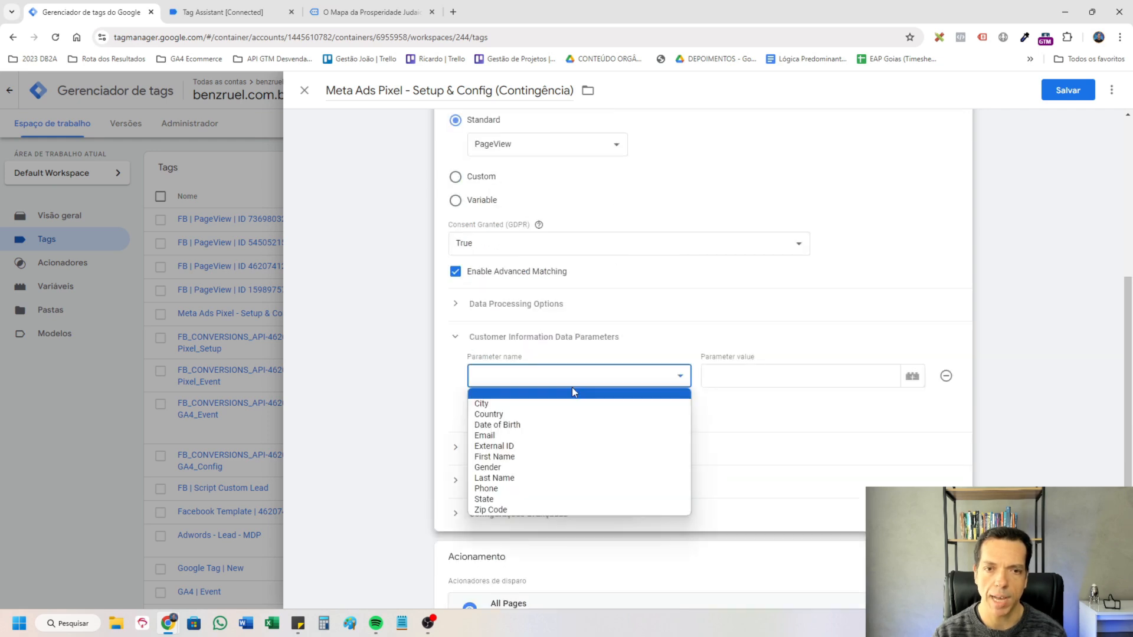
click(567, 446)
click(734, 374)
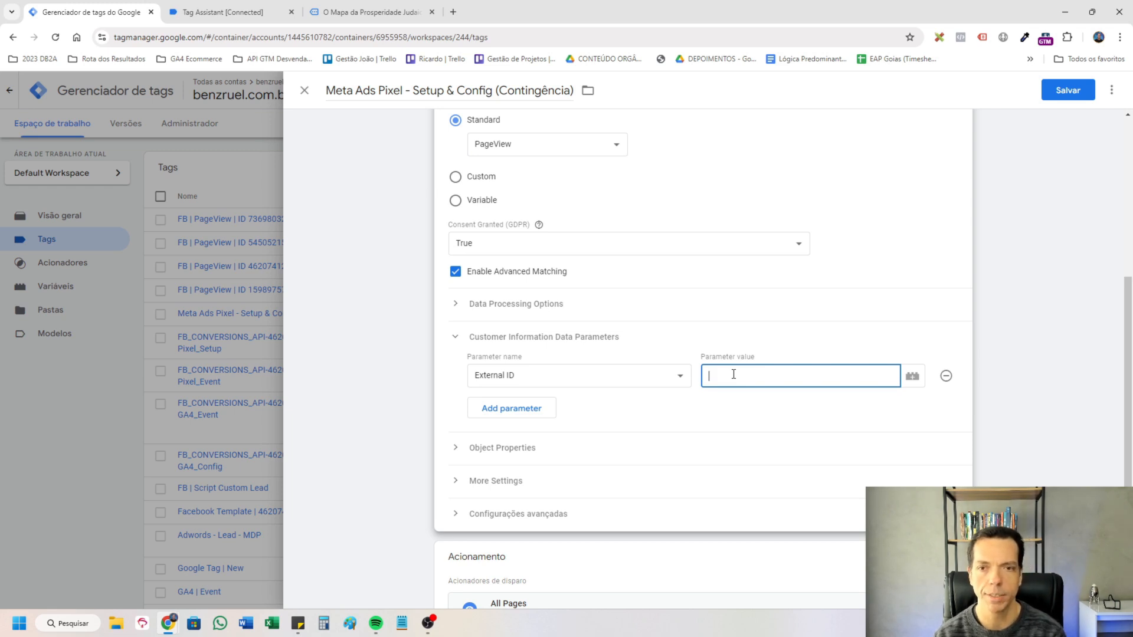
Create a first-party cookie variable that reads the "_ga" cookie, name it "Cookie - _ga" and save it.
click(912, 376)
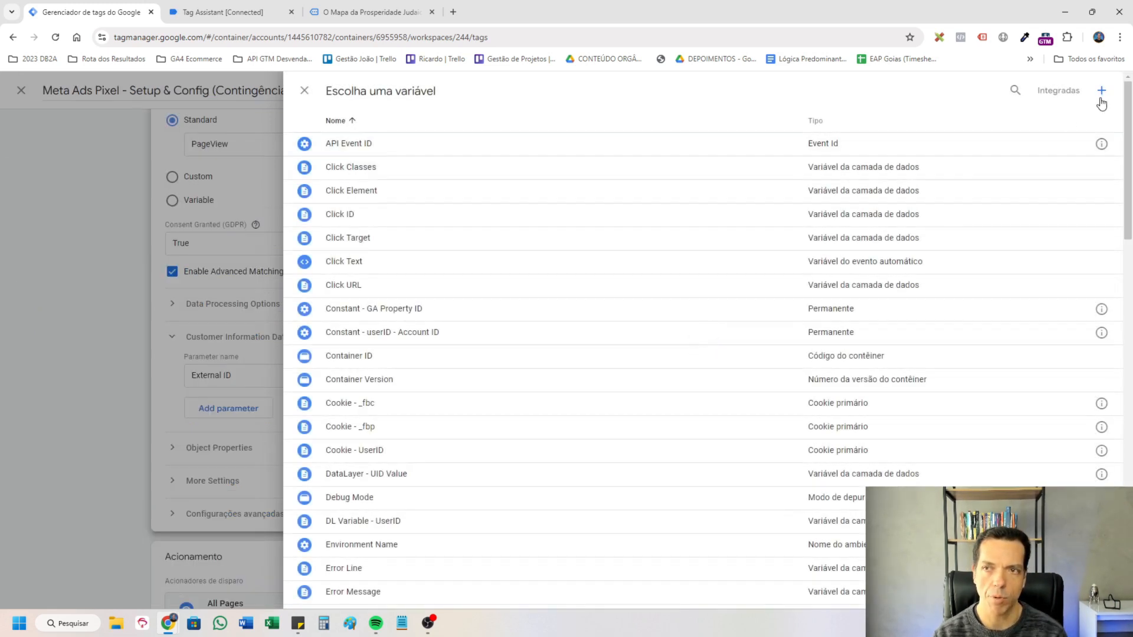
click(1096, 94)
click(916, 374)
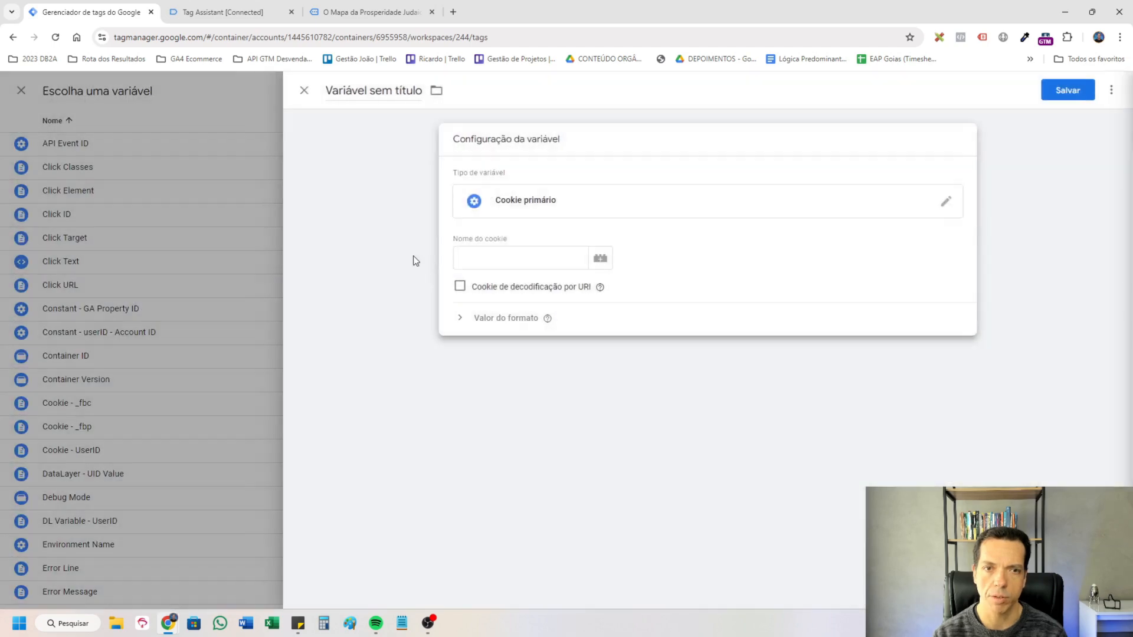
click(517, 264)
text(_ga)
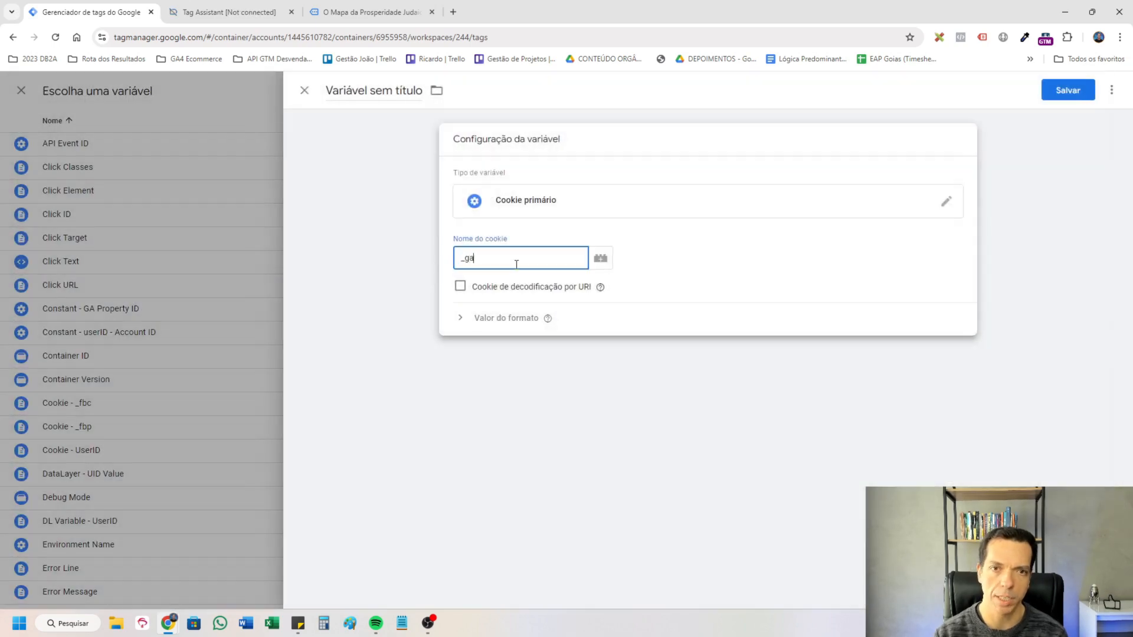
key(ctrl+a)
click(394, 167)
click(1063, 91)
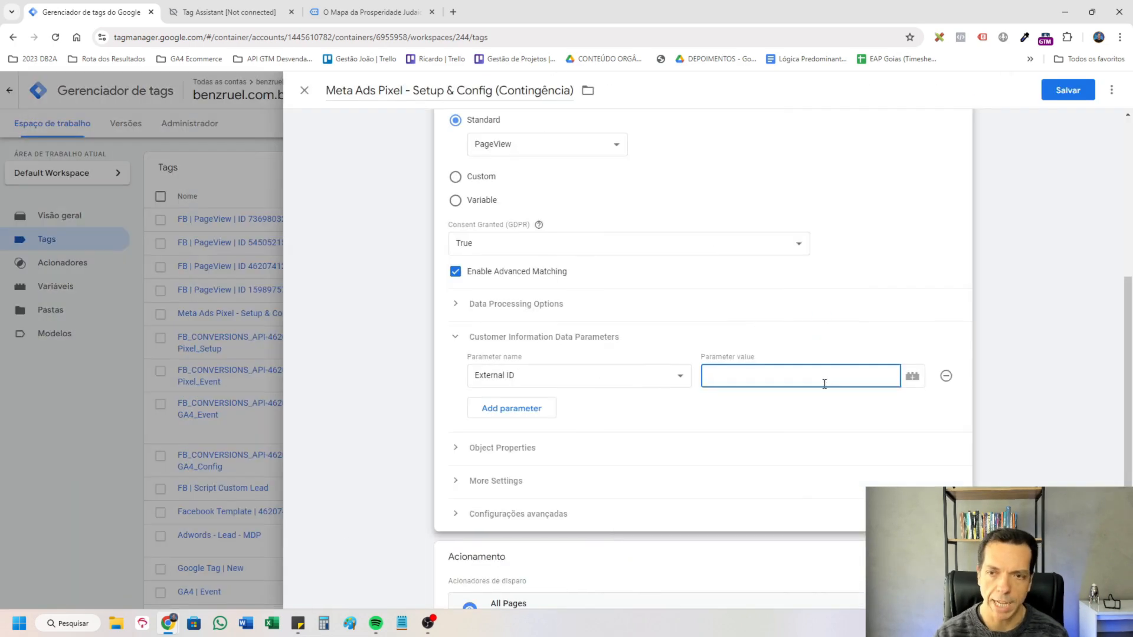
Create the custom JavaScript variable "External ID - Cookie GA Tratado" returning {{Cookie - _ga}}.slice(6), and save it as the External ID parameter's value.
click(913, 377)
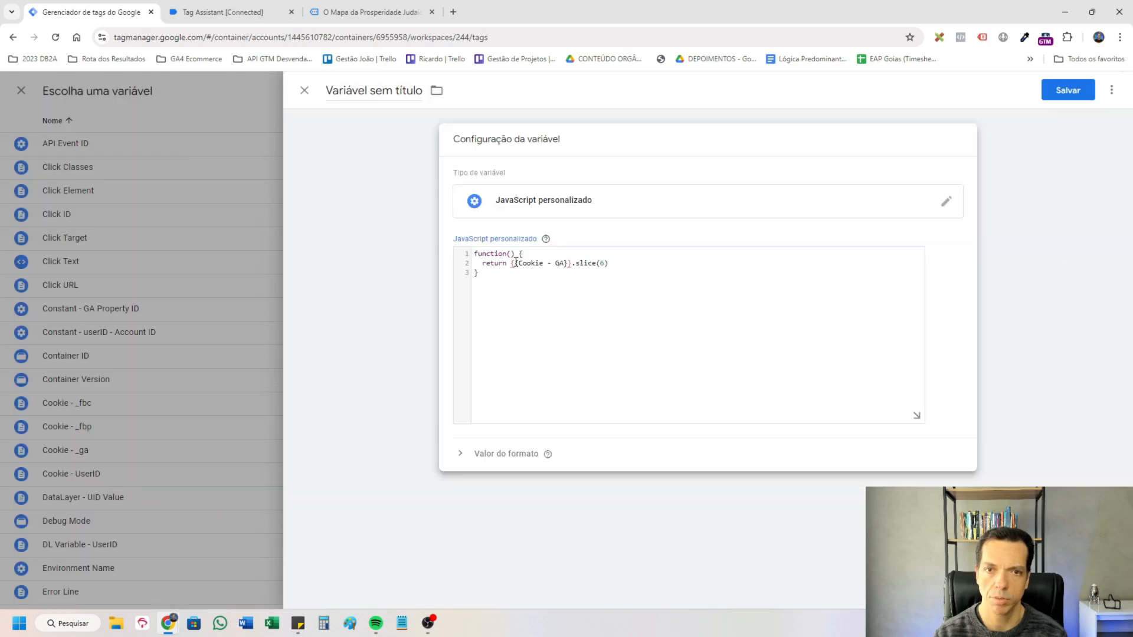
click(516, 263)
click(555, 292)
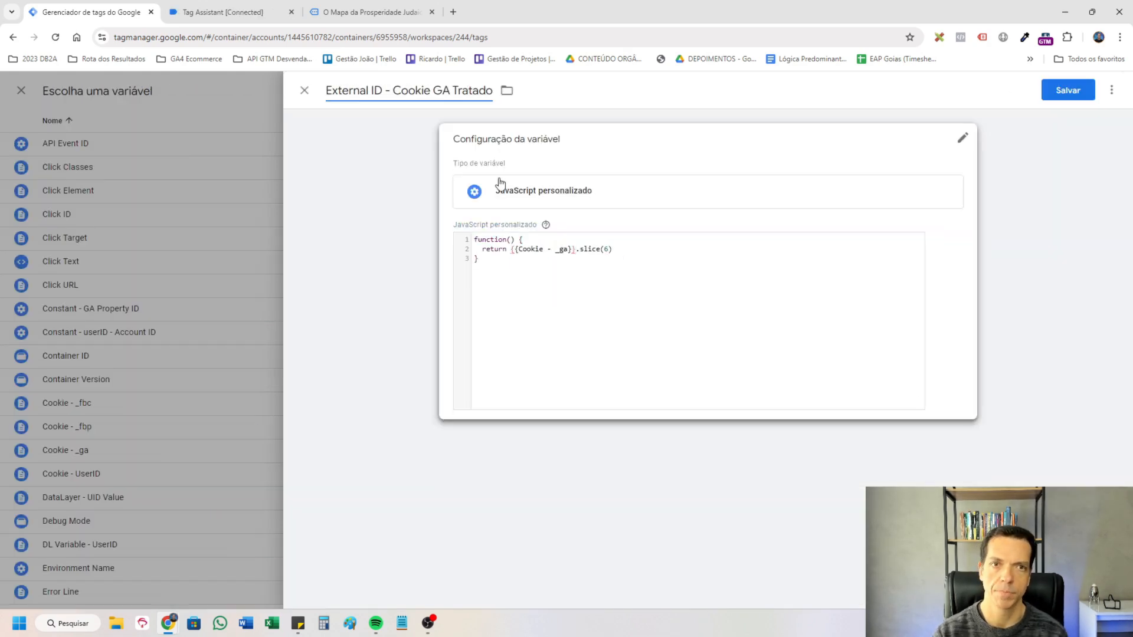
click(1059, 91)
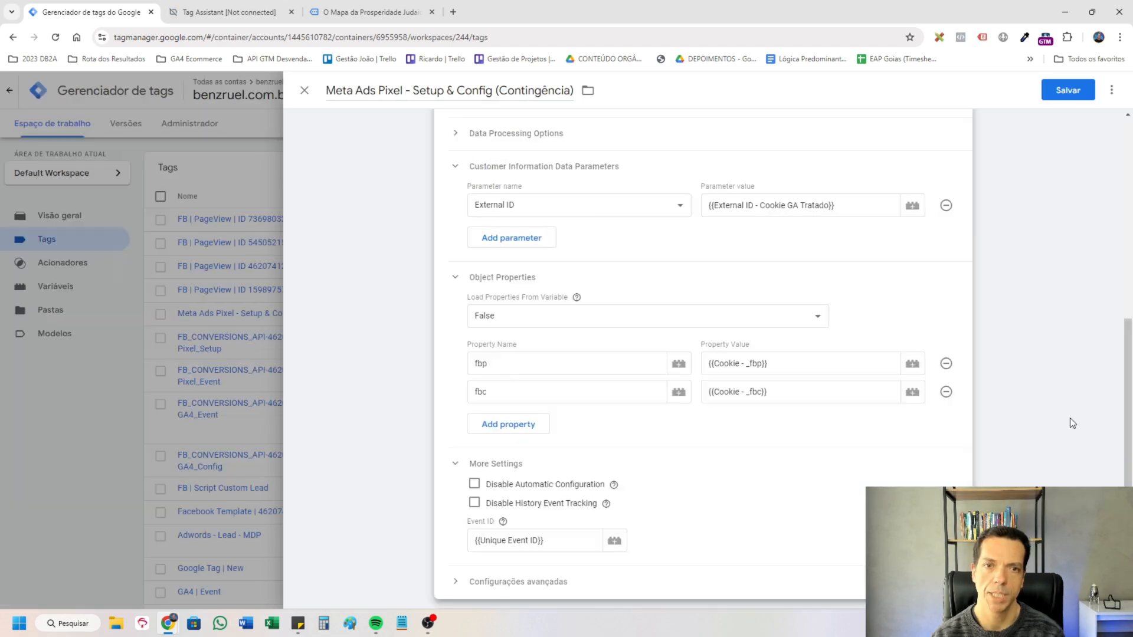
Check the tag's parameters, fbp and fbc properties, event ID and trigger, and save the tag.
scroll(734, 327, up, 1)
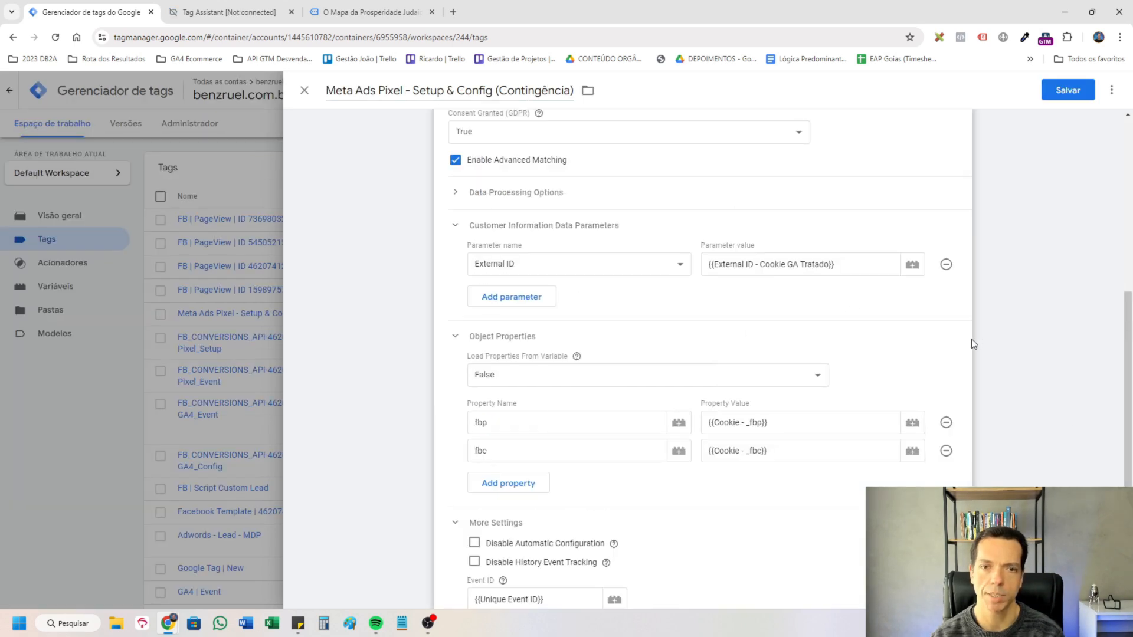
scroll(475, 318, down, 1)
scroll(615, 383, down, 2)
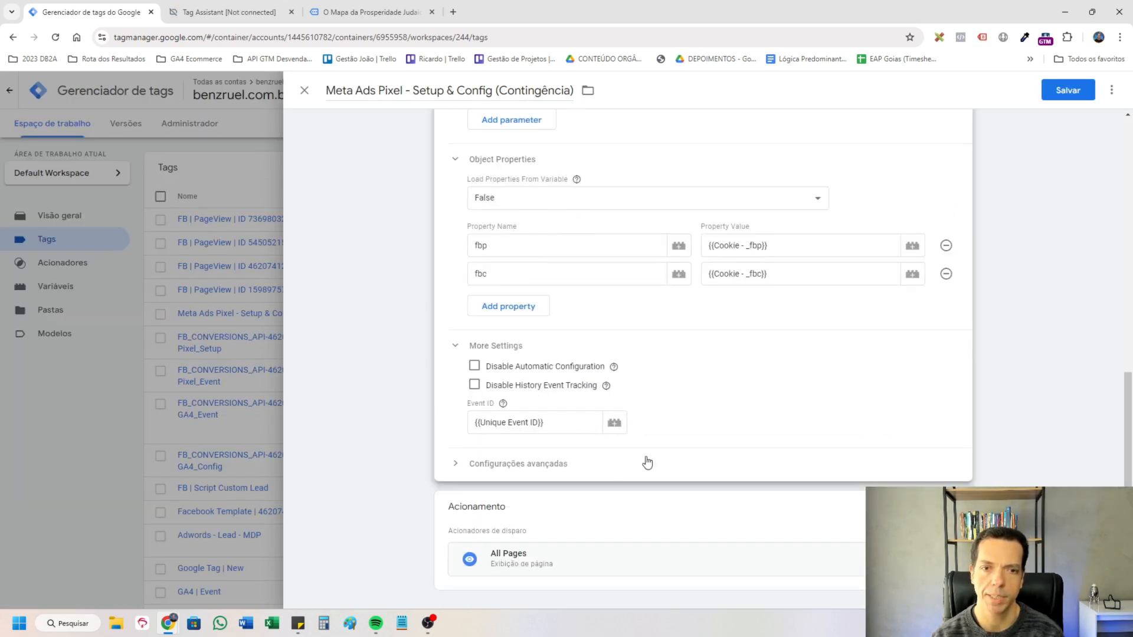
scroll(1044, 235, up, 6)
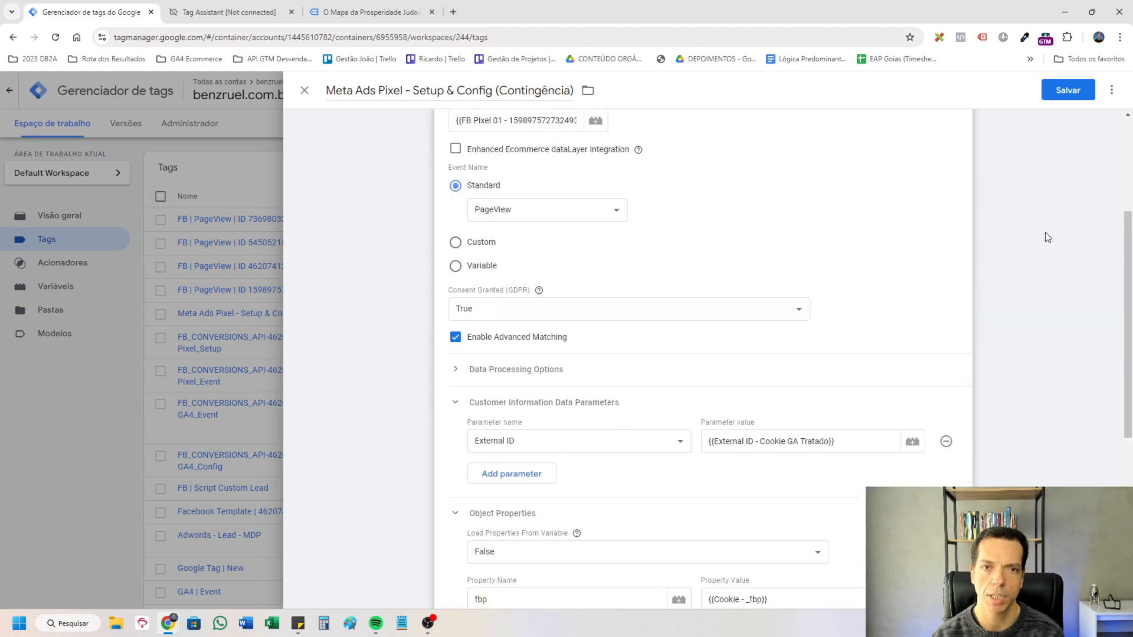
scroll(1048, 233, up, 2)
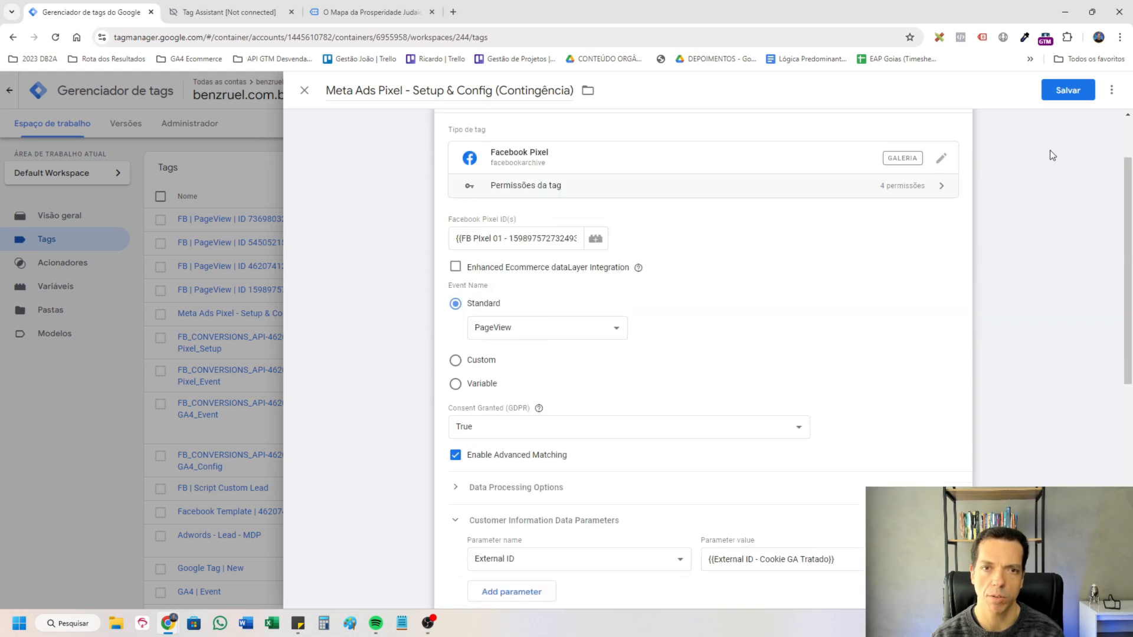
click(1061, 94)
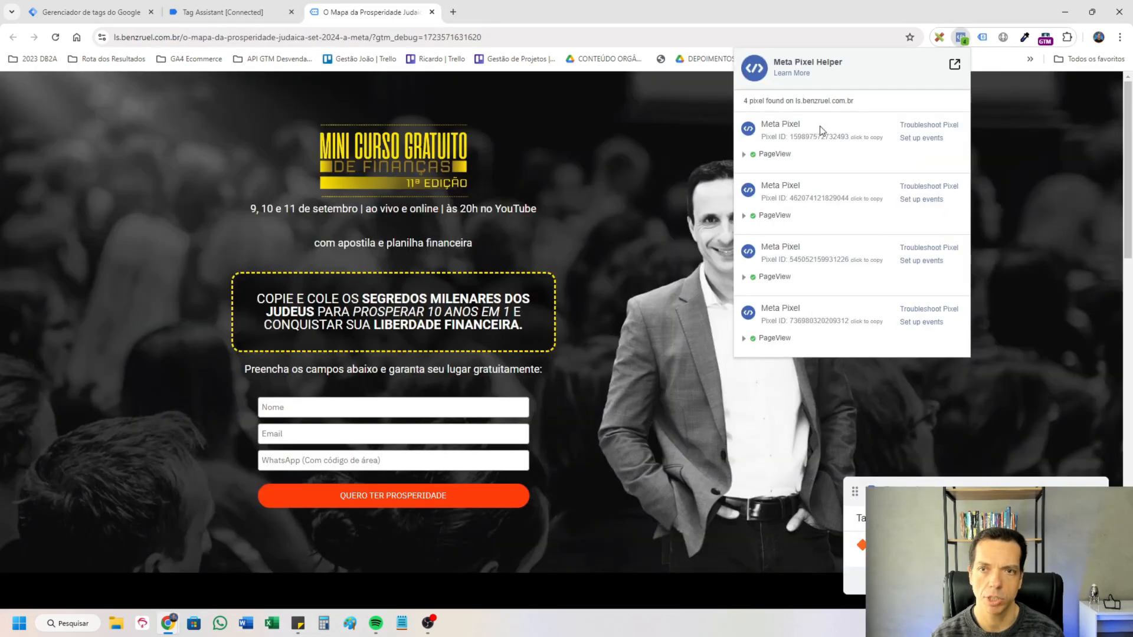
Inspect the fbp and external_id values sent with the first pixel's PageView event in Meta Pixel Helper.
click(744, 155)
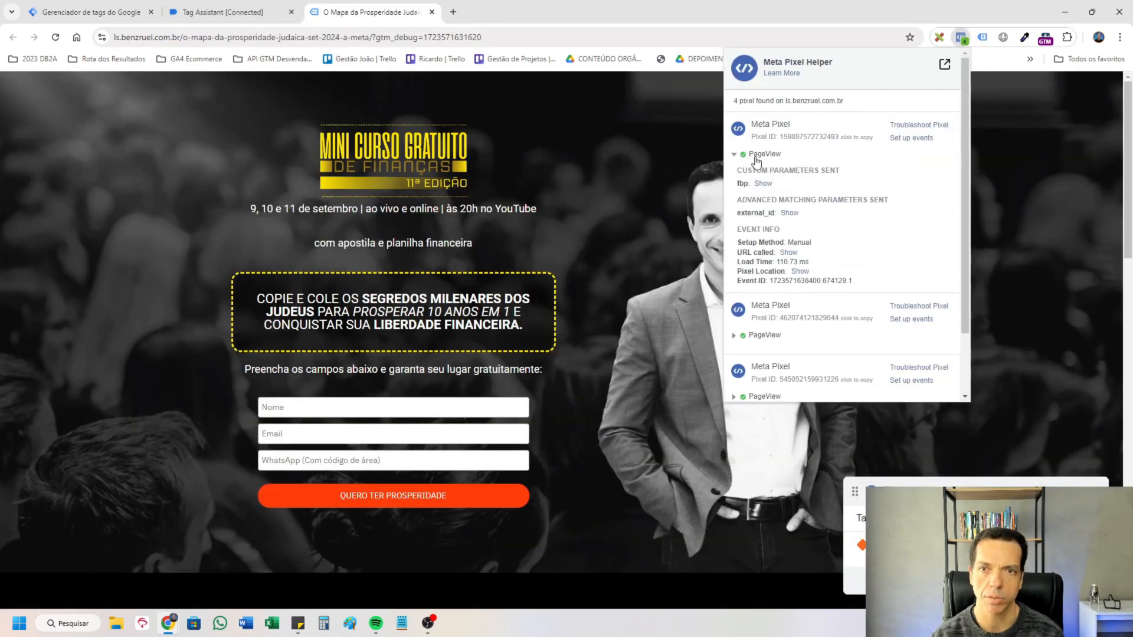
click(789, 223)
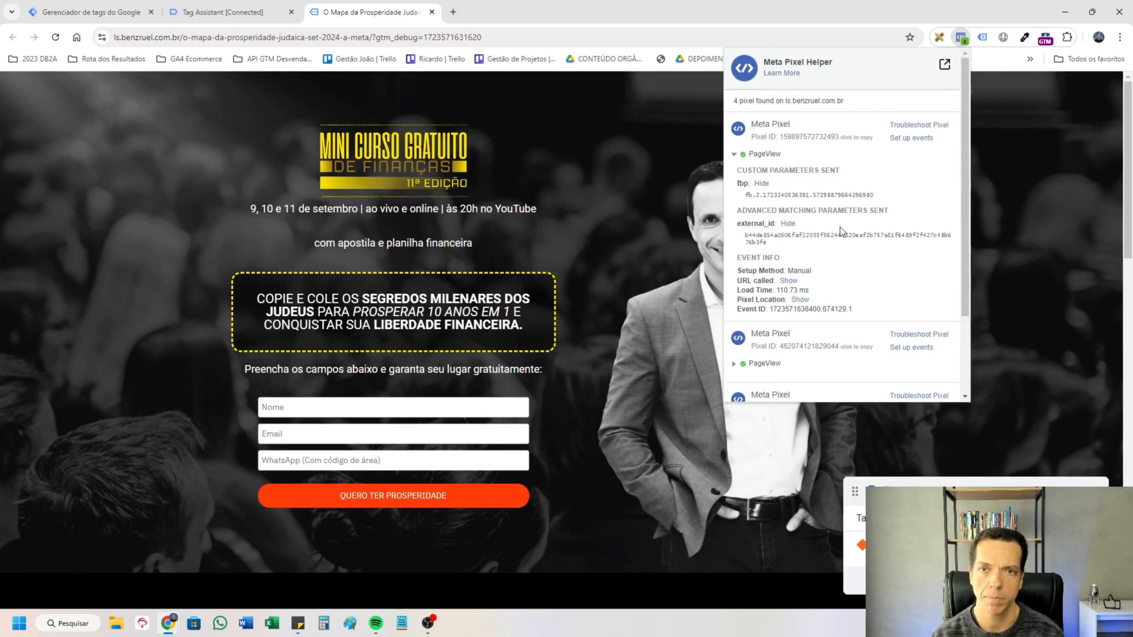
scroll(830, 293, down, 3)
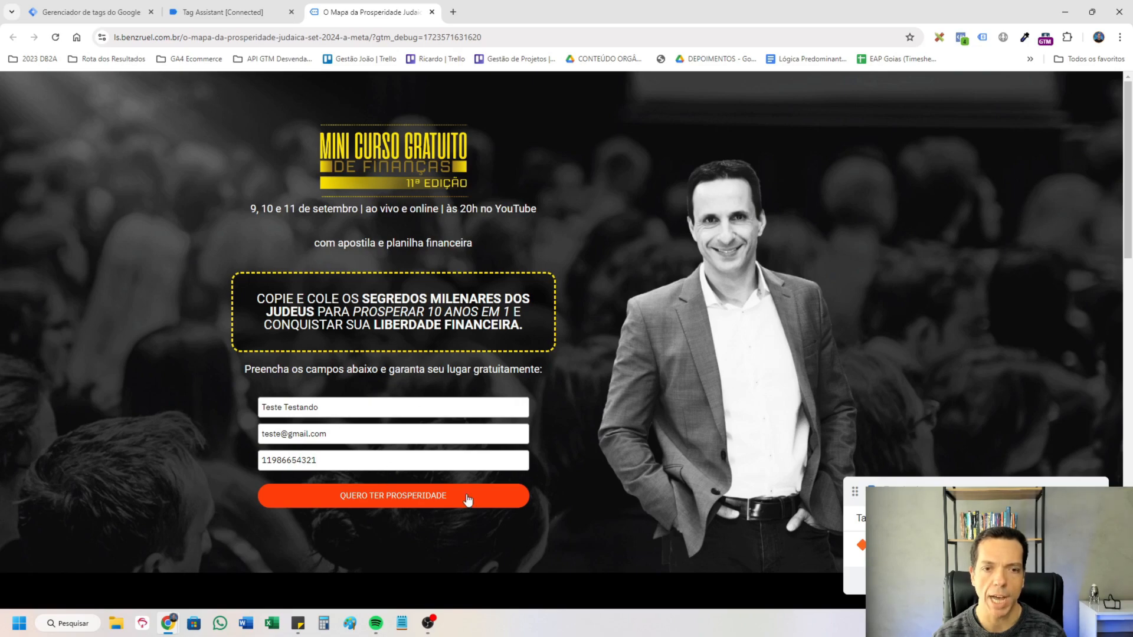
Continue the connected debug session in Tag Assistant and submit the landing page's form with the test name, e-mail and phone number.
click(223, 11)
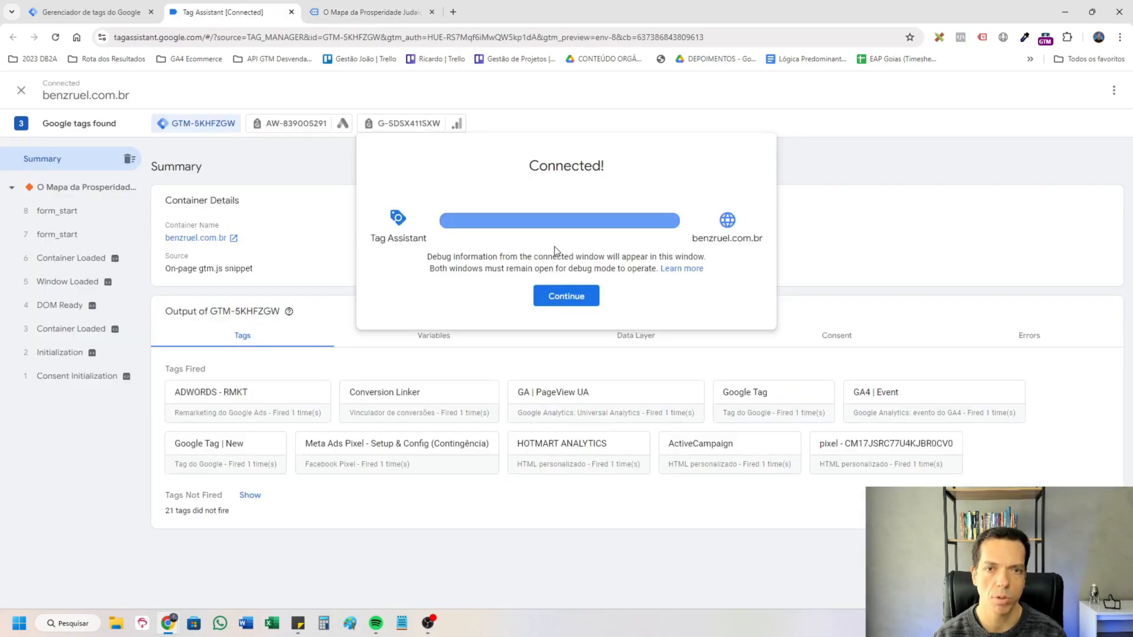
click(560, 291)
click(383, 11)
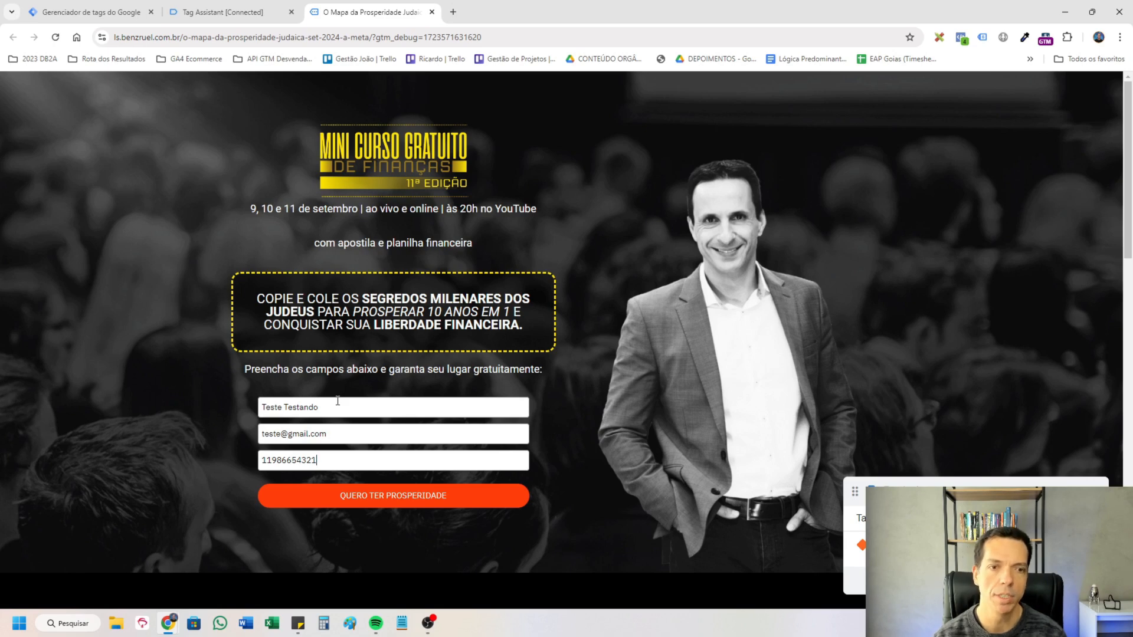
click(332, 410)
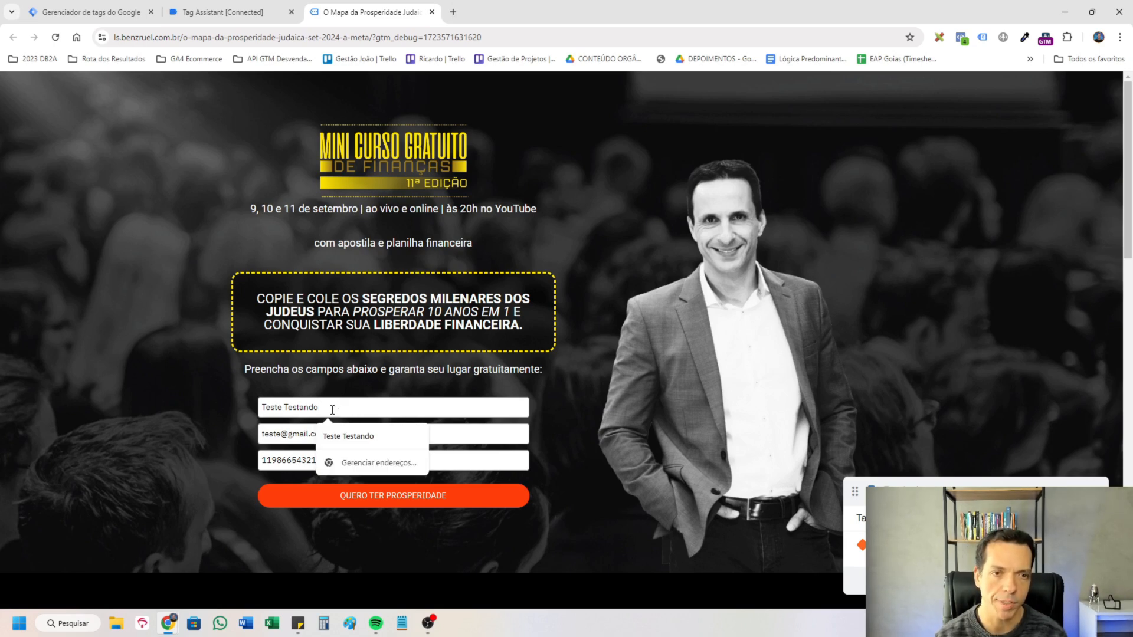
click(277, 431)
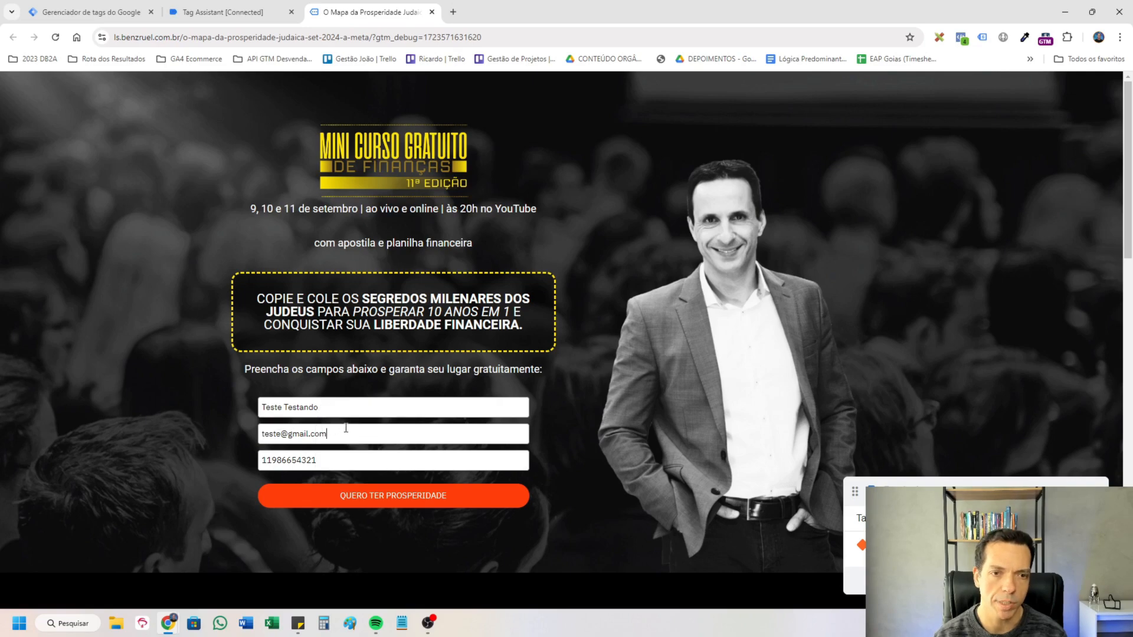
click(426, 497)
Examine the API call and variable values of the latest form_submit event before the landing page reload in Tag Assistant.
click(107, 409)
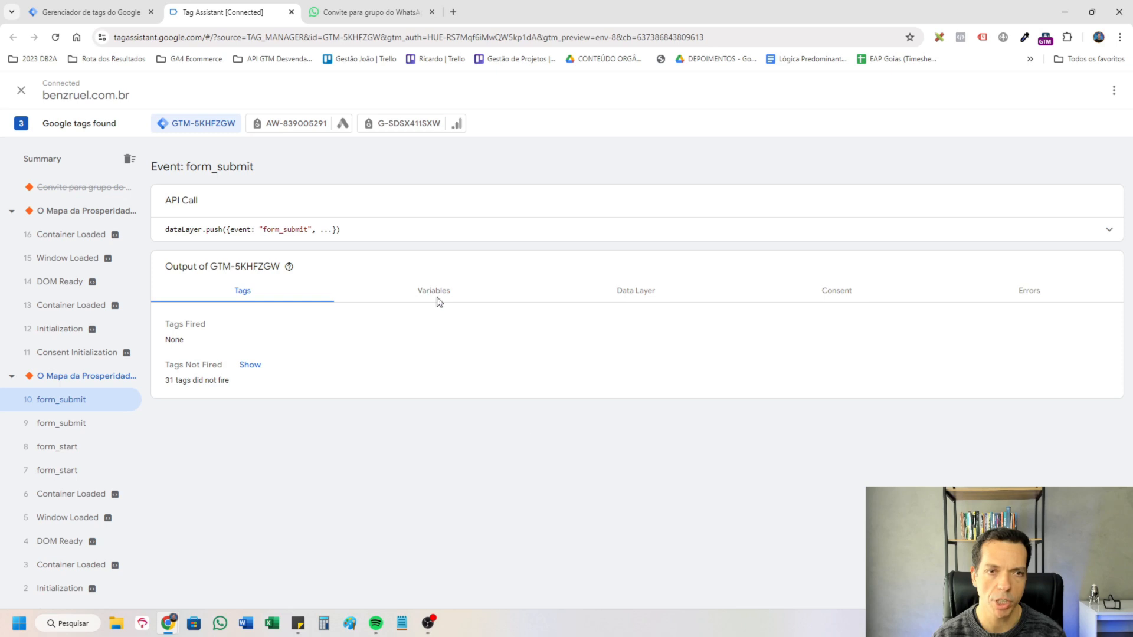
click(517, 229)
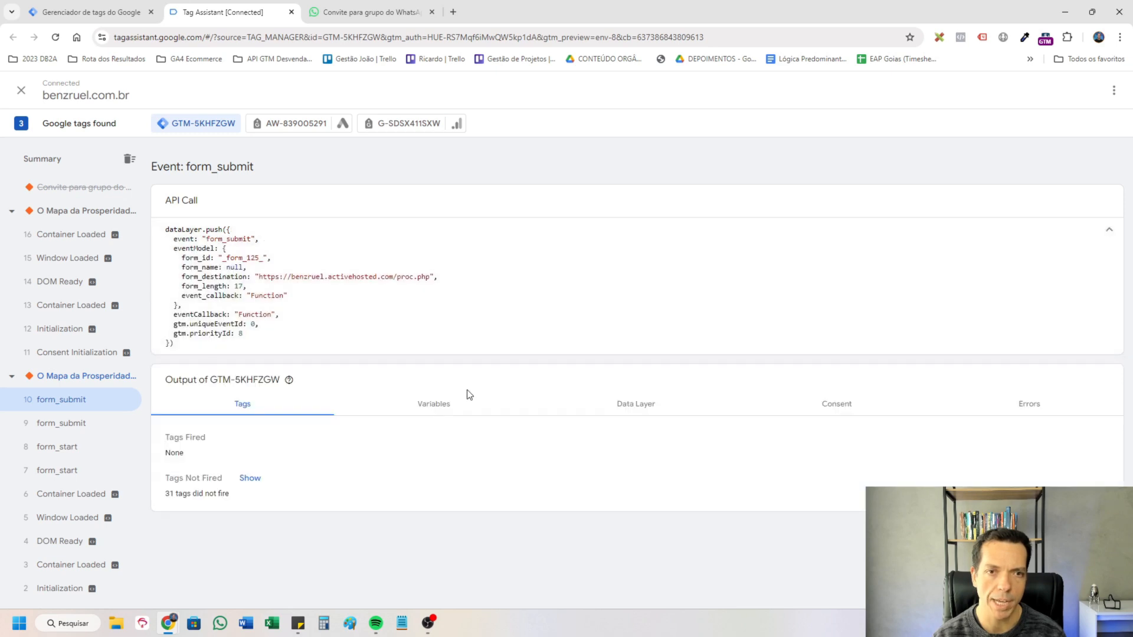
click(452, 401)
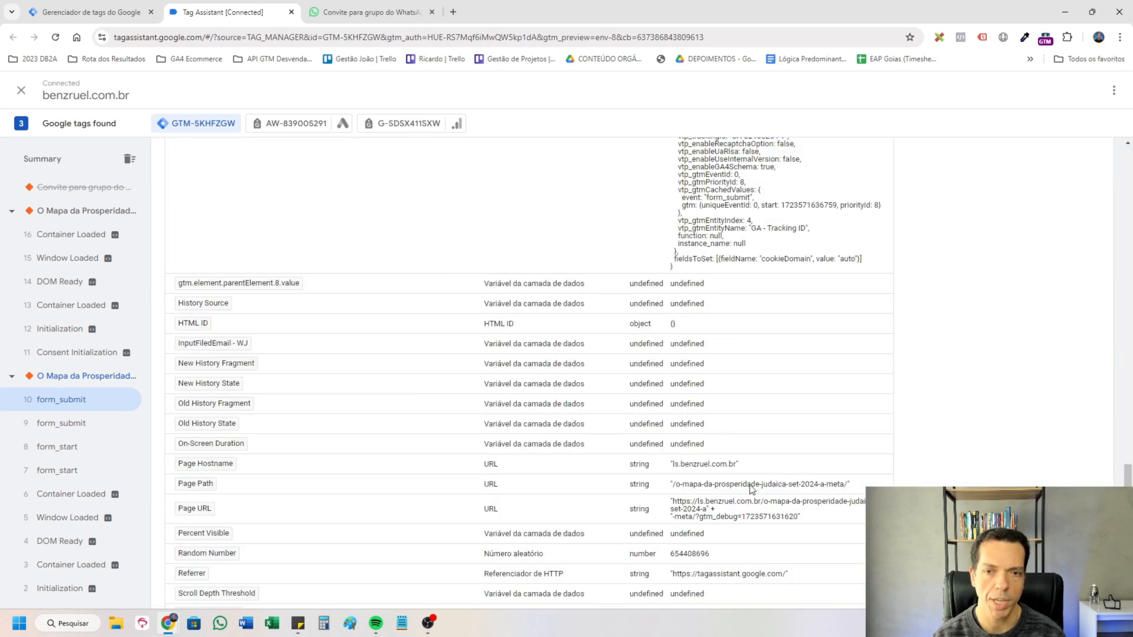
triple_click(849, 489)
scroll(849, 490, up, 20)
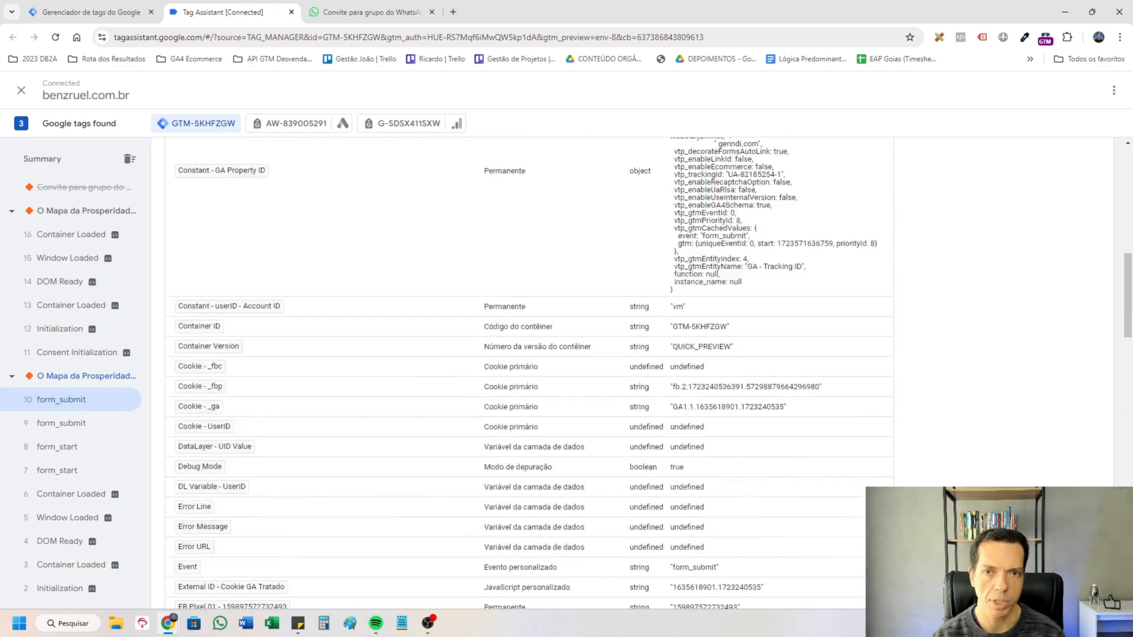
scroll(632, 377, up, 1)
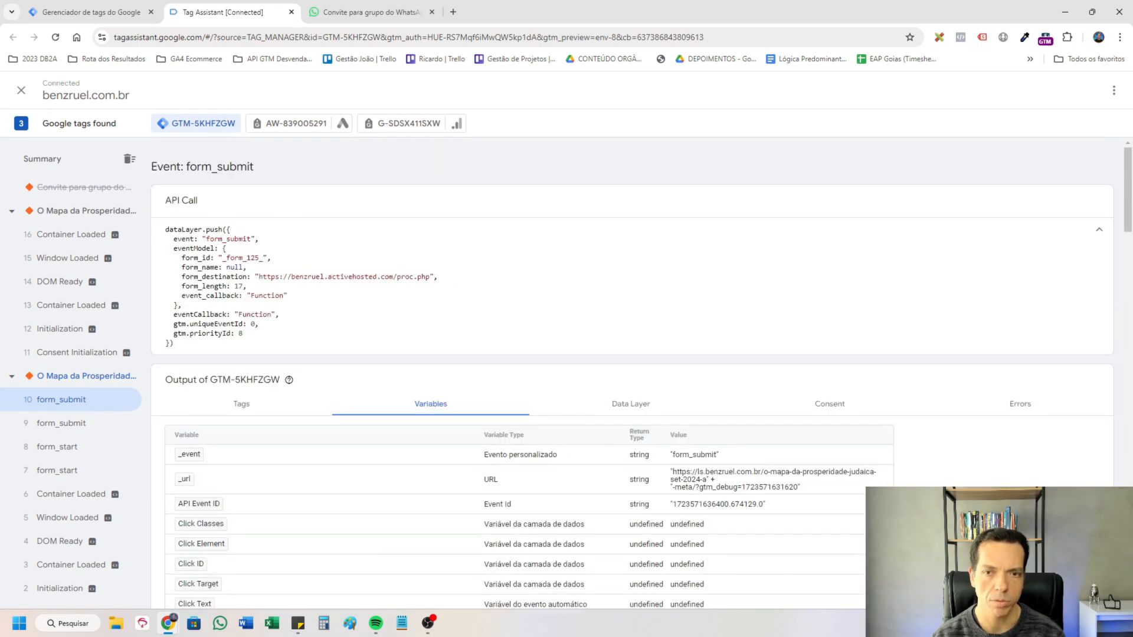
In Tag Manager, create a trigger of type Evento personalizado with the event name form_submit.
click(87, 7)
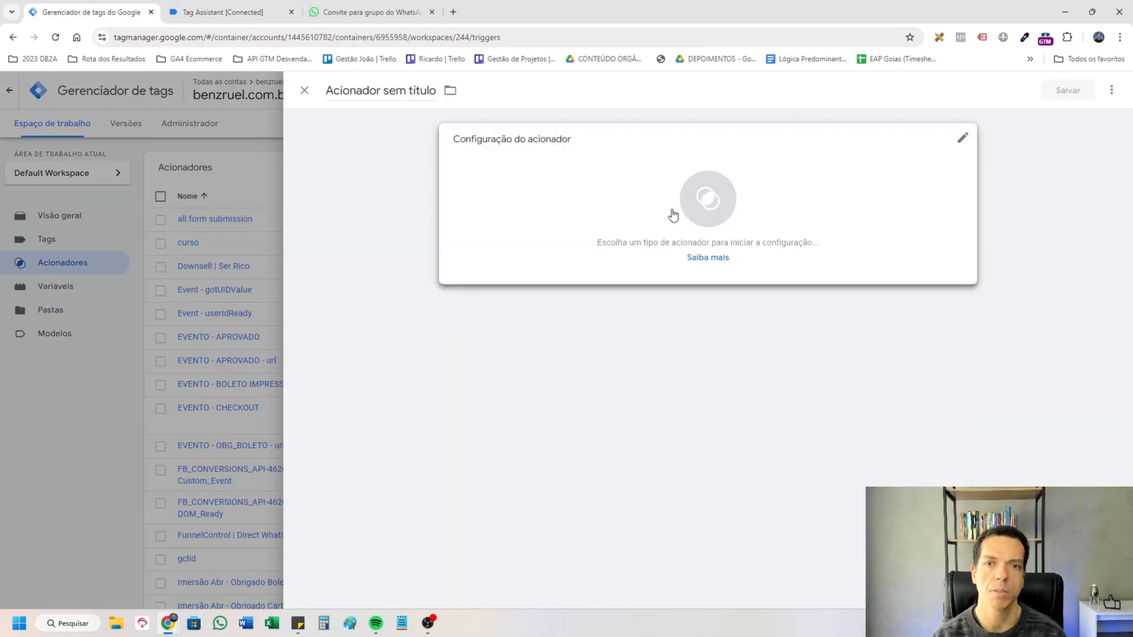
click(674, 215)
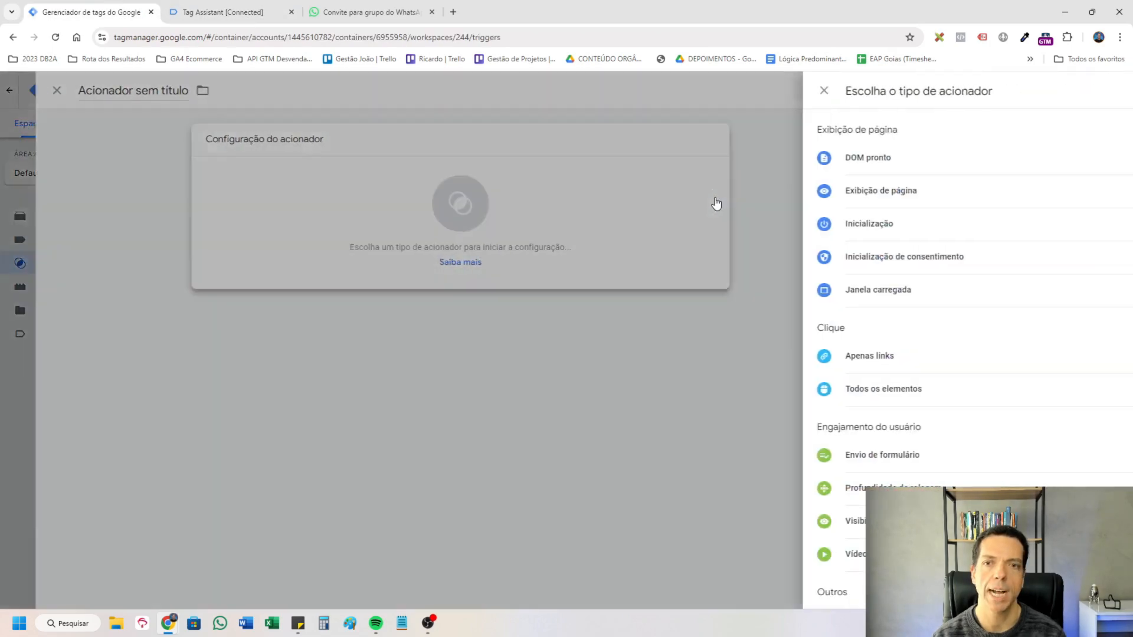
scroll(1067, 452, down, 3)
click(833, 525)
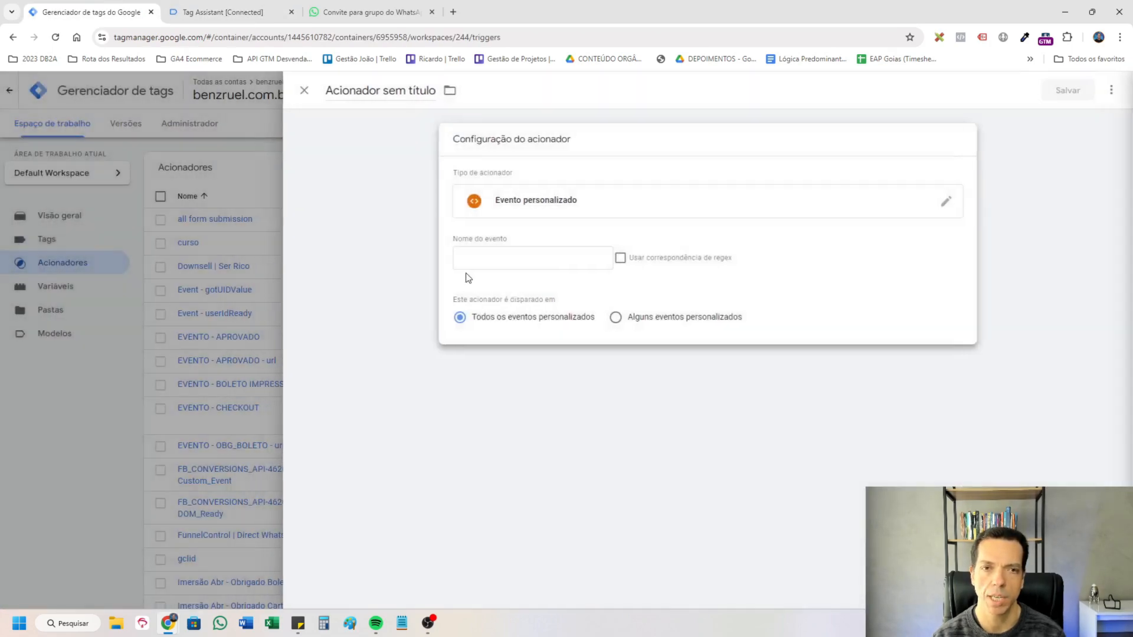
click(535, 252)
text(form_submit)
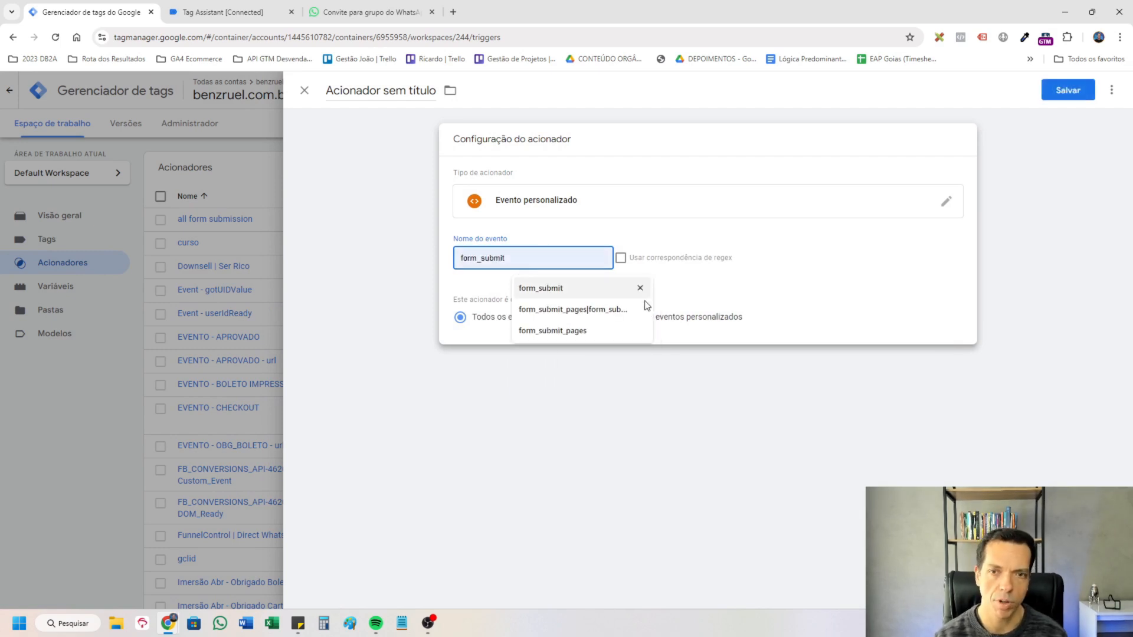
Restrict the trigger to some custom events where Page Path contains o-mapa-da-prosperidade-judaica-set-2024-a-meta, and recheck the event name.
click(715, 331)
click(707, 321)
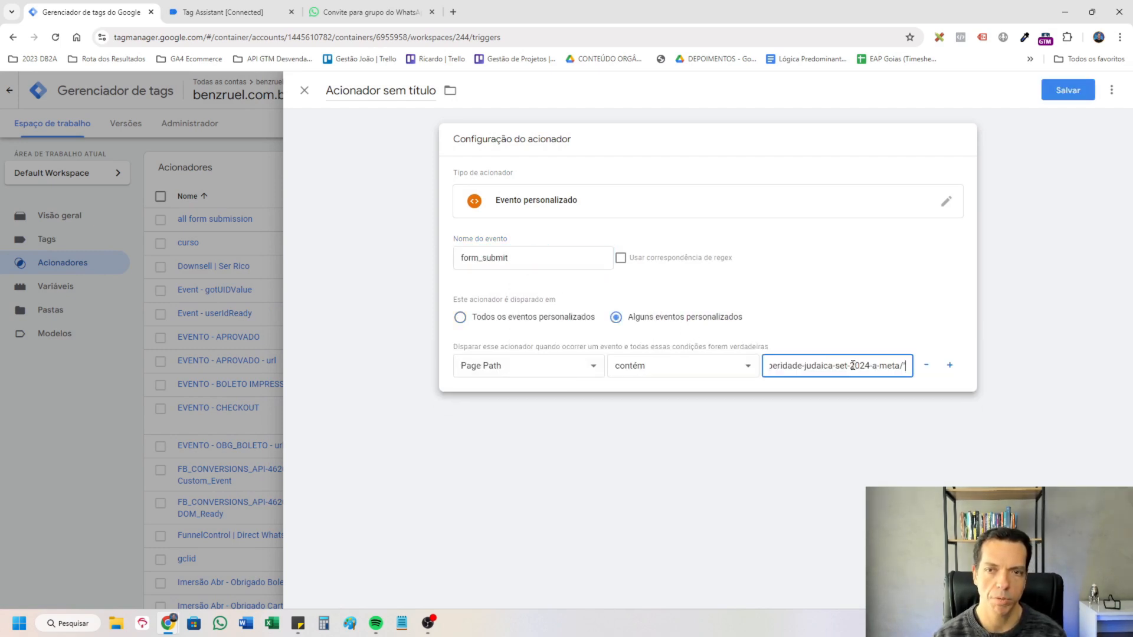
key(Home)
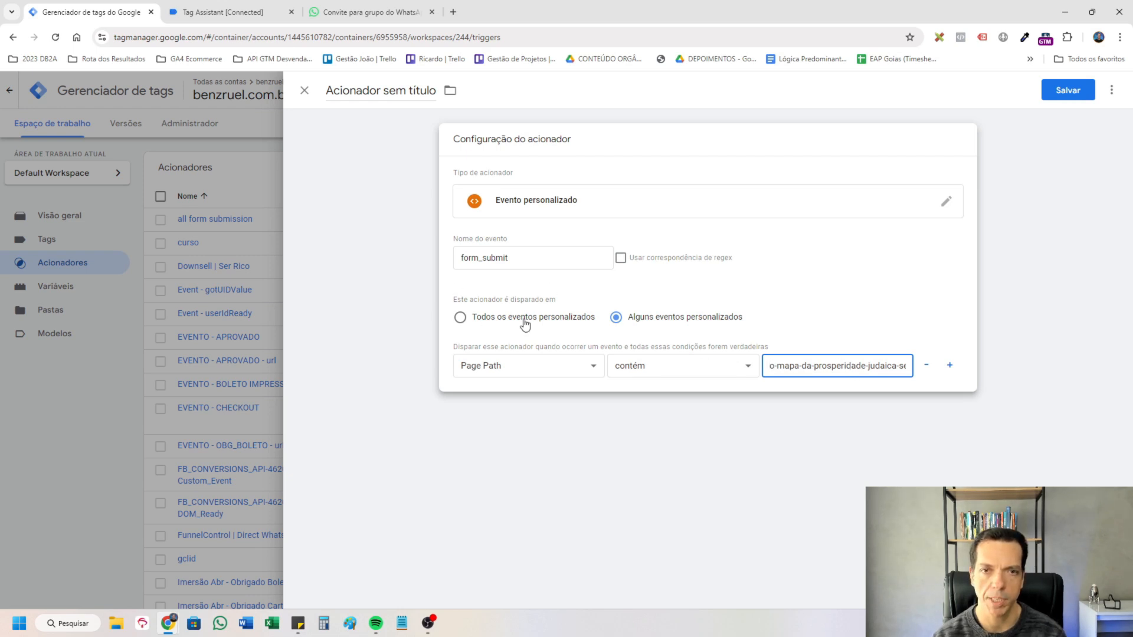
click(509, 261)
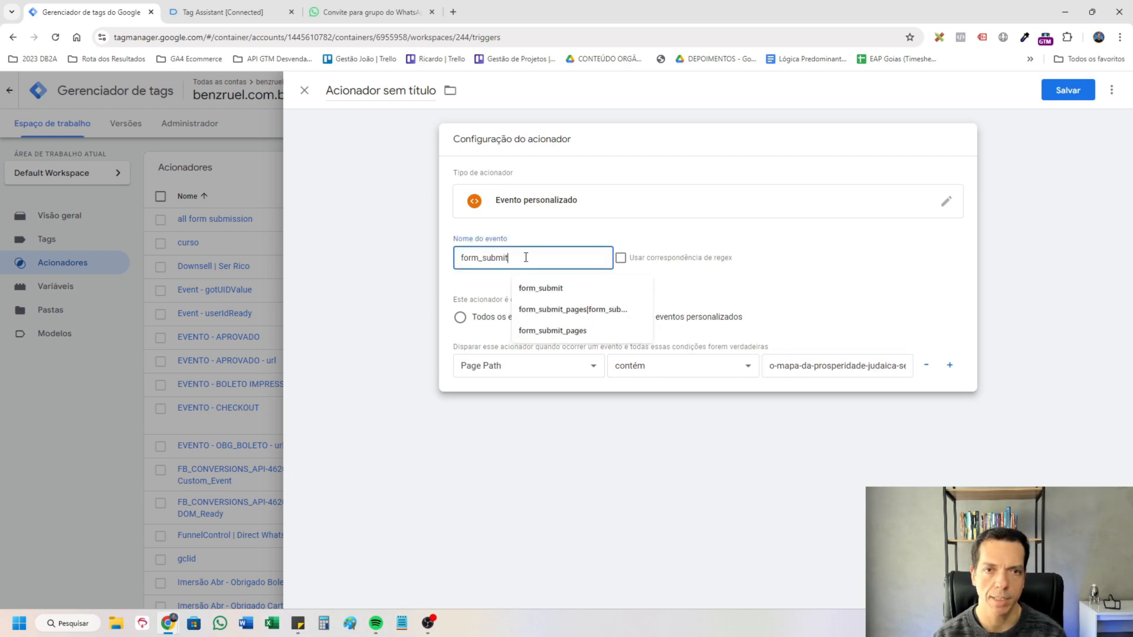
drag(512, 260, 457, 260)
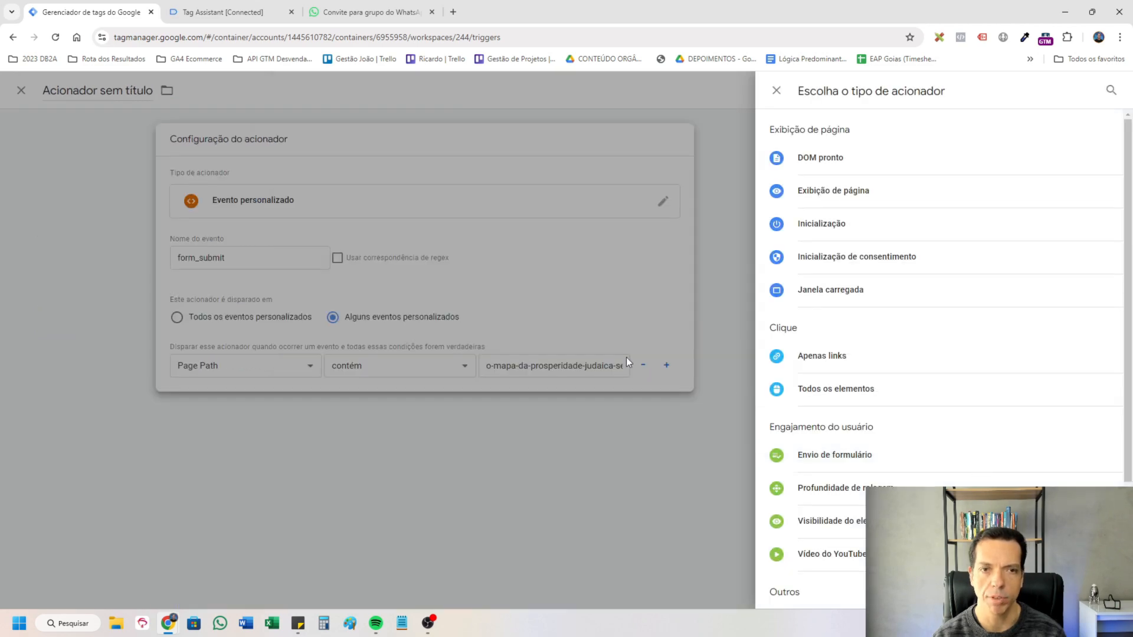
click(477, 269)
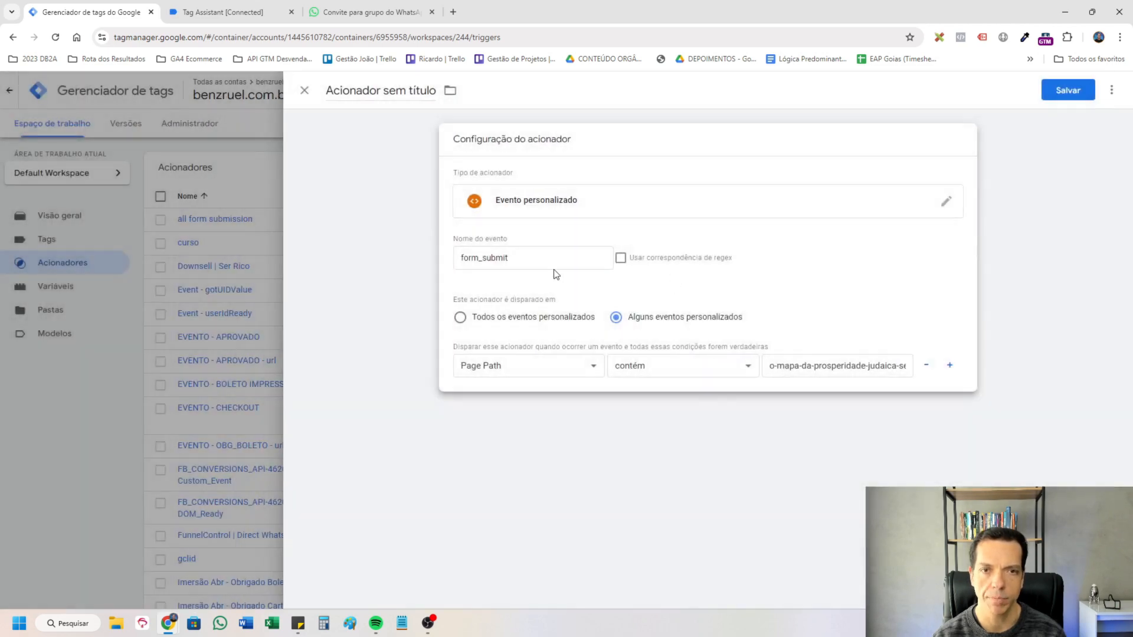
Name the trigger "Evento - Form Submit (o-mapa-da-prosperidade-judaica-set-2024-a-meta)" and save it.
click(409, 127)
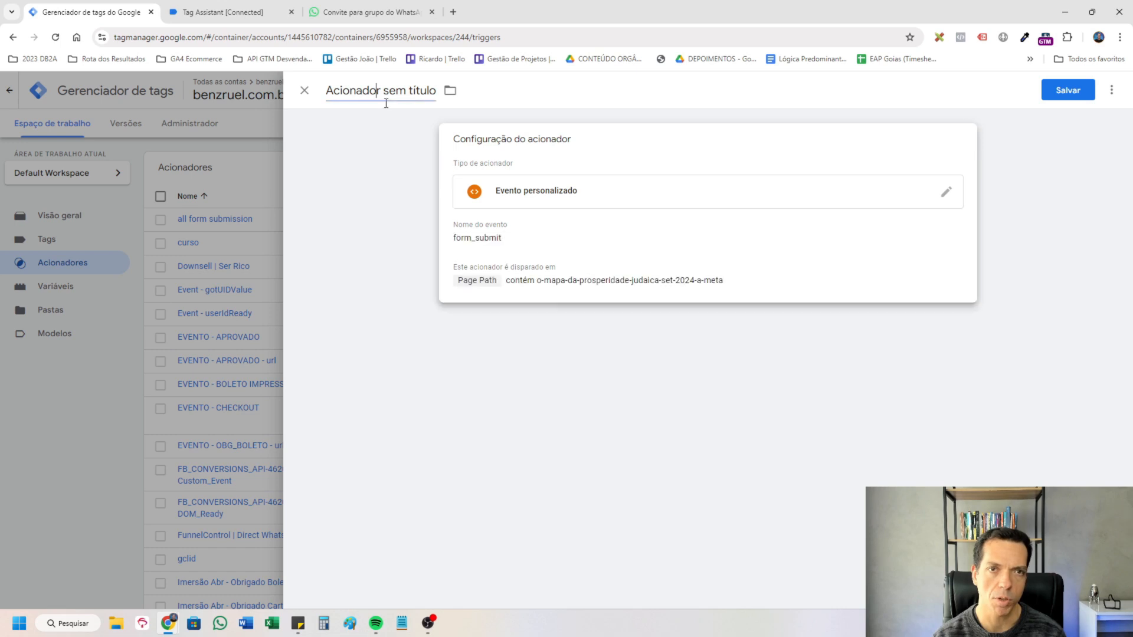
key(ctrl+a)
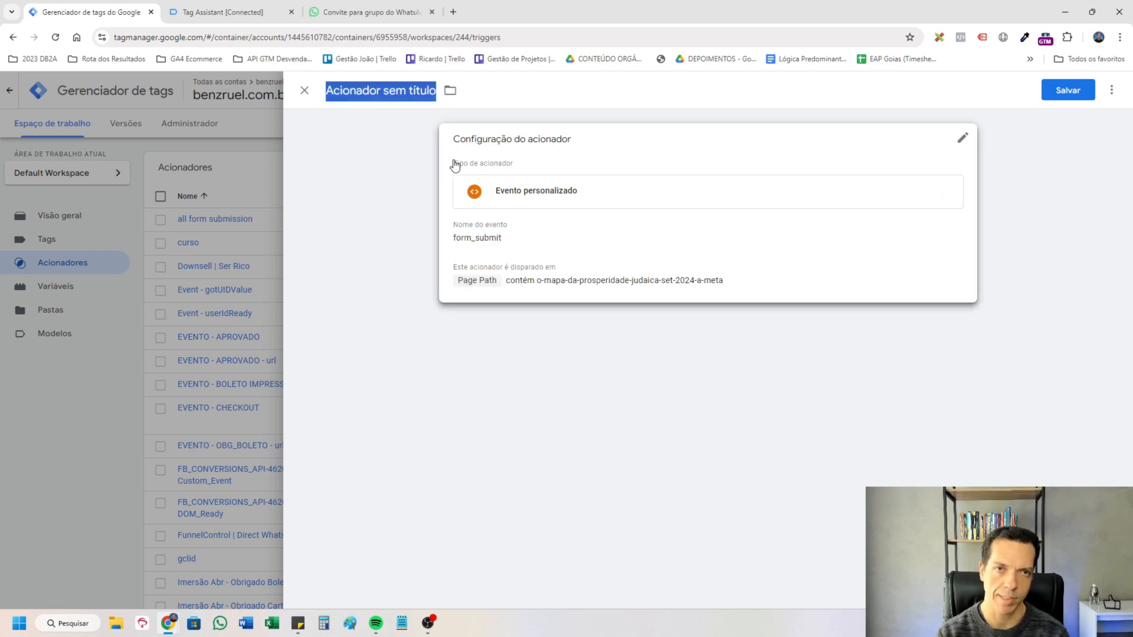
text(Evento - Form Submit o-mapa-da-prosperidade-judaica-set-2024-a-meta)
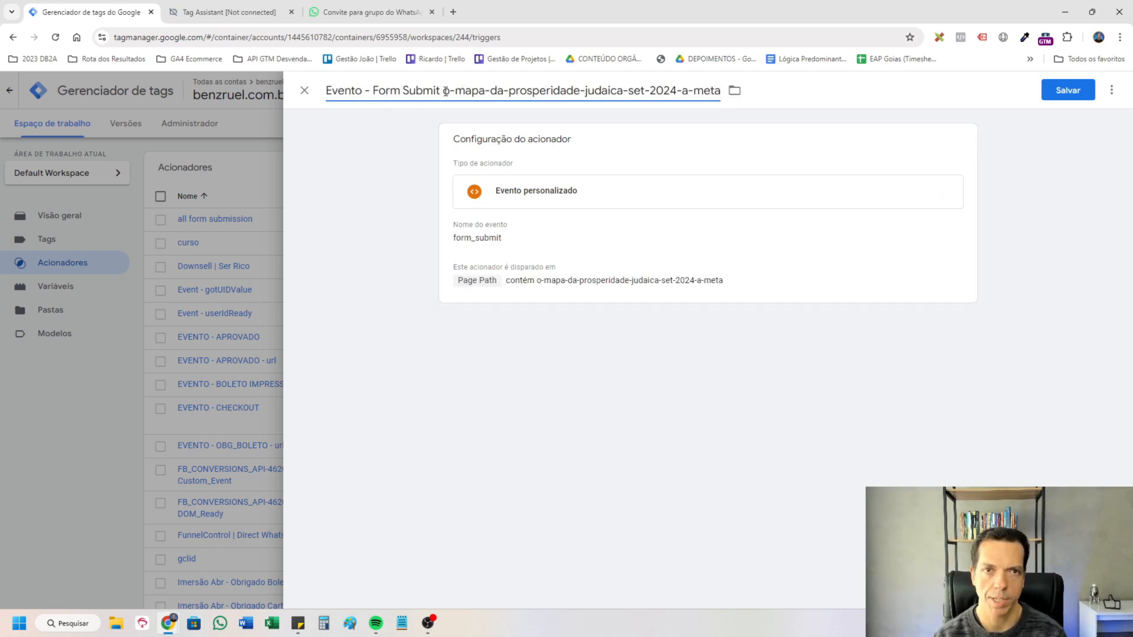
click(444, 91)
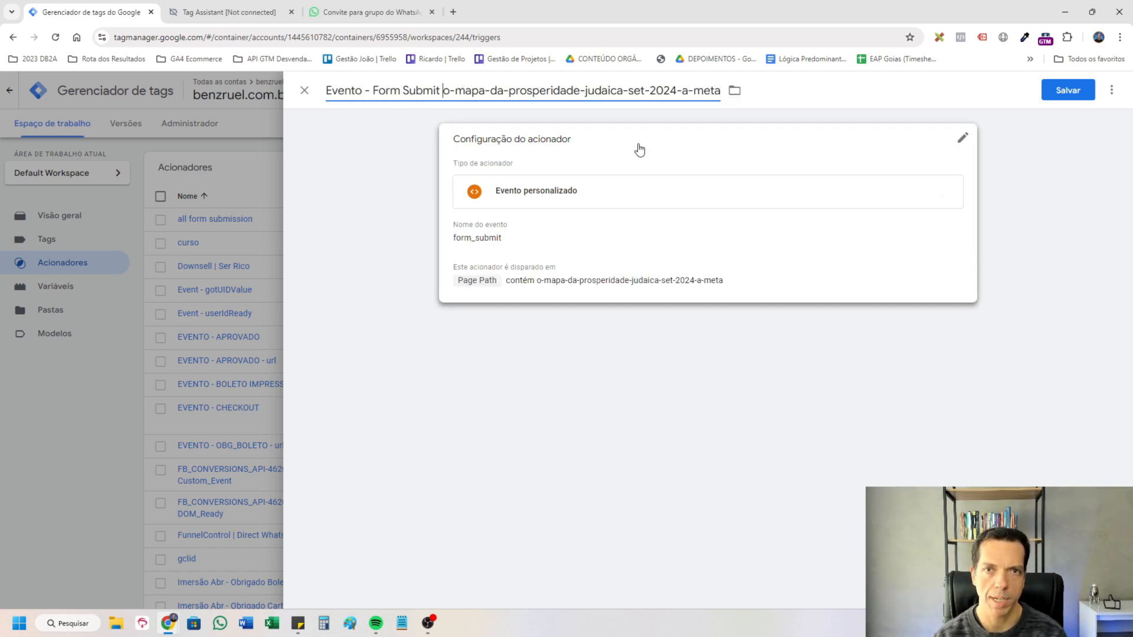
text(()
key(End)
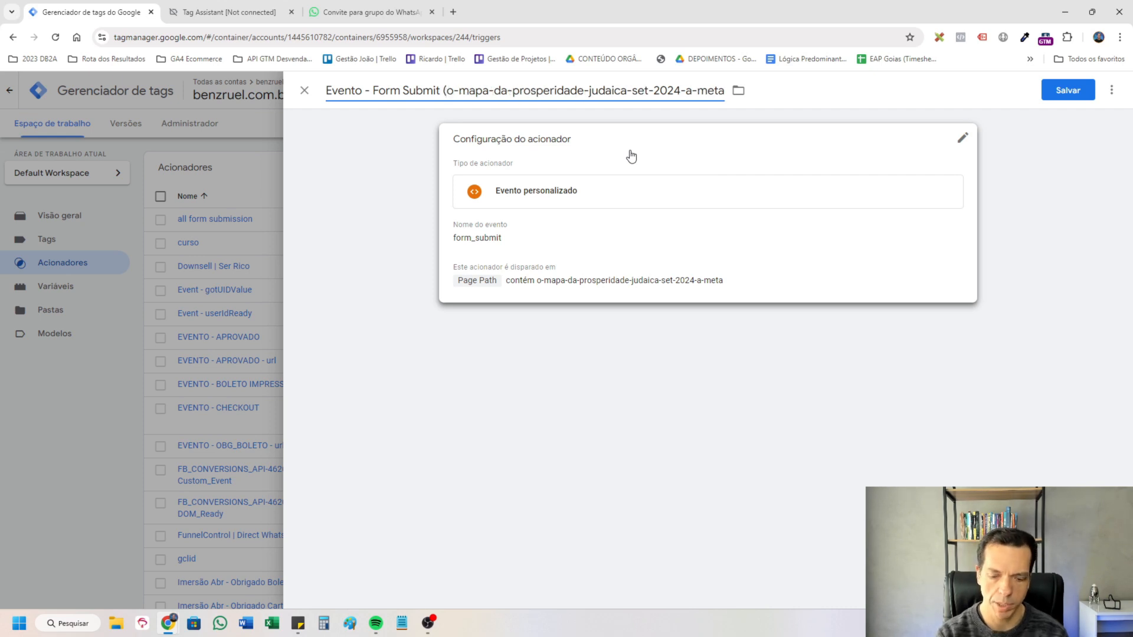
text())
click(1068, 90)
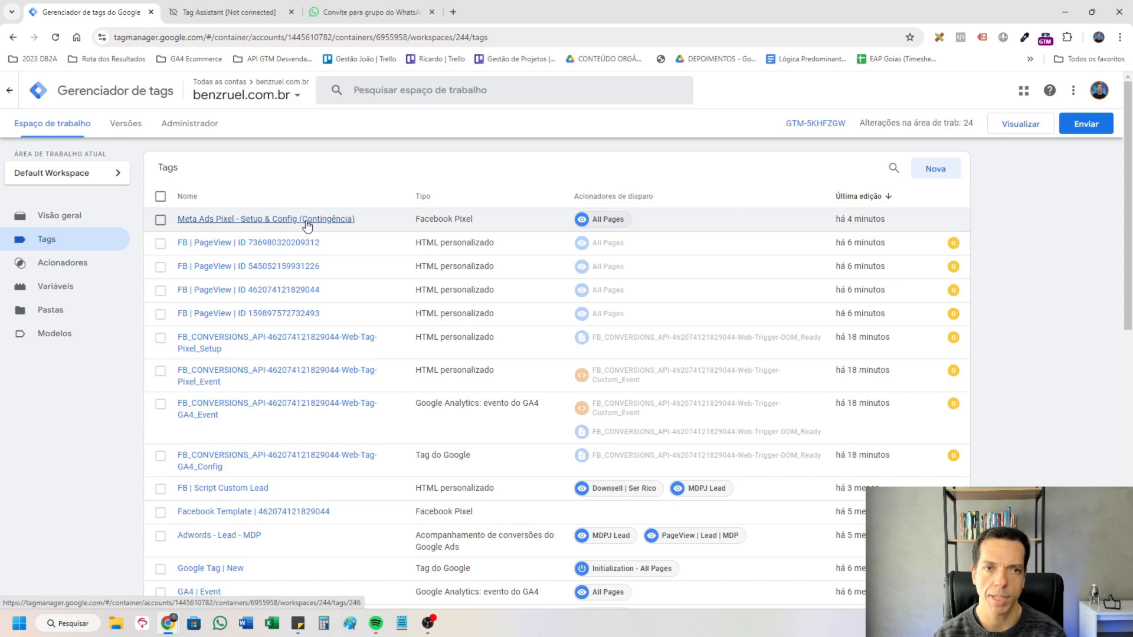
Review the tag "Meta Ads Pixel - Setup & Config (Contingência)" and make a copy of it.
click(306, 223)
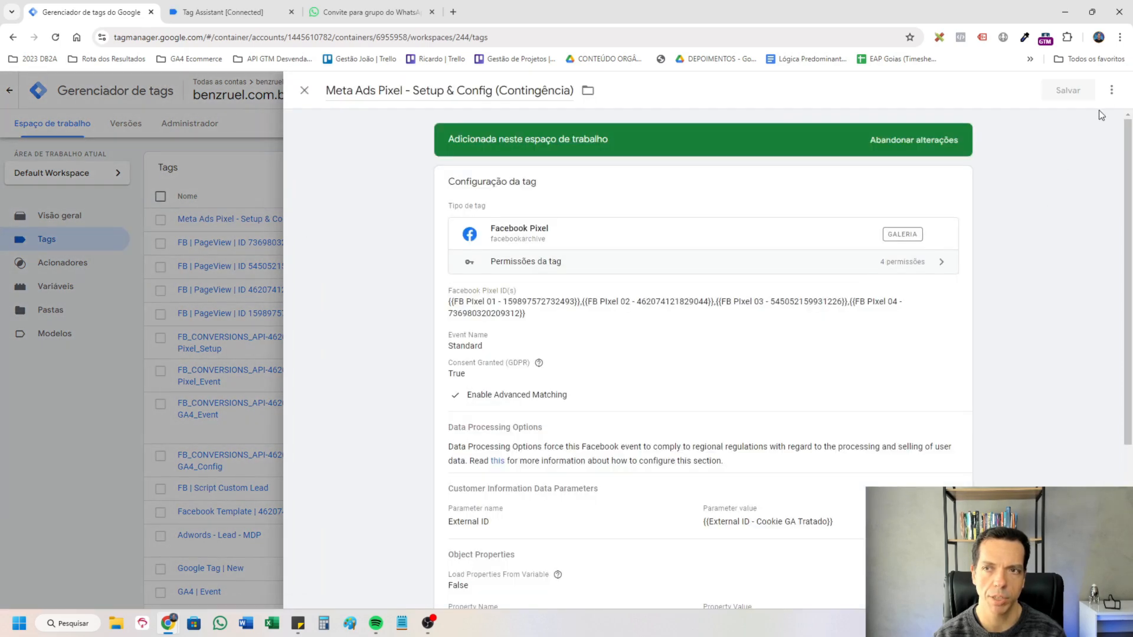
scroll(986, 465, down, 2)
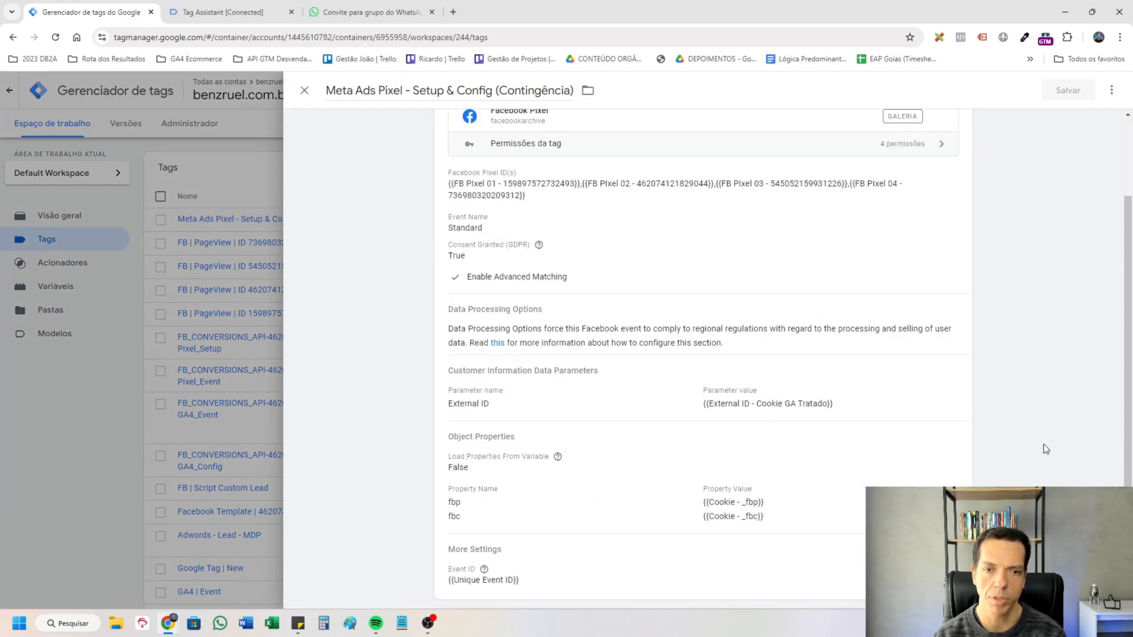
scroll(1045, 449, up, 2)
click(1112, 90)
click(1045, 115)
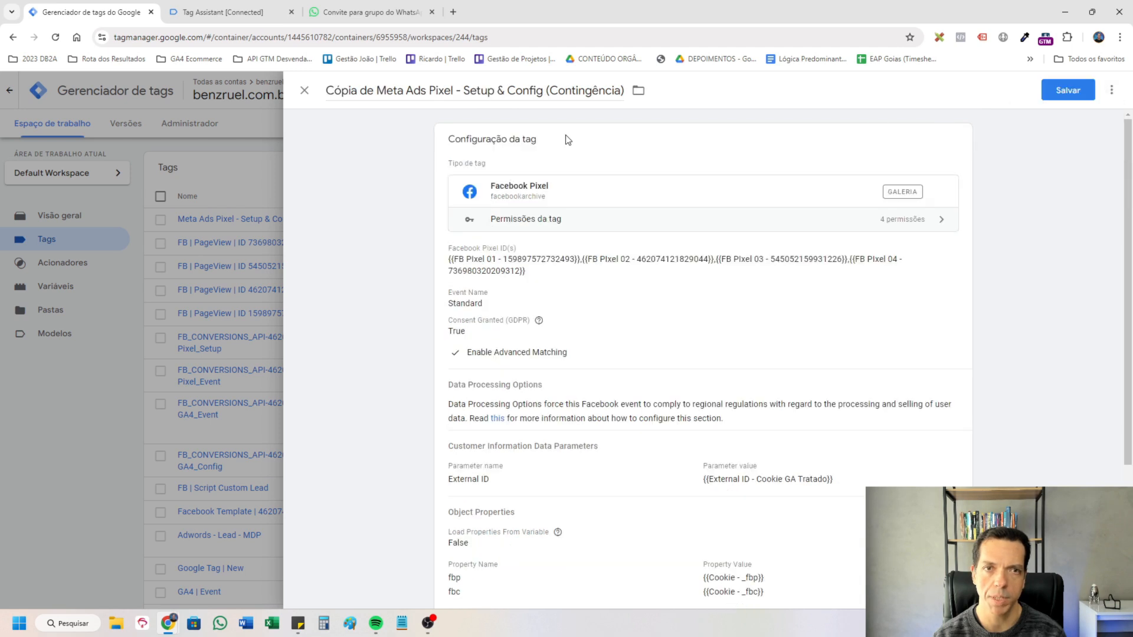
Rename the copied tag as "Meta Ads Form Submit - O Mapa da Prosperidade (Contingência)".
click(376, 90)
key(BackSpace)
key(BackSpace)
key(BackSpace)
key(BackSpace)
key(BackSpace)
key(BackSpace)
key(BackSpace)
key(BackSpace)
key(BackSpace)
key(ctrl+Right)
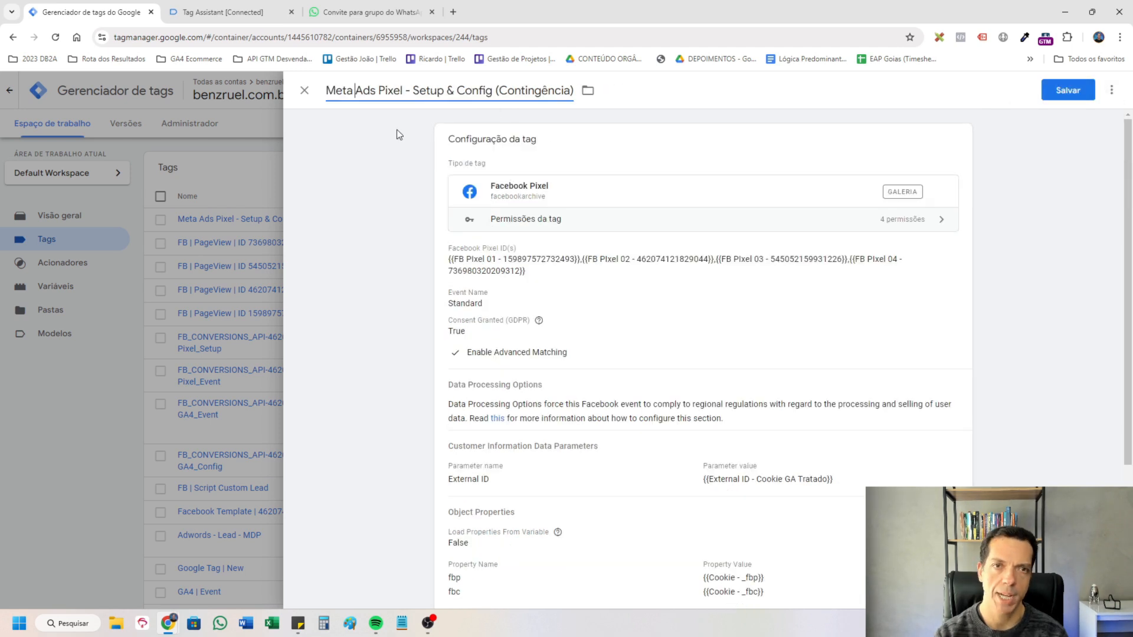
key(ctrl+Right)
key(ctrl+shift+Right)
text(Conversão)
key(ctrl+Left)
text(Form)
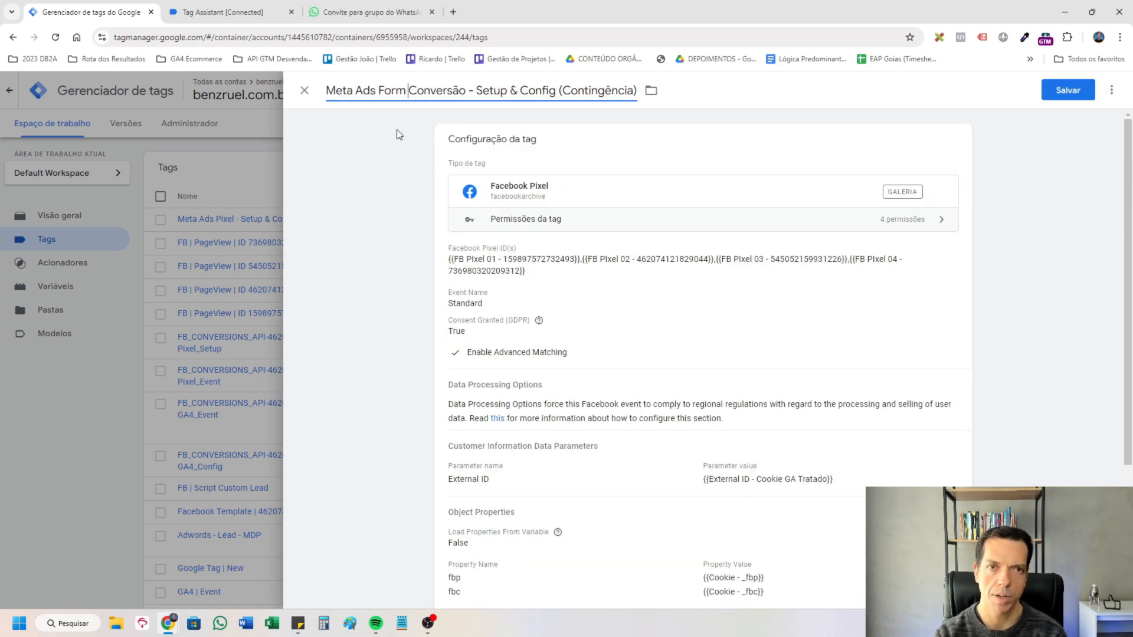
key(ctrl+Right)
key(ctrl+Right)
key(shift+End)
key(BackSpace)
key(ctrl+z)
key(ctrl+shift+Left)
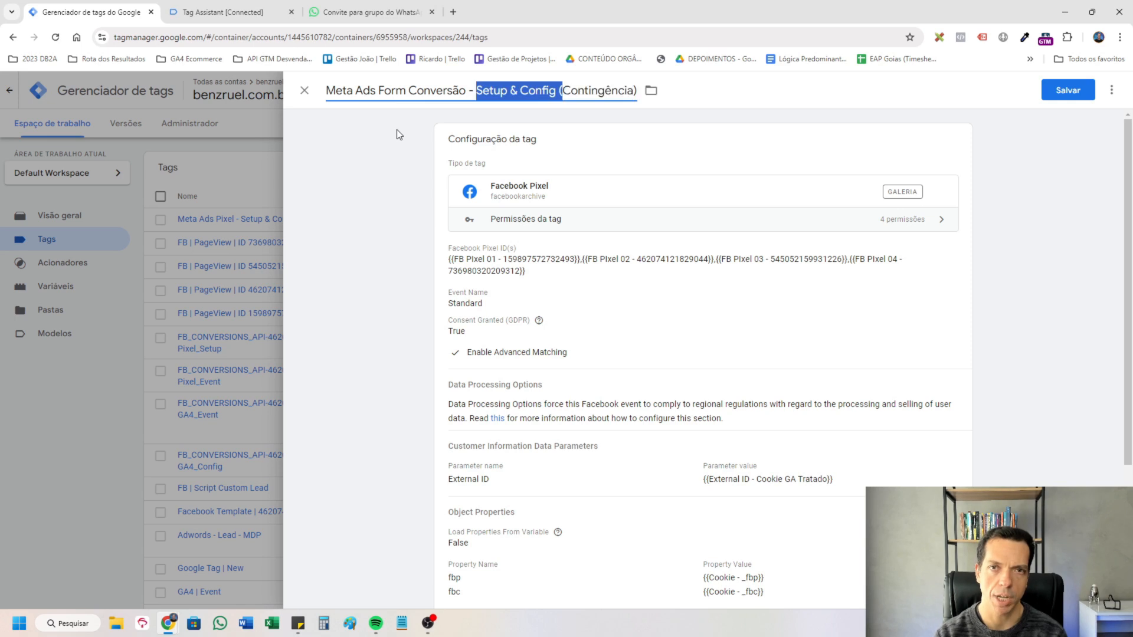
key(BackSpace)
text(Form )
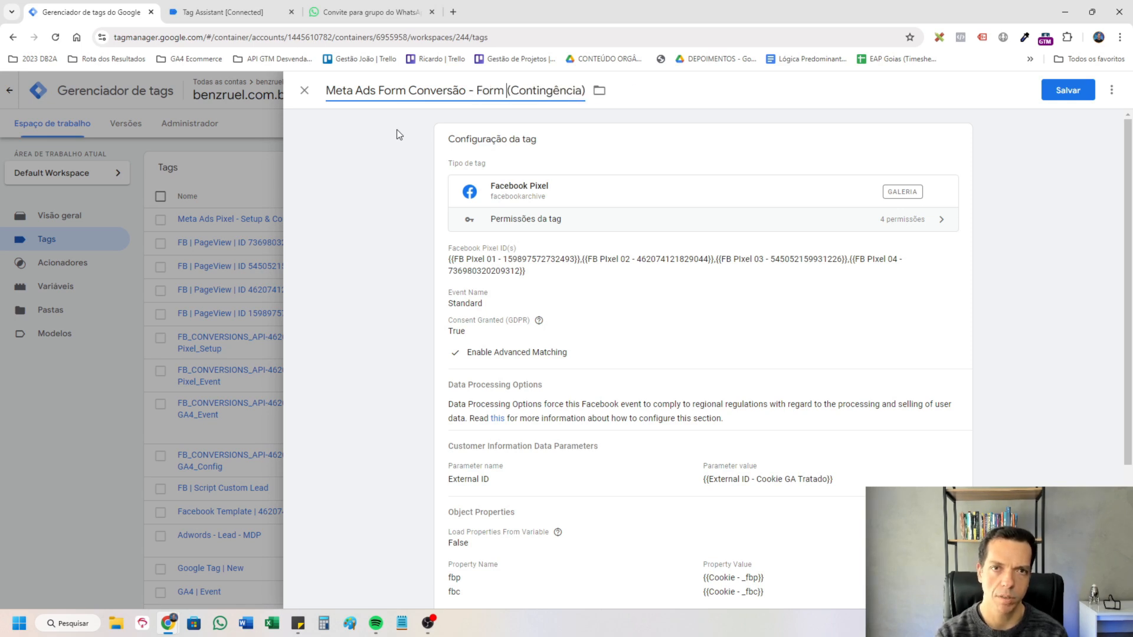
text(Submit)
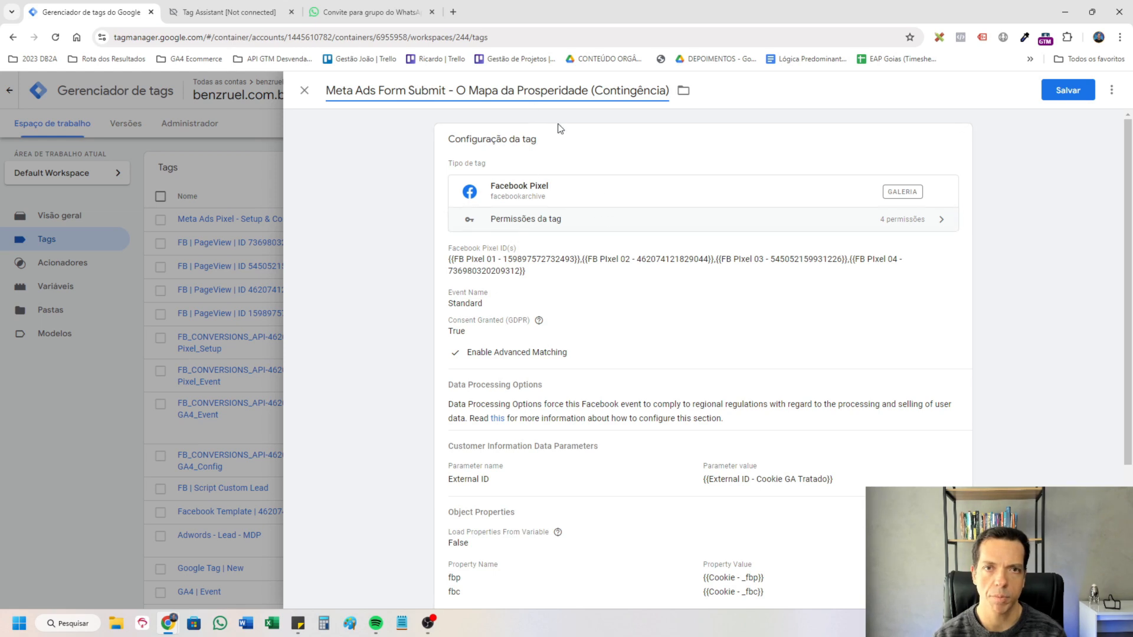
Change the copied tag's standard event to Lead.
click(650, 295)
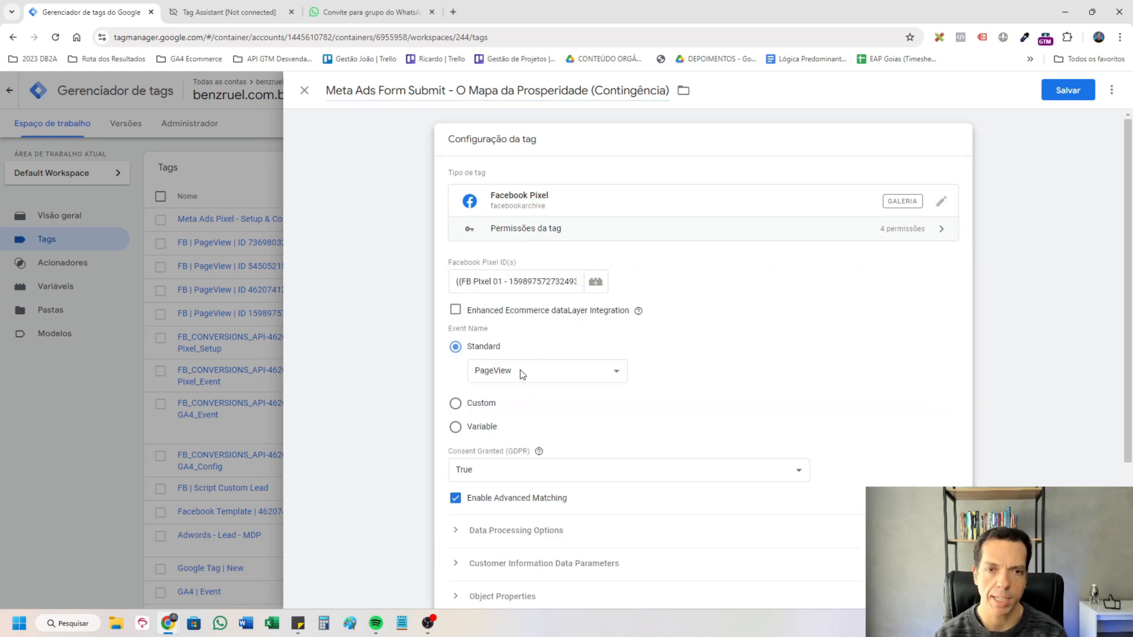
scroll(564, 315, down, 2)
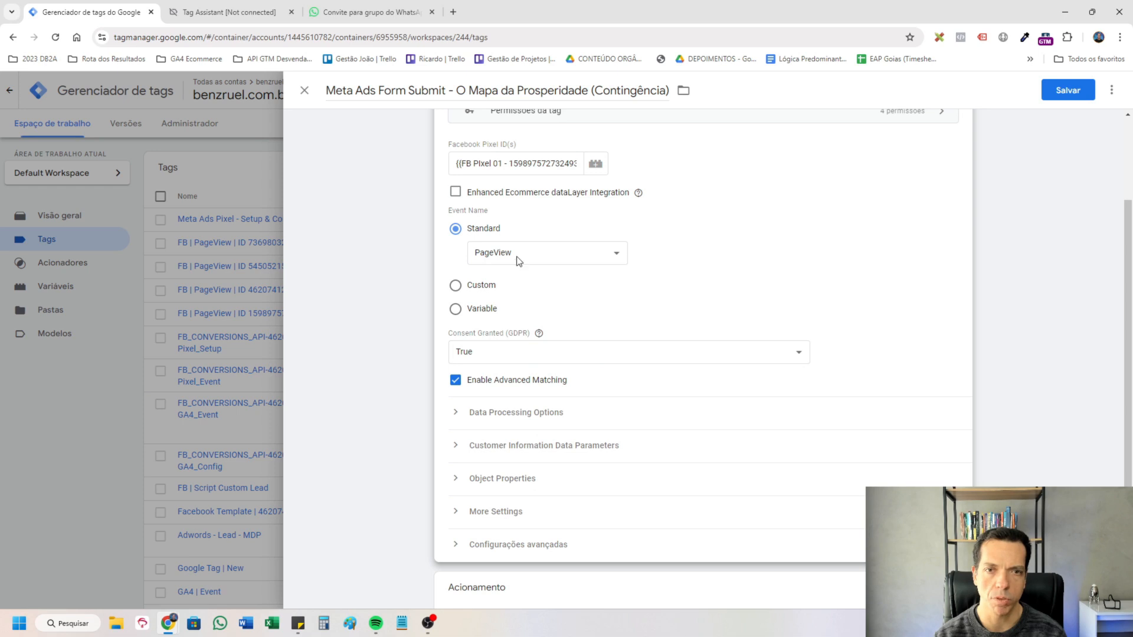
click(545, 255)
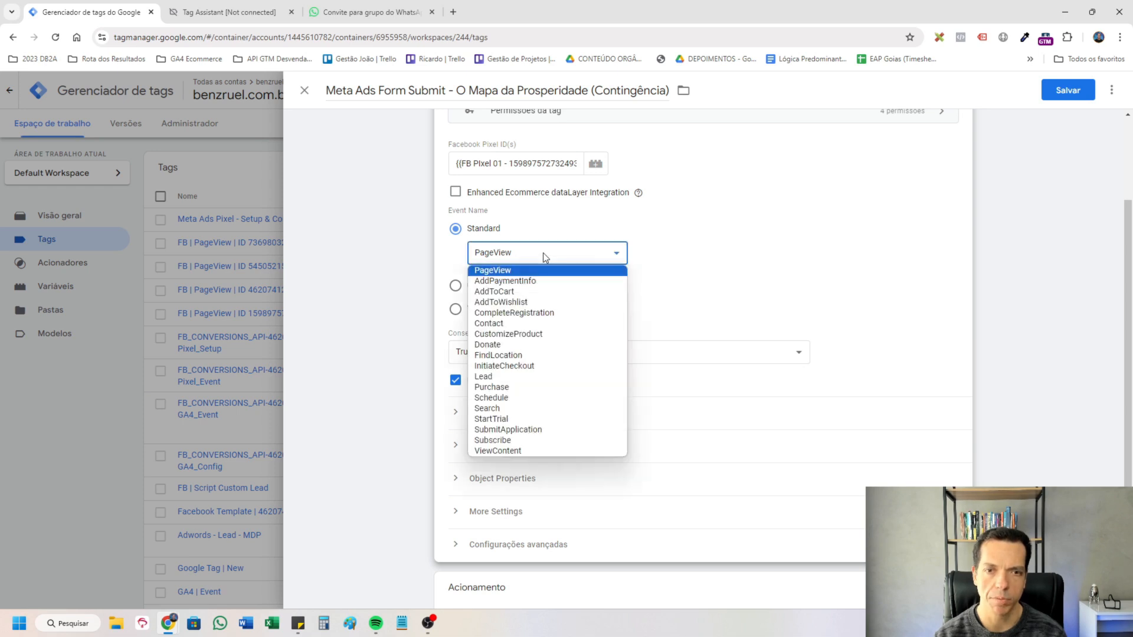
click(537, 378)
Replace the copied tag's All Pages trigger with "Evento - Form Submit (o-mapa-da-prosperidade-judaica-set-2024-a-meta)".
scroll(767, 449, down, 2)
click(960, 484)
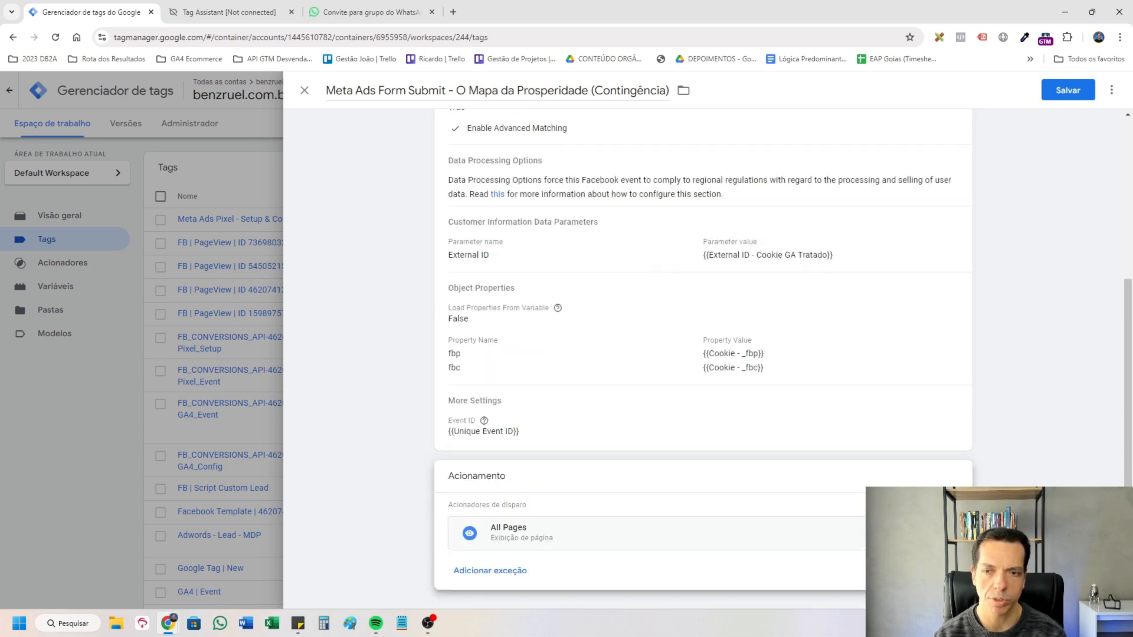
click(946, 533)
click(838, 530)
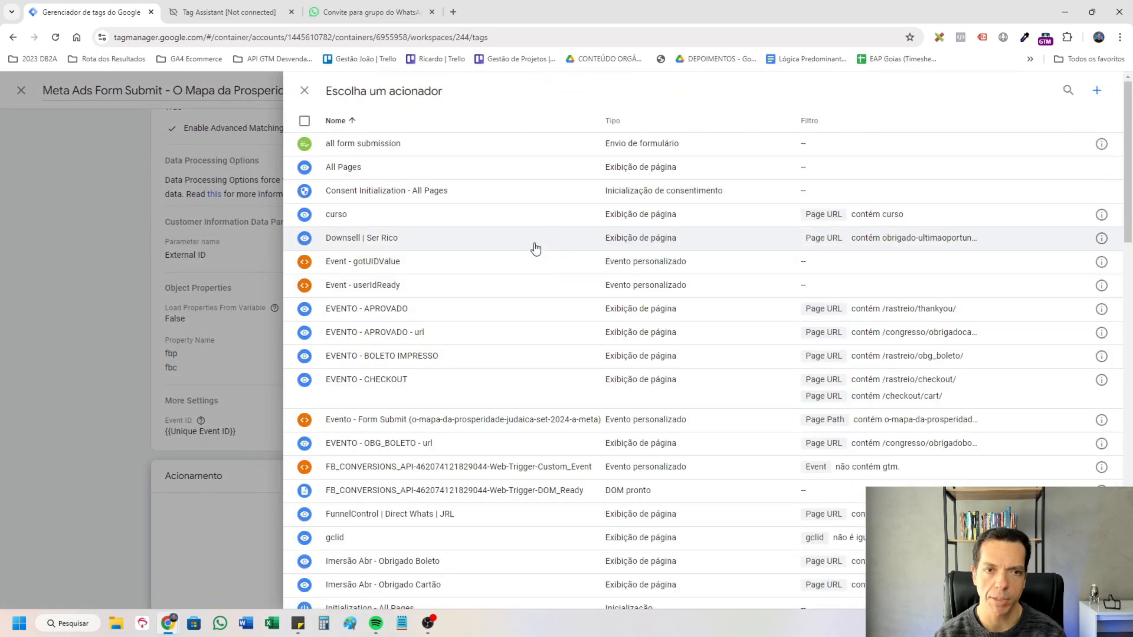
click(501, 523)
Reopen the tag configuration for editing and close the WhatsApp invite page and the previous Tag Assistant session.
click(787, 309)
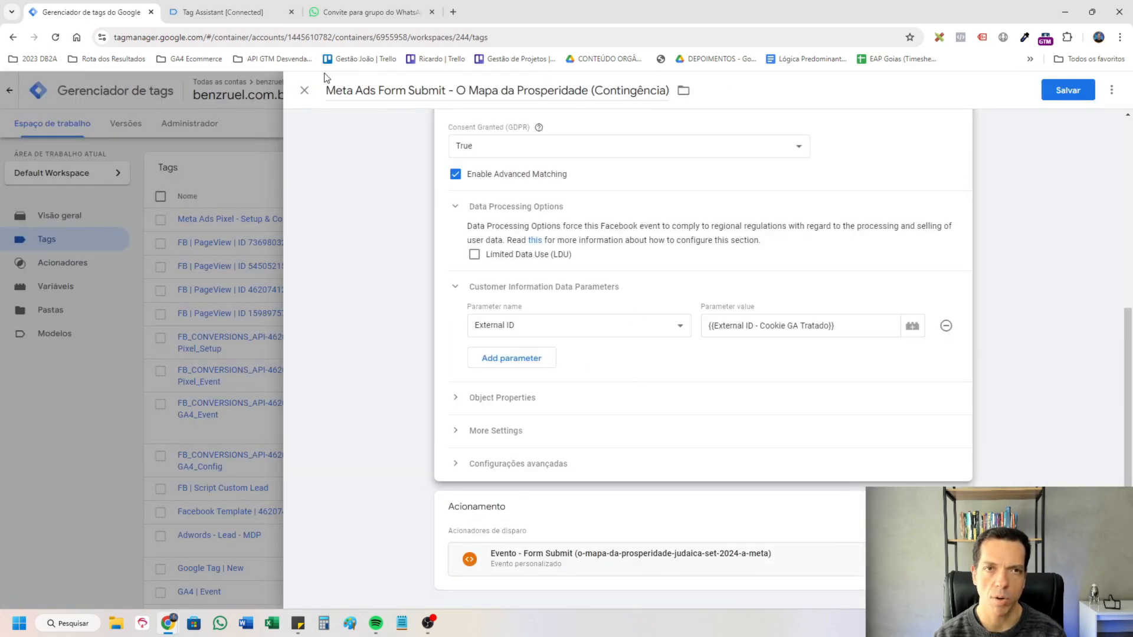
click(354, 11)
click(233, 11)
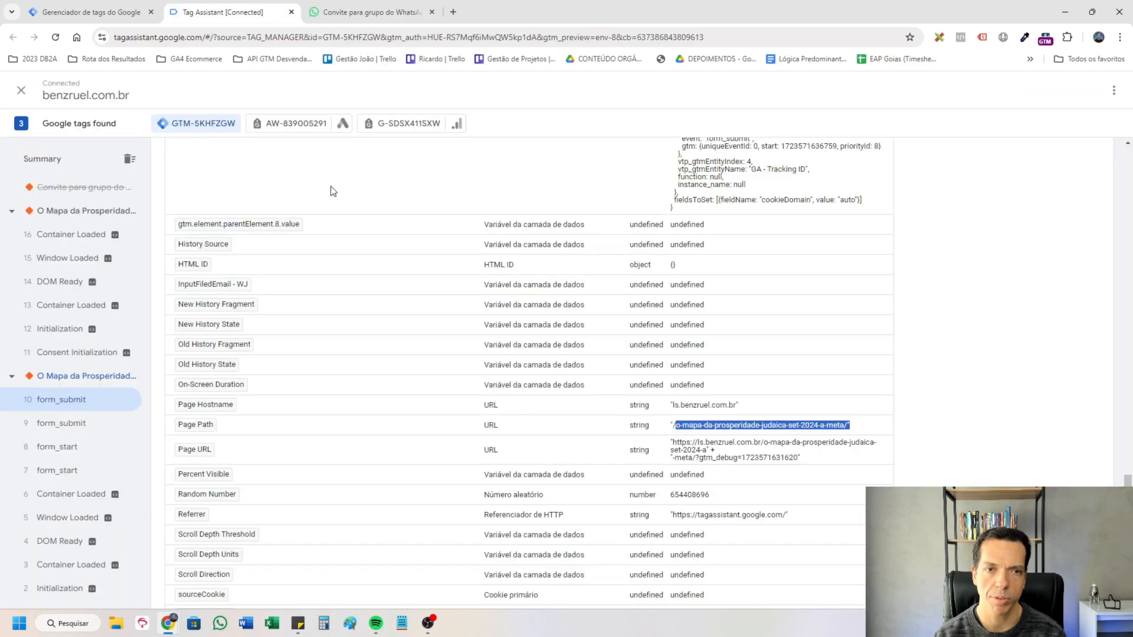
middle_click(342, 6)
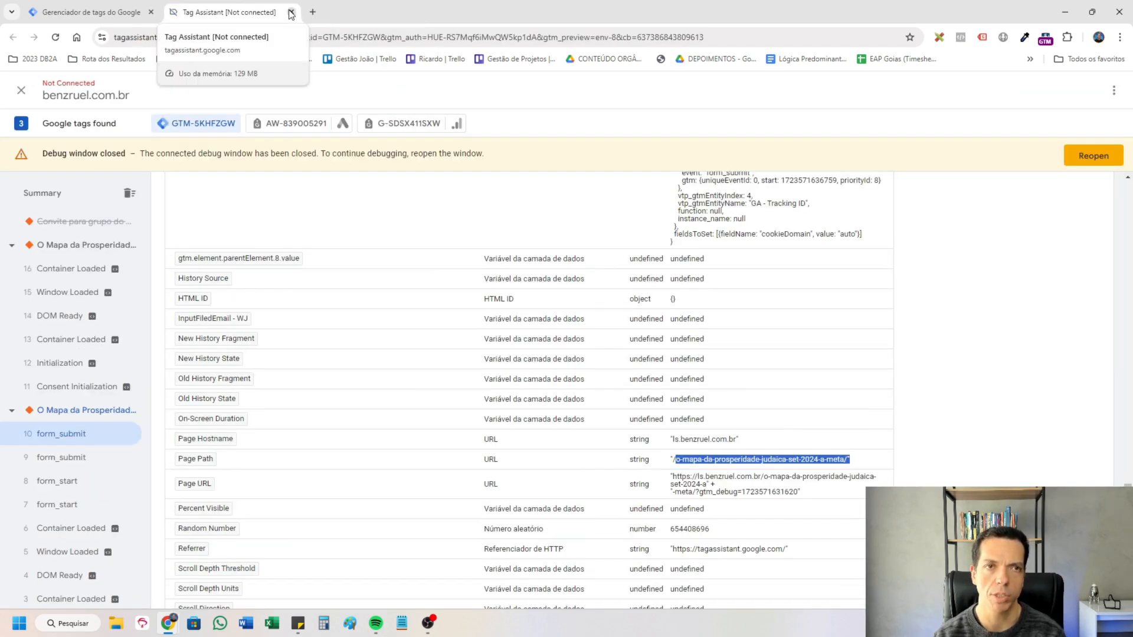
click(291, 12)
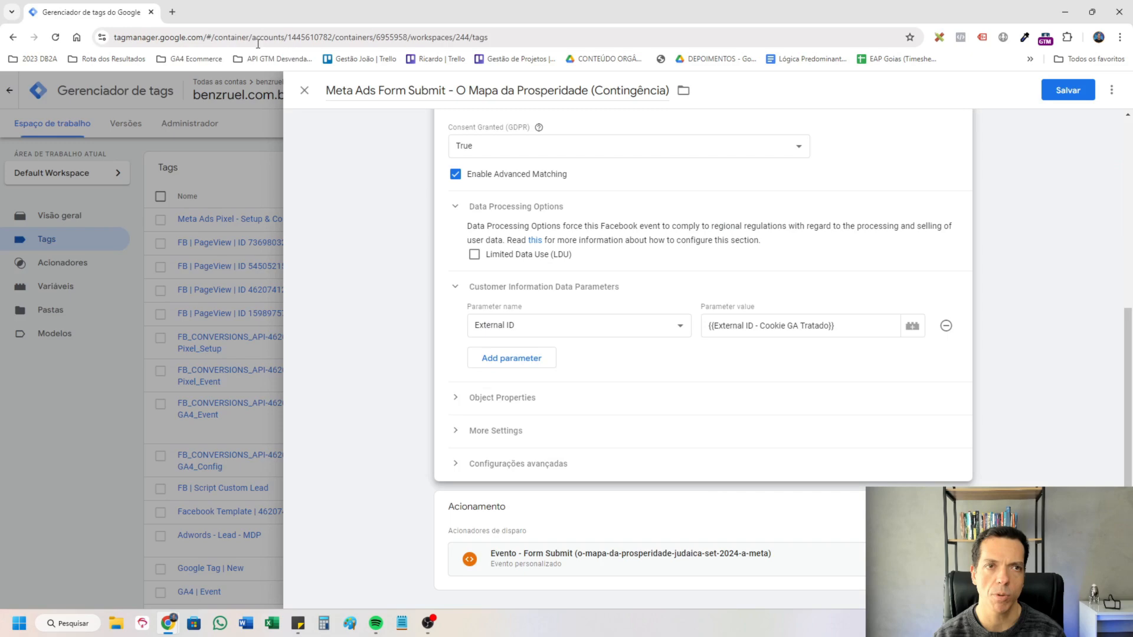
click(1054, 97)
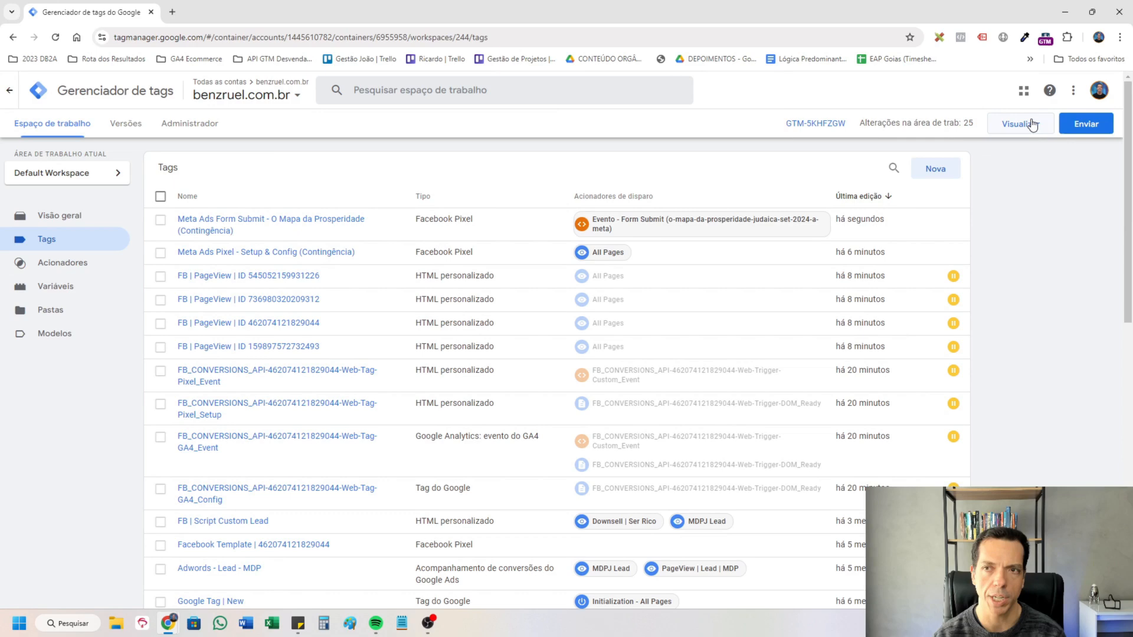
click(1031, 124)
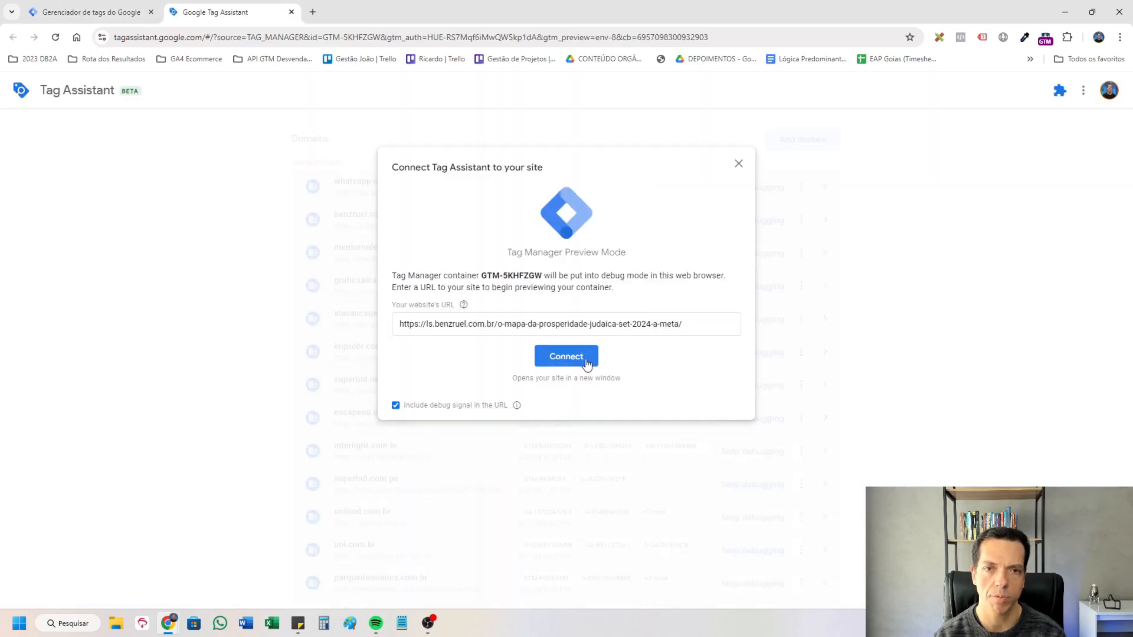
click(567, 357)
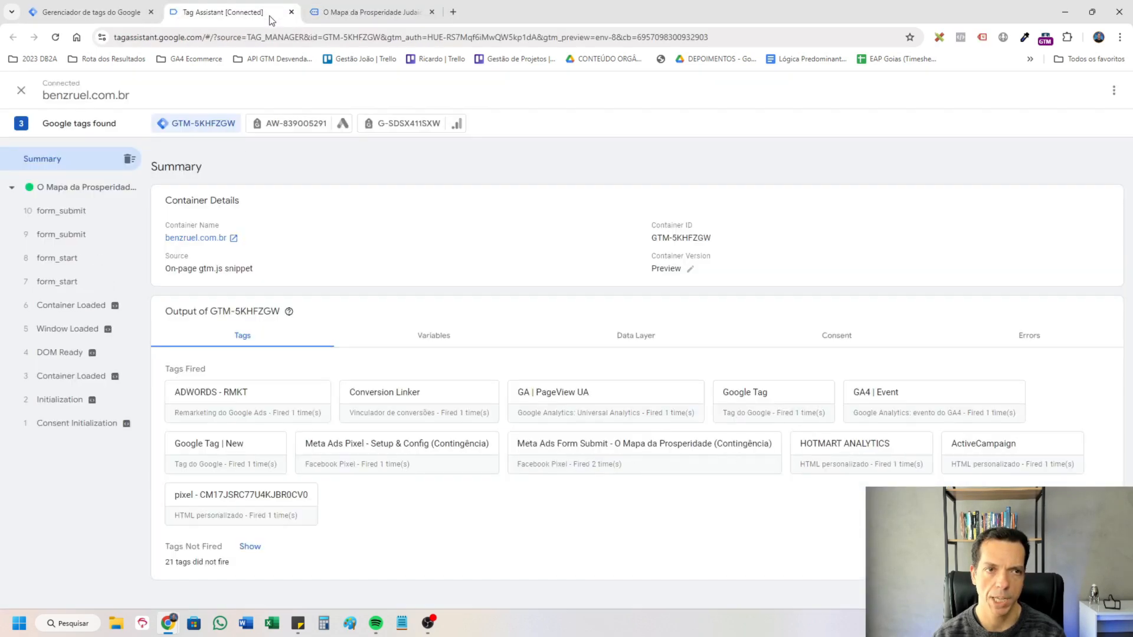
Inspect the Meta Ads Form Submit tag fired on the form_submit event in Tag Assistant.
click(83, 213)
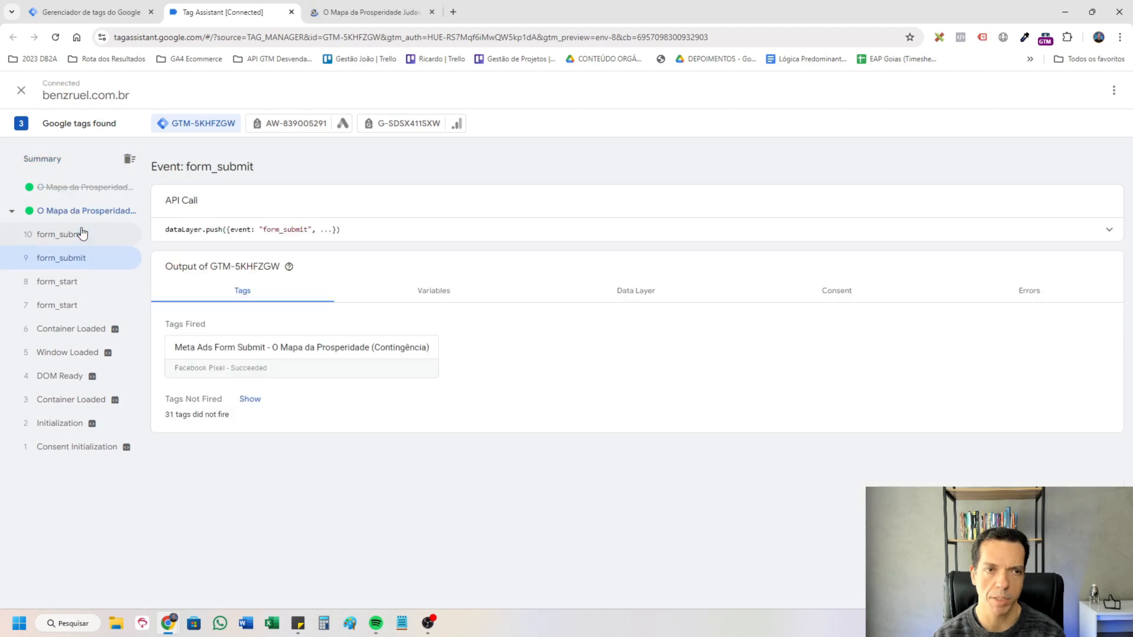
click(366, 357)
click(711, 328)
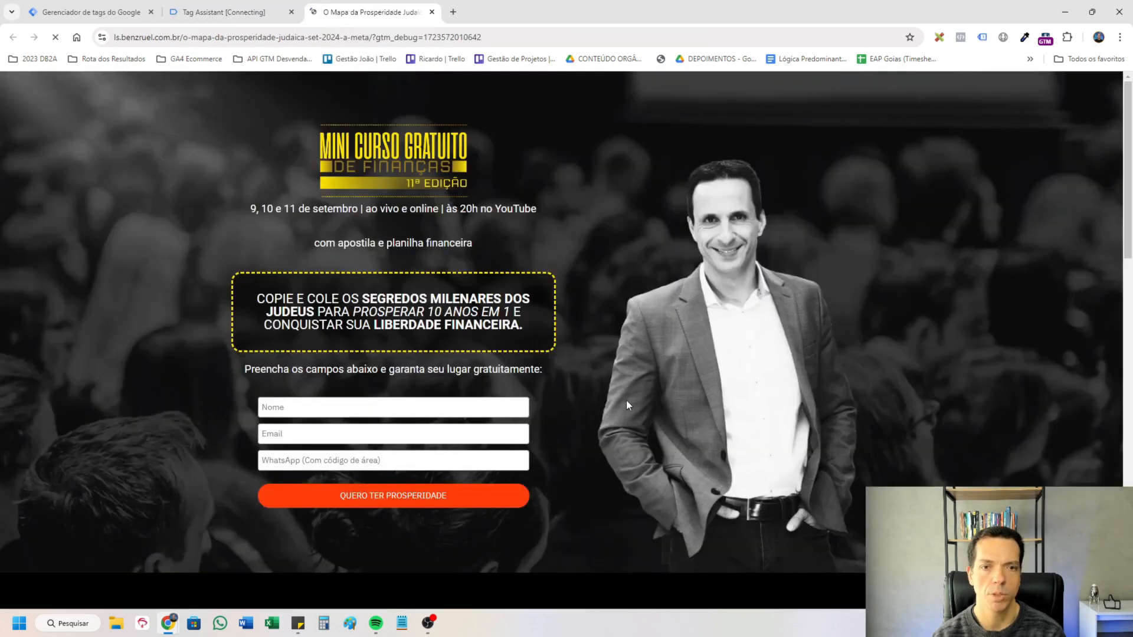
Fill in the landing page form with a test name, e-mail and WhatsApp number and start inspecting the page.
click(422, 405)
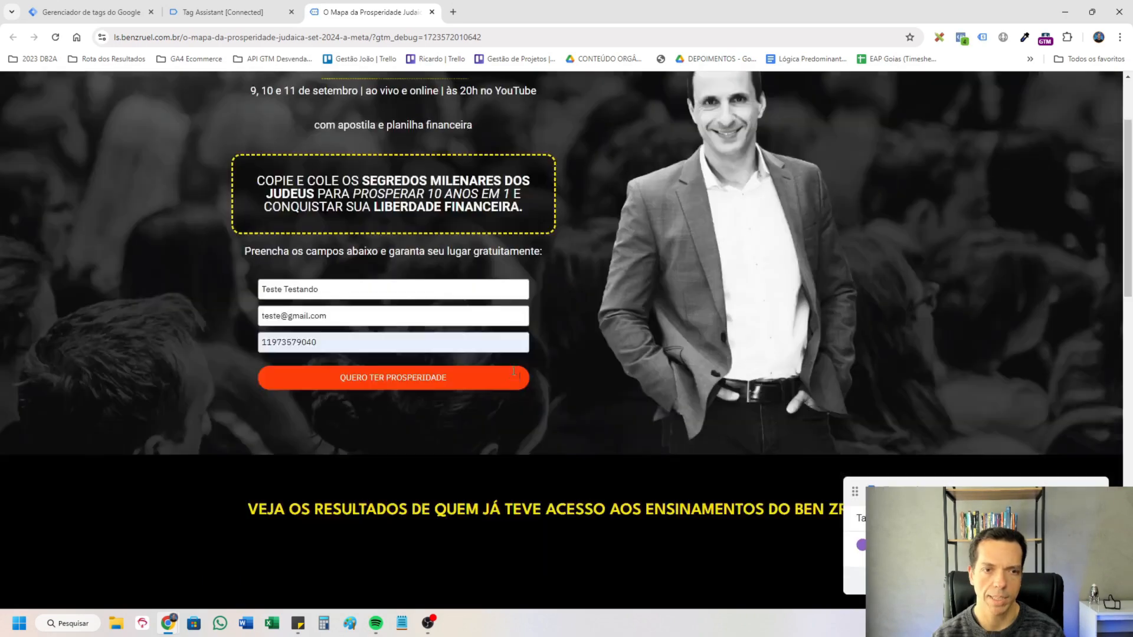
right_click(685, 401)
click(749, 522)
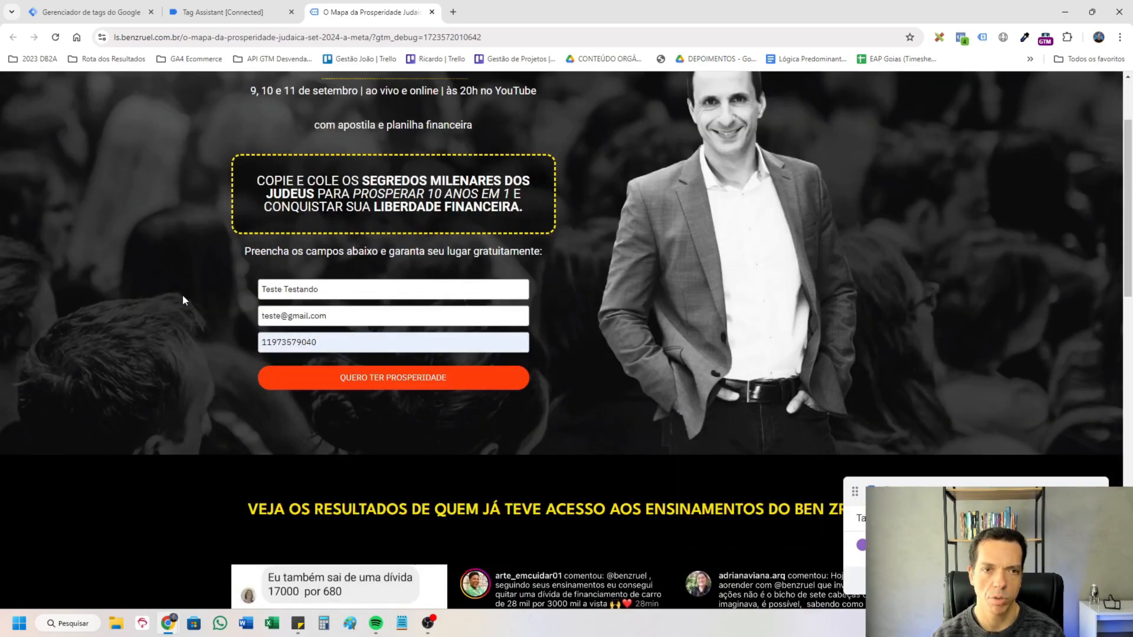
Inspect the form's Nome field and evaluate document.querySelector("#fullname").value in the browser console.
key(ctrl+shift+c)
click(301, 296)
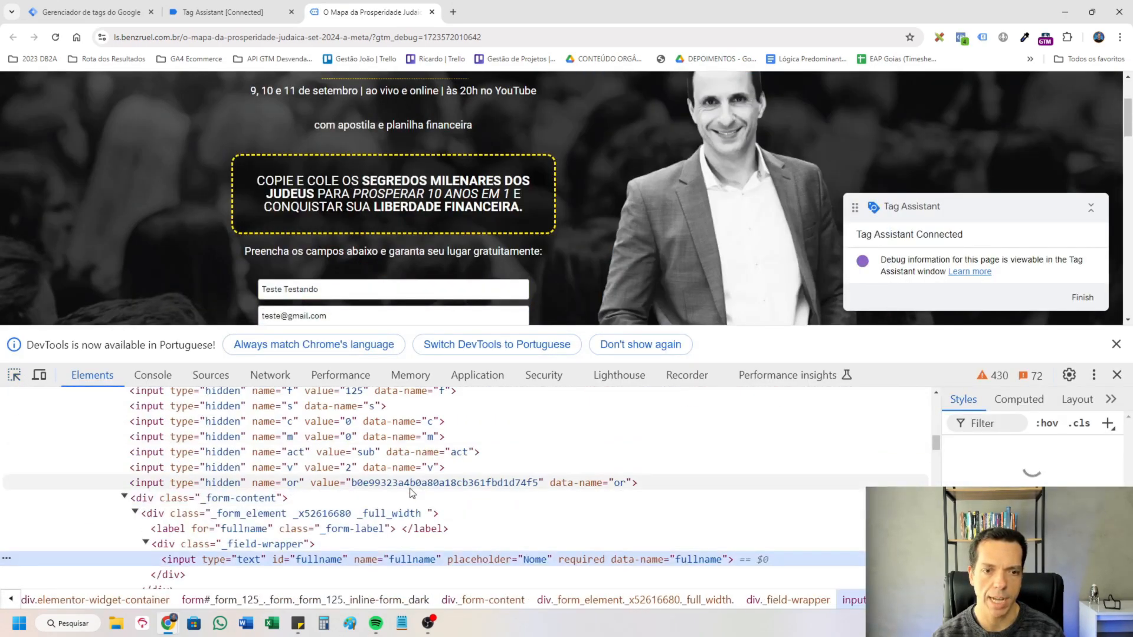
right_click(415, 560)
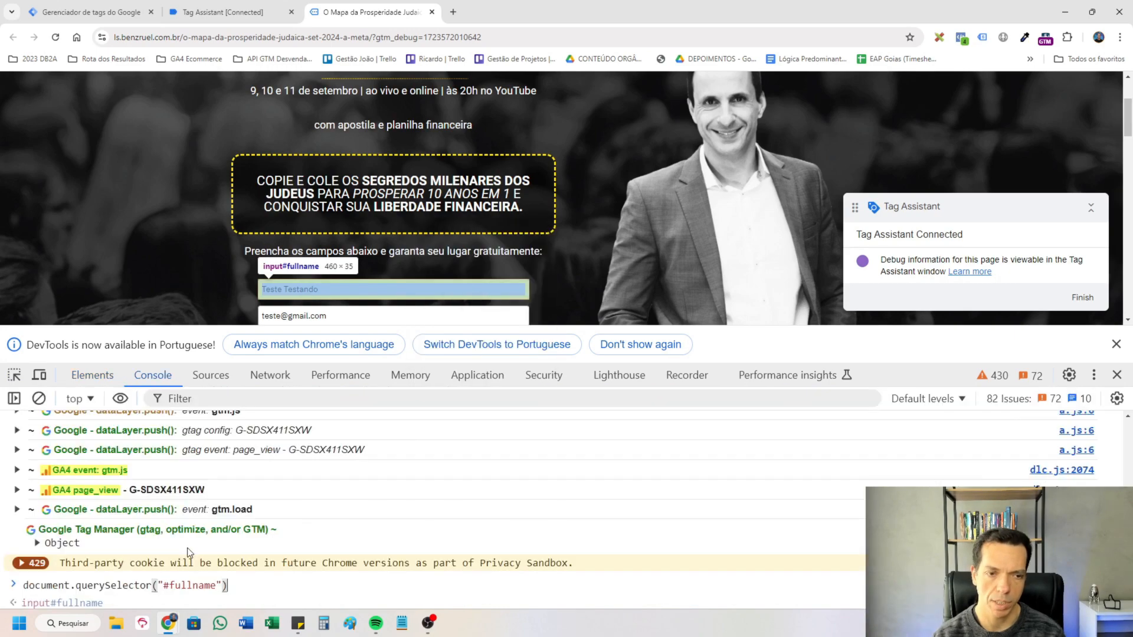
text(.value)
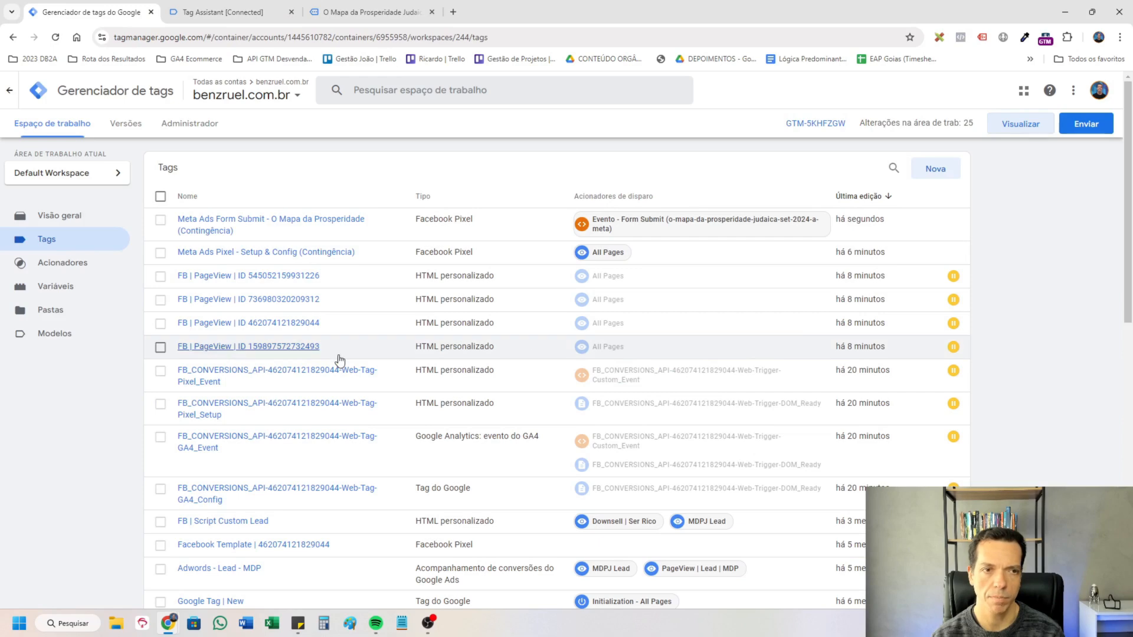
Create a custom JavaScript variable in Tag Manager containing the getNome function that reads the form's name field.
click(83, 284)
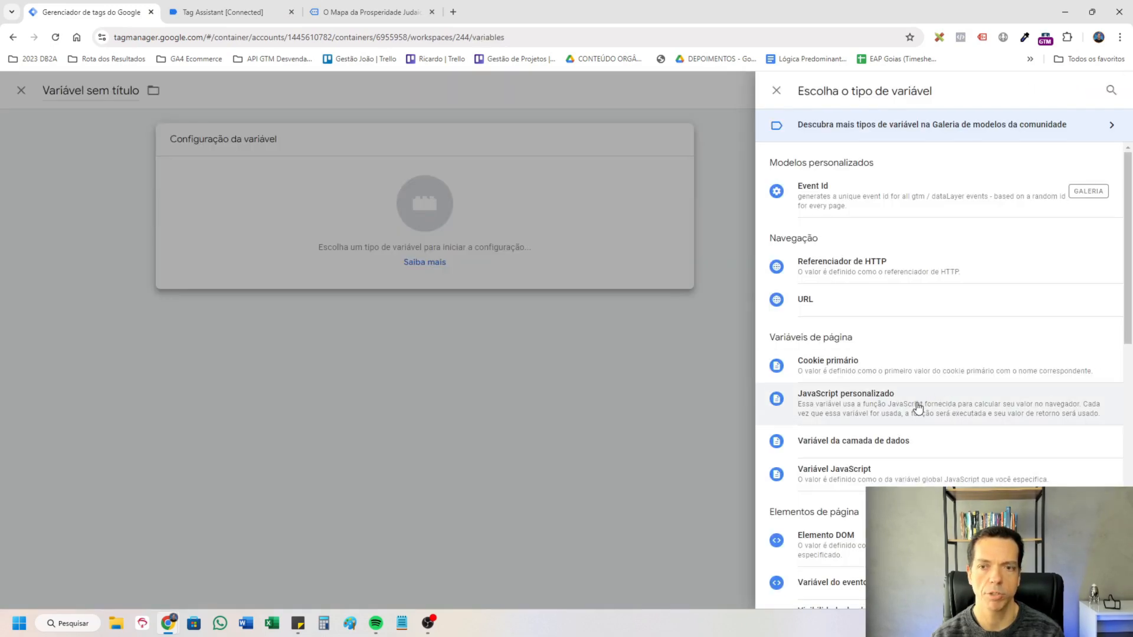
click(919, 402)
key(ctrl+v)
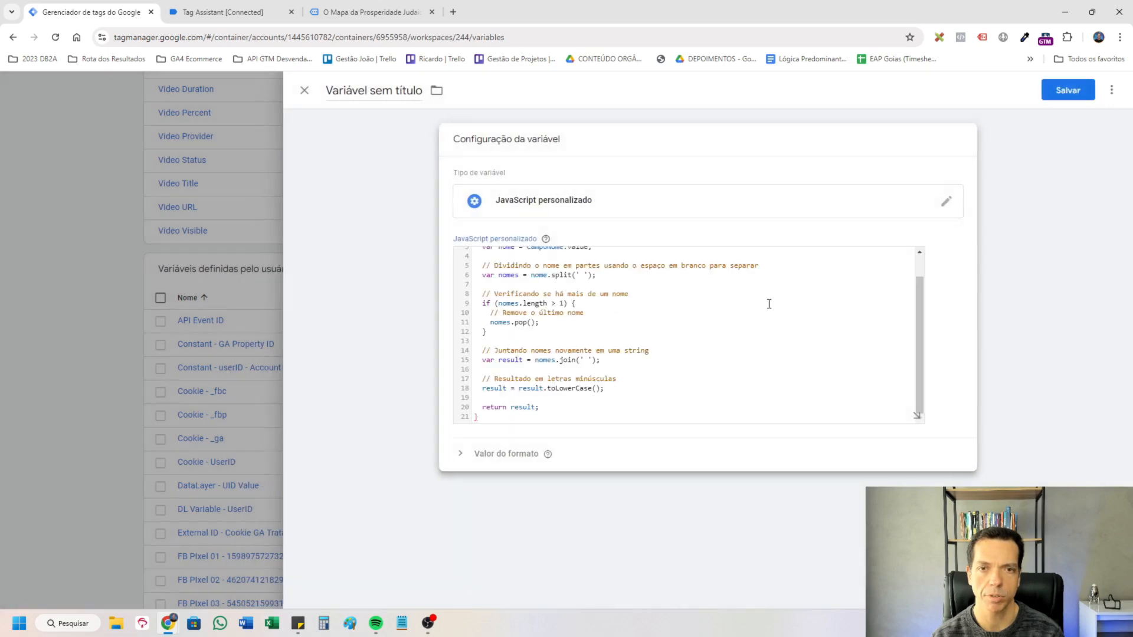
scroll(769, 304, up, 1)
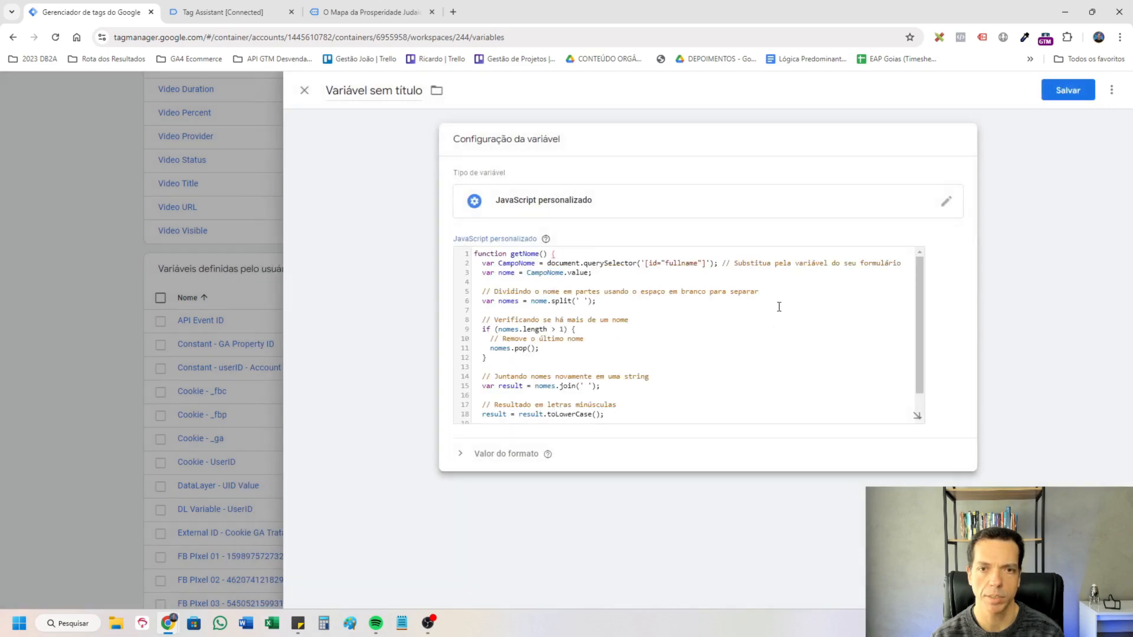
Check the getNome selector against the landing page's fullname id and save the variable as "cJS - Nome do Lead no Elementor".
click(349, 8)
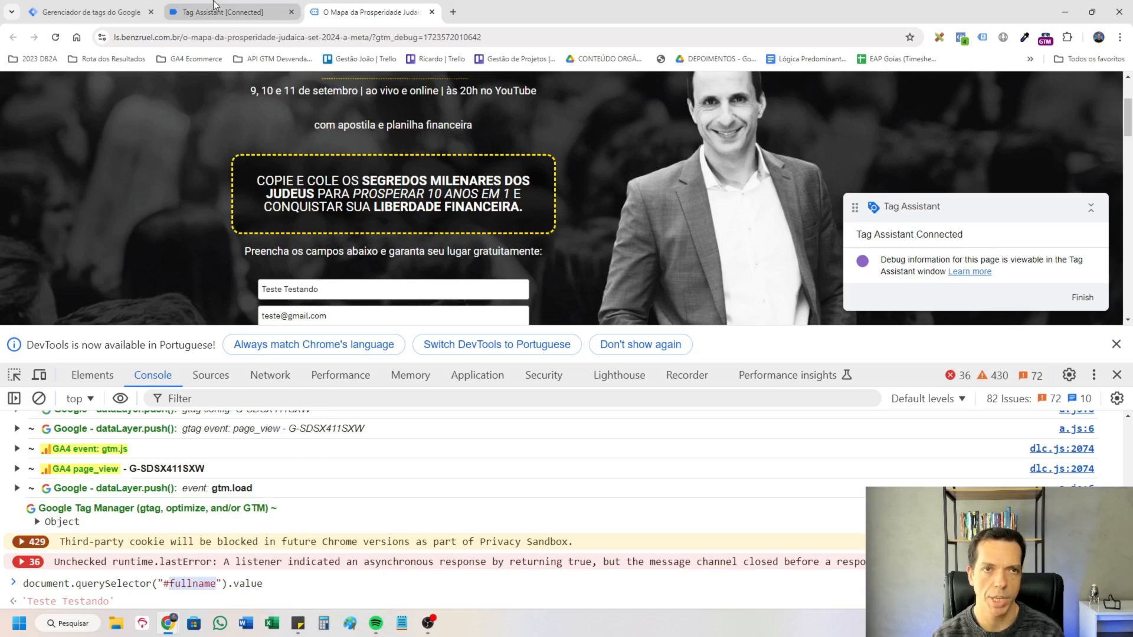
click(88, 12)
double_click(669, 262)
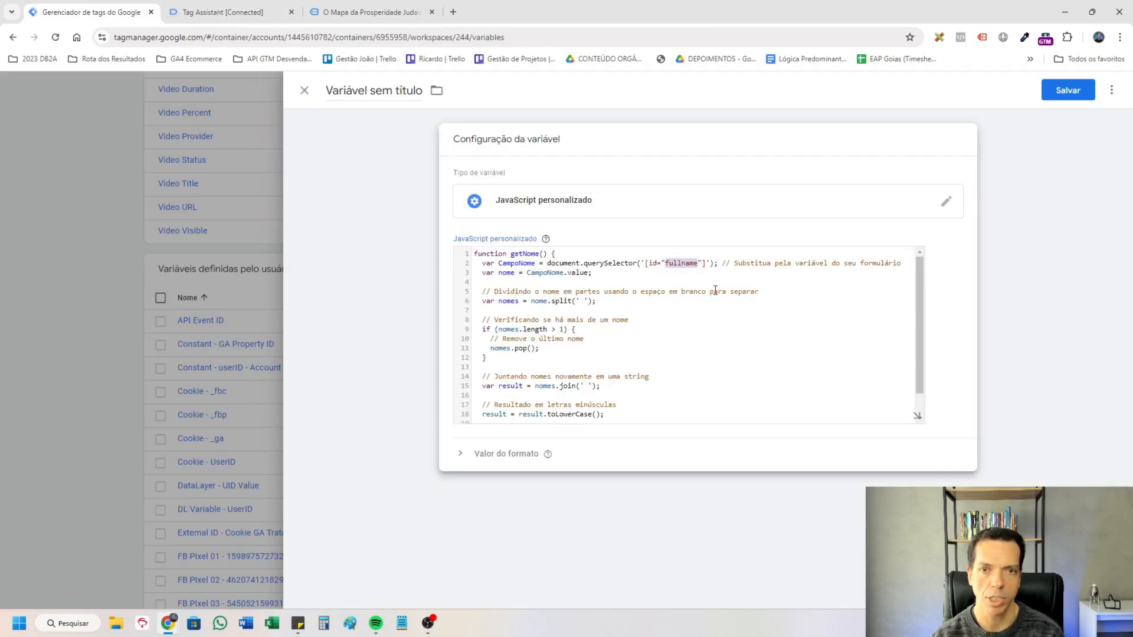
scroll(685, 366, down, 1)
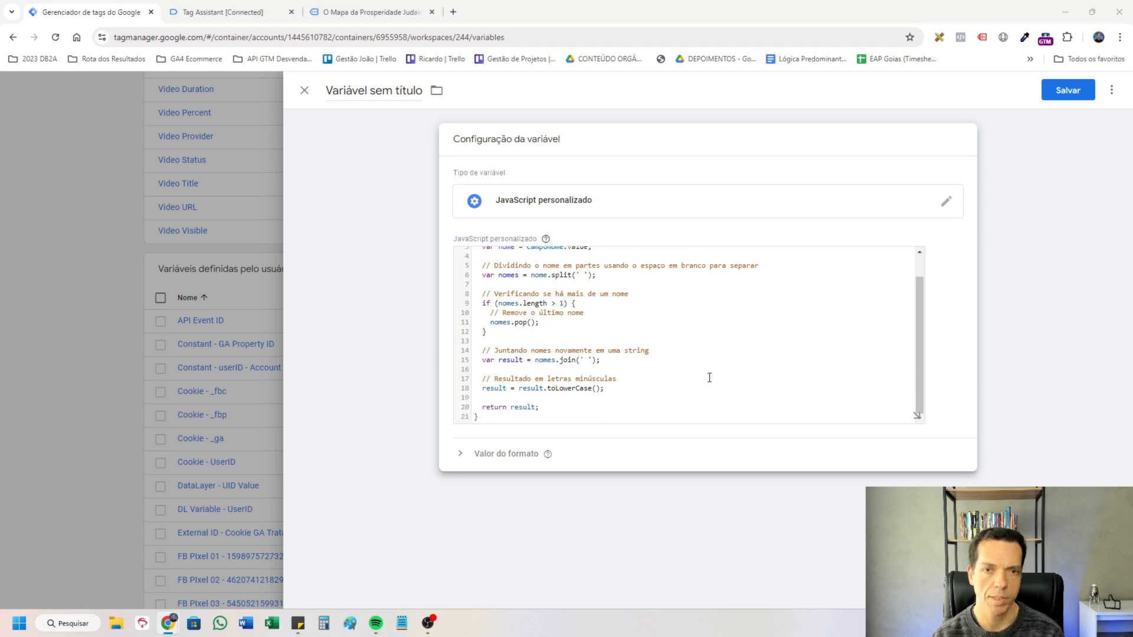
click(594, 337)
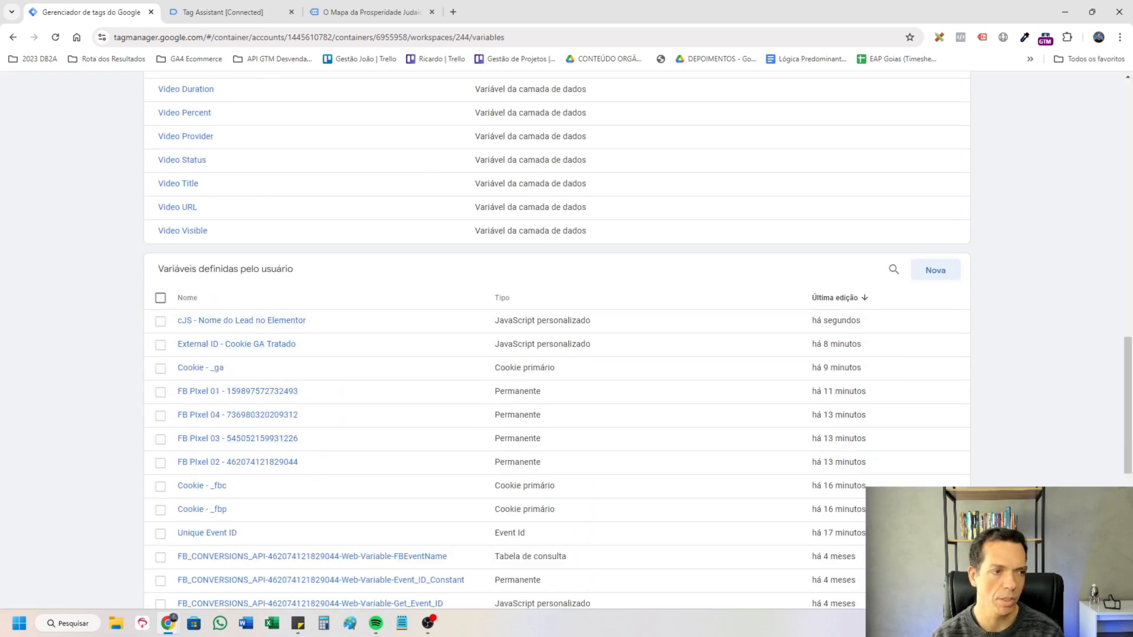
Create the custom JavaScript variable "cJS - Sobrenome do Lead no Elementor" with the getSobrenome function reading the fullname field.
click(935, 271)
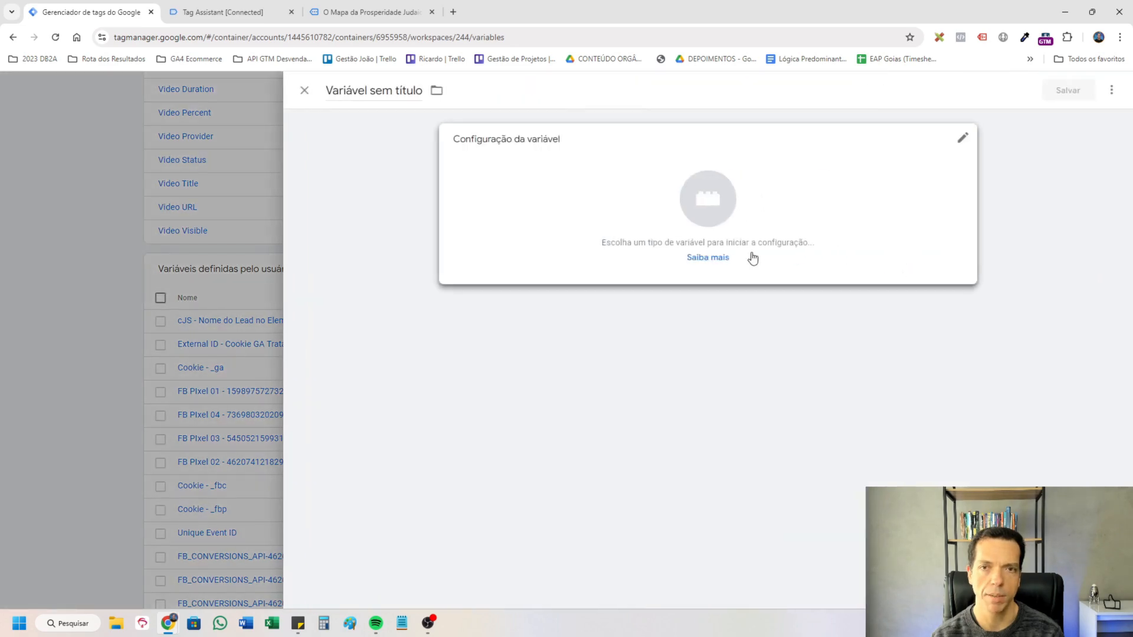
click(745, 219)
click(905, 399)
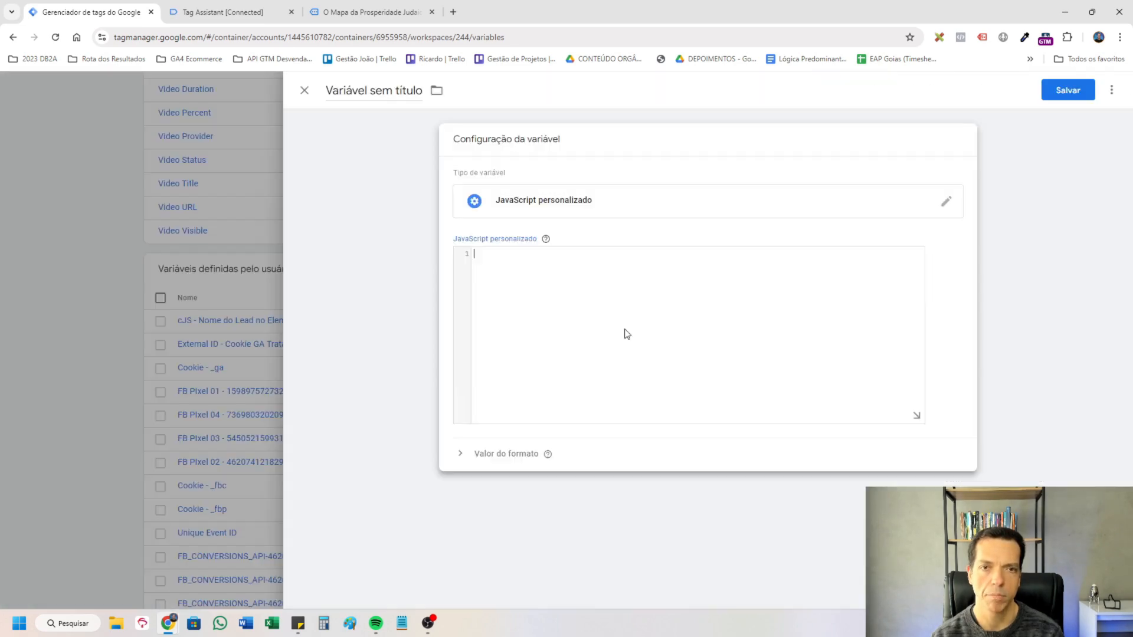
key(ctrl+v)
scroll(802, 314, up, 1)
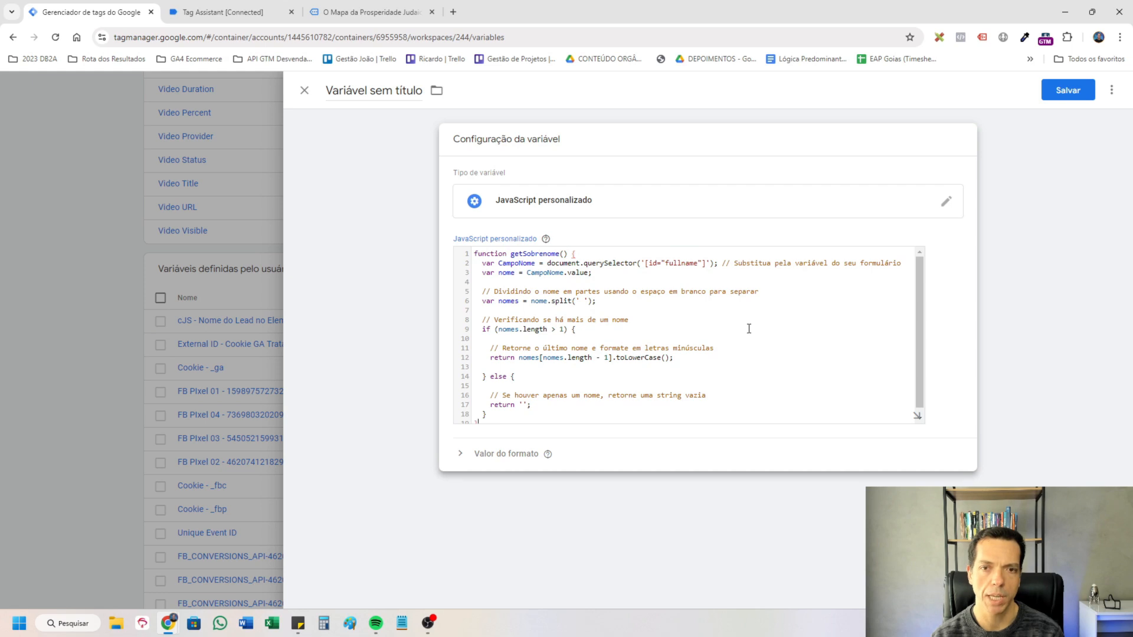
double_click(690, 262)
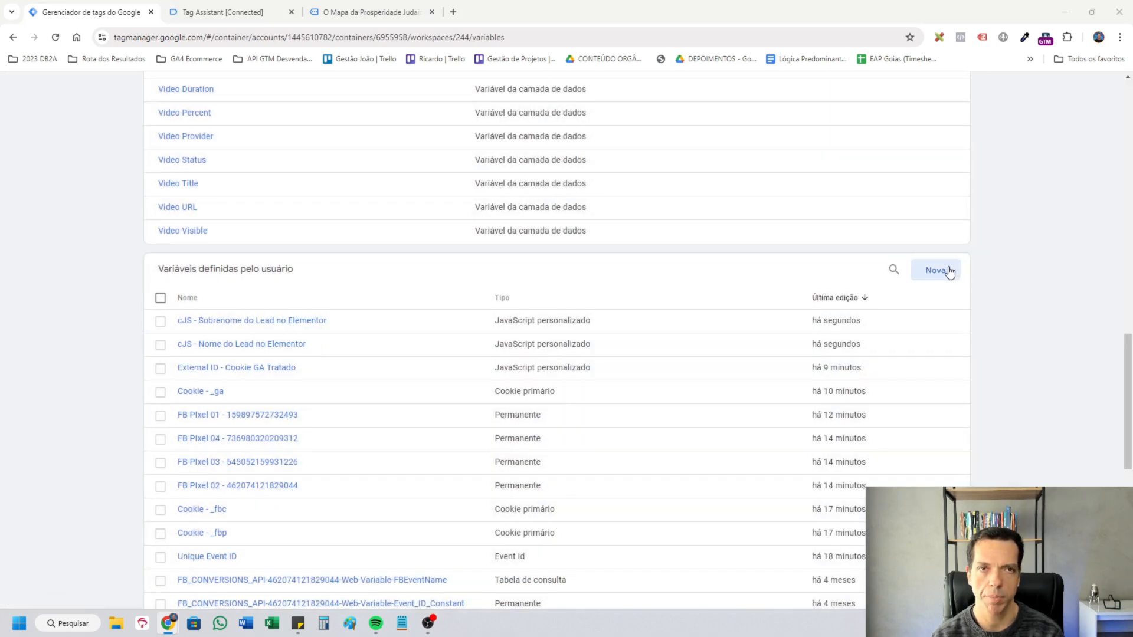
Inspect the form's e-mail field id and save a custom JavaScript variable "cJS - Email do Lead no Elementor" that reads #email.
click(422, 5)
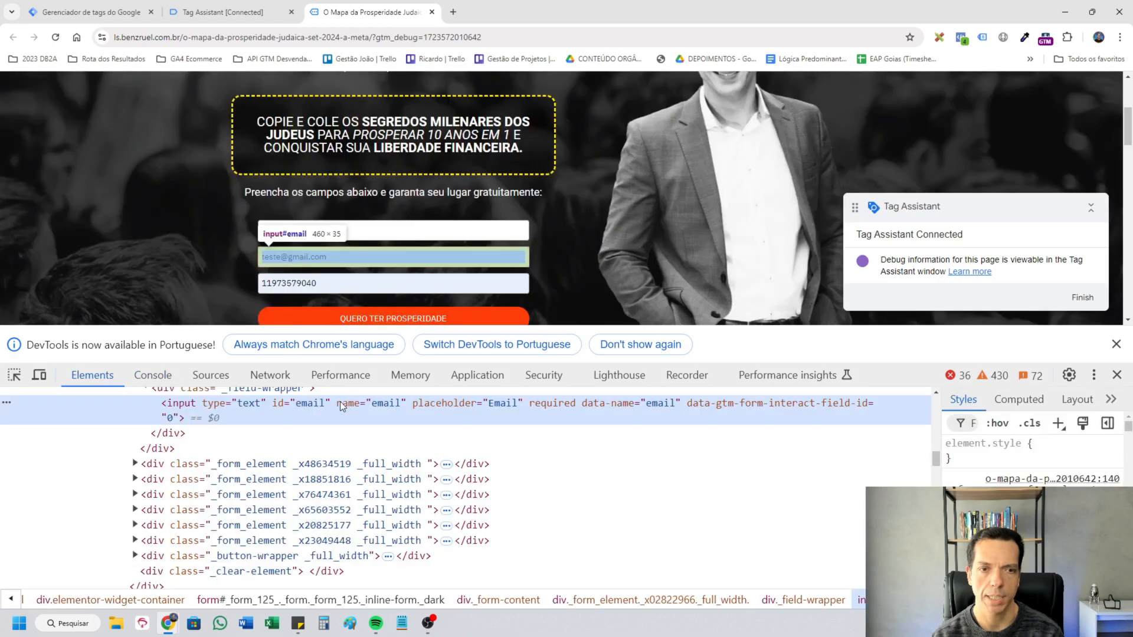
click(91, 12)
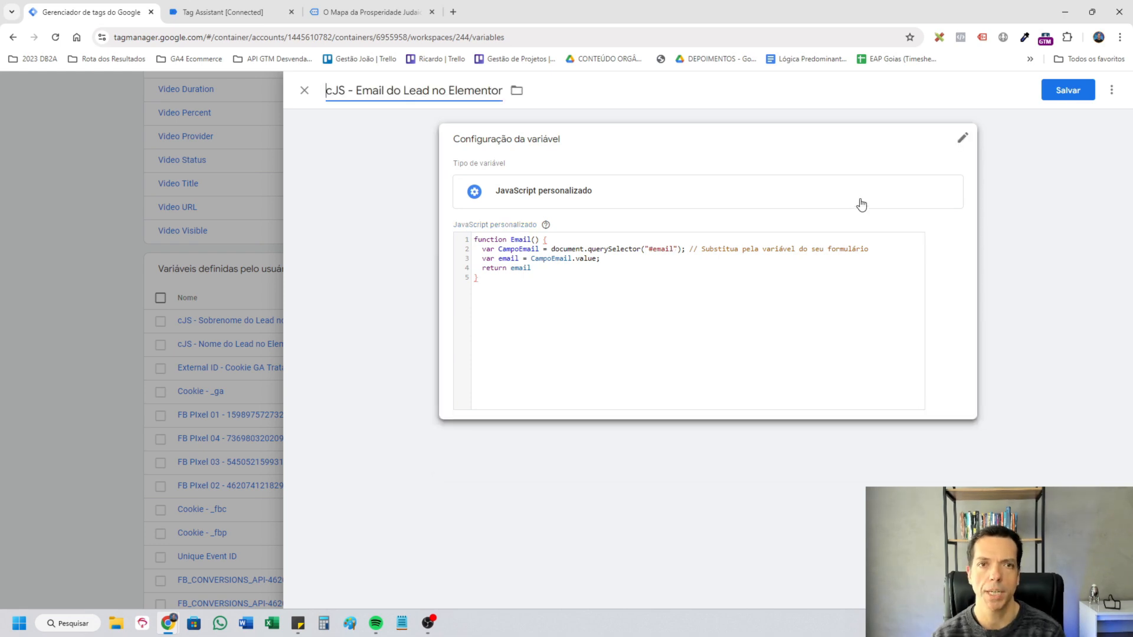
click(1060, 91)
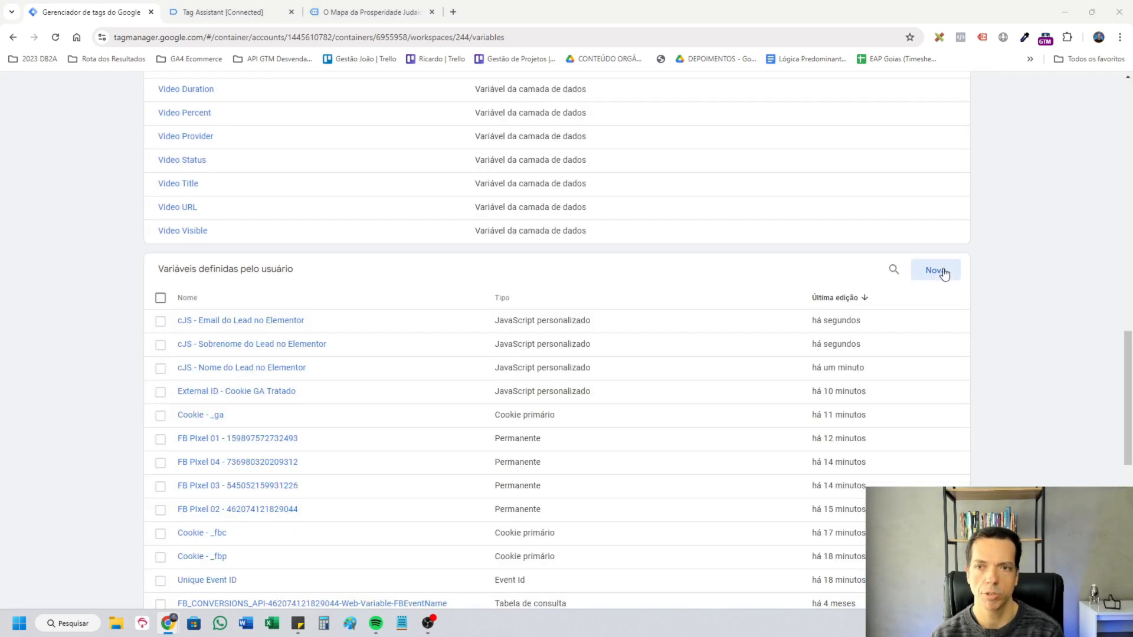
Create and save the custom JavaScript variable "cJS Google Ads - Telefone do Lead no Elementor" with the ajustarTelefone function reading the phone field.
click(940, 269)
click(729, 189)
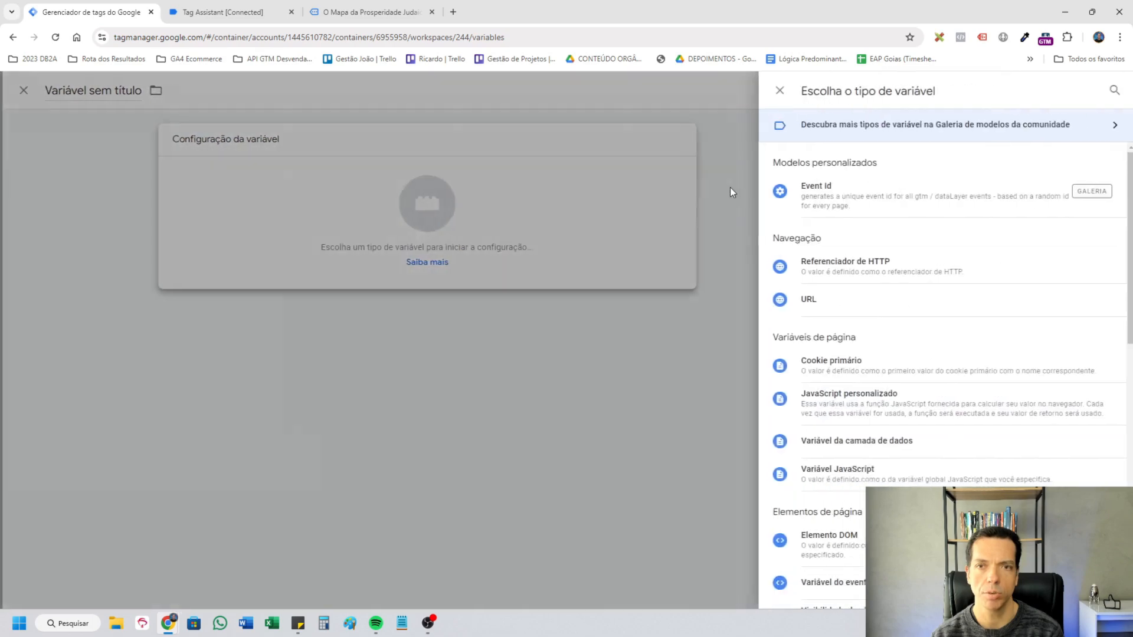
click(898, 397)
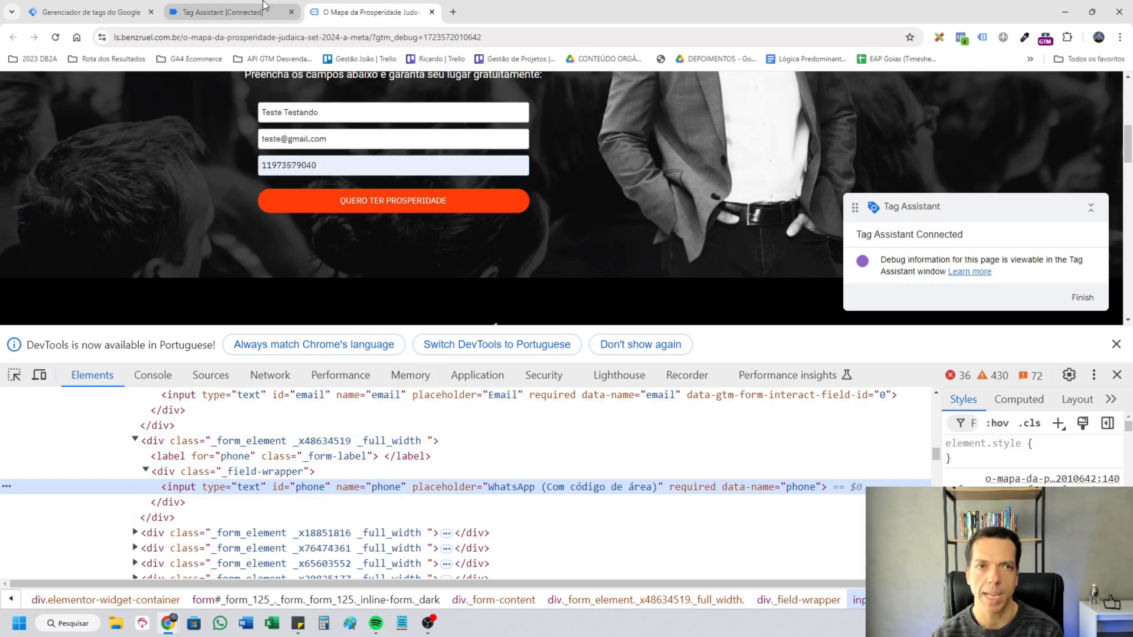
click(242, 5)
click(92, 12)
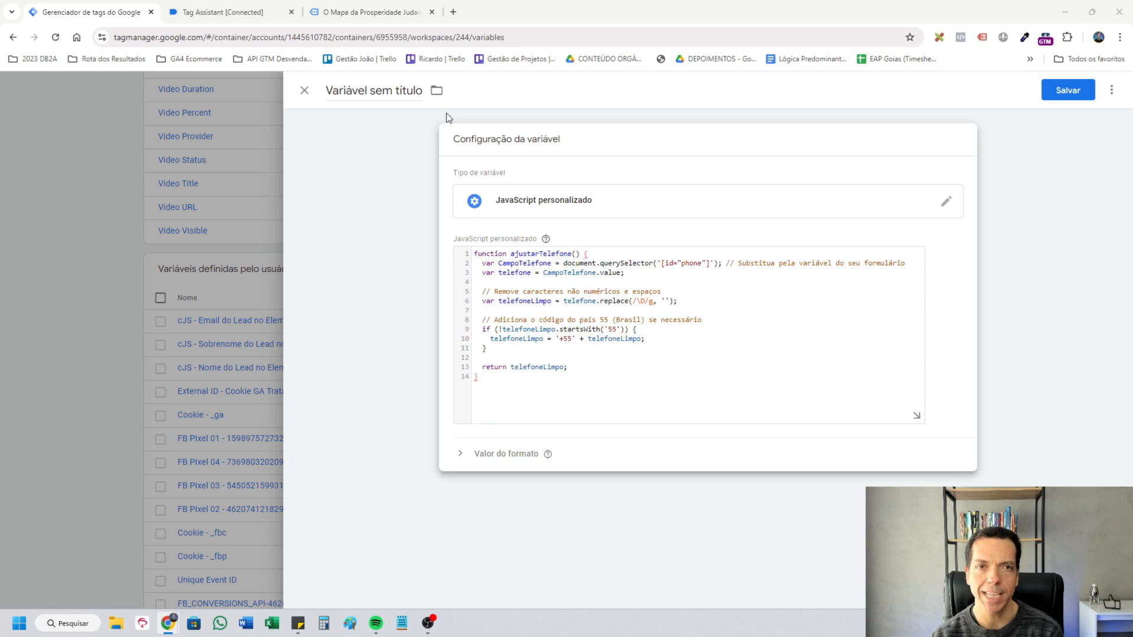
click(376, 90)
key(ctrl+v)
click(1068, 90)
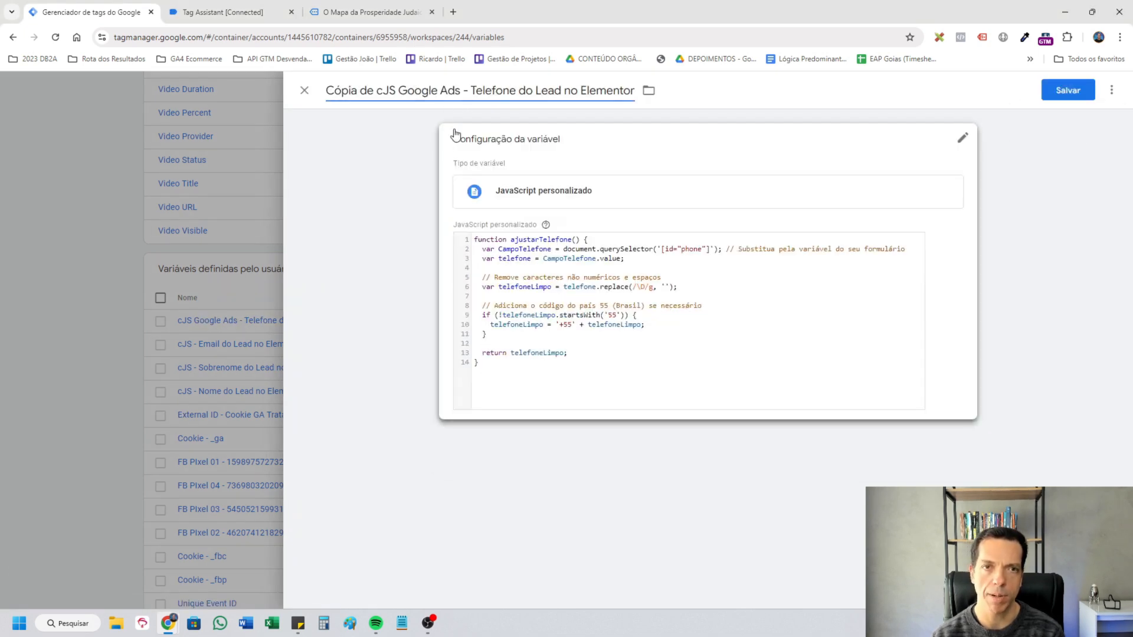
Rename the copy of the Google Ads phone variable to "cJS Meta Ads - Telefone do Lead no Elementor".
key(ctrl+shift+Right)
text(Meta)
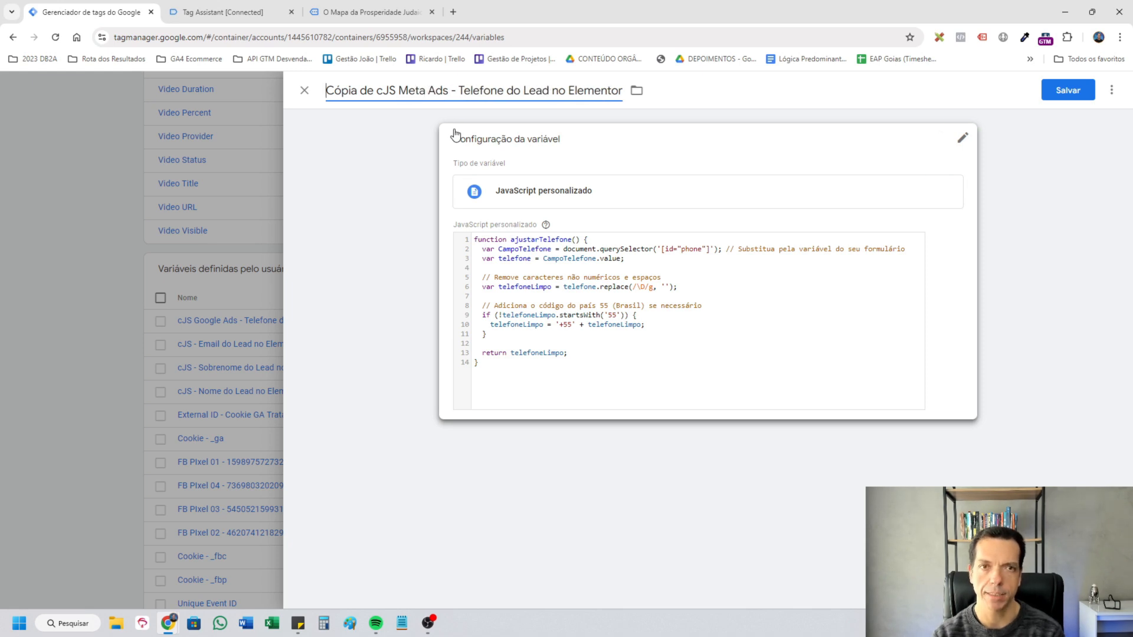
key(ctrl+shift+Right)
key(ctrl+shift+Right)
key(Delete)
Remove the plus sign from the 55 country code prefix, check the form's phone field id, and save the Meta Ads phone variable.
click(570, 307)
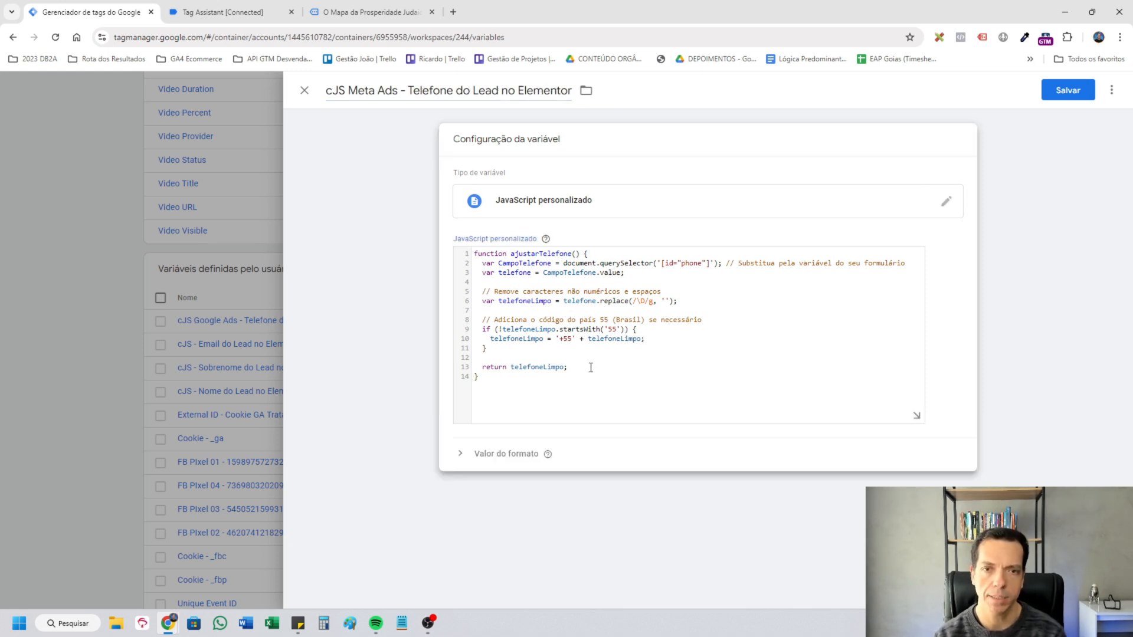
key(BackSpace)
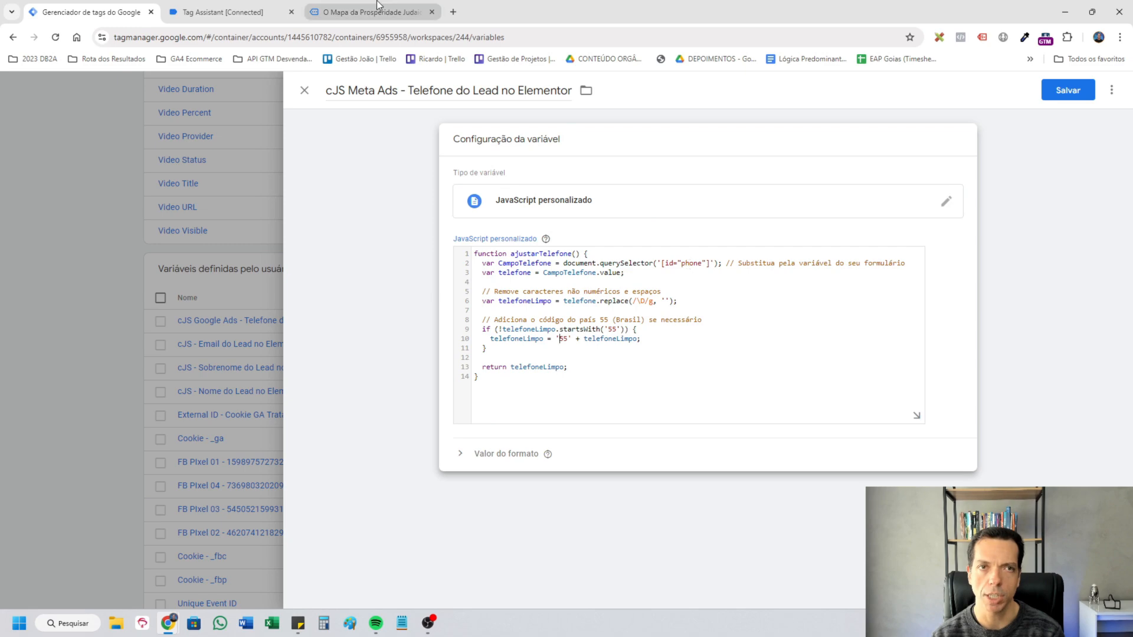
click(372, 11)
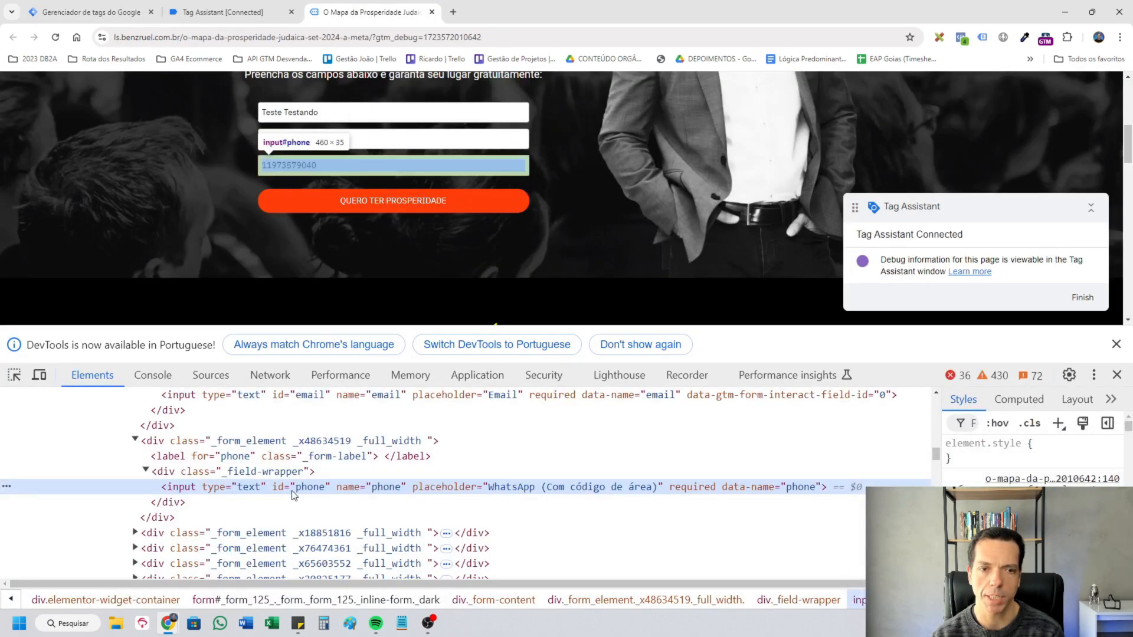
click(88, 12)
click(1069, 91)
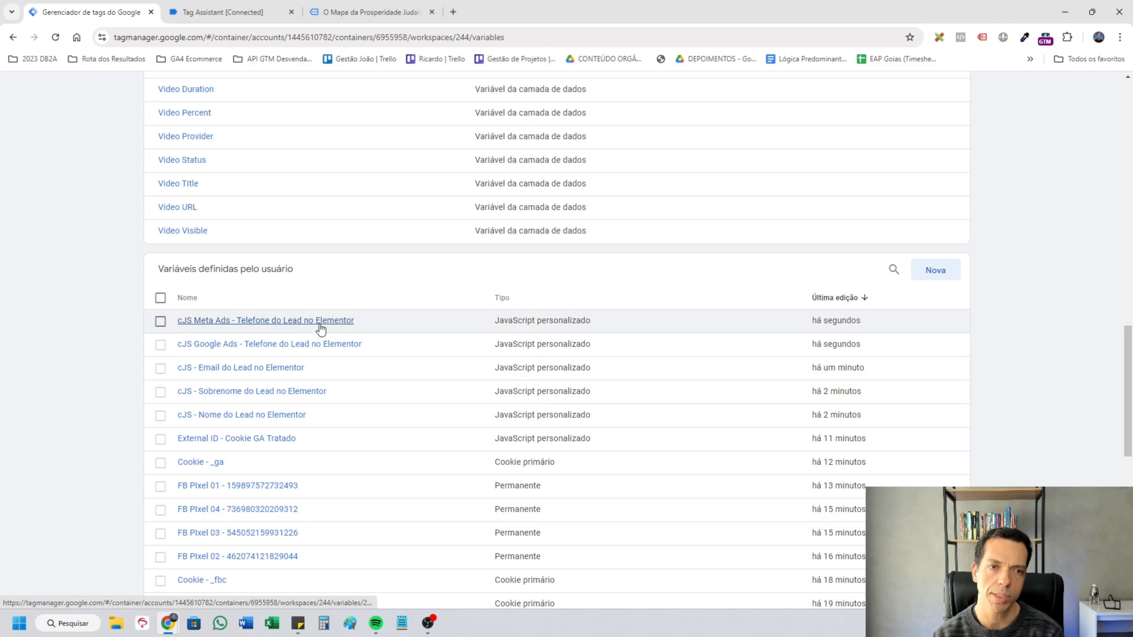
Open the Meta Ads Form Submit tag and add a First Name parameter to its Customer Information Data Parameters.
scroll(416, 341, up, 3)
scroll(415, 340, up, 5)
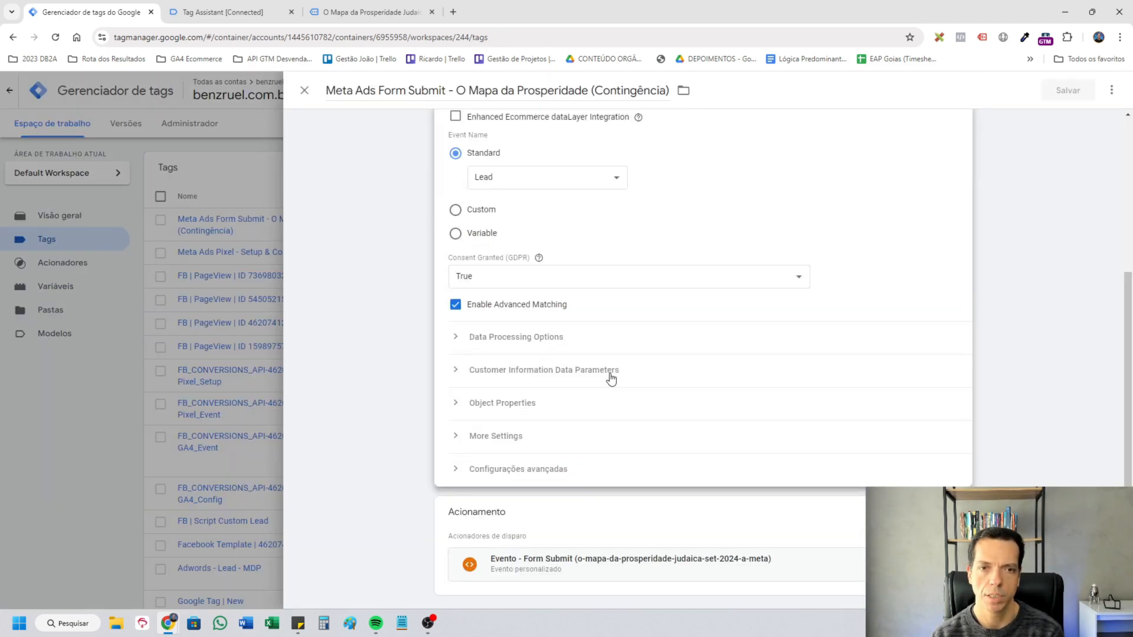
click(543, 373)
scroll(846, 370, down, 1)
click(500, 358)
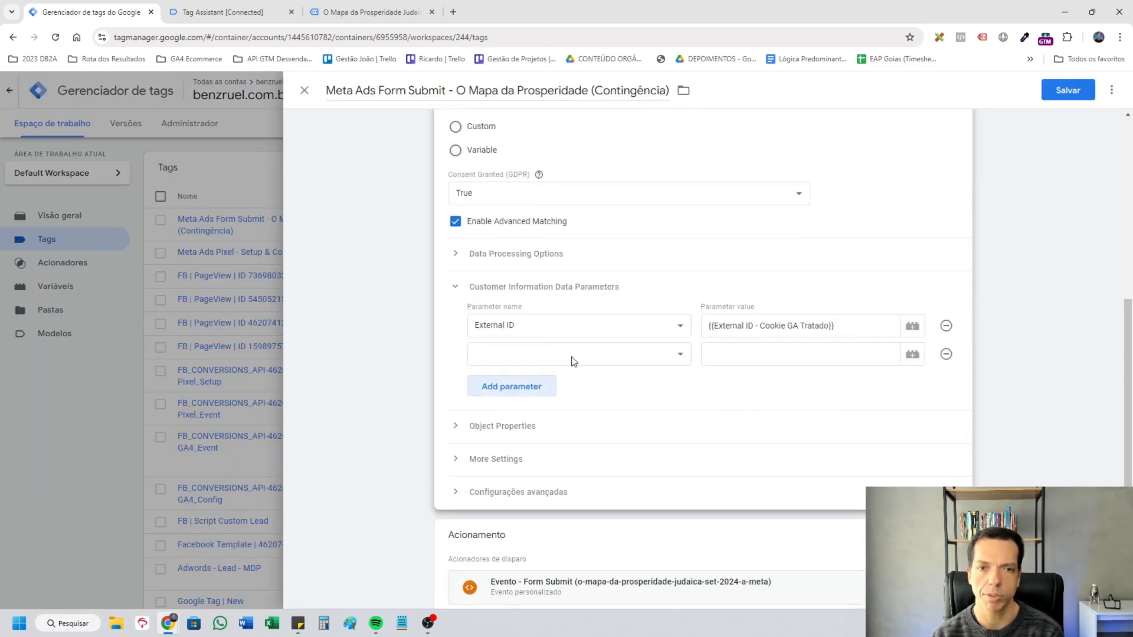
click(576, 356)
click(558, 435)
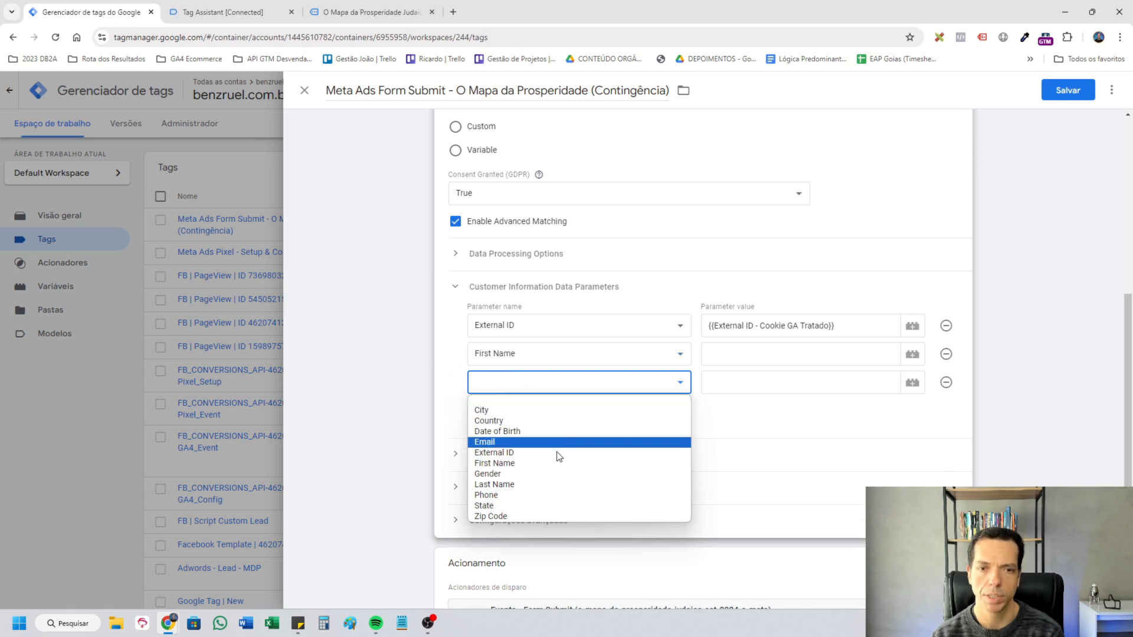
Add Last Name, Email and Phone parameters to the tag's customer information data.
click(560, 486)
click(514, 415)
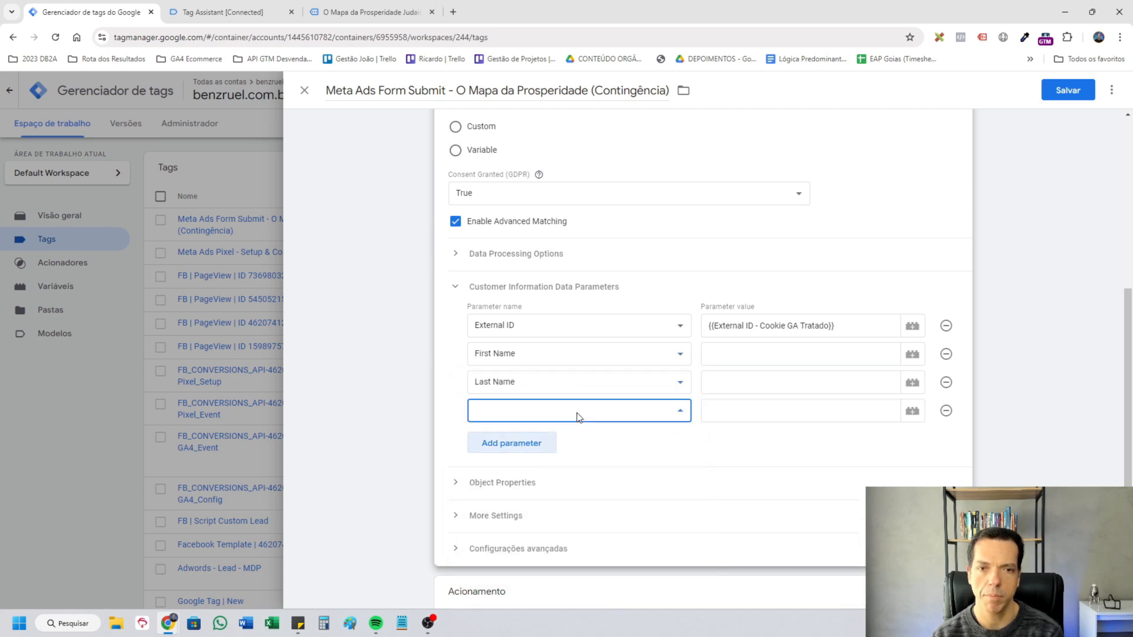
click(576, 411)
click(564, 469)
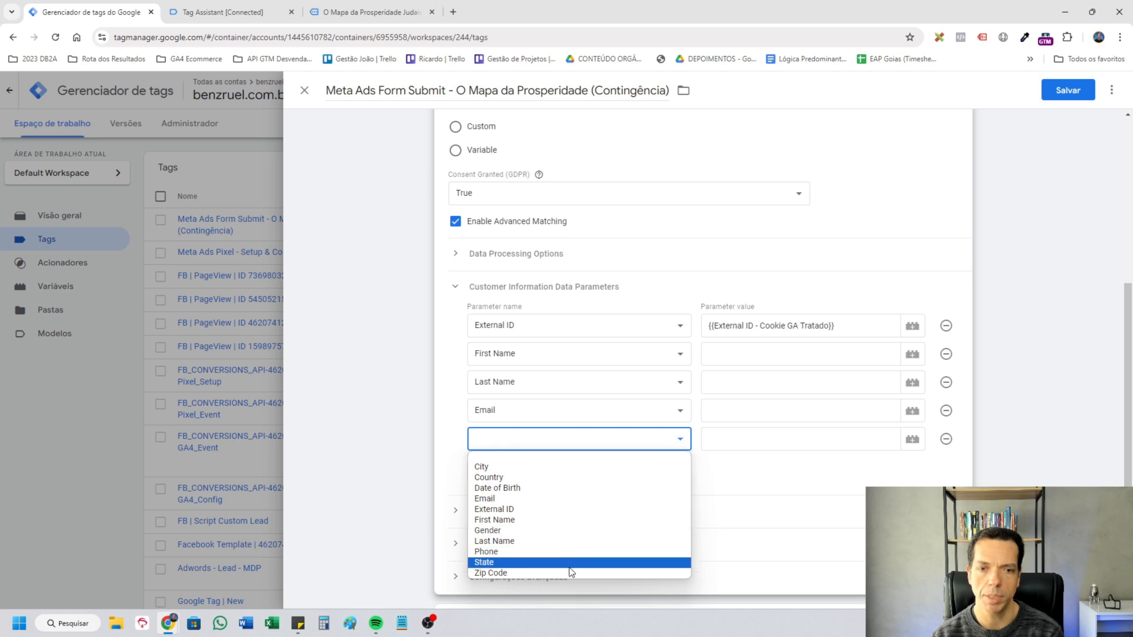
click(564, 551)
Set the First Name parameter's value to {{cJS - Nome do Lead no Elementor}}.
click(759, 354)
text({{)
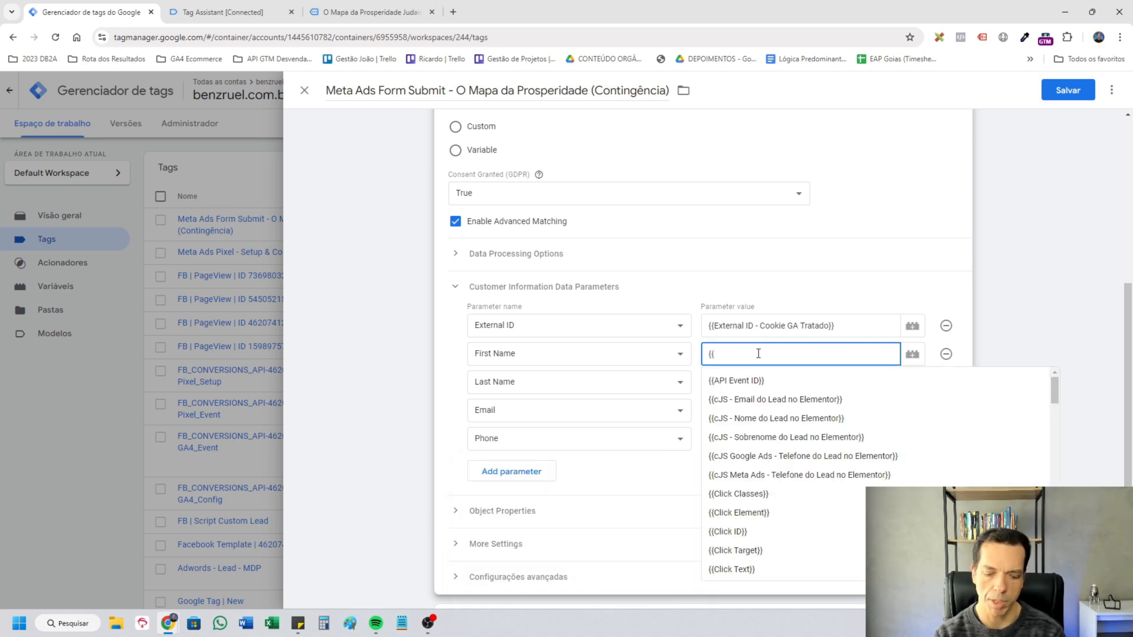
text(nome)
click(793, 387)
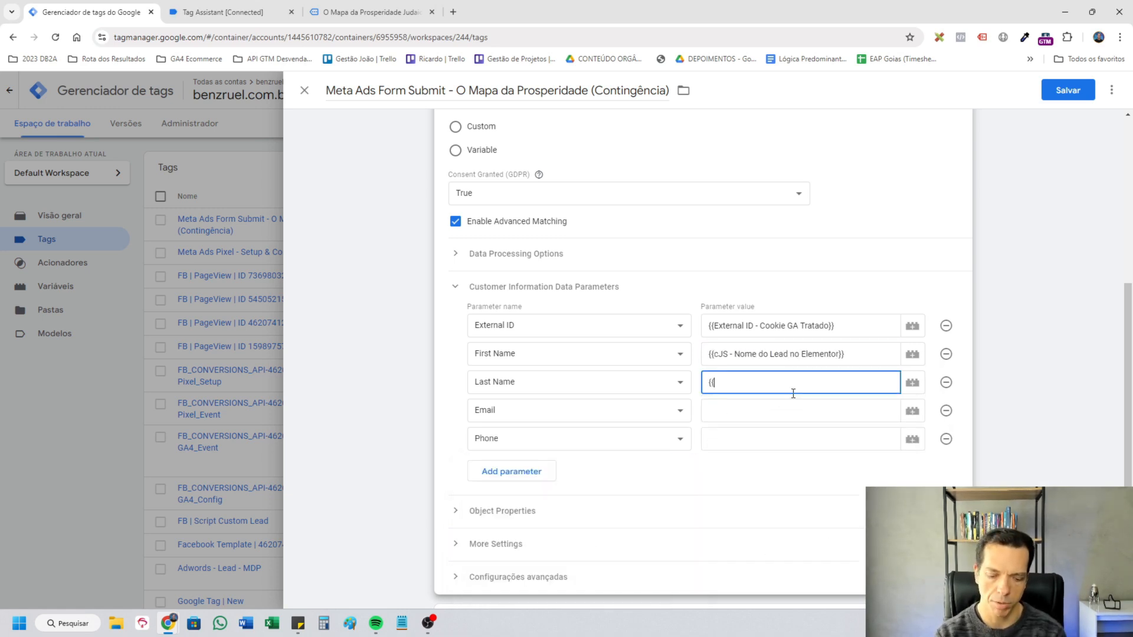
Set Last Name to {{cJS - Sobrenome do Lead no Elementor}} and Email to {{cJS - Email do Lead no Elementor}}.
click(793, 393)
text({{)
click(797, 412)
click(799, 413)
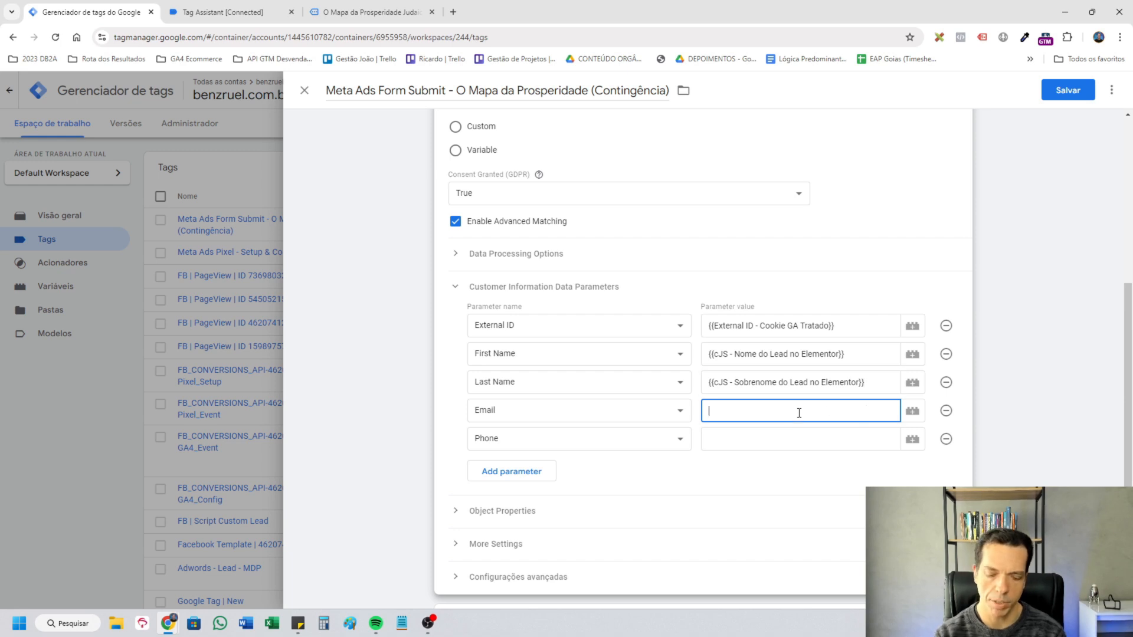
text({{email)
Set the Phone parameter to {{cJS Meta Ads - Telefone do Lead no Elementor}} and save the Meta Ads Form Submit tag.
click(804, 439)
click(805, 440)
text({{tele)
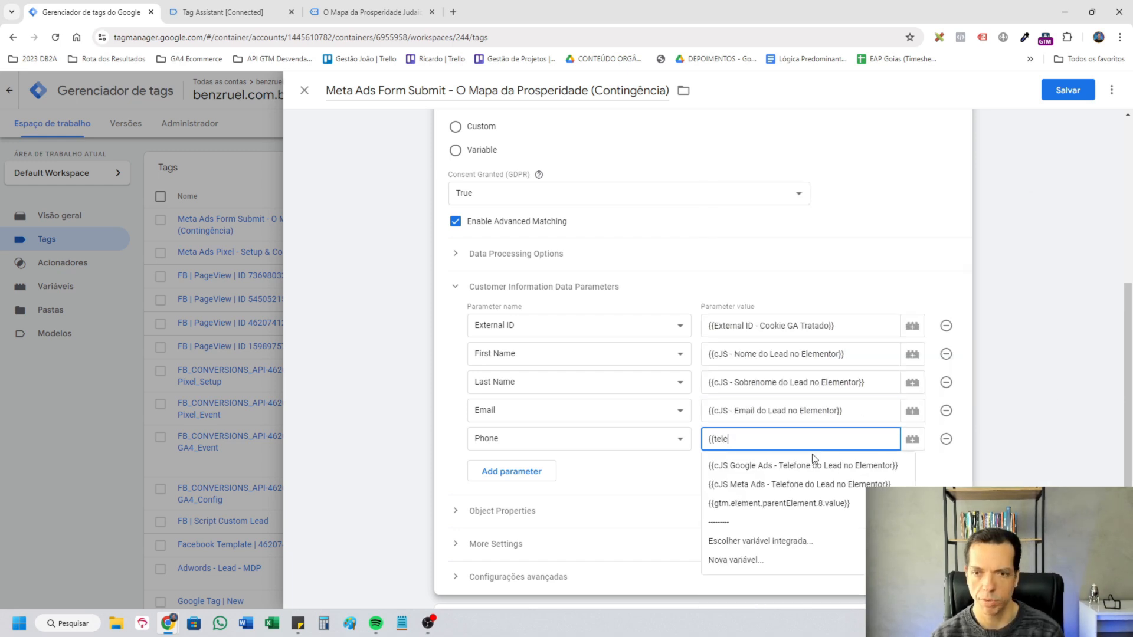
click(808, 484)
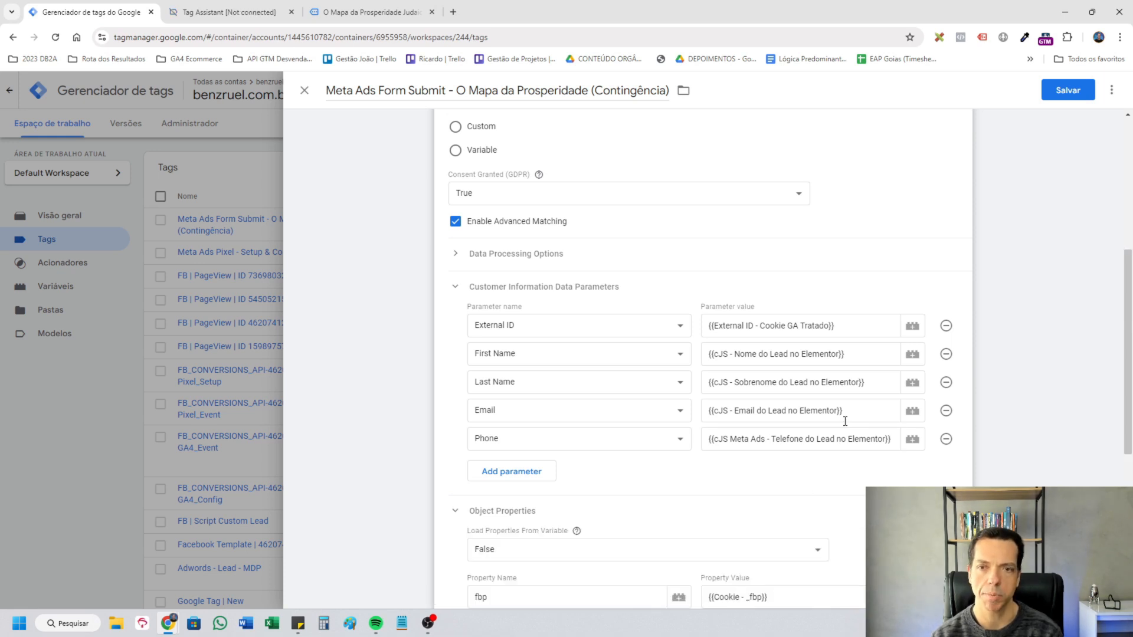
scroll(846, 421, up, 1)
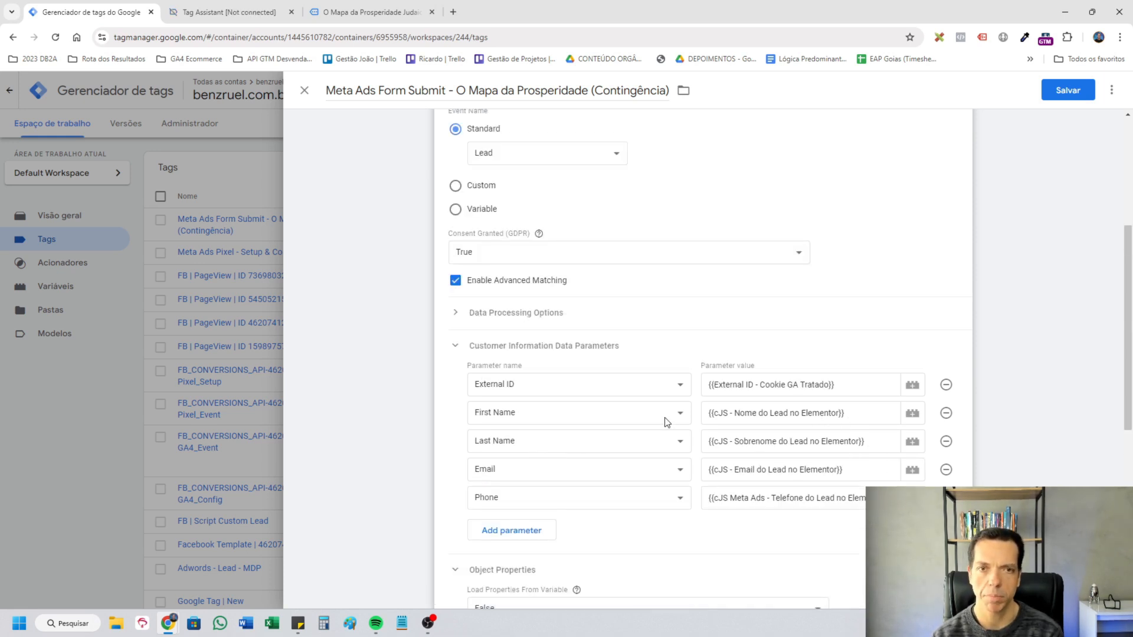
scroll(568, 413, up, 1)
scroll(688, 324, up, 3)
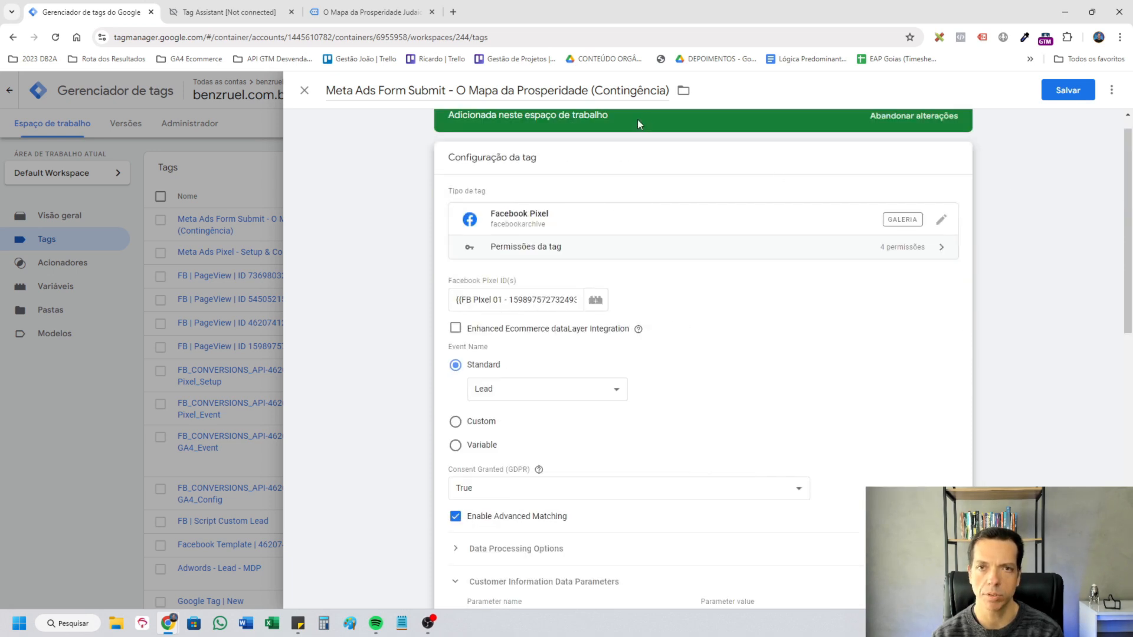
click(1068, 90)
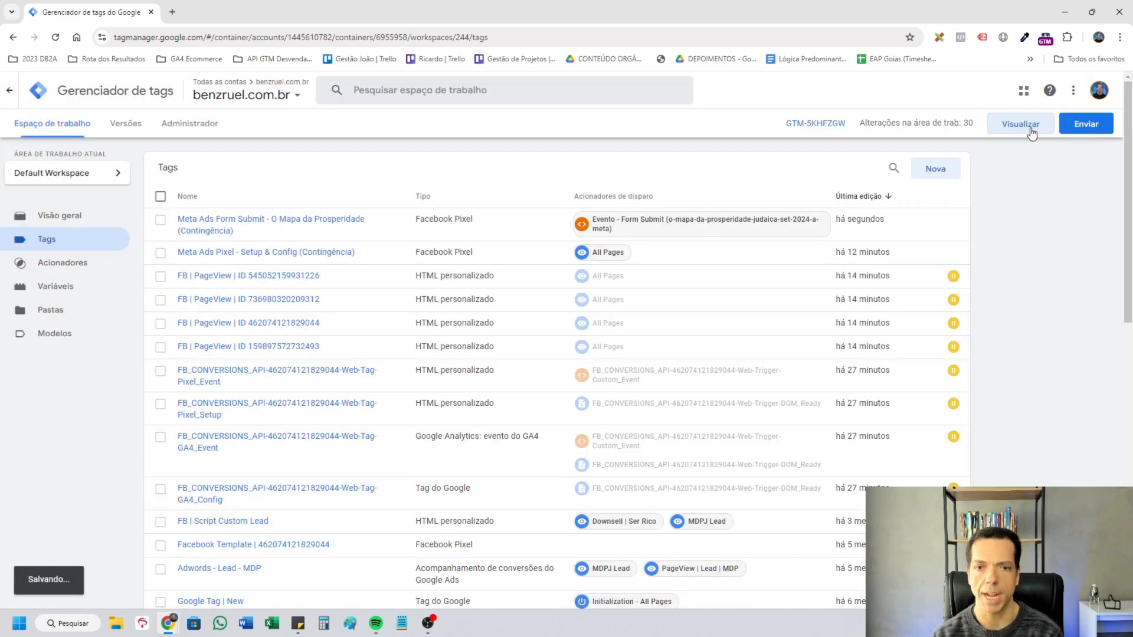
Preview the container and examine the Meta Ads Form Submit tag's values and advanced matching data on both form_submit events.
click(1032, 133)
click(105, 395)
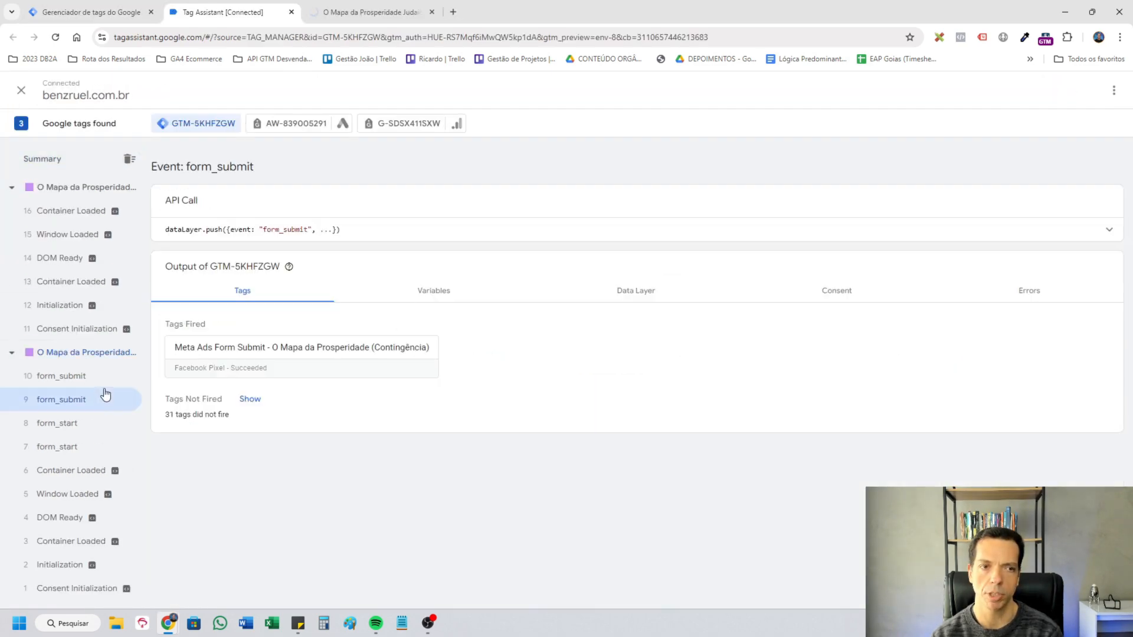
click(105, 395)
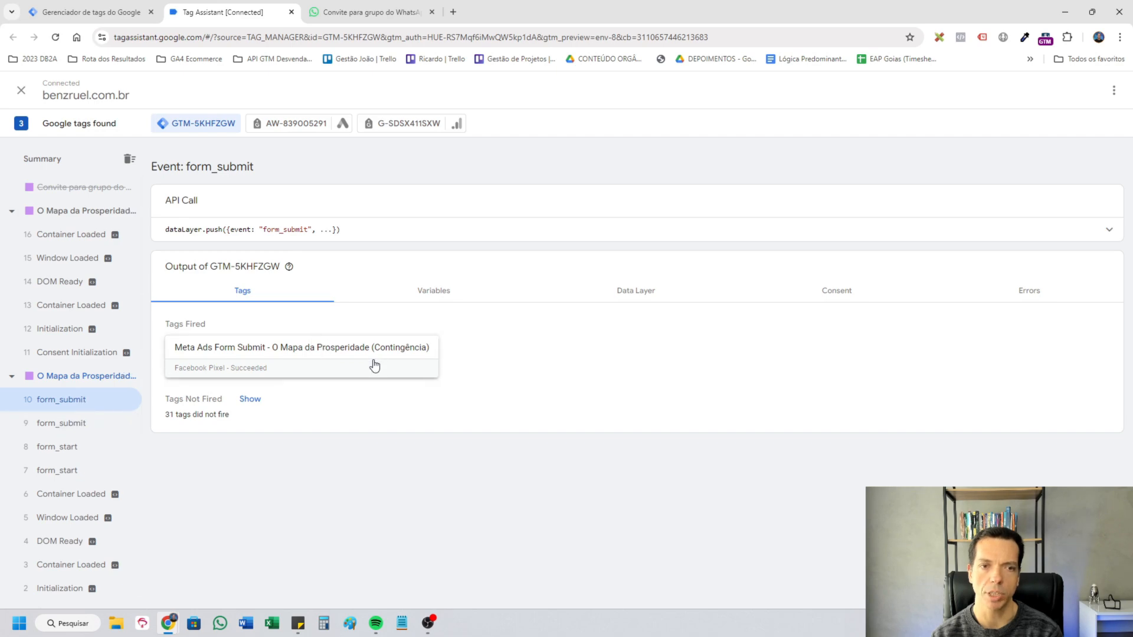
click(315, 354)
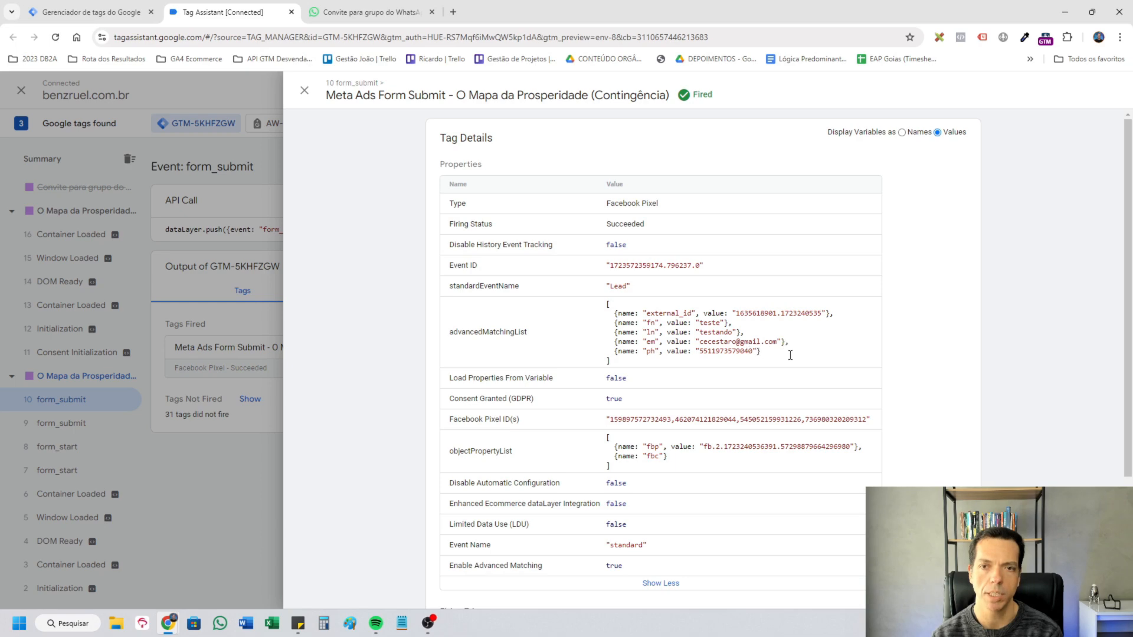
Back in Google Tag Manager, set the Meta Ads Form Submit tag's firing option to Uma vez por página and save it.
key(ctrl+shift+Tab)
click(281, 221)
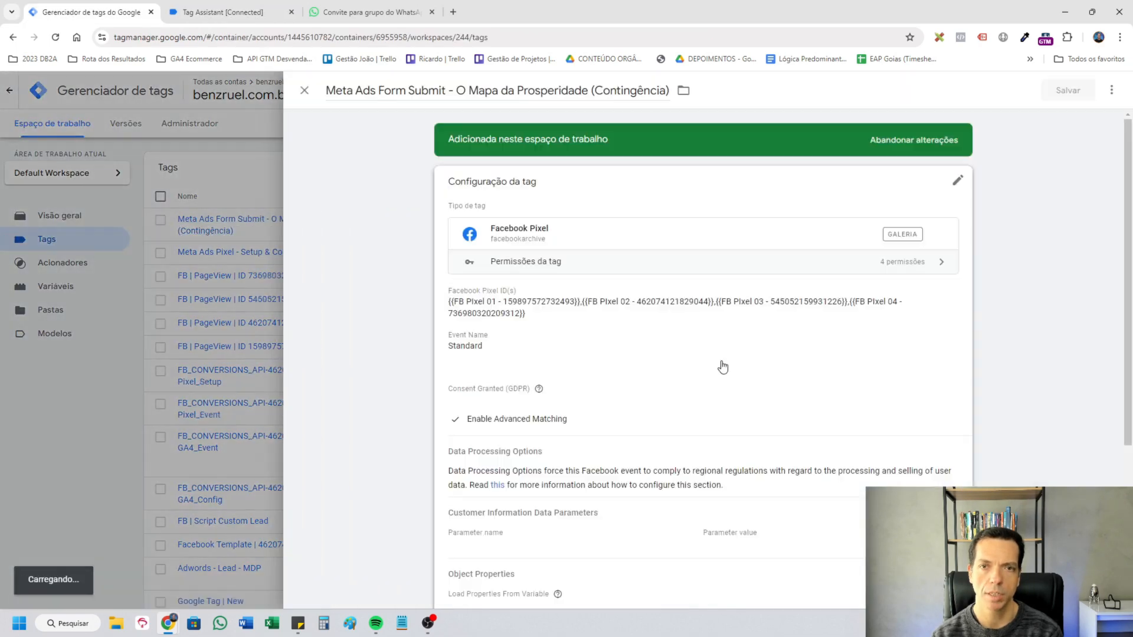
click(786, 439)
click(542, 368)
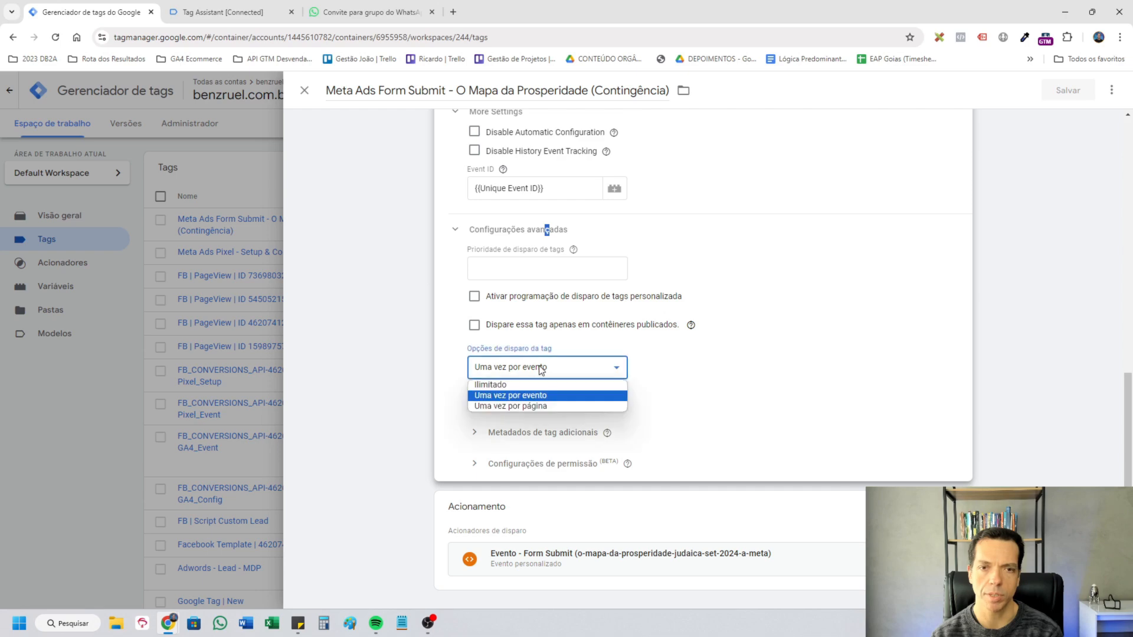
click(547, 406)
click(1067, 90)
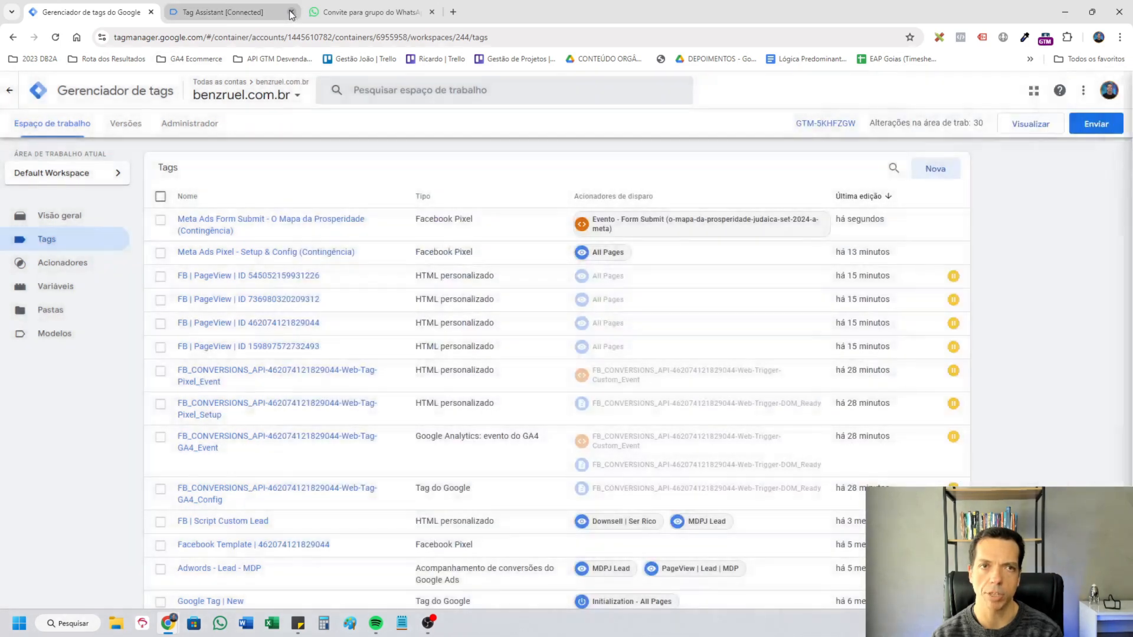
In Tag Assistant, compare the tags fired on both form_submit events and examine the Meta Ads tag's full properties and pixel IDs.
click(228, 15)
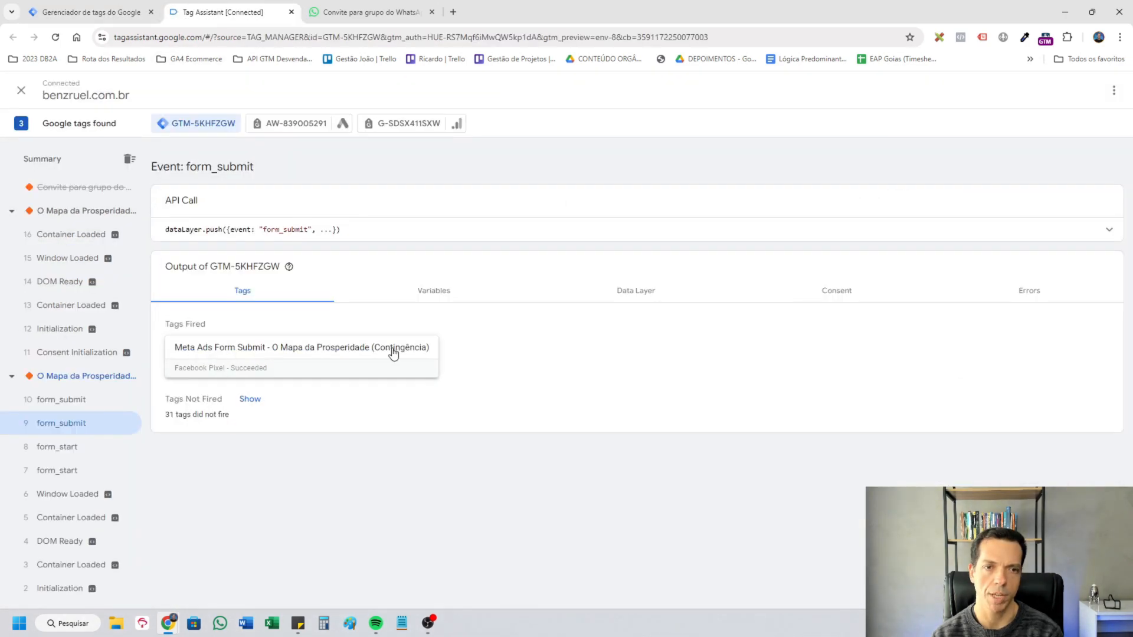
click(77, 399)
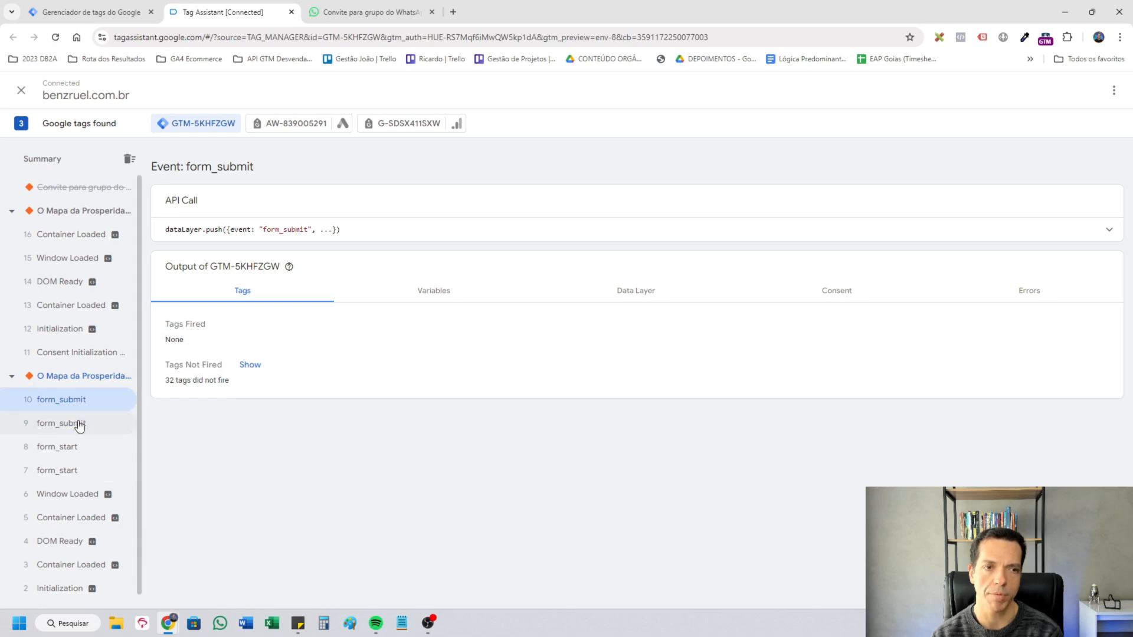
click(79, 423)
click(264, 343)
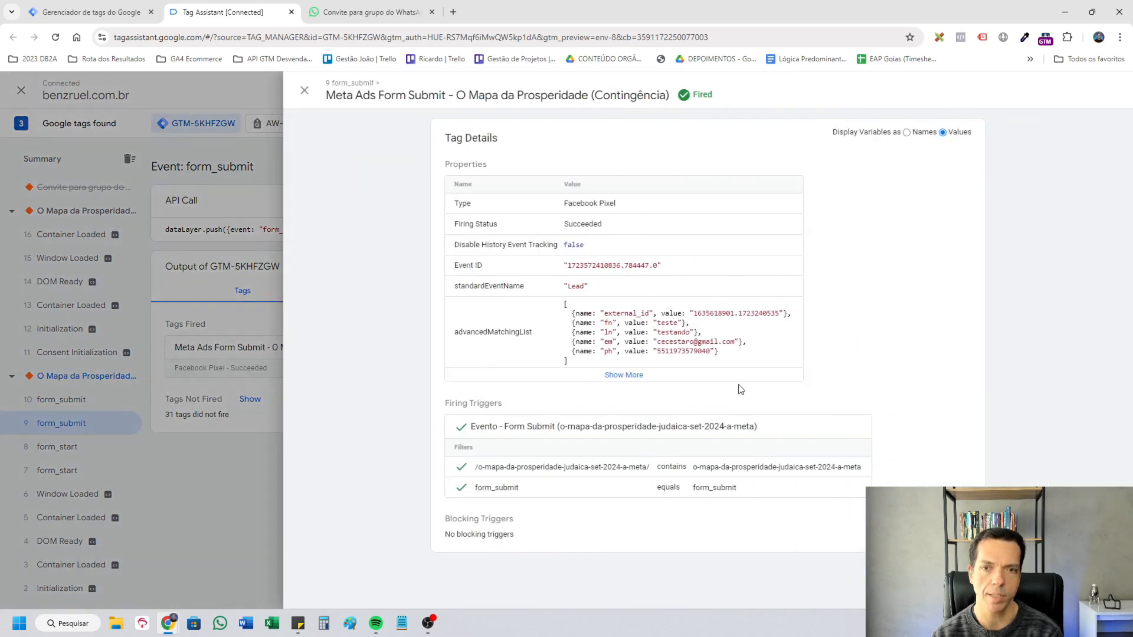
click(743, 381)
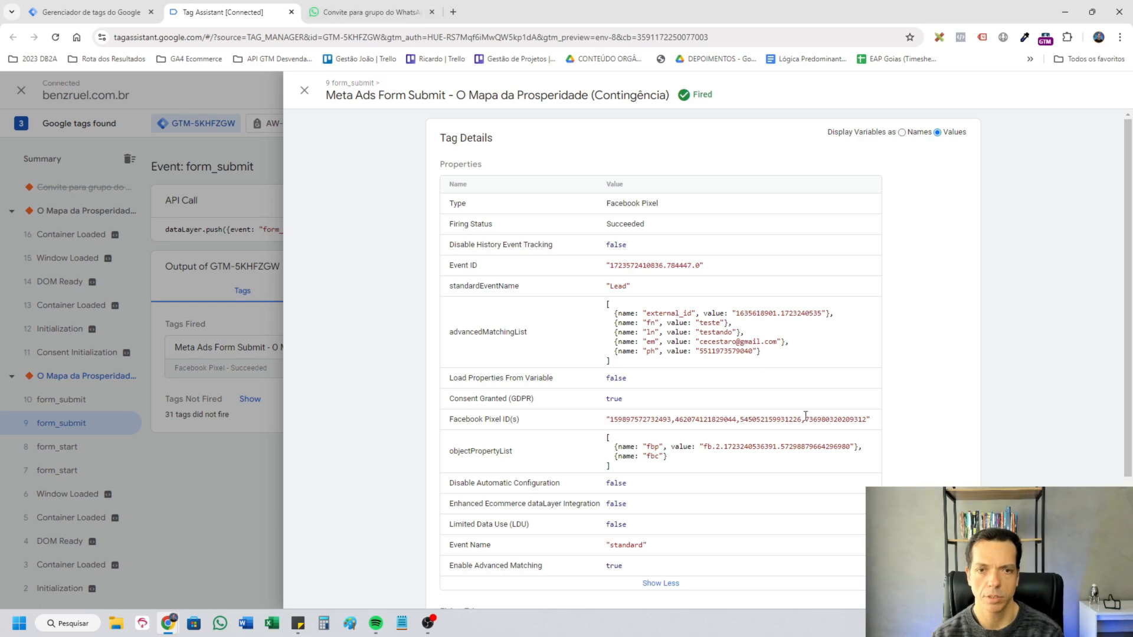
drag(874, 420, 582, 425)
click(903, 430)
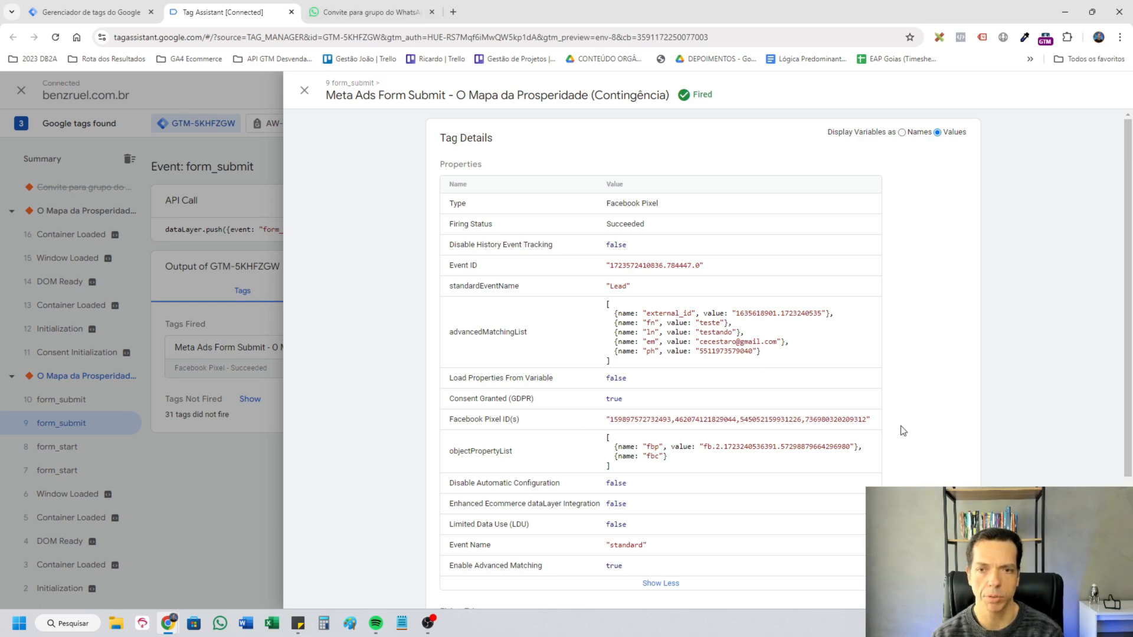
Return to the Google Tag Manager tag list and check the Conversion Linker tag's type and trigger.
key(alt+Tab)
scroll(349, 481, down, 3)
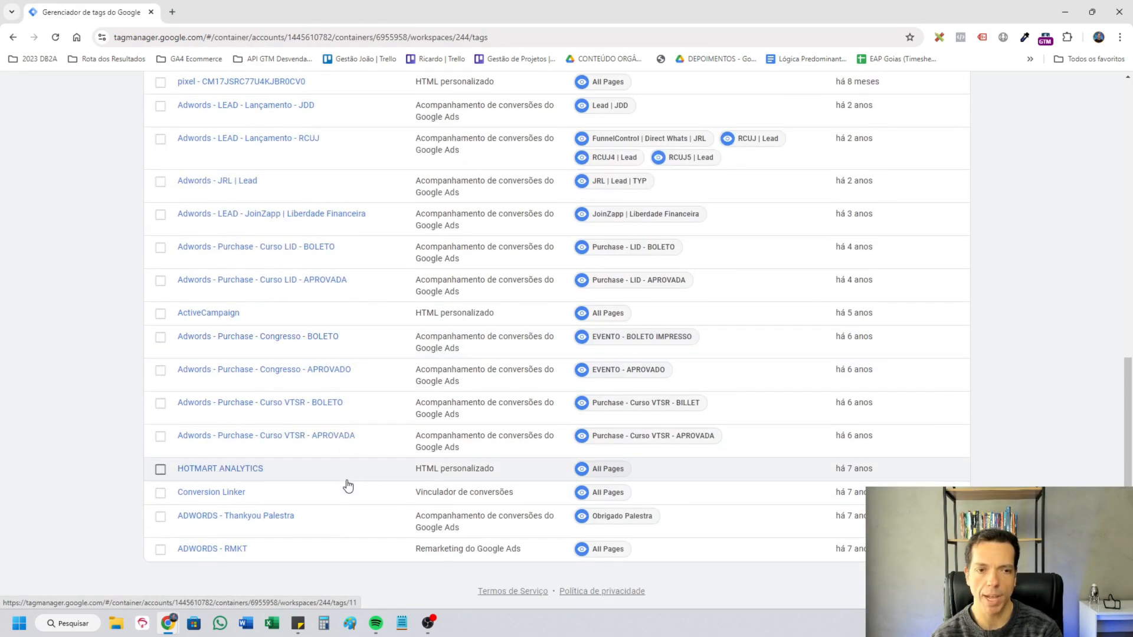
click(245, 496)
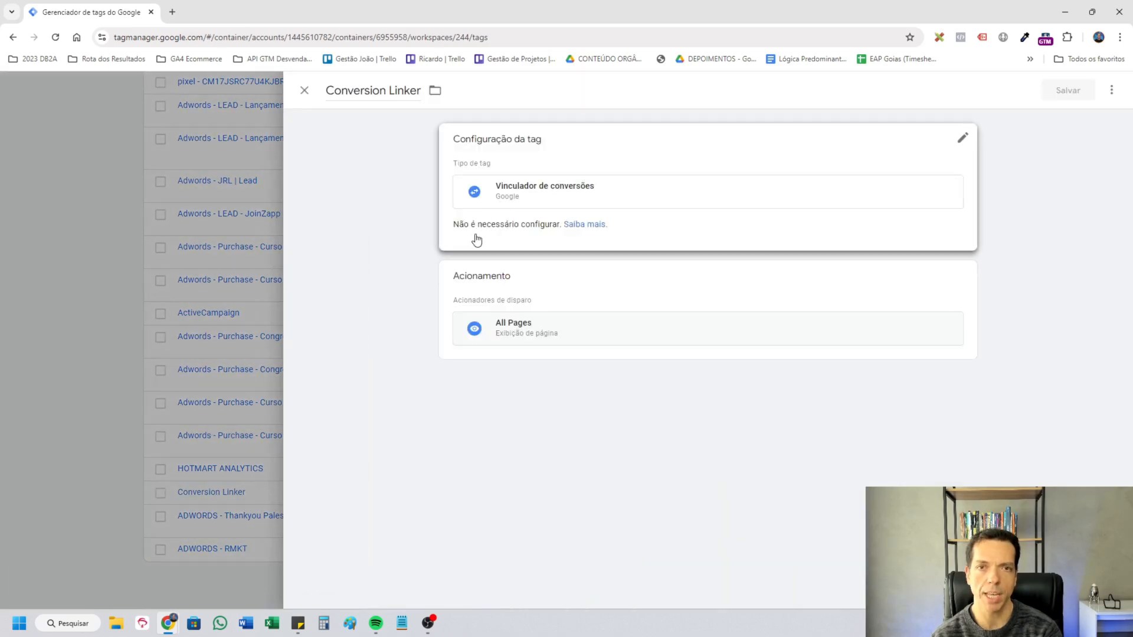
click(164, 370)
Open the ADWORDS - RMKT remarketing tag's configuration for editing and review its settings and trigger.
click(226, 549)
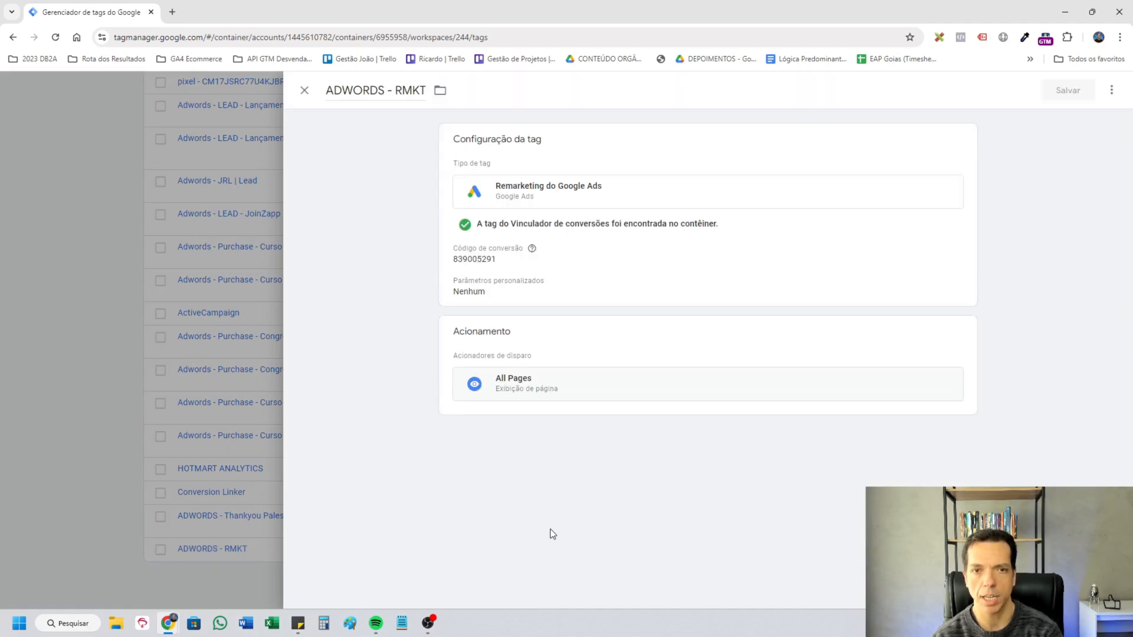
click(518, 297)
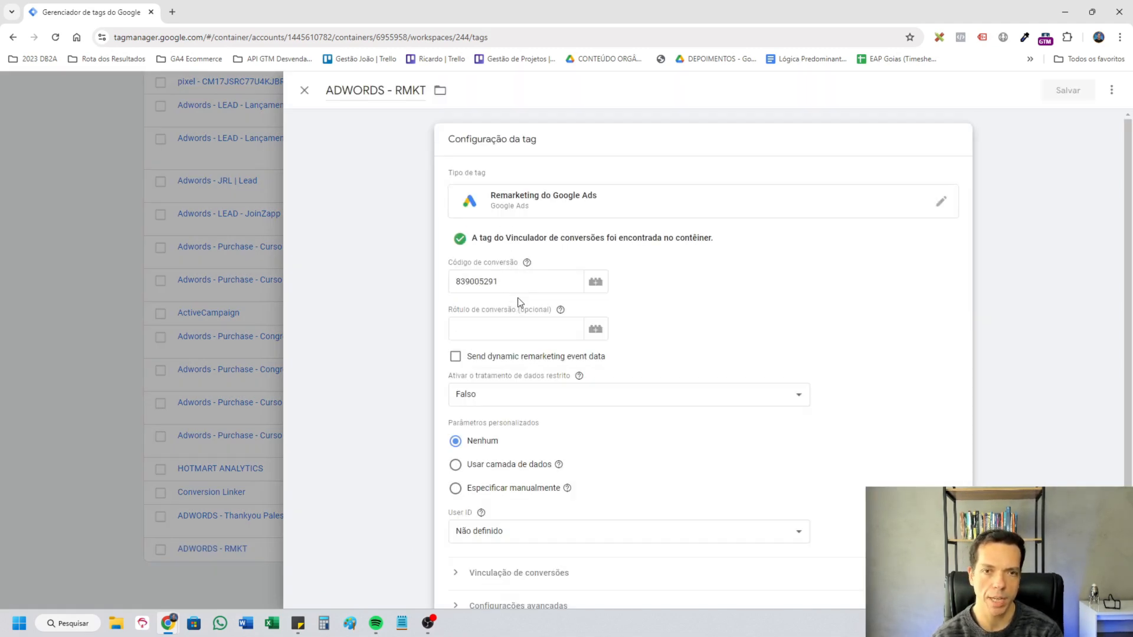
scroll(843, 426, down, 2)
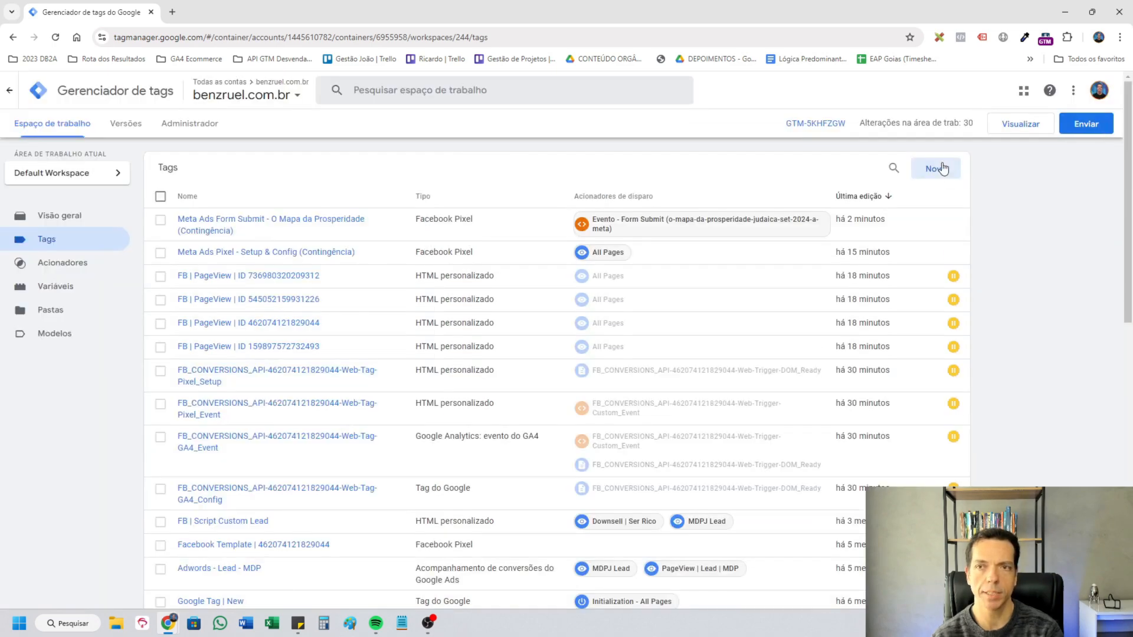
Create an Acompanhamento de conversões do Google Ads tag with the Google Ads ID de Conversão variable as its conversion code.
click(943, 169)
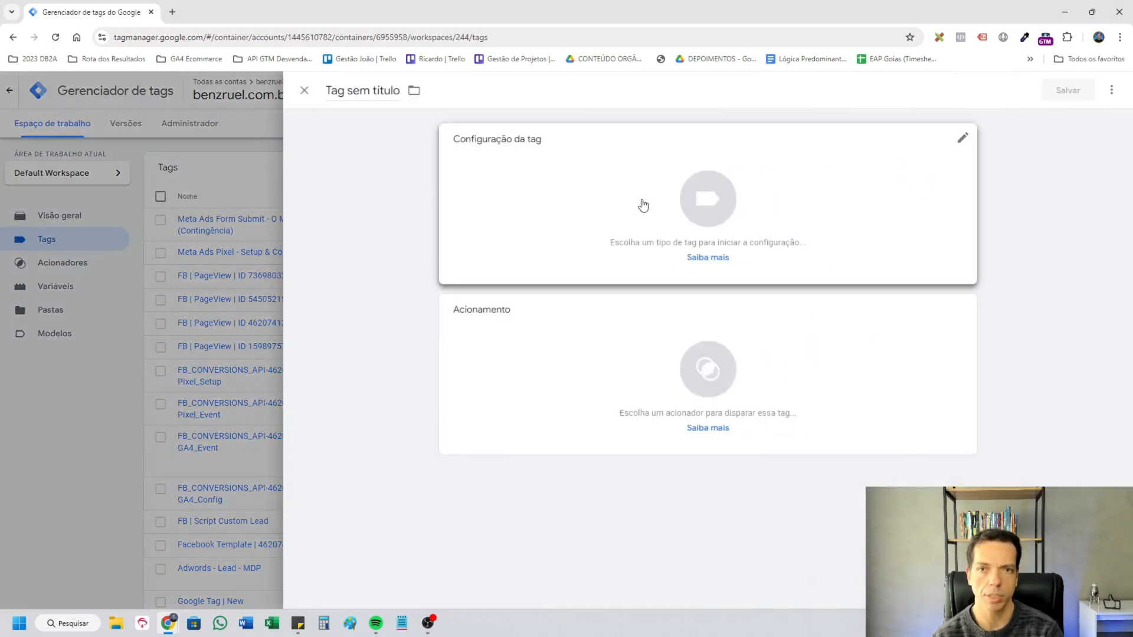
click(642, 204)
click(922, 230)
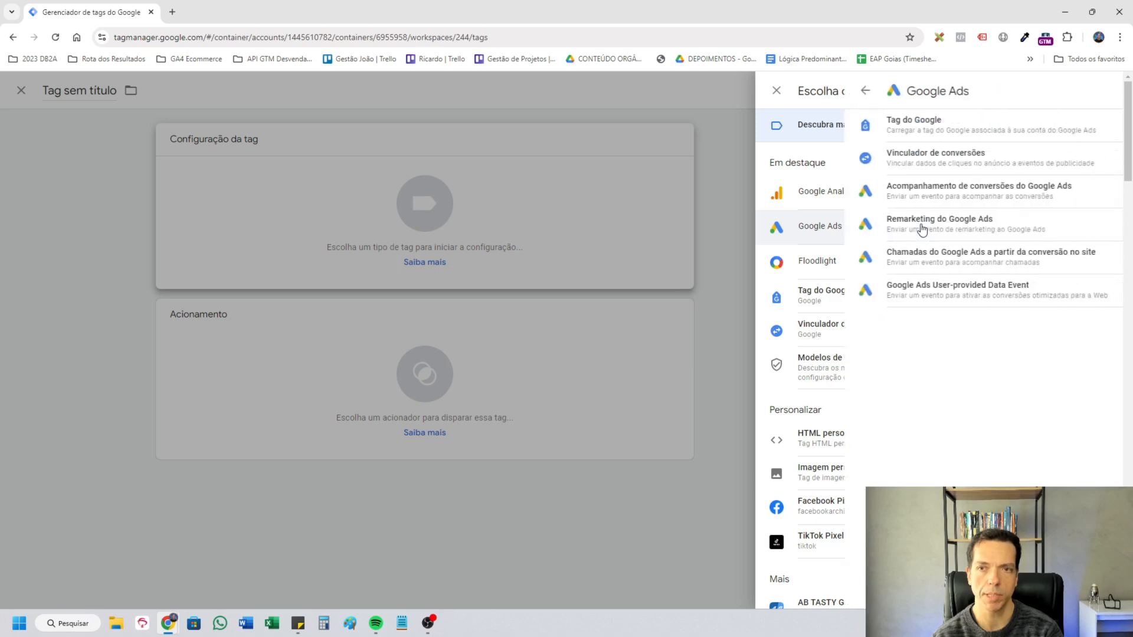
click(921, 190)
click(509, 270)
text({{id)
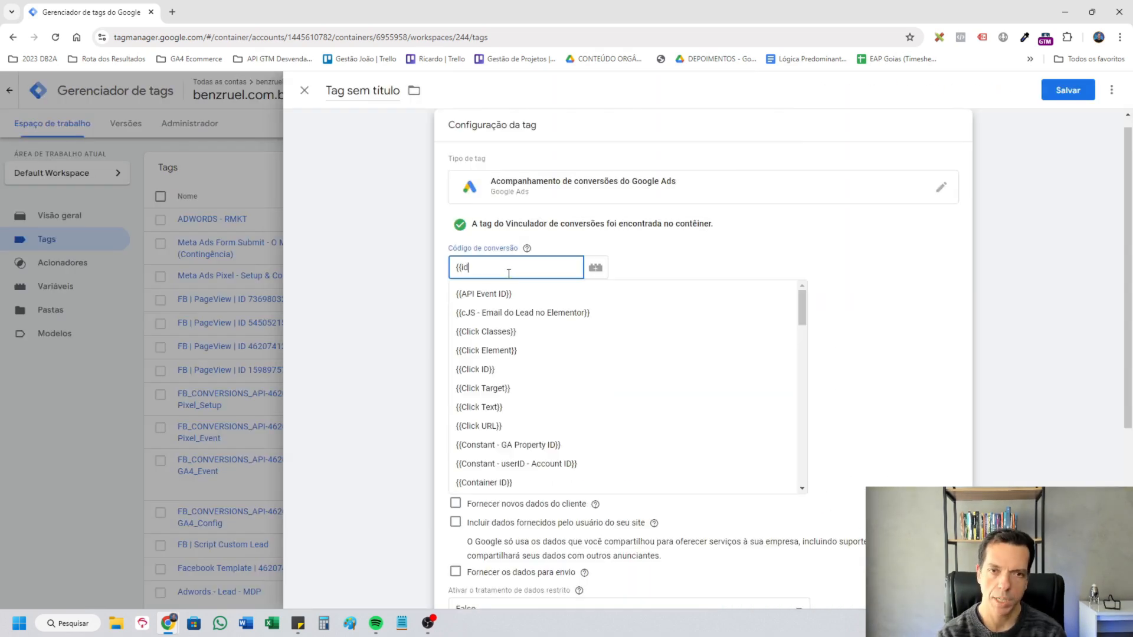
text( de)
click(523, 295)
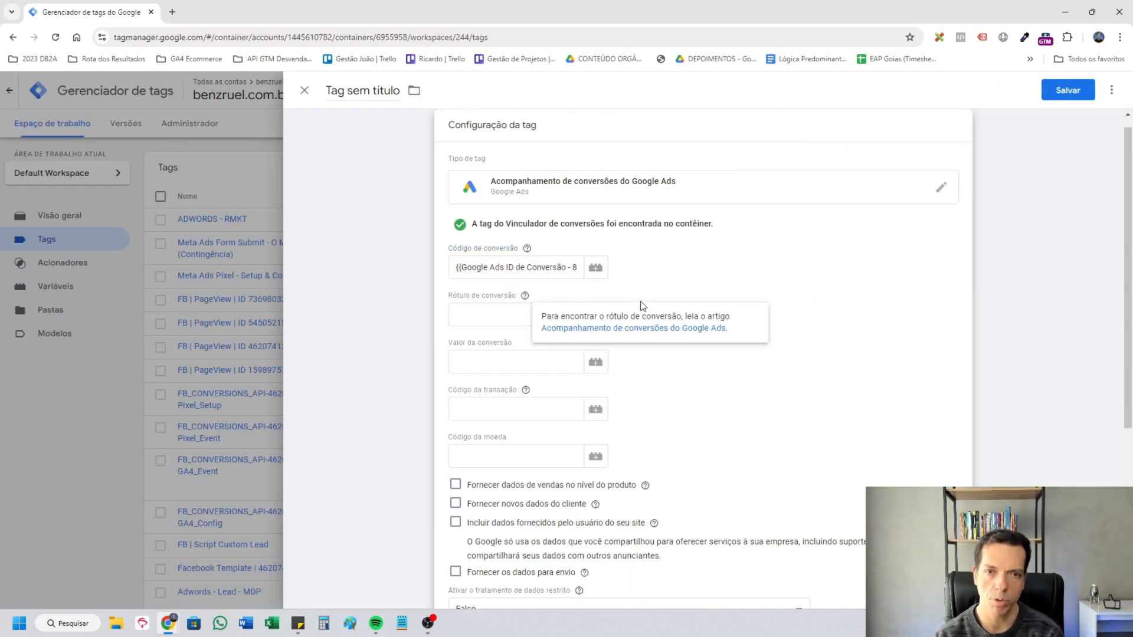
Paste the conversion label Gr07CMPEuKkZELKbnaMD into the new Google Ads tag.
click(486, 312)
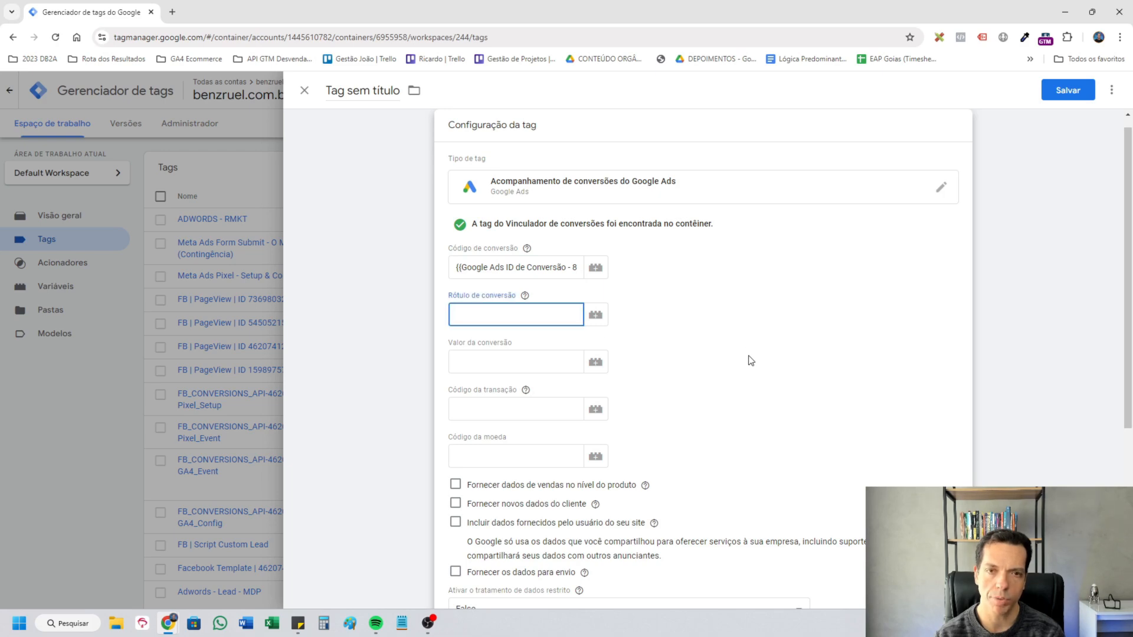
text(Gr07CMPEuKkZELKbnaMD)
scroll(793, 352, down, 2)
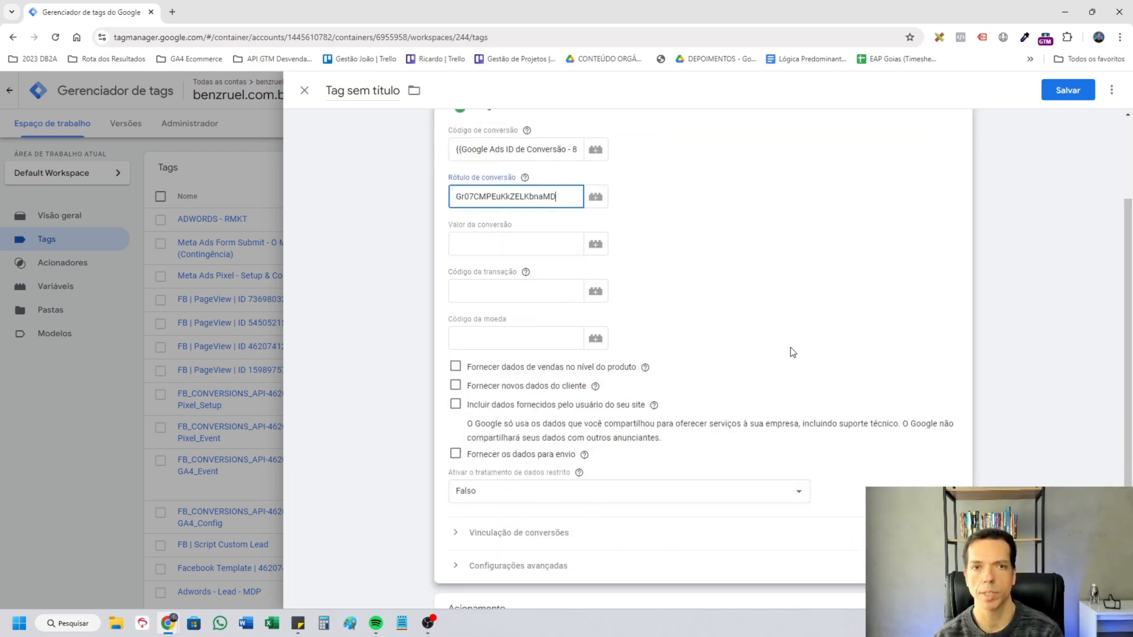
scroll(791, 361, down, 3)
scroll(790, 372, up, 4)
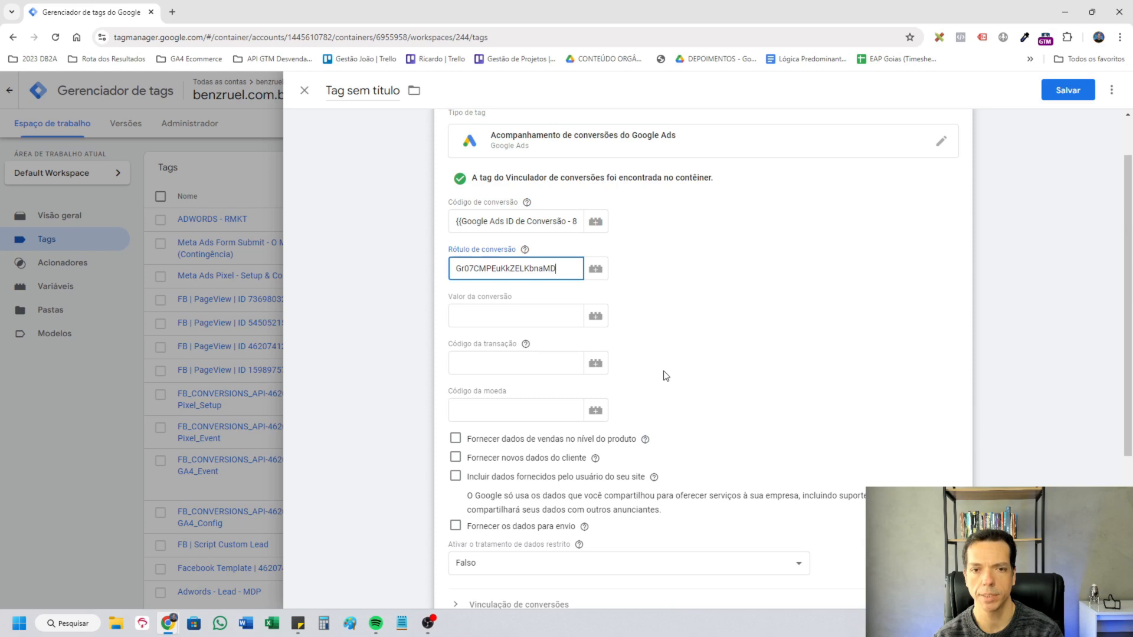
Include user-provided data from the site in the tag and start a new user-provided data variable for it.
scroll(665, 374, down, 3)
click(456, 299)
click(557, 354)
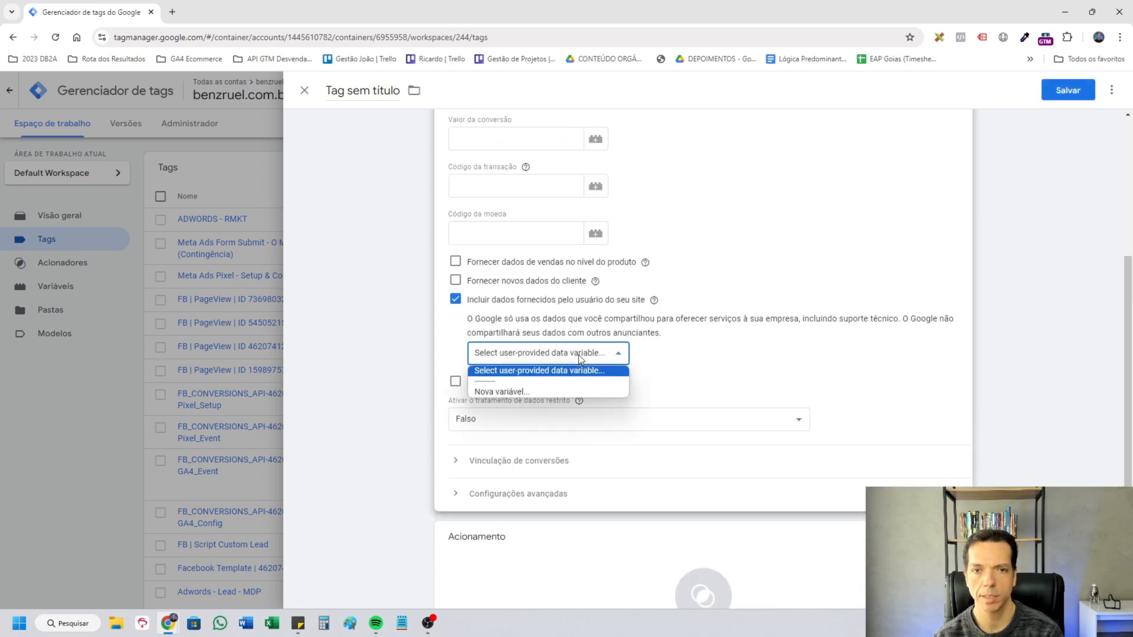
click(519, 393)
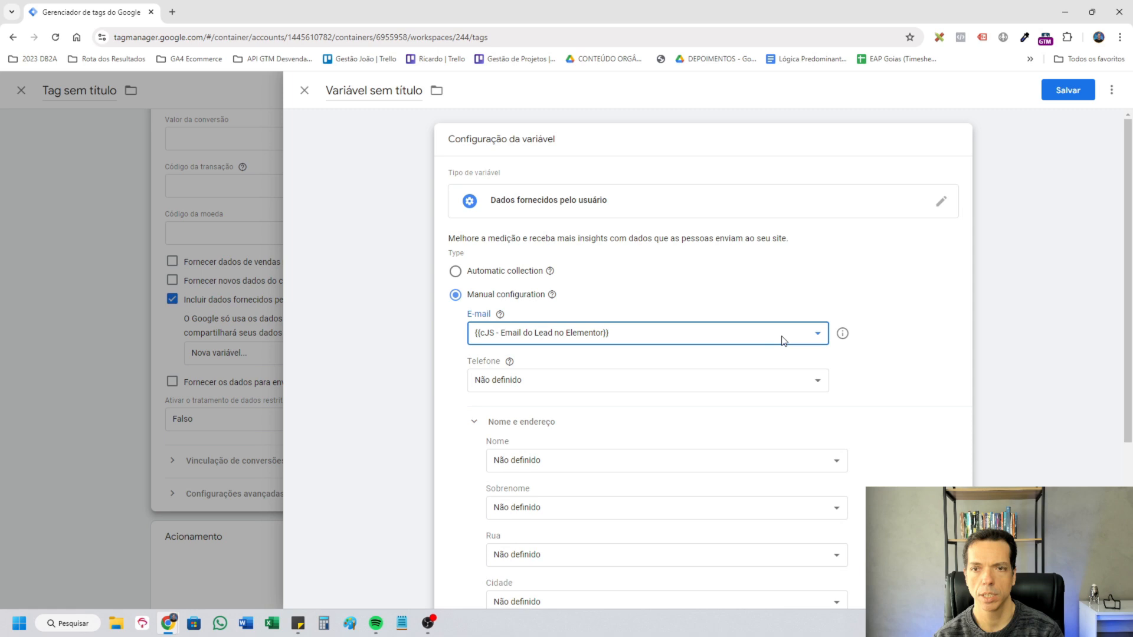
Set the variable's E-mail to {{cJS - Email do Lead no Elementor}} and save it as "Dados fornecidos pelo usuário - Lead".
click(913, 337)
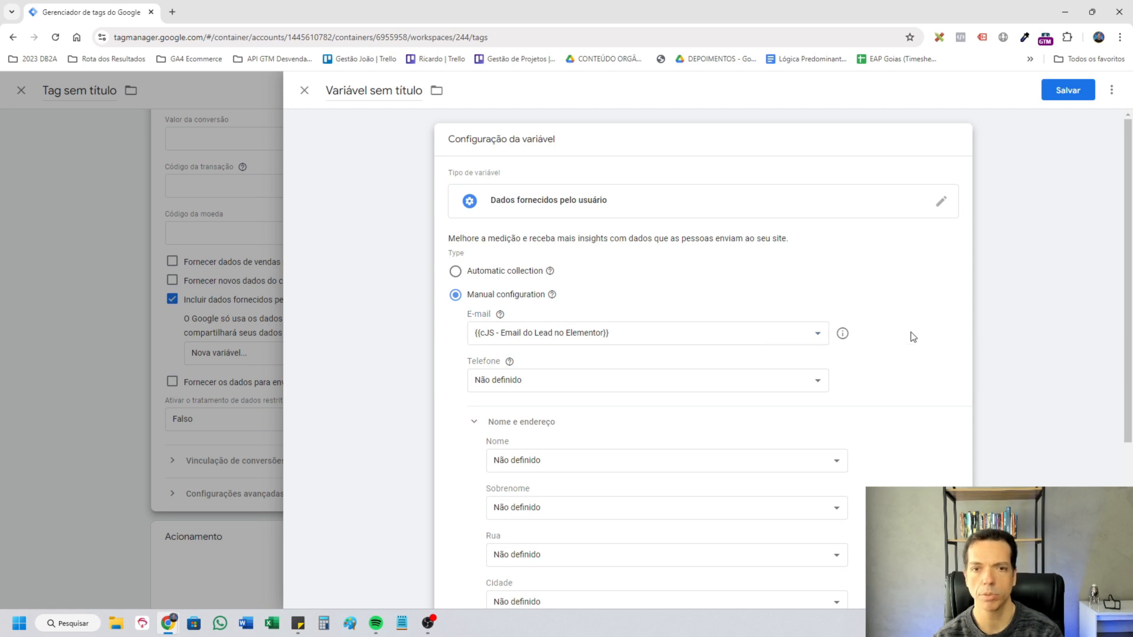
click(1067, 90)
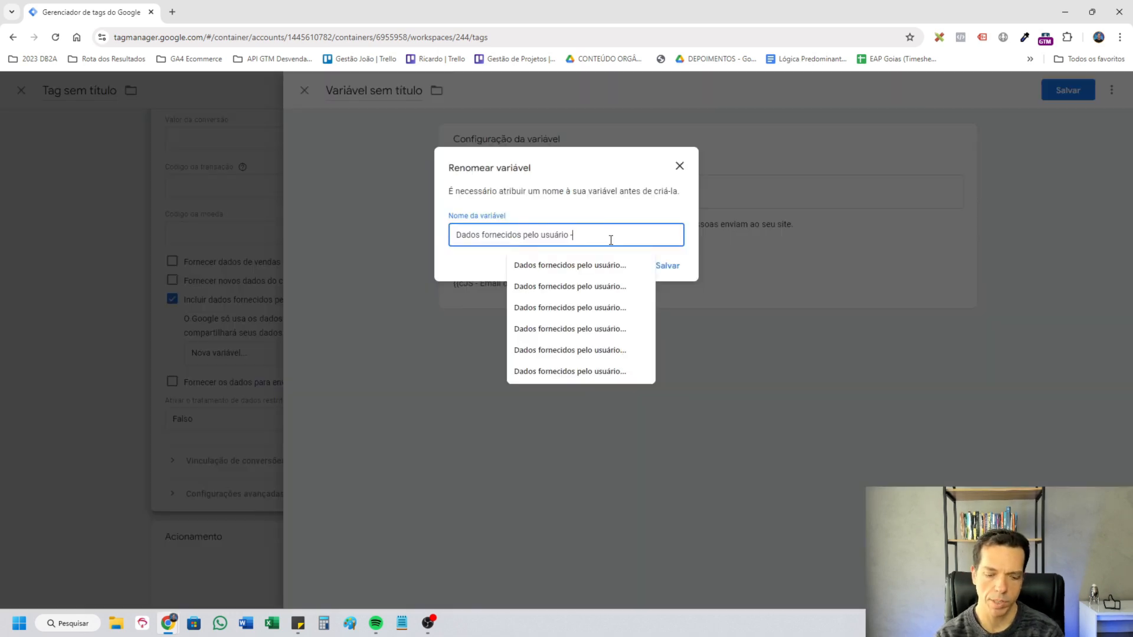
text(- Lead)
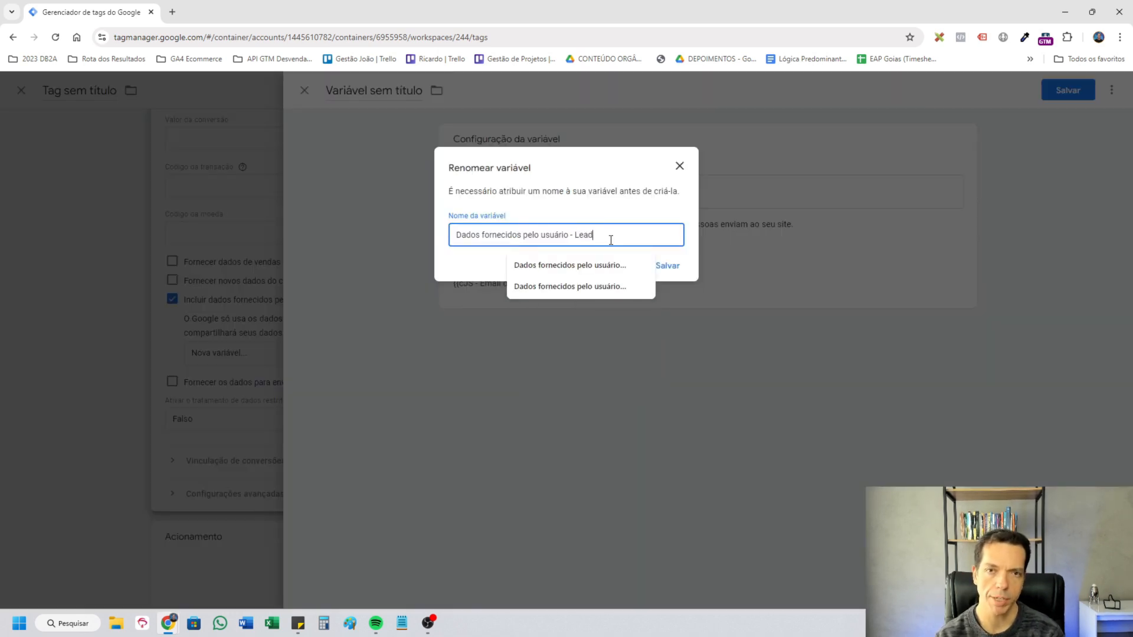
click(674, 267)
Assign the trigger Evento - Form Submit (o-mapa-da-prosperidade-judaica-set-2024-a-meta) to the Google Ads conversion tag.
click(808, 572)
click(589, 423)
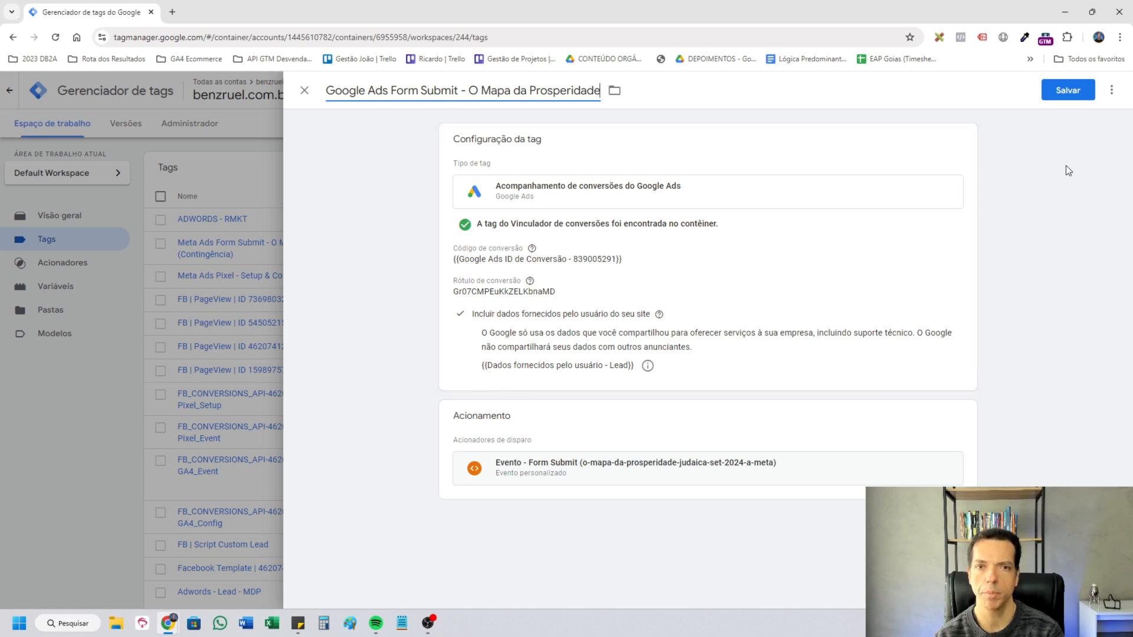
Save the Google Ads conversion tag as Google Ads Form Submit - O Mapa da Prosperidade.
key(Return)
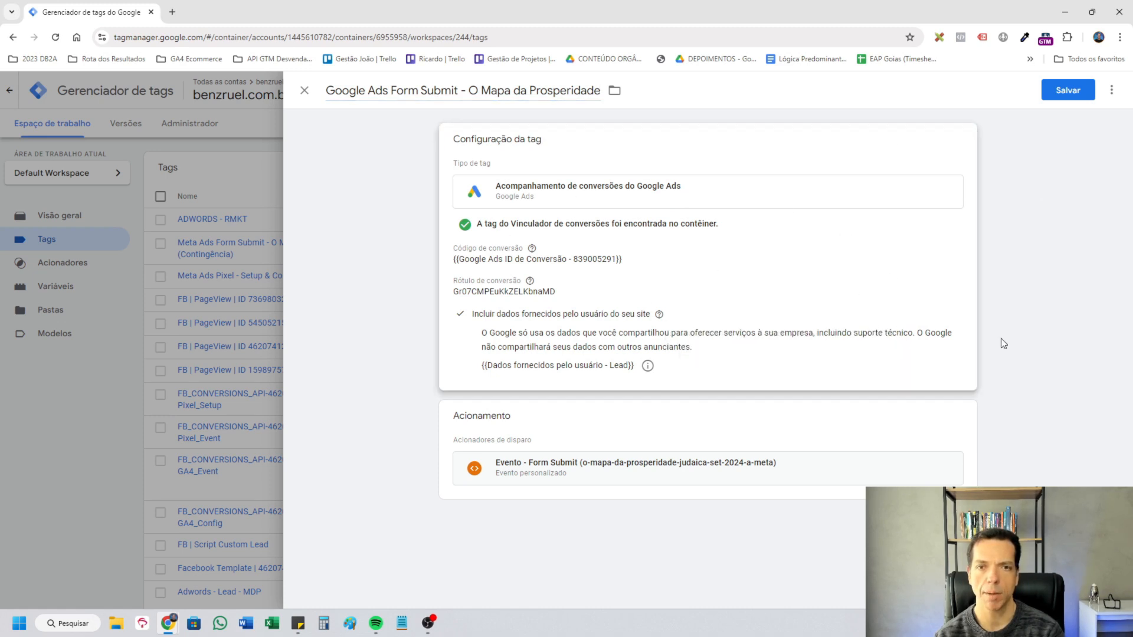
click(1062, 88)
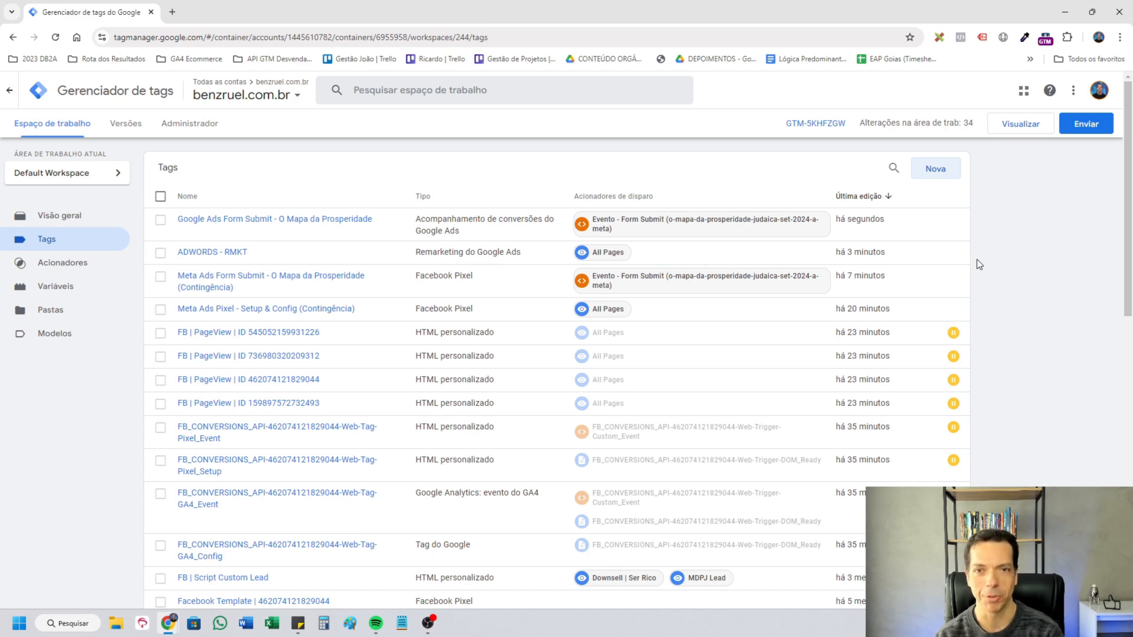
Replace the metric ID in the GA4 | Event tag with a new variable, GA4 Fluxo de Dados - G-SDSX411SXW.
scroll(531, 384, down, 4)
click(395, 444)
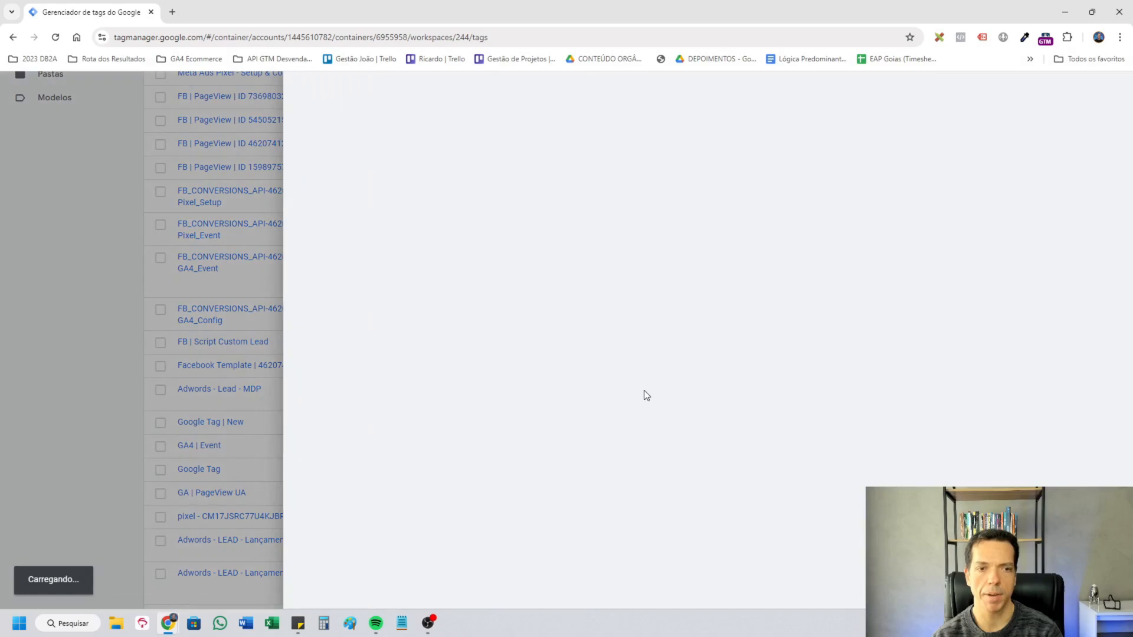
click(553, 257)
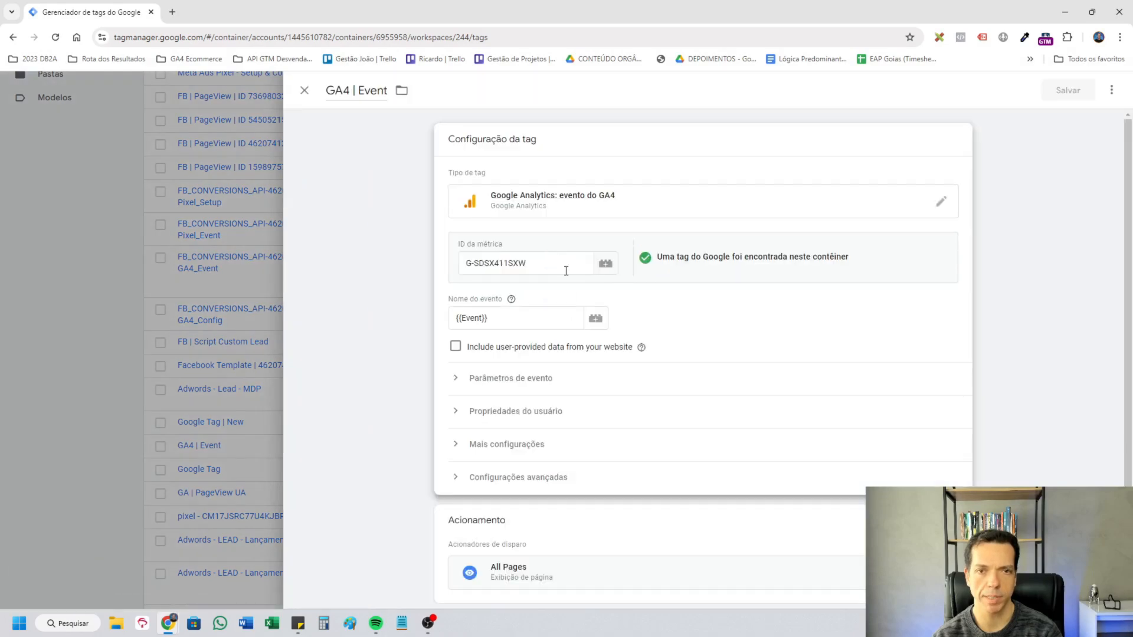
triple_click(566, 263)
key(BackSpace)
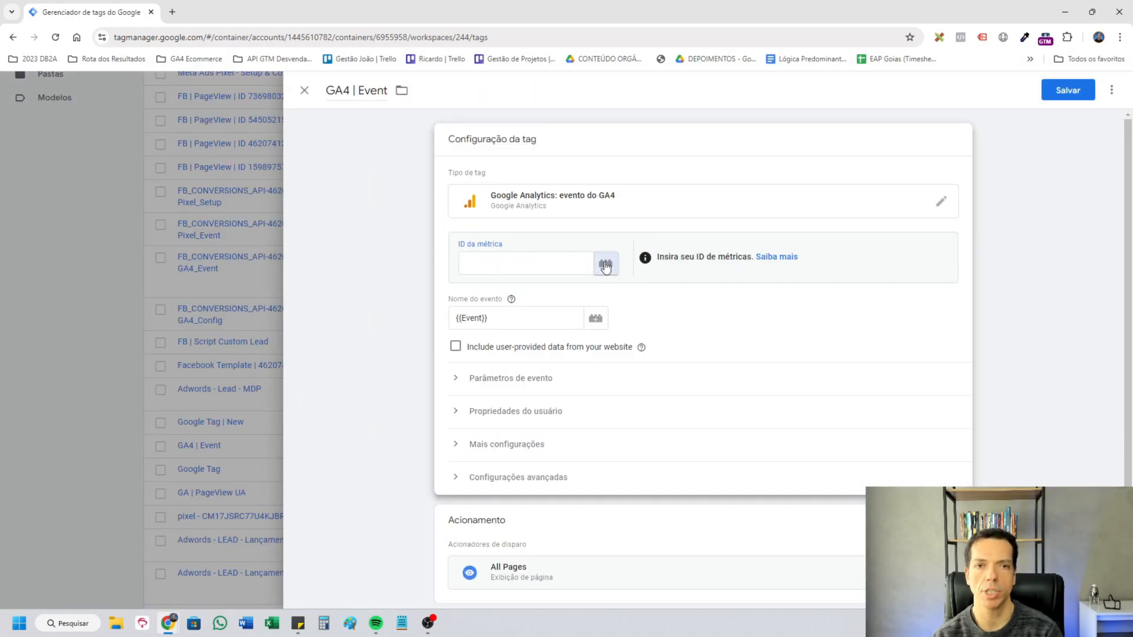
click(605, 266)
click(1103, 89)
click(809, 195)
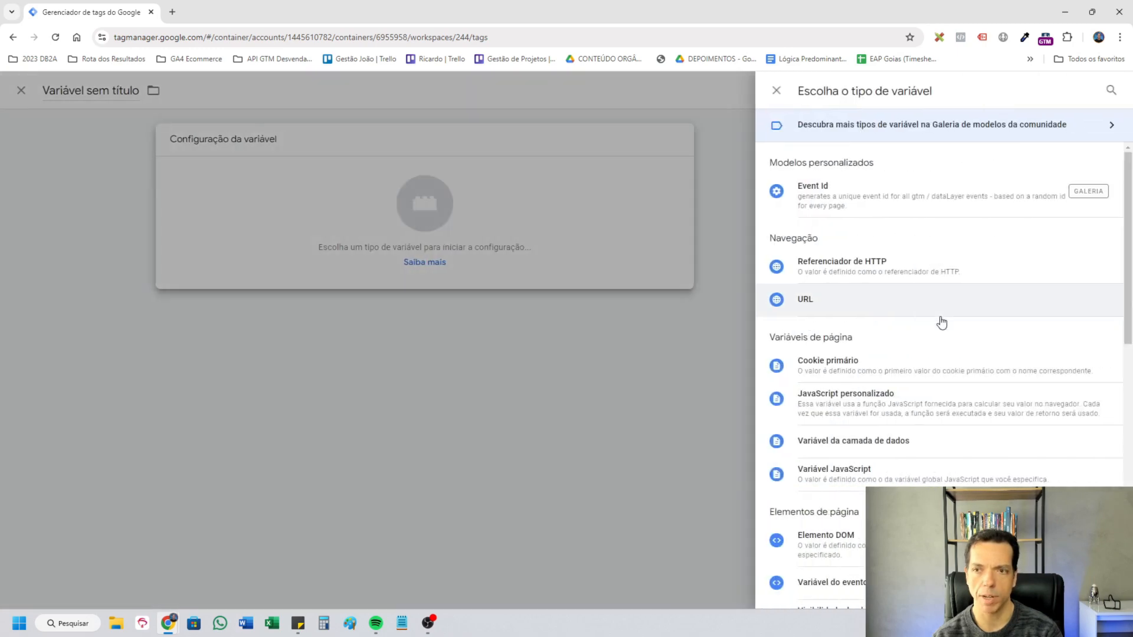
scroll(938, 354, down, 5)
click(931, 524)
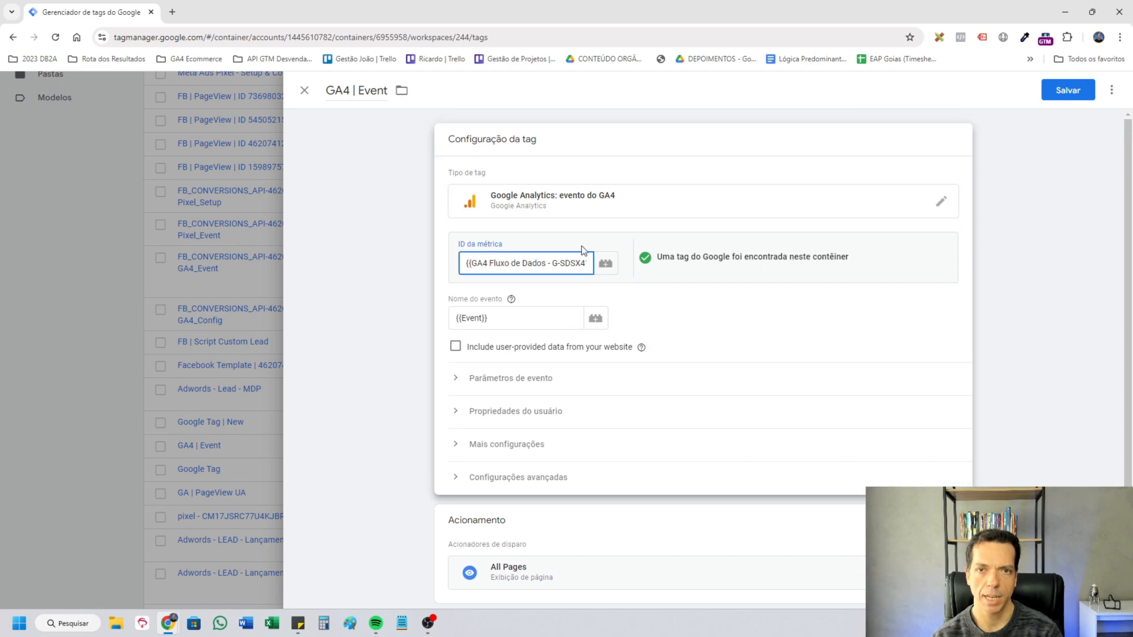
Change the tag type to Tag do Google and set its tag ID to {{GA4 Fluxo de Dados - G-SDSX411SXW}}.
click(945, 206)
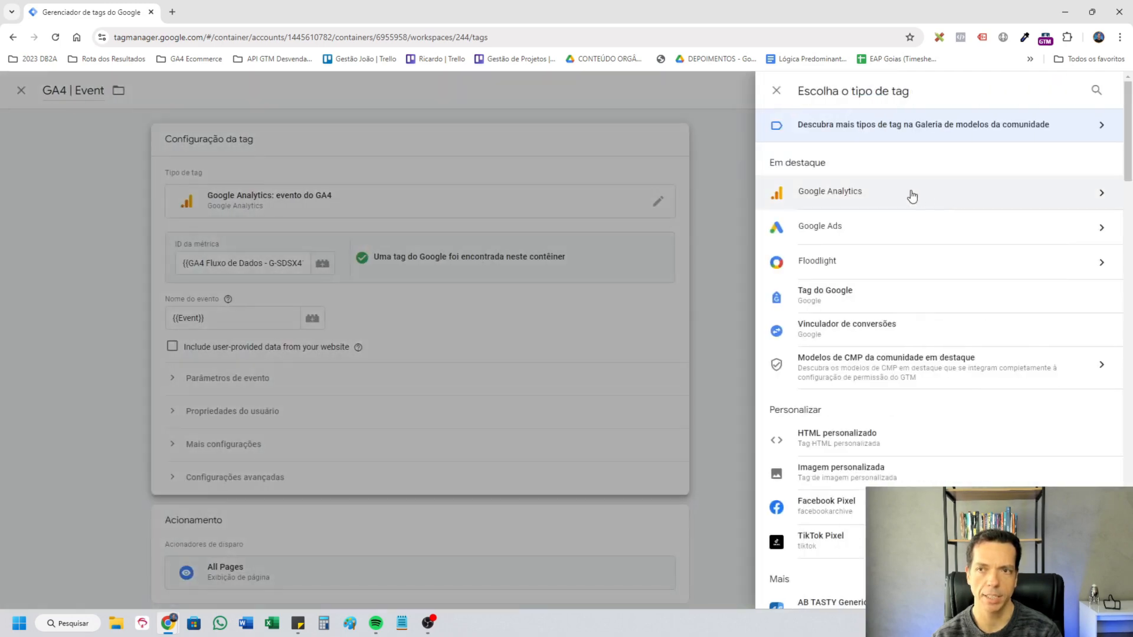
click(911, 194)
click(914, 171)
text({{ga)
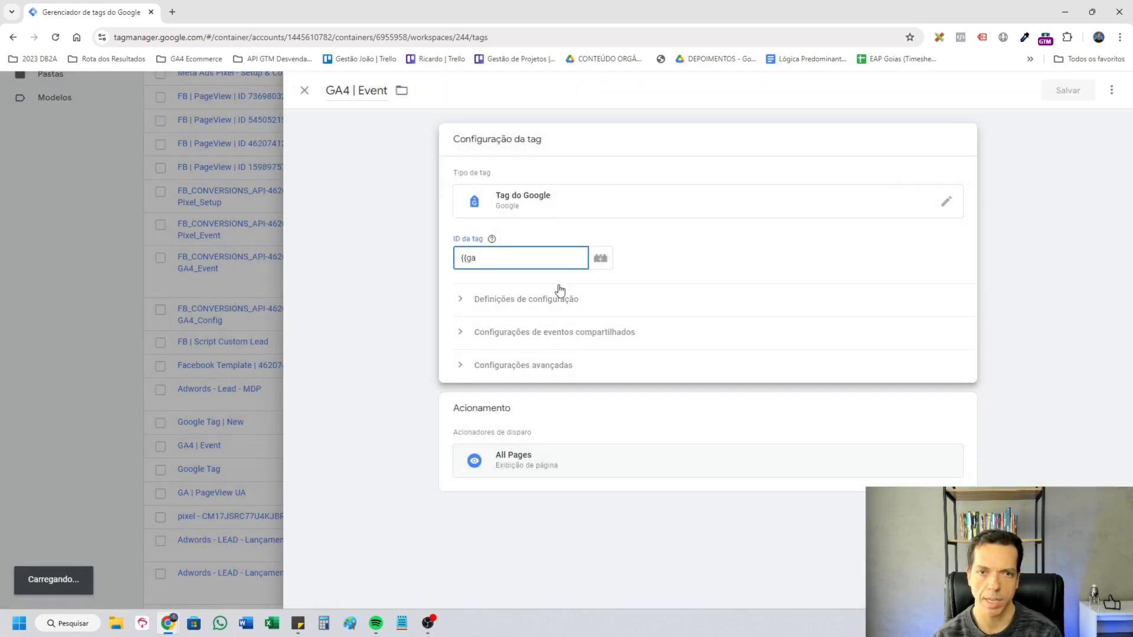
text({{)
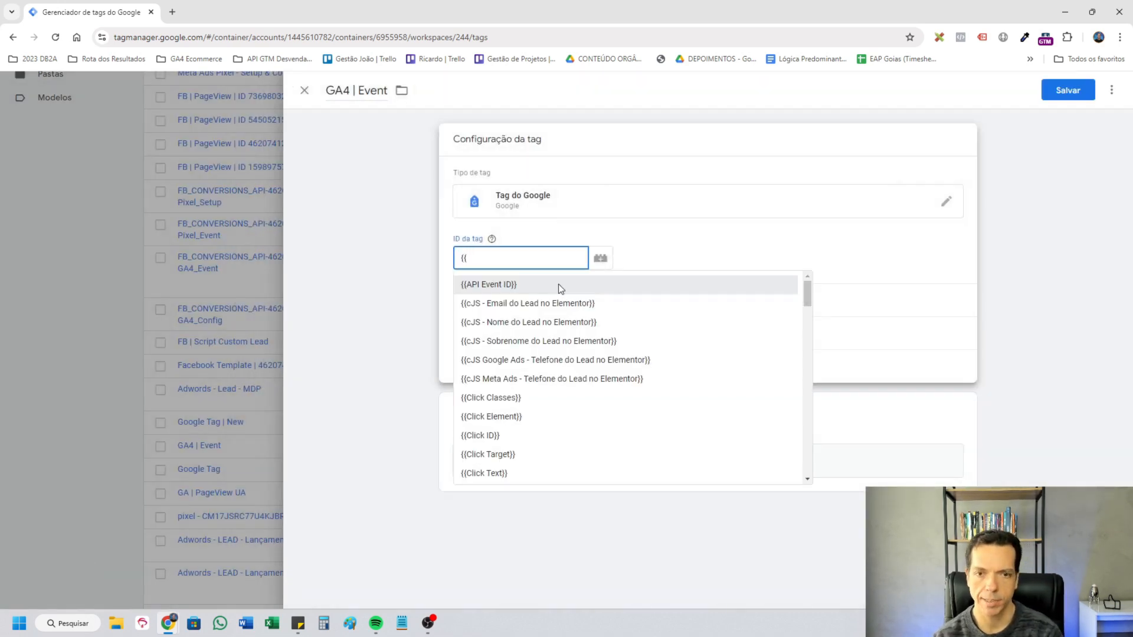
click(559, 286)
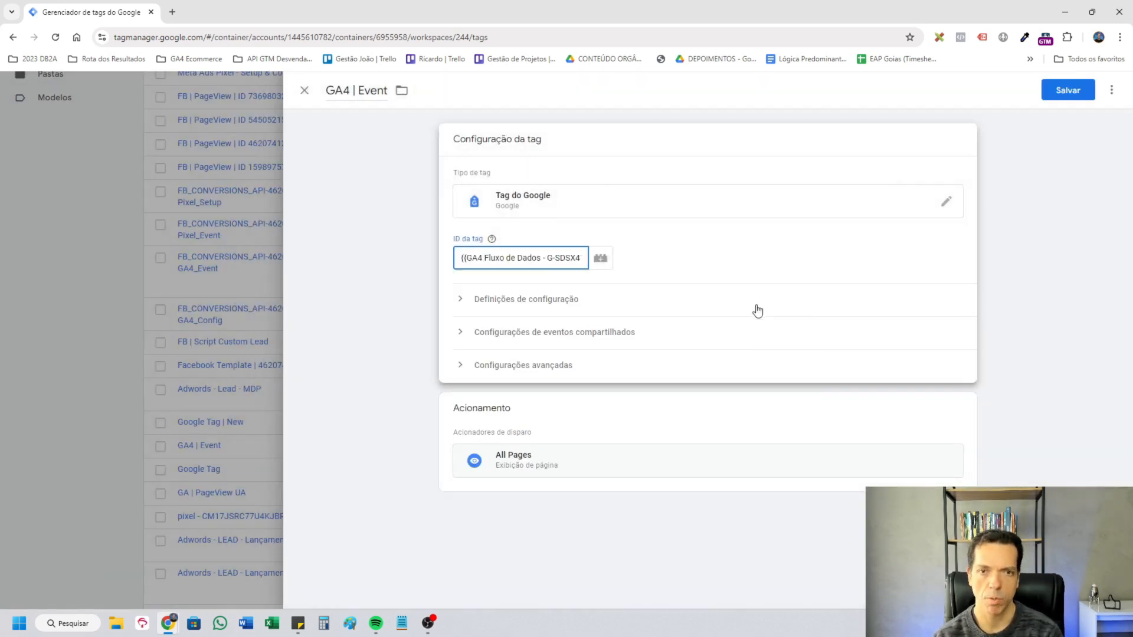
Add the configuration parameter send_page_view with the value true and save the tag as GA4 Tag - Setup & Pageview.
click(564, 304)
click(546, 410)
click(572, 415)
text(send_page)
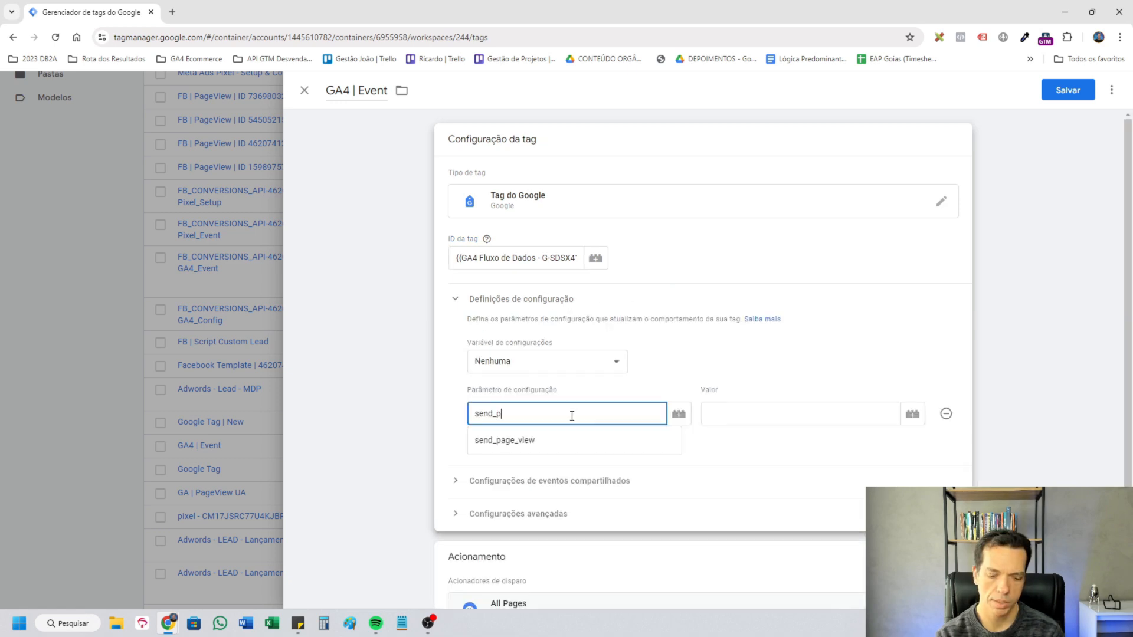
text(_view)
key(Tab)
text(true)
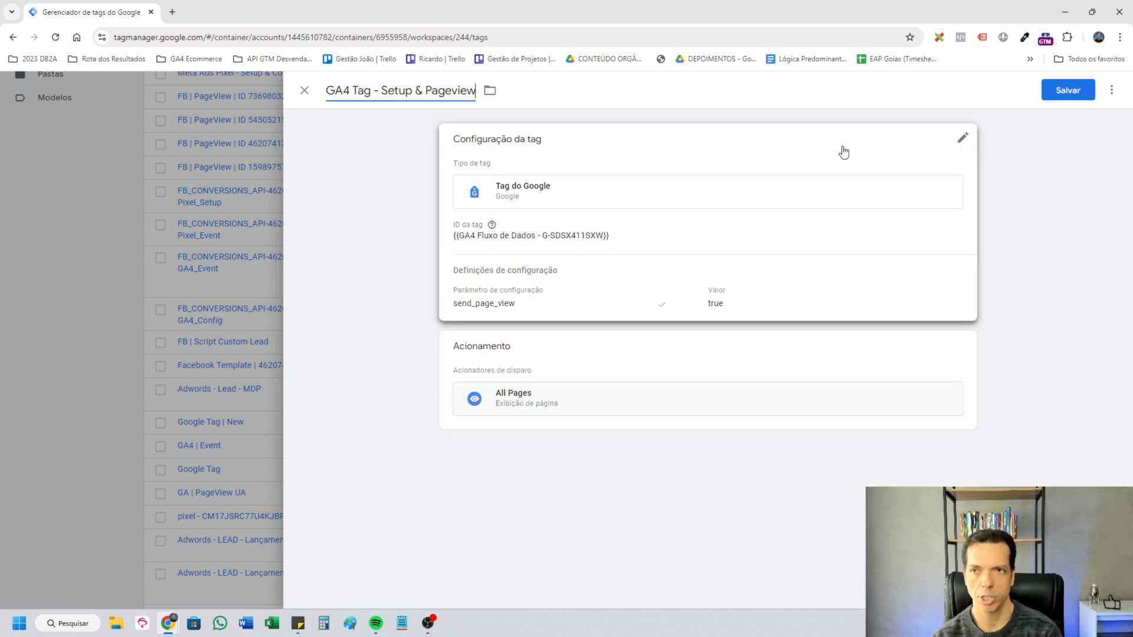
click(1071, 96)
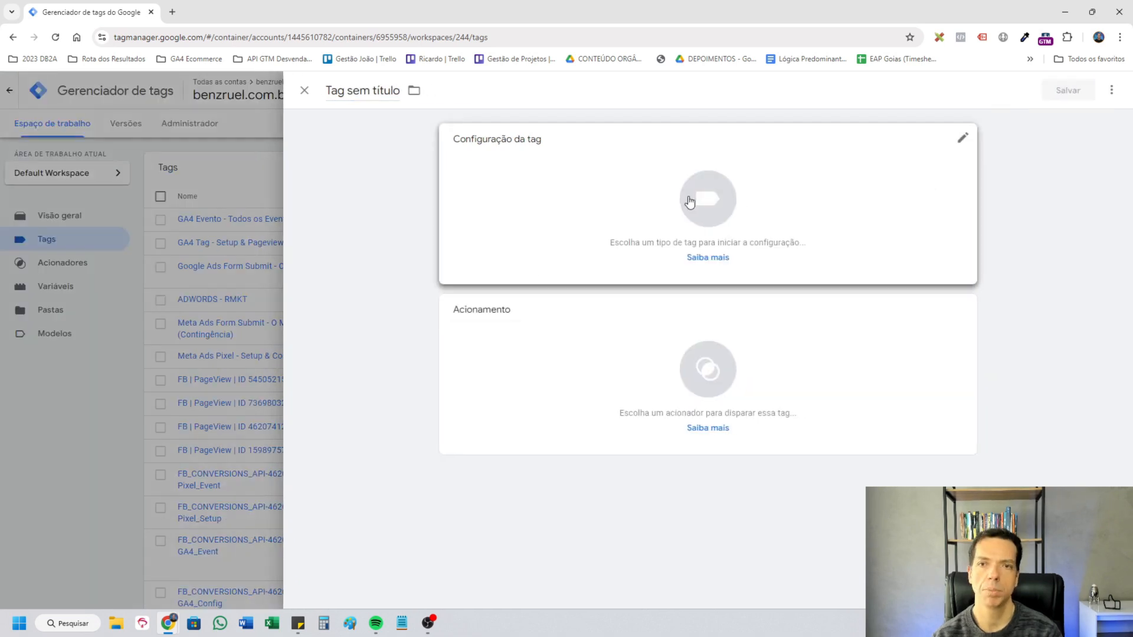
Start a new GA4 event tag and set its metric ID to {{GA4 Fluxo de Dados - G-SDSX411SXW}}.
click(956, 237)
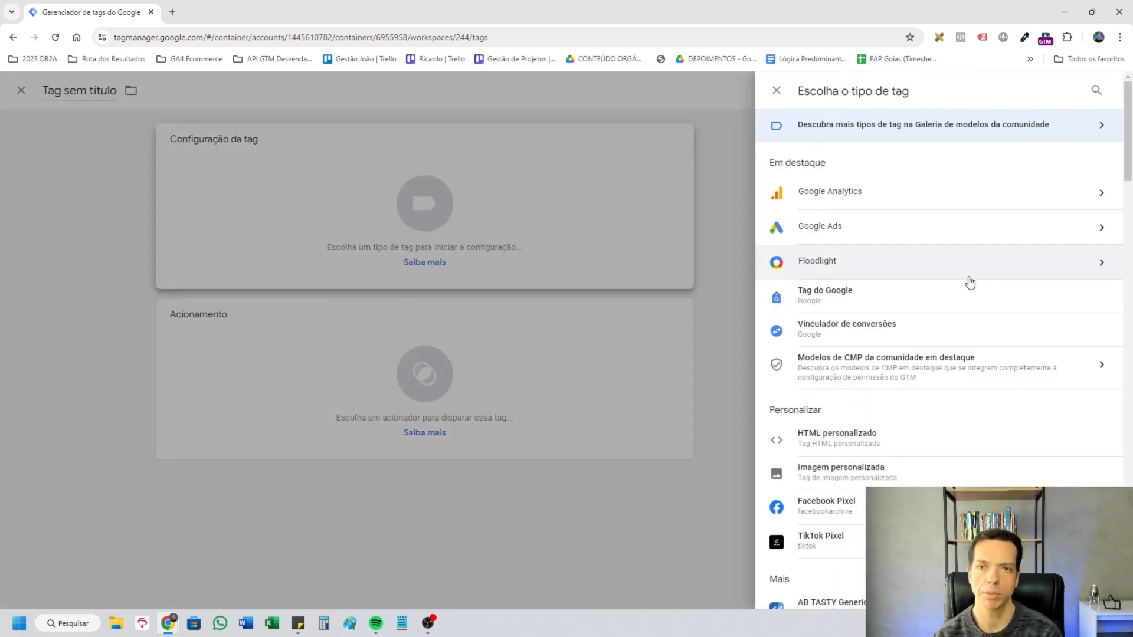
click(903, 195)
click(966, 212)
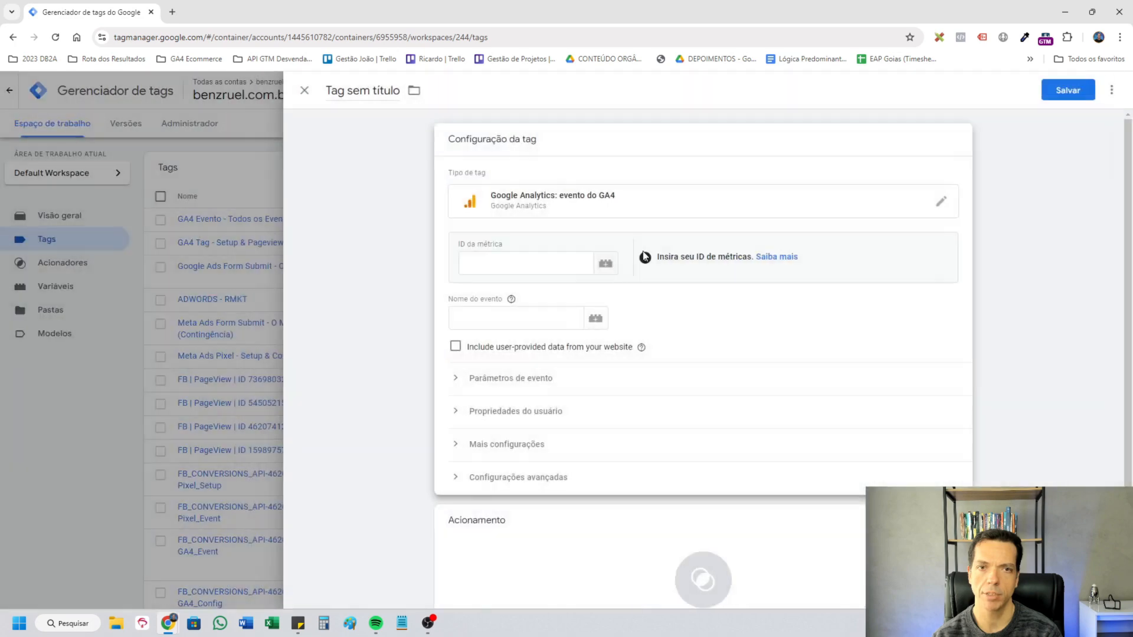
click(526, 262)
text({{fluxo)
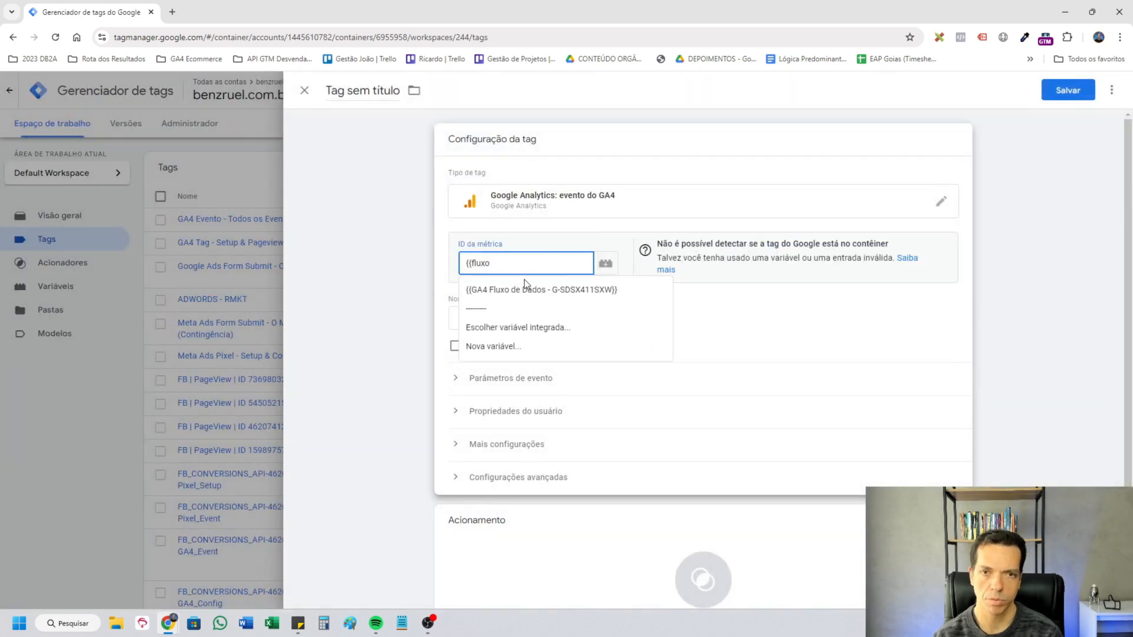
click(523, 288)
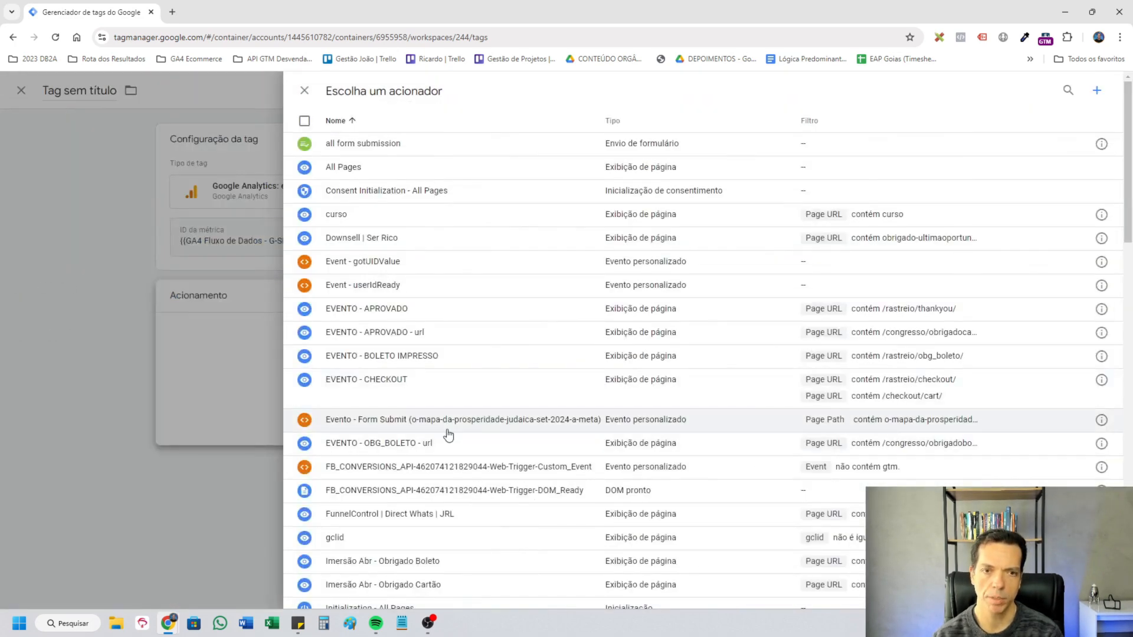
Assign the trigger Evento - Form Submit (o-mapa-da-prosperidade-judaica-set-2024-a-meta) to the GA4 event tag and name its event generate_lead.
click(518, 425)
click(513, 312)
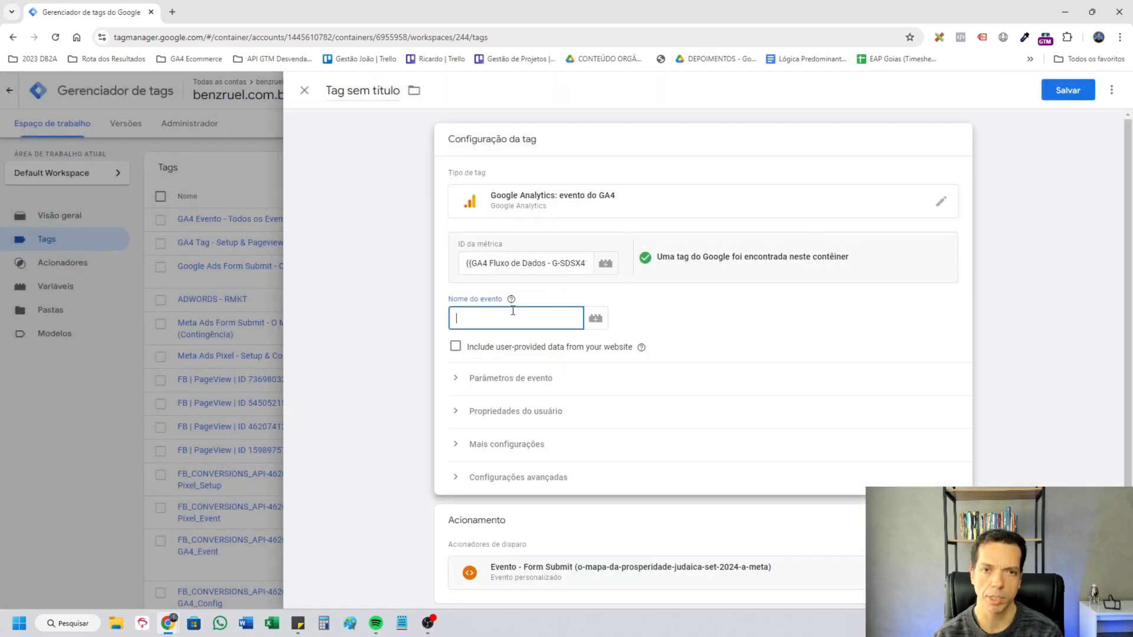
text(generate_lead)
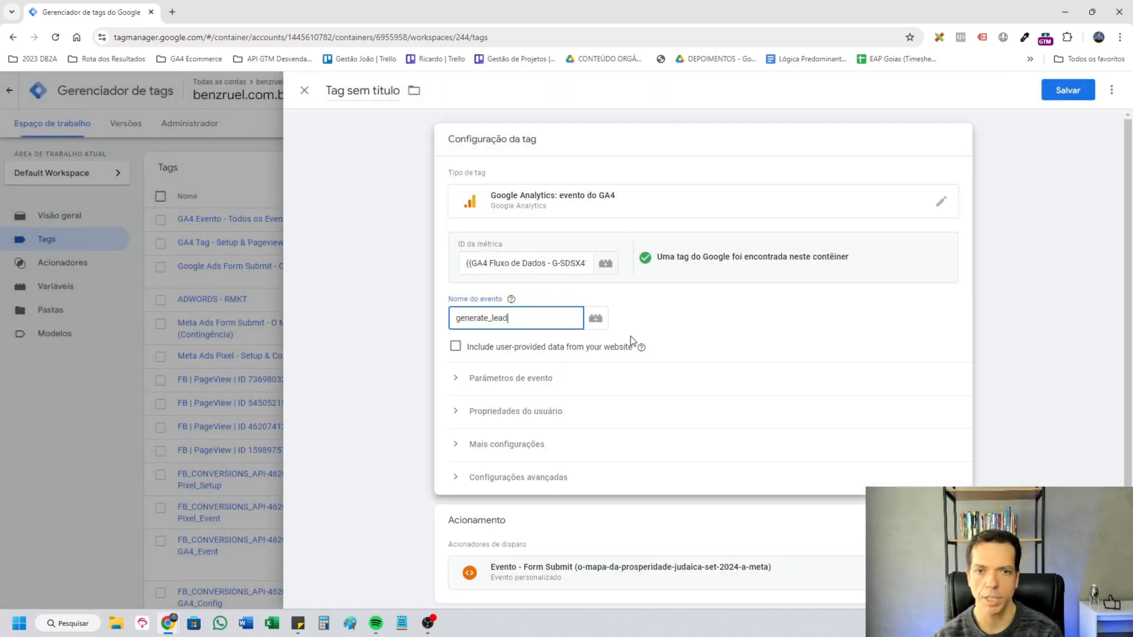
Include user-provided data from the website in the GA4 event tag, using {{Dados fornecidos pelo usuário - Lead}}.
click(637, 344)
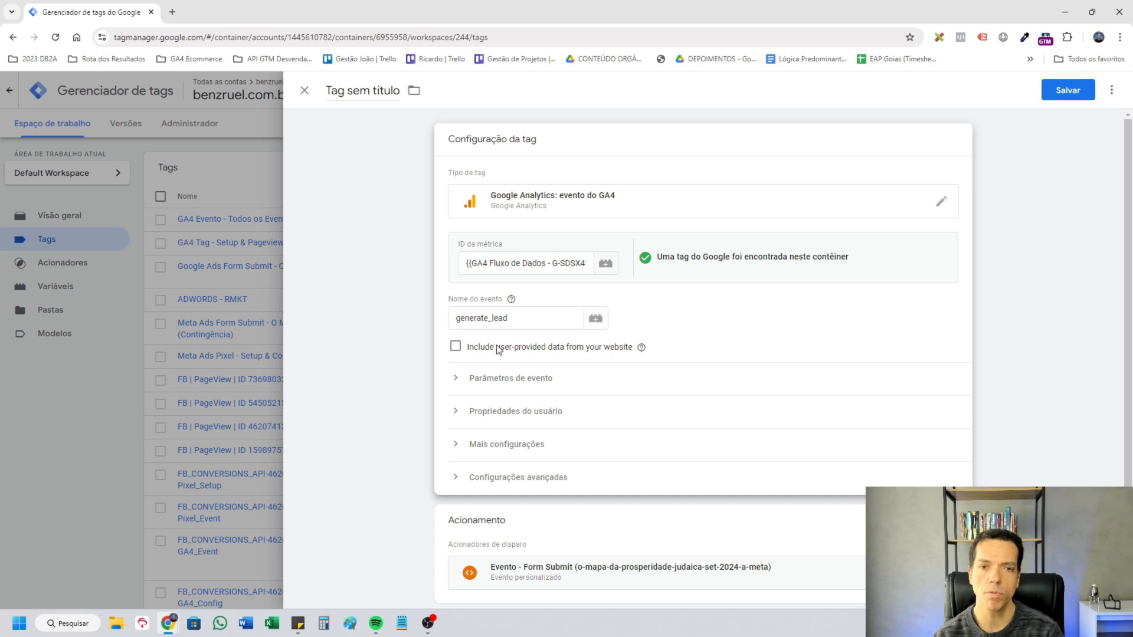
click(456, 347)
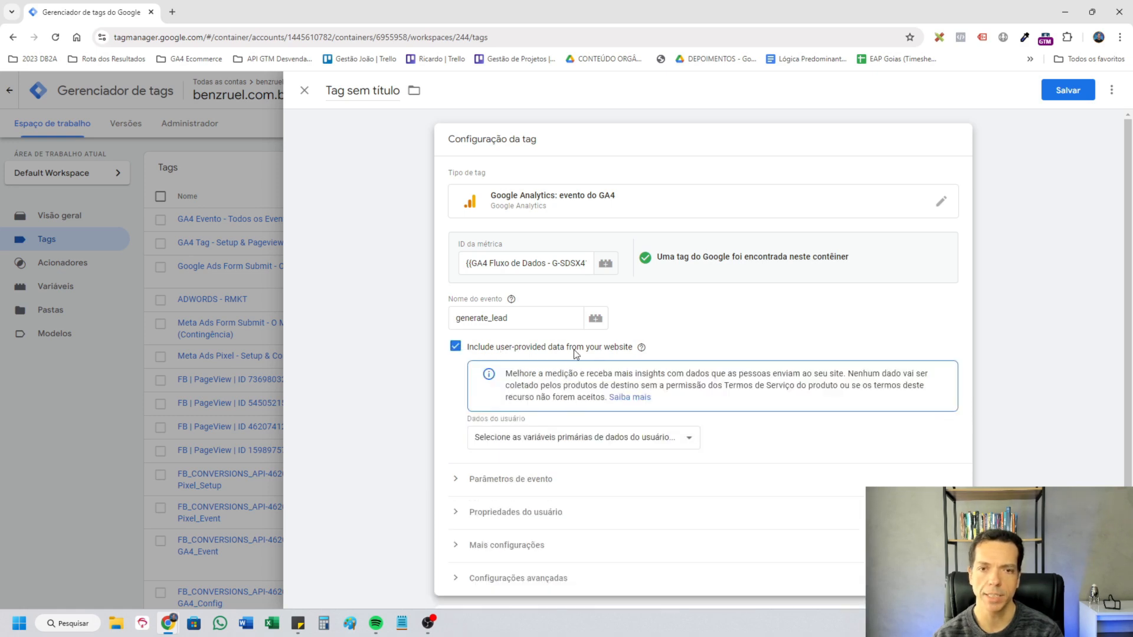
click(641, 438)
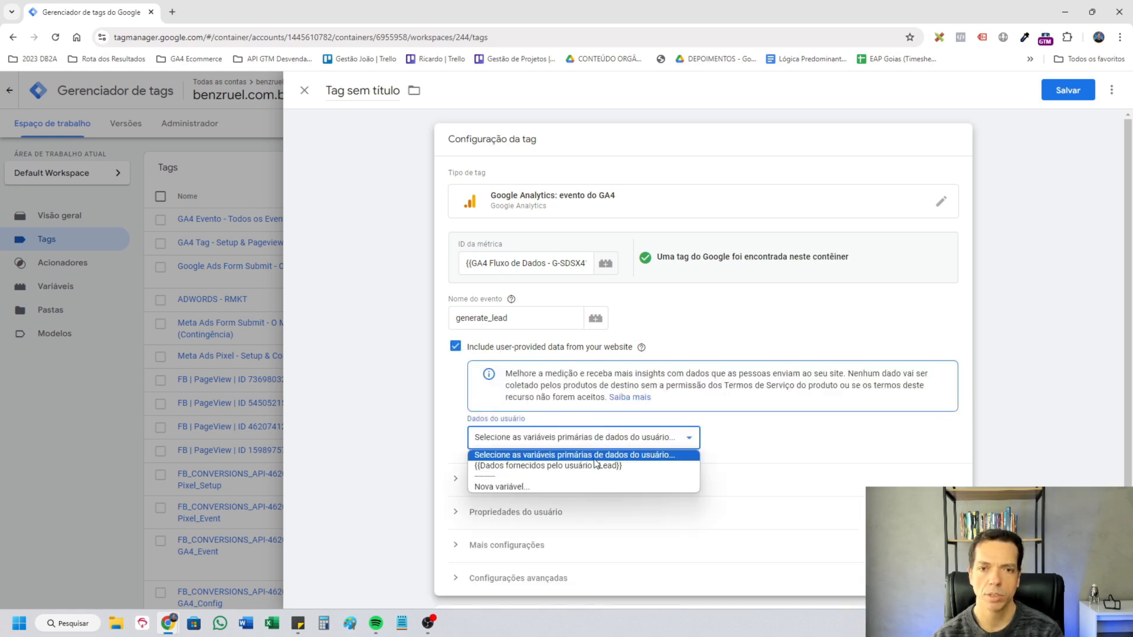
click(595, 466)
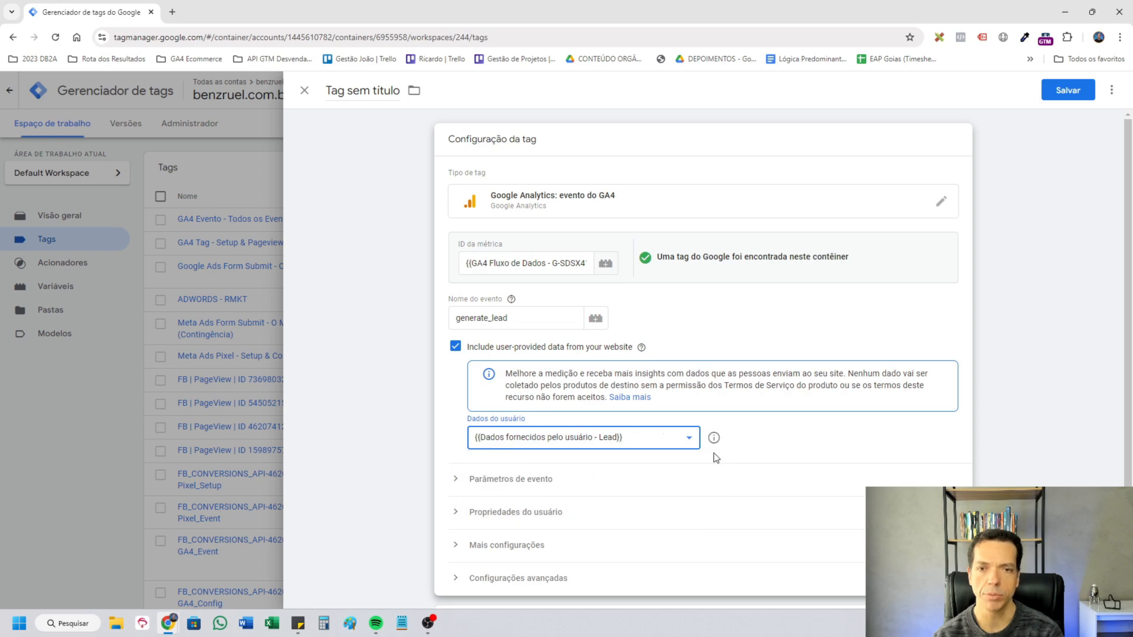
Check the tag's remaining settings and save it as GA4 Form Submit - O Mapa da Prosperidade.
click(767, 448)
scroll(822, 458, down, 1)
click(823, 458)
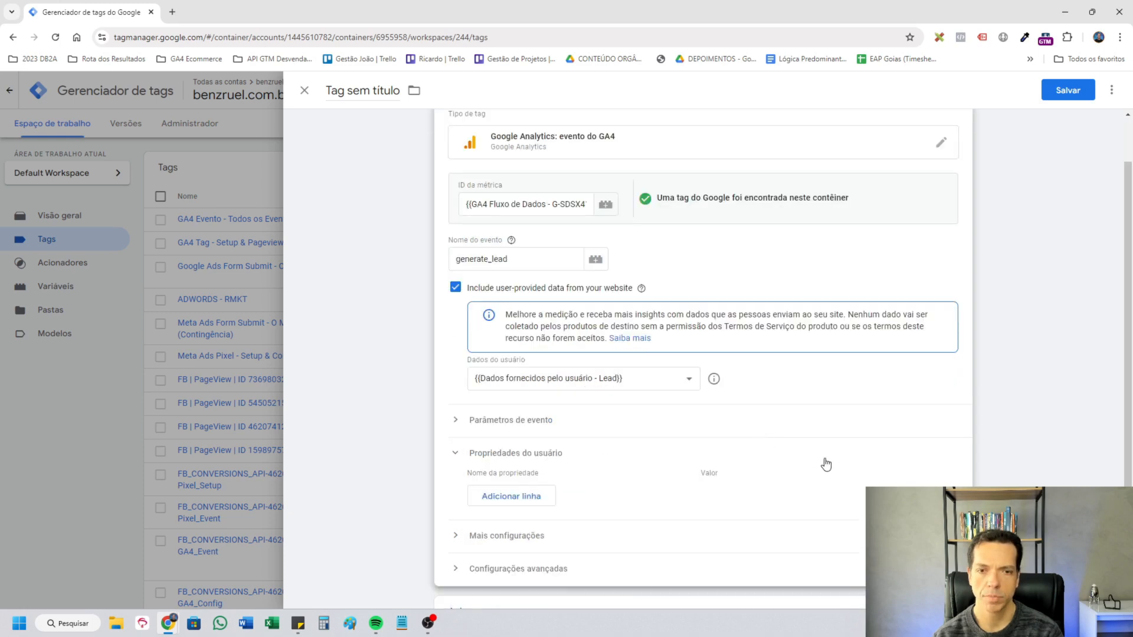
scroll(822, 458, down, 2)
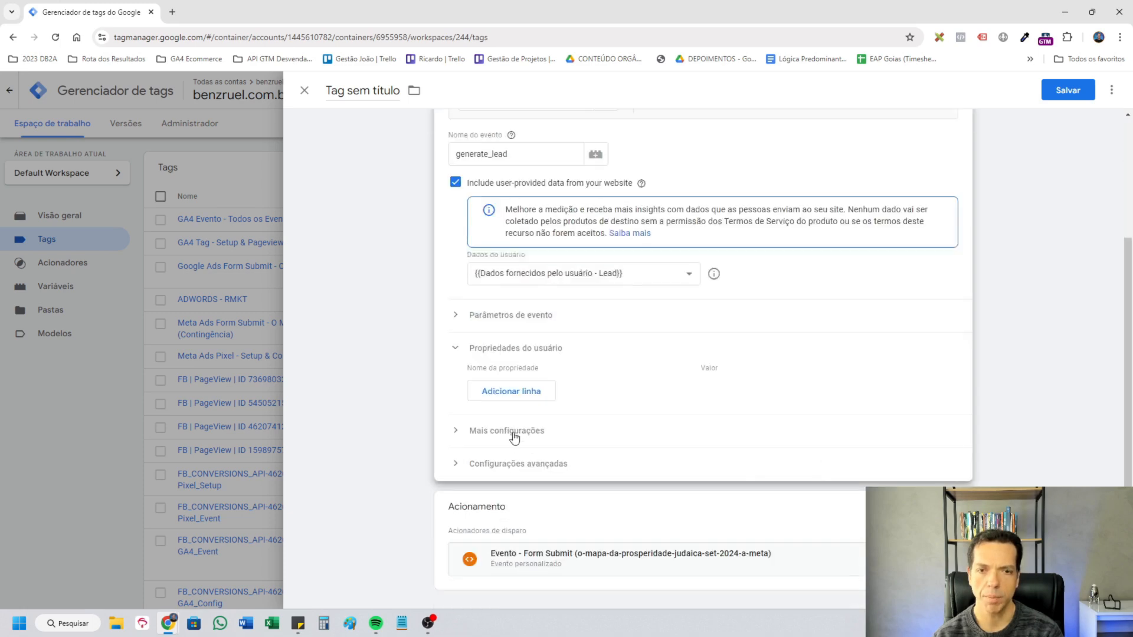
click(491, 391)
click(545, 396)
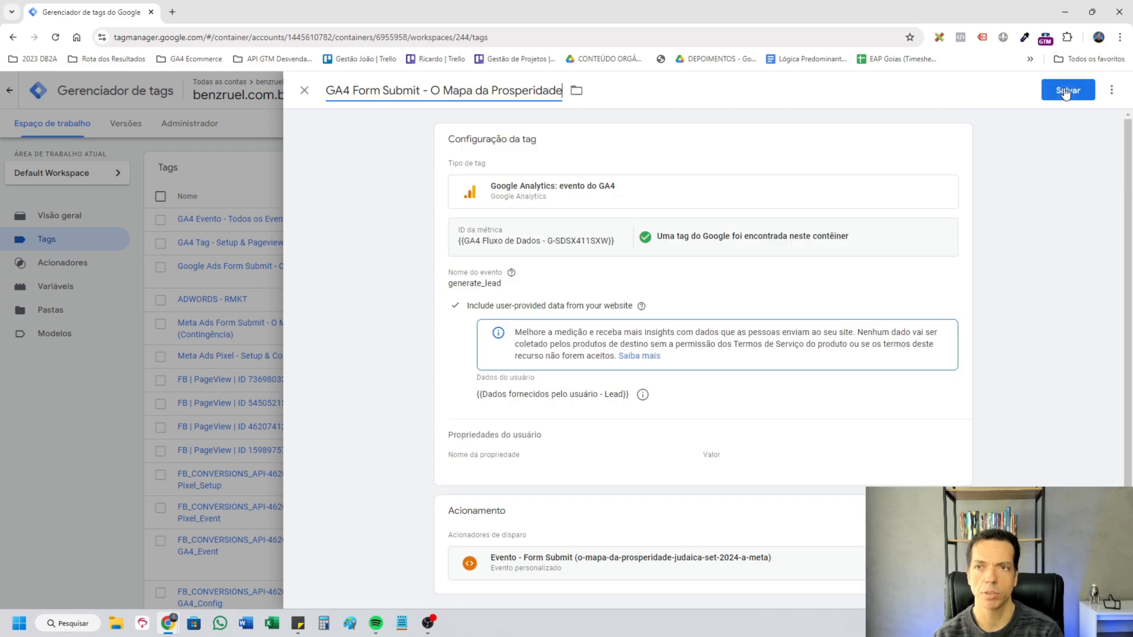
click(1068, 90)
click(890, 281)
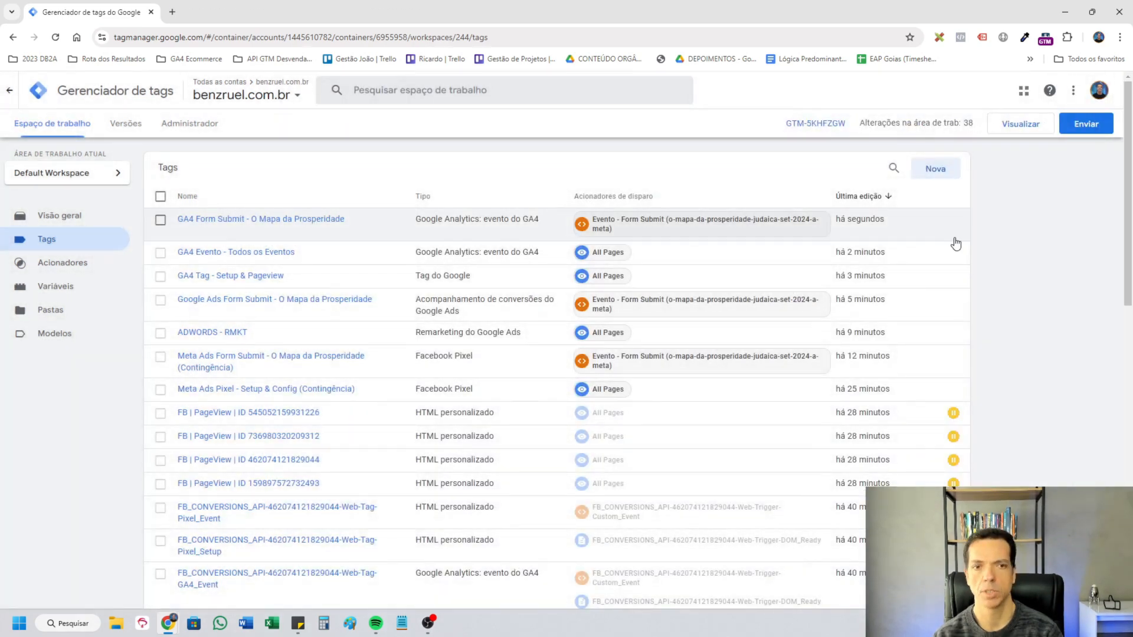
Preview the container and connect Tag Assistant to the O Mapa da Prosperidade Judaica landing page.
click(1027, 126)
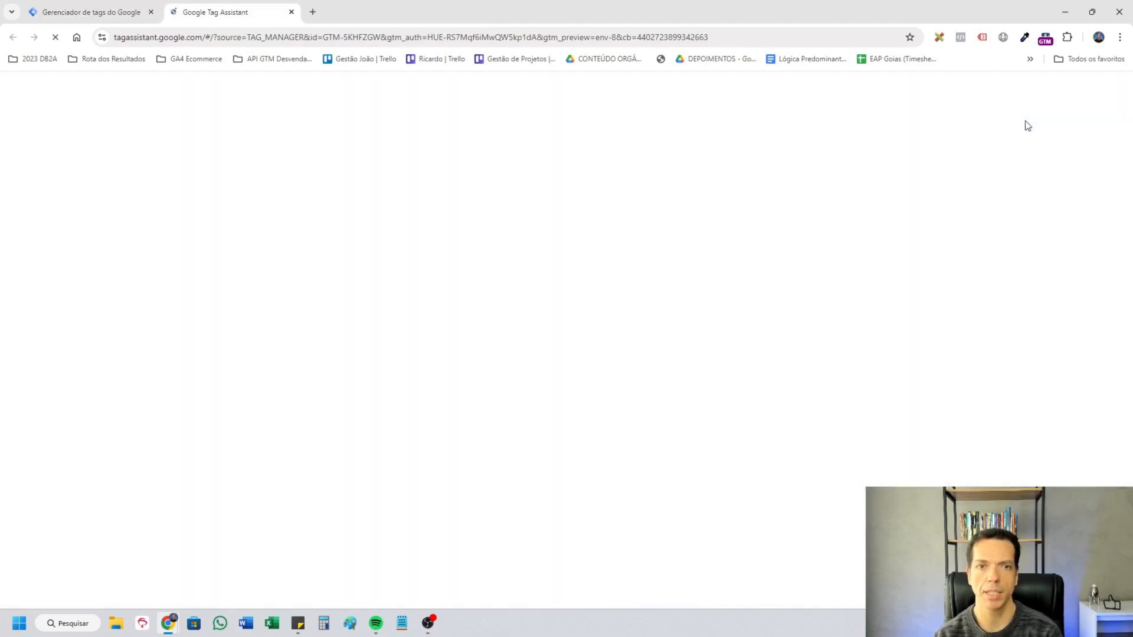
click(583, 356)
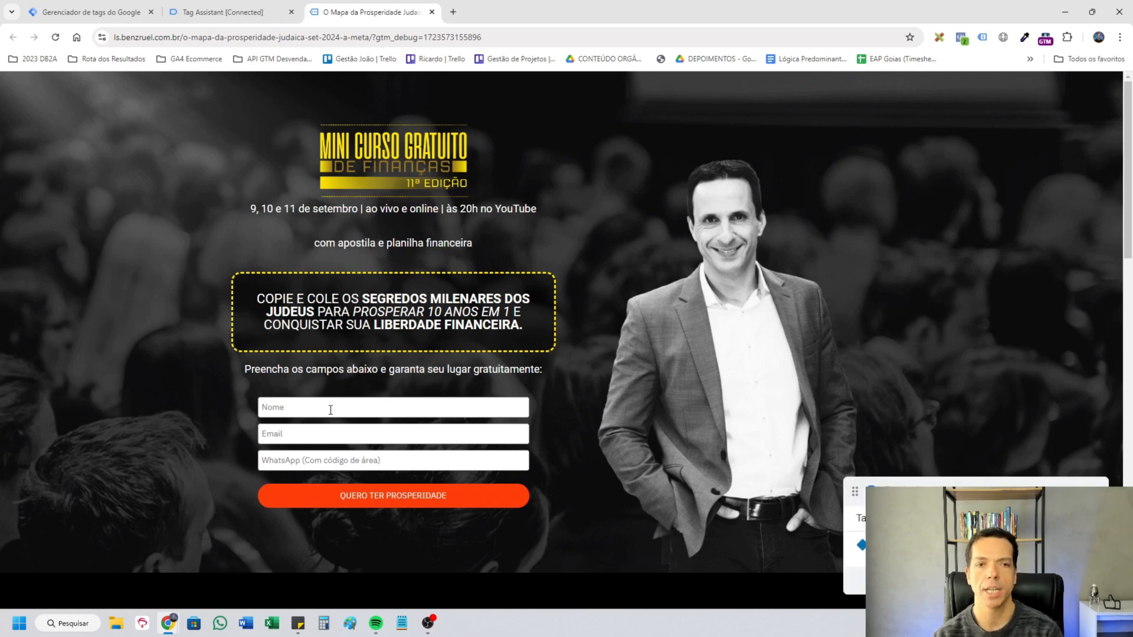
Fill in the landing page form with a test name, e-mail and WhatsApp number, and submit it.
click(350, 407)
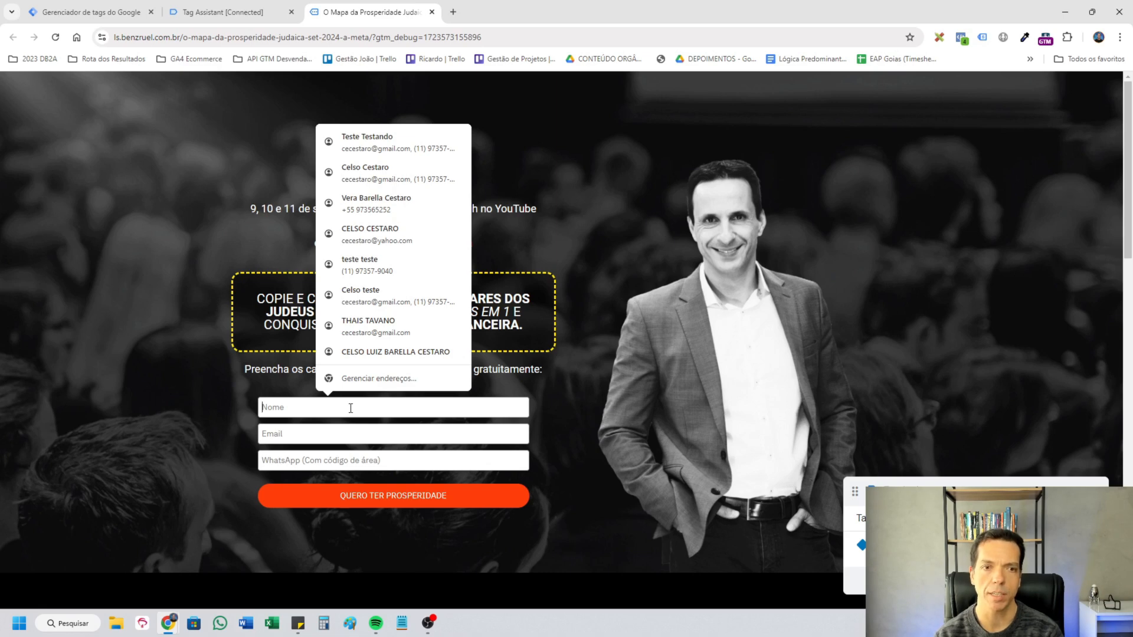
click(360, 265)
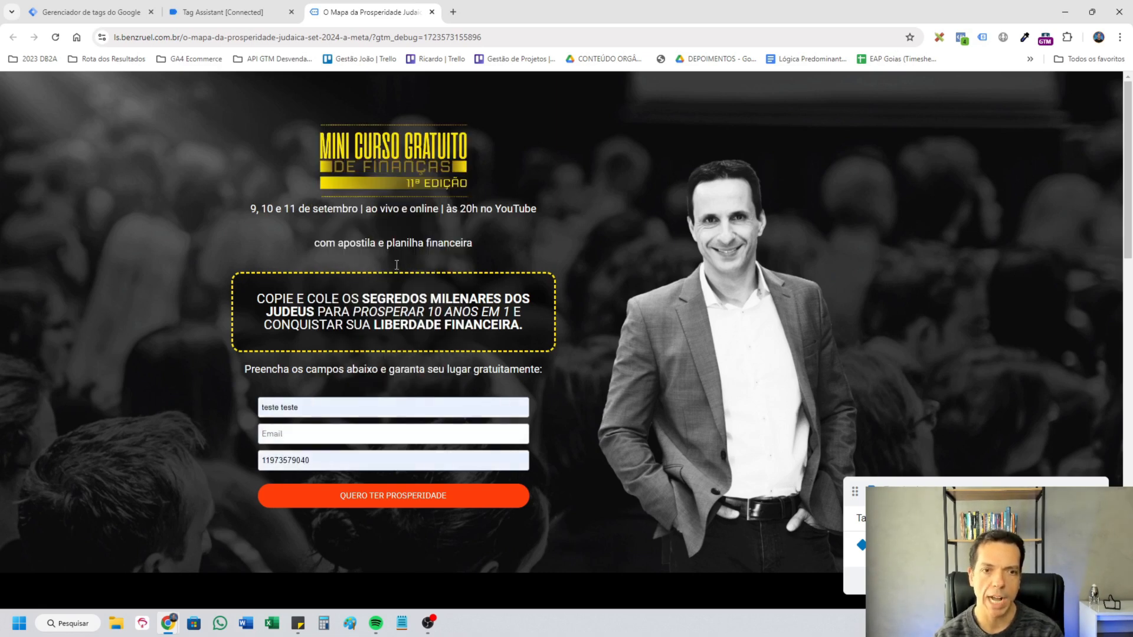
click(354, 434)
text(teste)
click(363, 463)
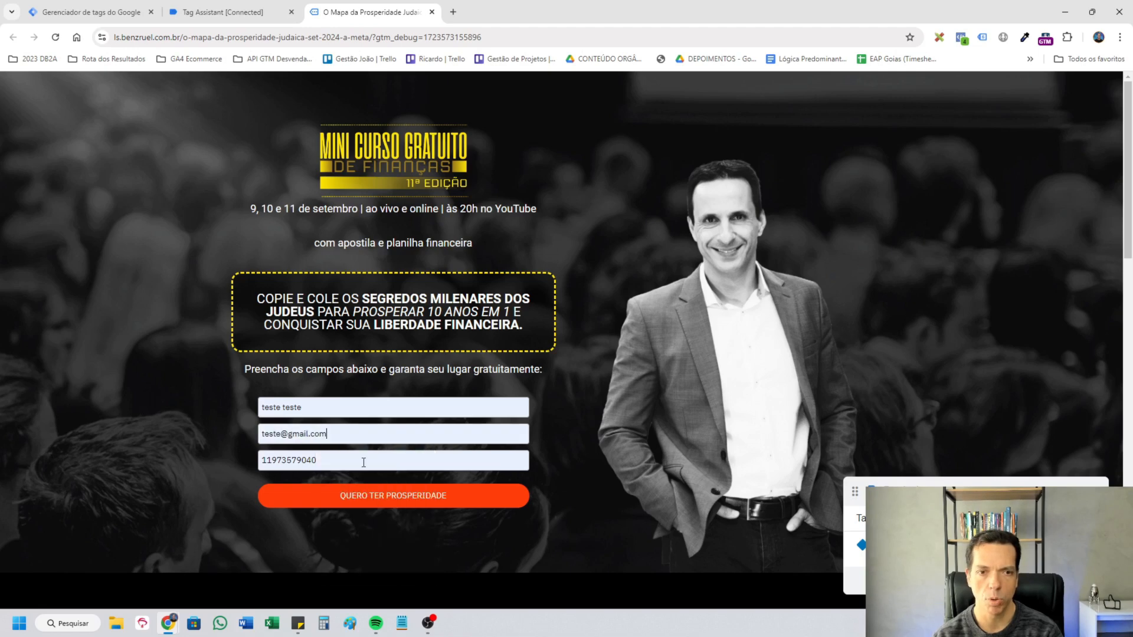
click(419, 496)
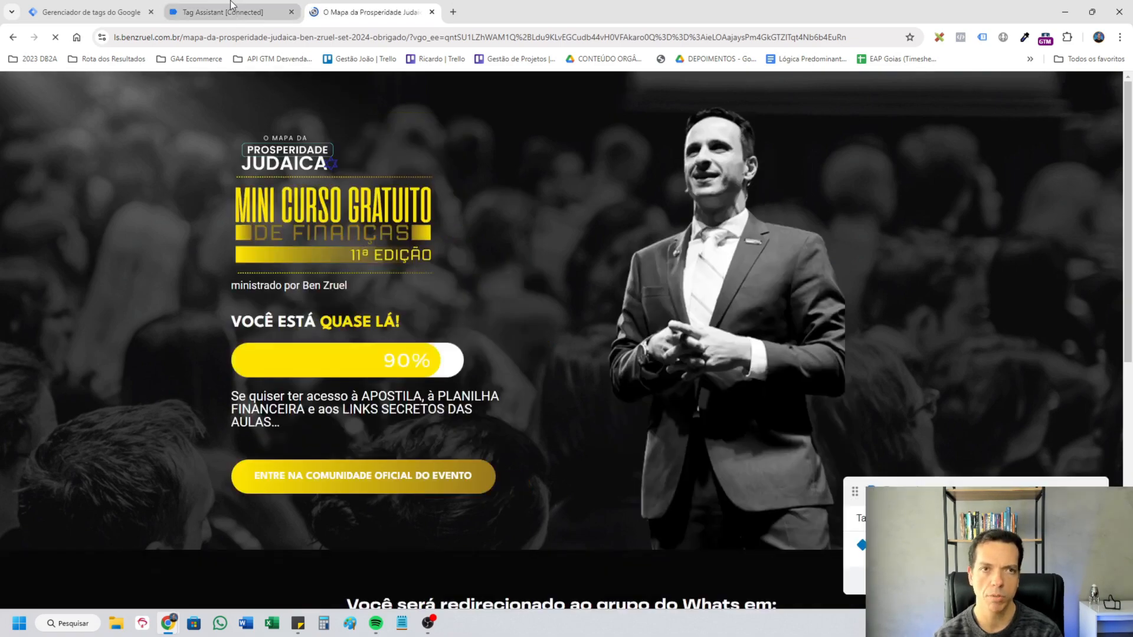
Switch to Tag Assistant and examine the fired tags and recorded events for the test submission.
click(232, 6)
click(595, 296)
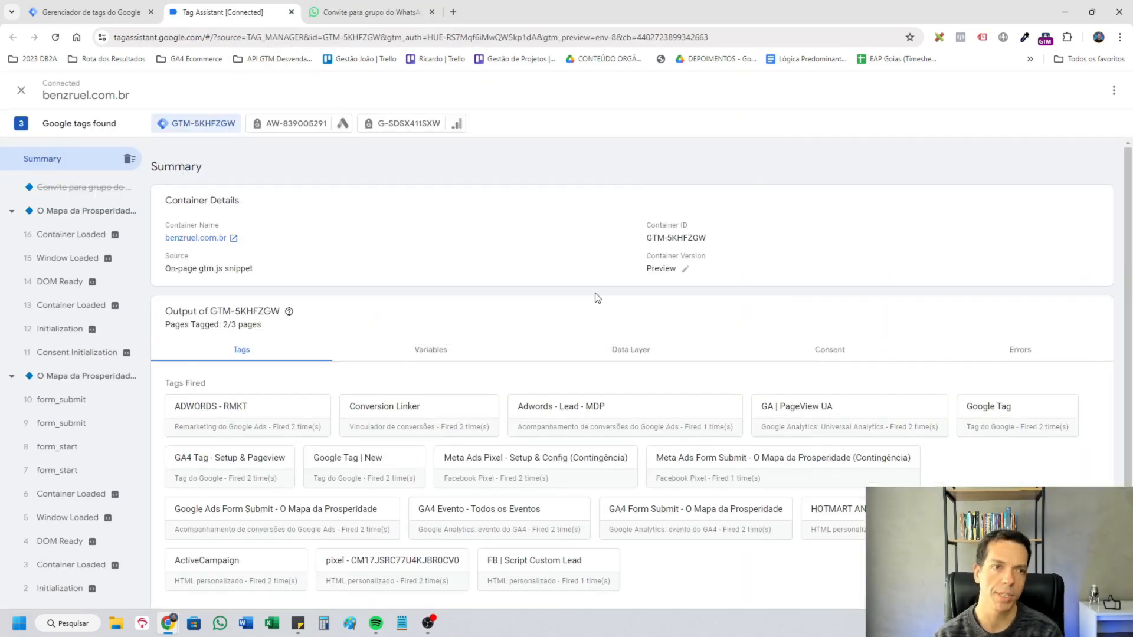
click(322, 11)
click(225, 12)
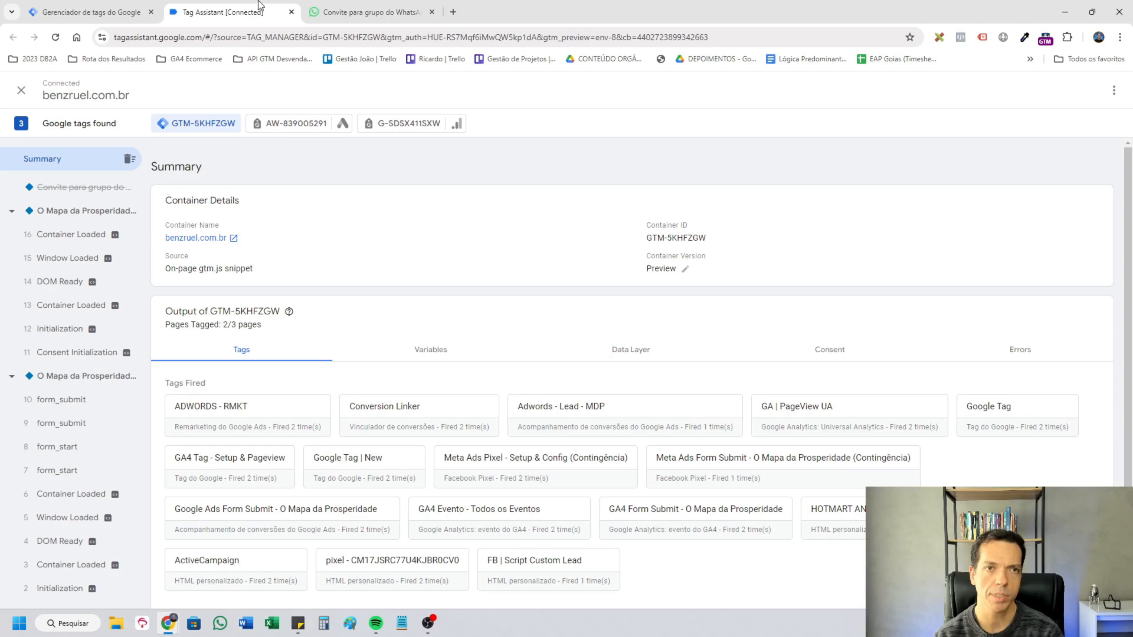
Inspect form_submit event 9 and examine all properties of its Meta Ads Form Submit - O Mapa da Prosperidade (Contingência) tag, including the advanced matching data.
click(98, 424)
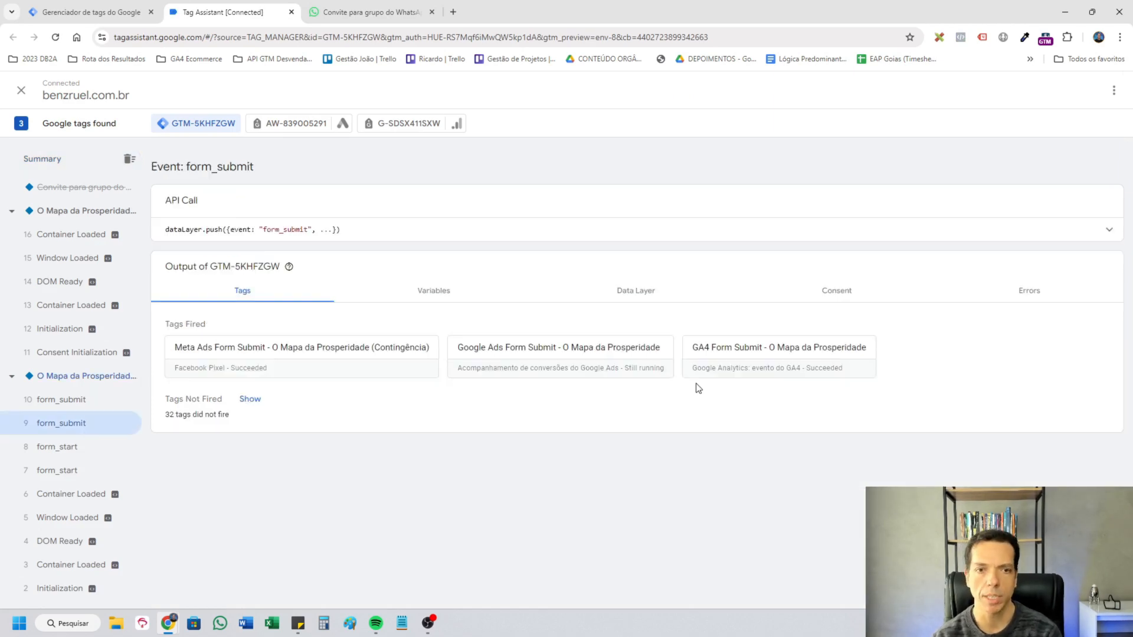
click(317, 363)
click(662, 373)
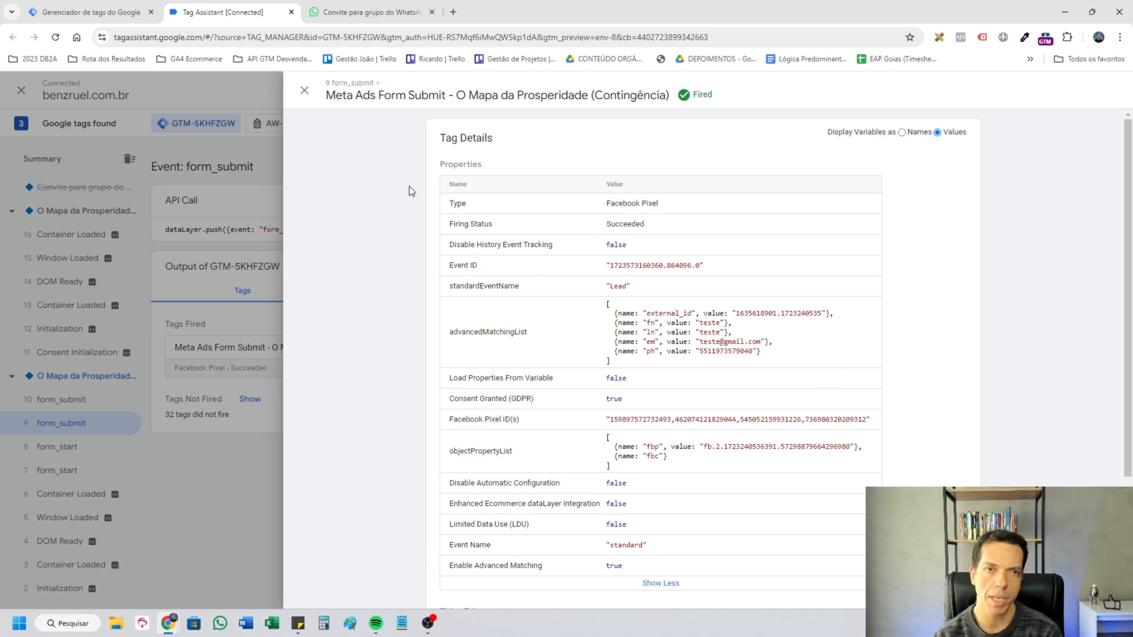
click(308, 95)
Examine the full properties of the Google Ads and GA4 Form Submit - O Mapa da Prosperidade tags, including the GA4 user data.
click(496, 353)
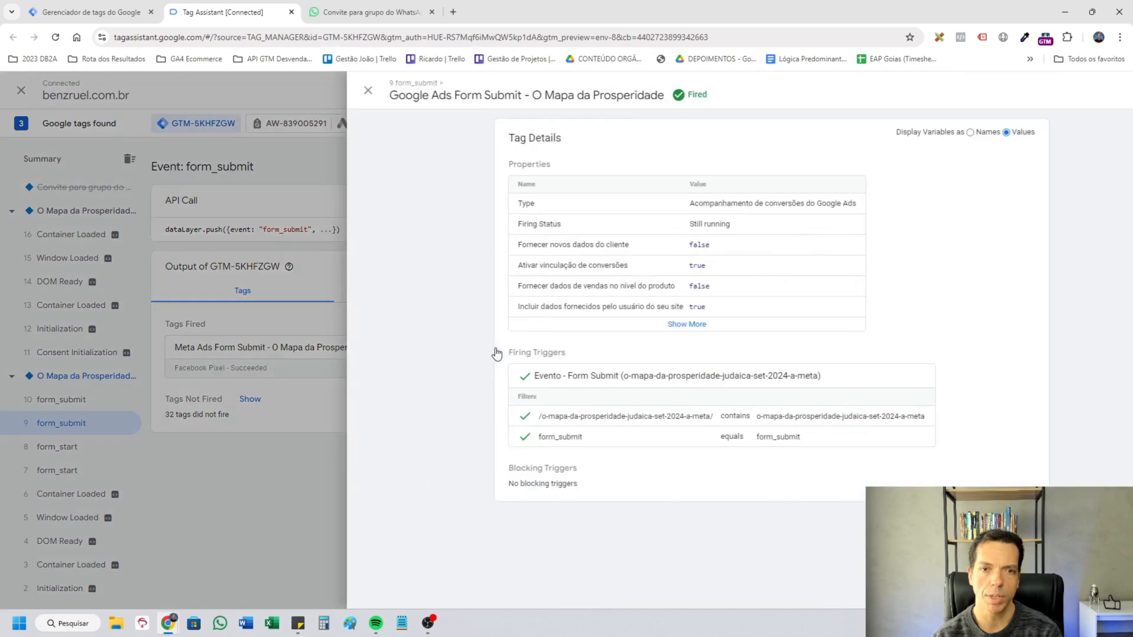
click(638, 327)
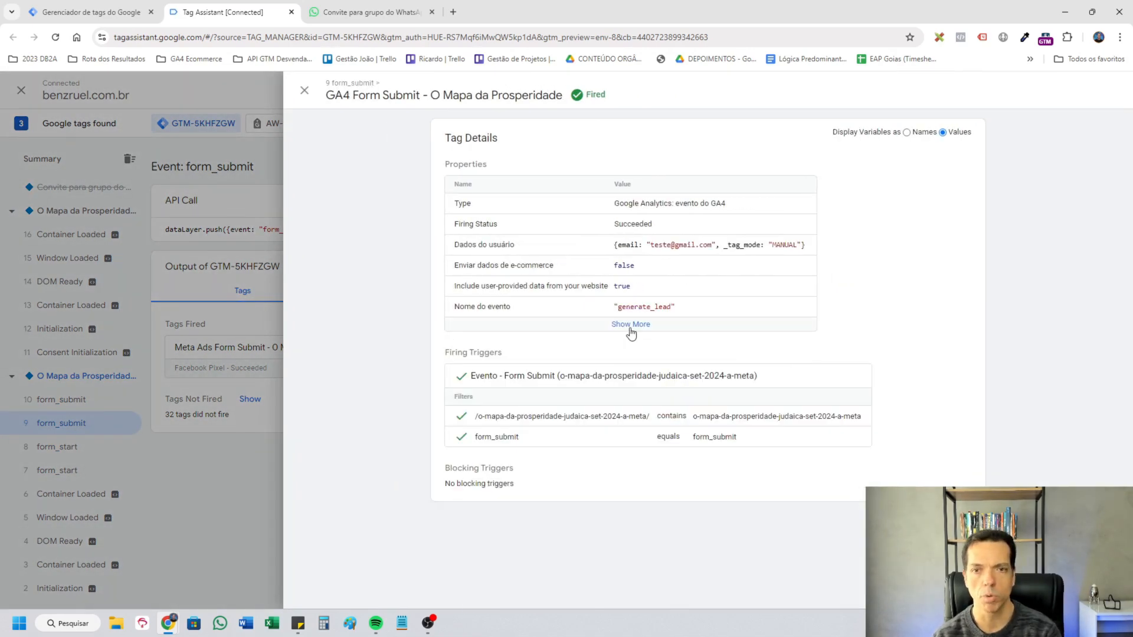
click(639, 325)
drag(814, 253, 654, 270)
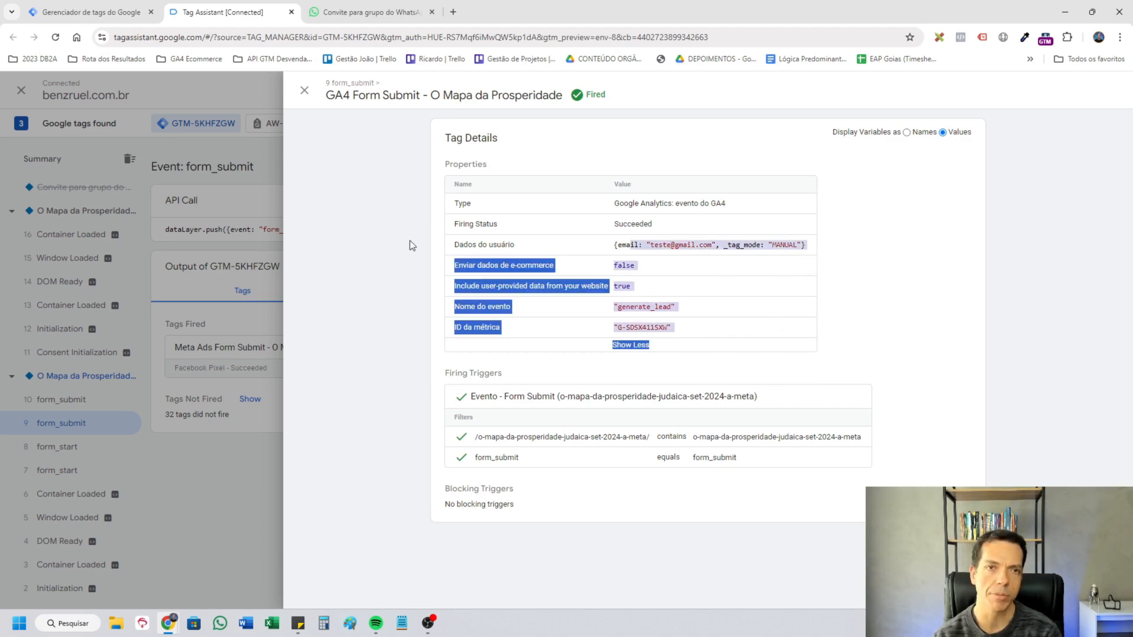
click(304, 89)
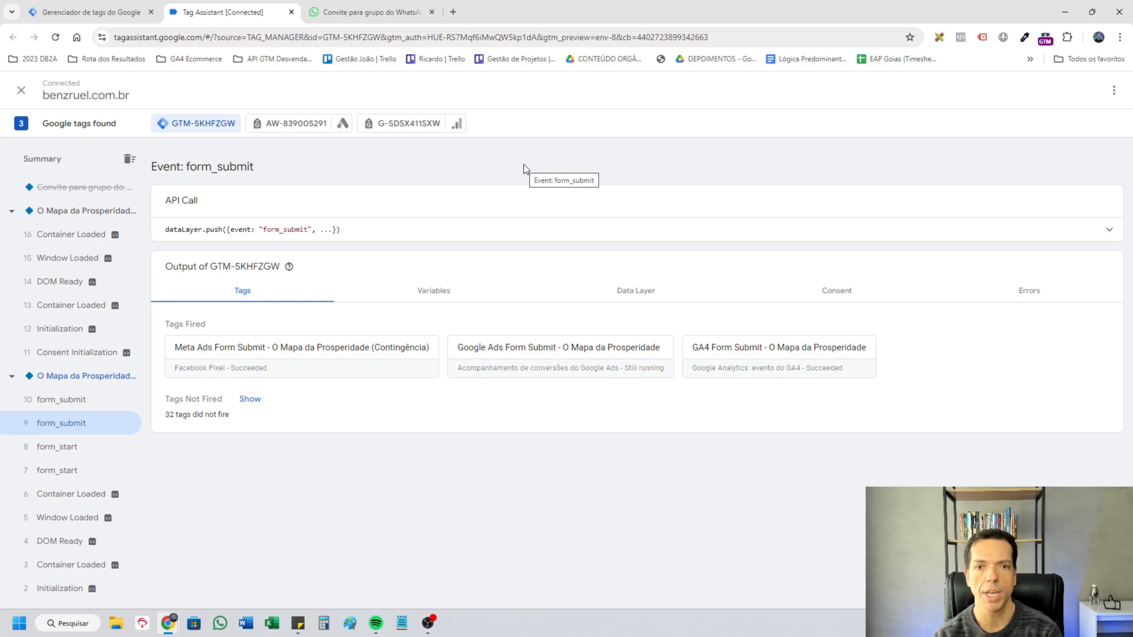
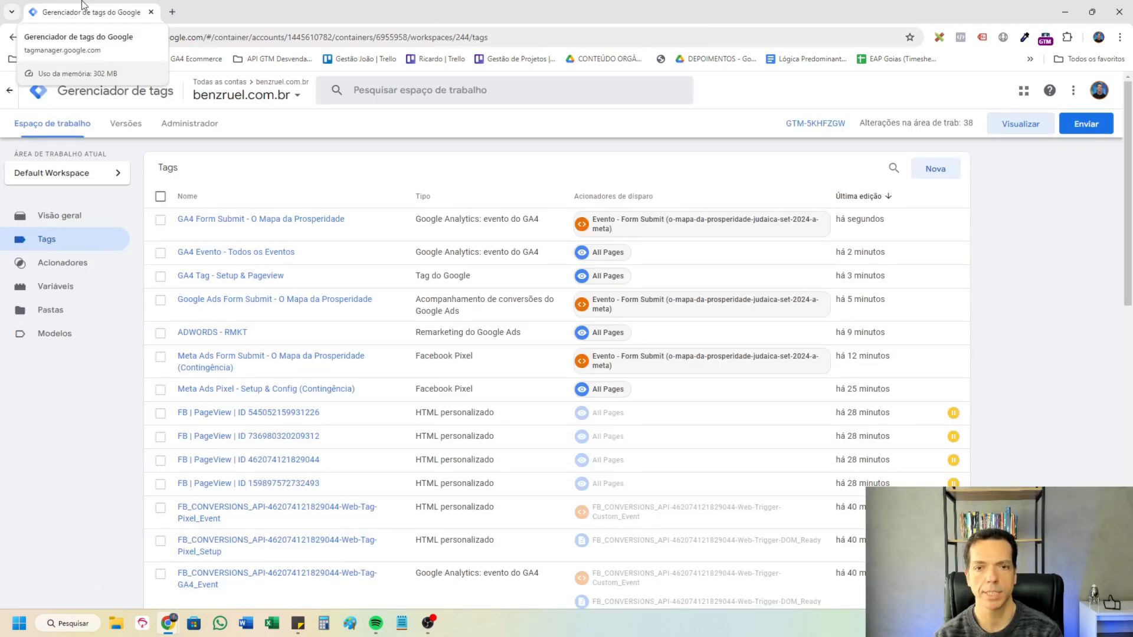
Create a Tag Manager account and Server container, both named SERVER benzruel, with country Brasil, and choose manual tagging server provisioning.
click(188, 124)
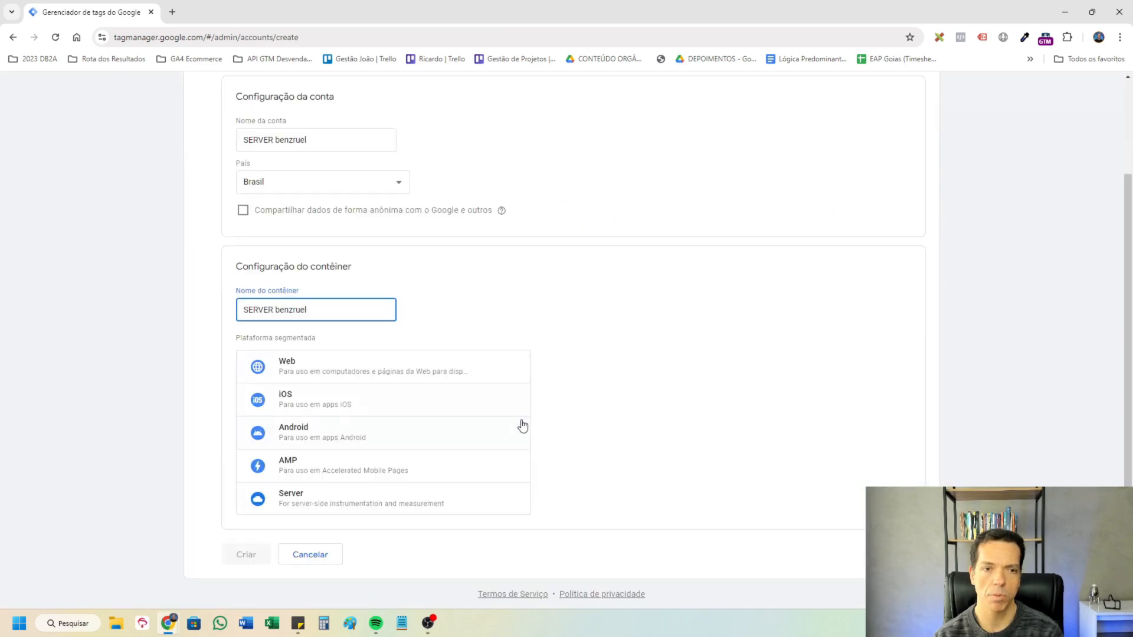
click(384, 507)
click(224, 555)
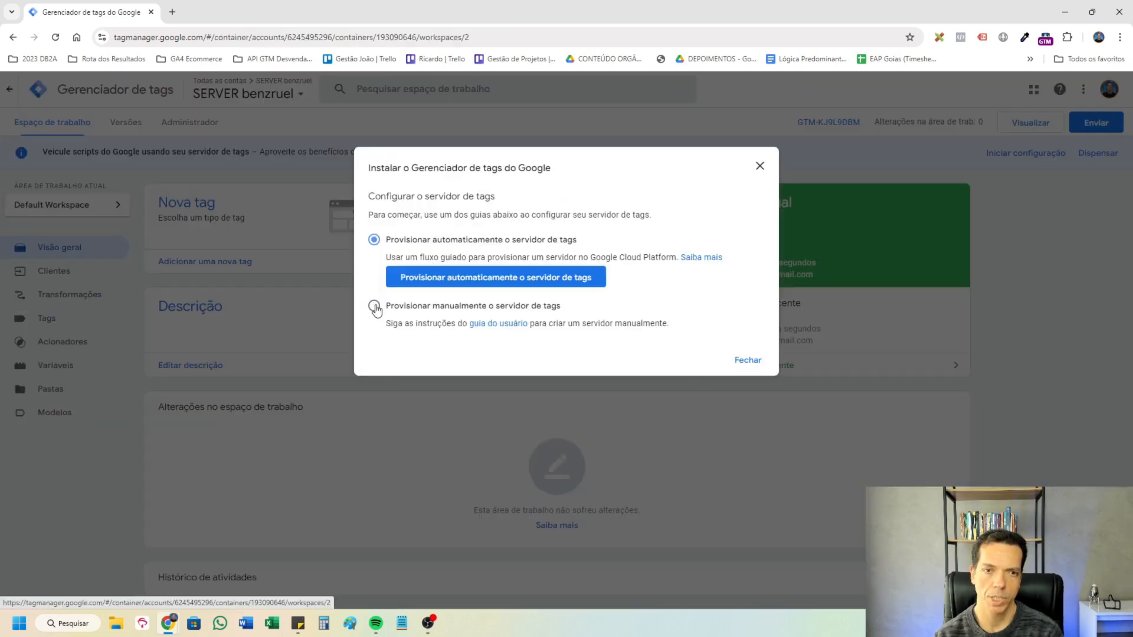
click(374, 282)
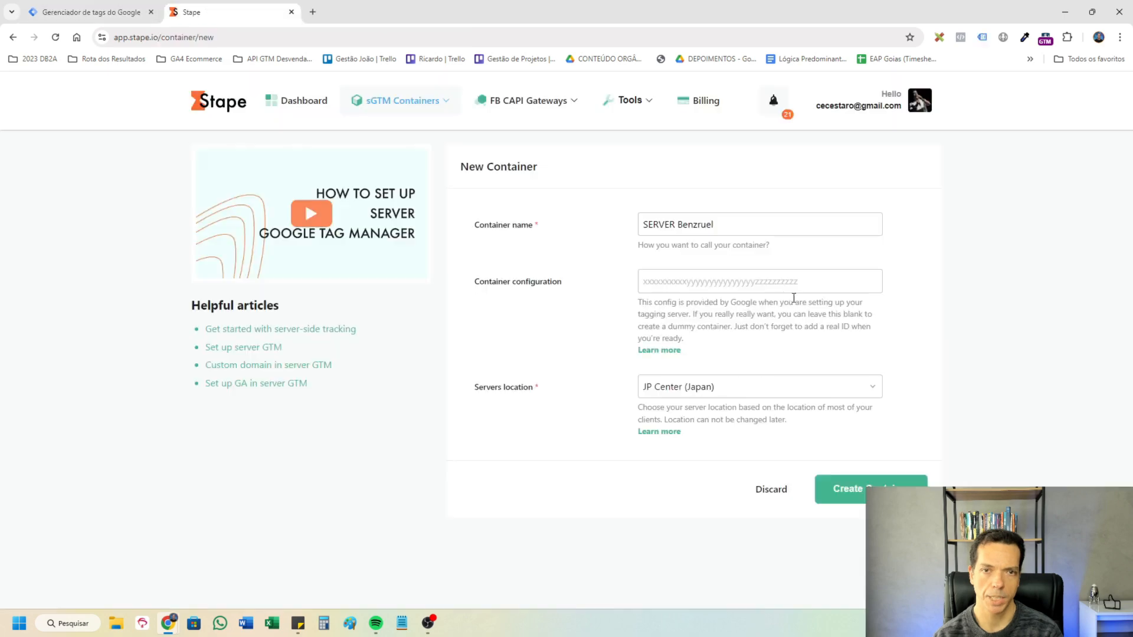
Create the Stape container SERVER Benzruel using the copied container configuration string and the server location SA East (Brazil).
click(802, 288)
click(804, 304)
click(771, 391)
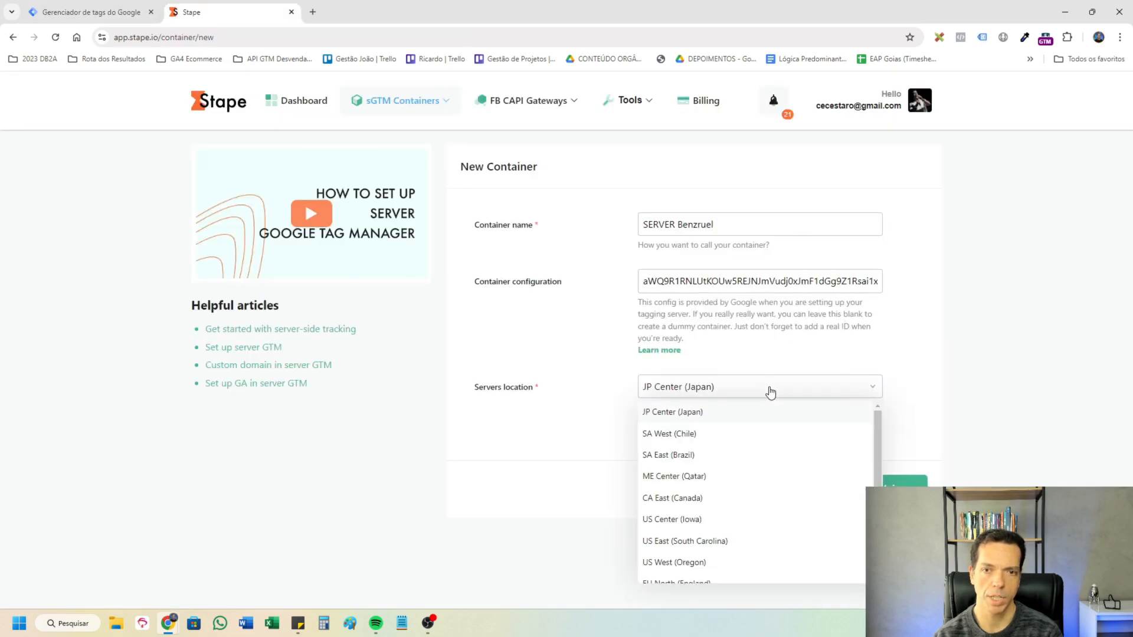
click(748, 463)
click(871, 489)
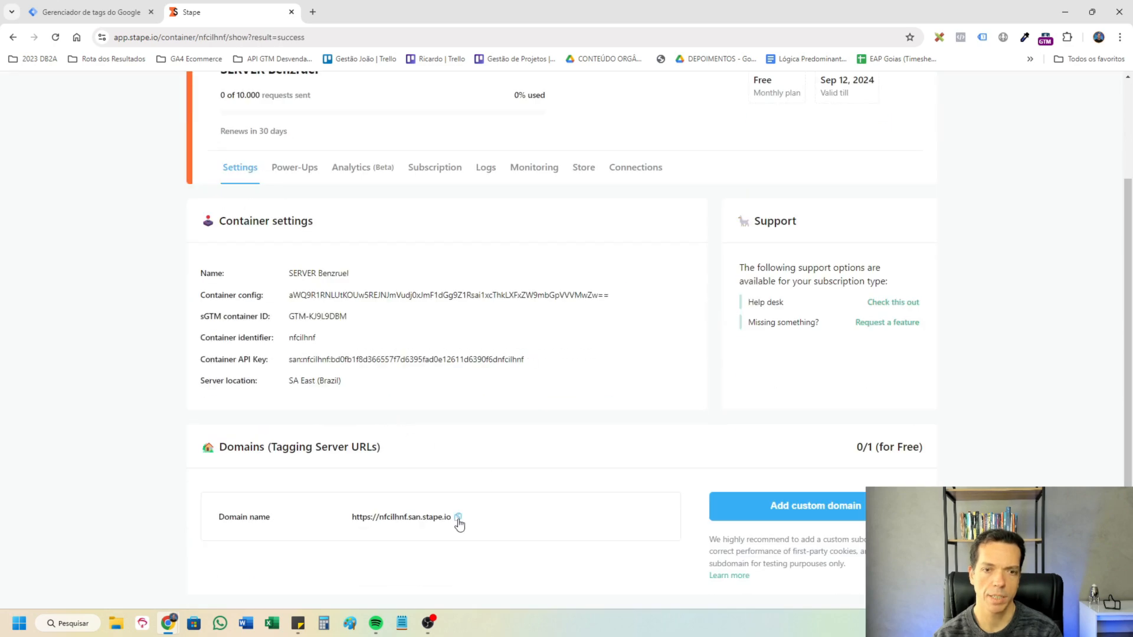
Enable the GEO Headers, User ID and User Agent Info power-ups for the SERVER Benzruel container and save them.
scroll(685, 455, up, 2)
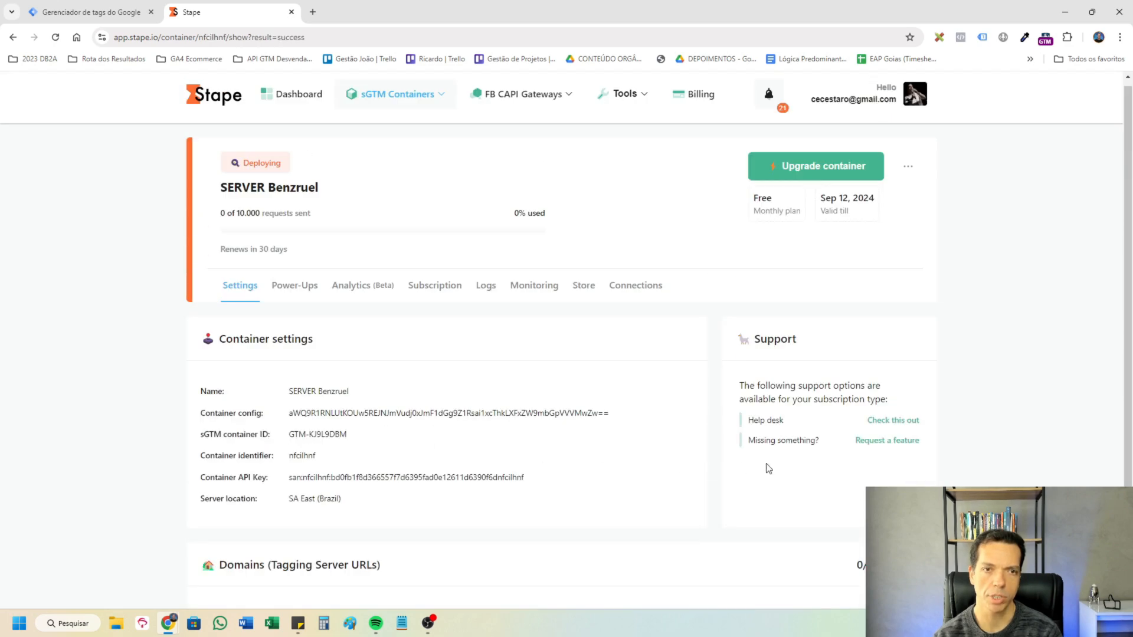
click(295, 292)
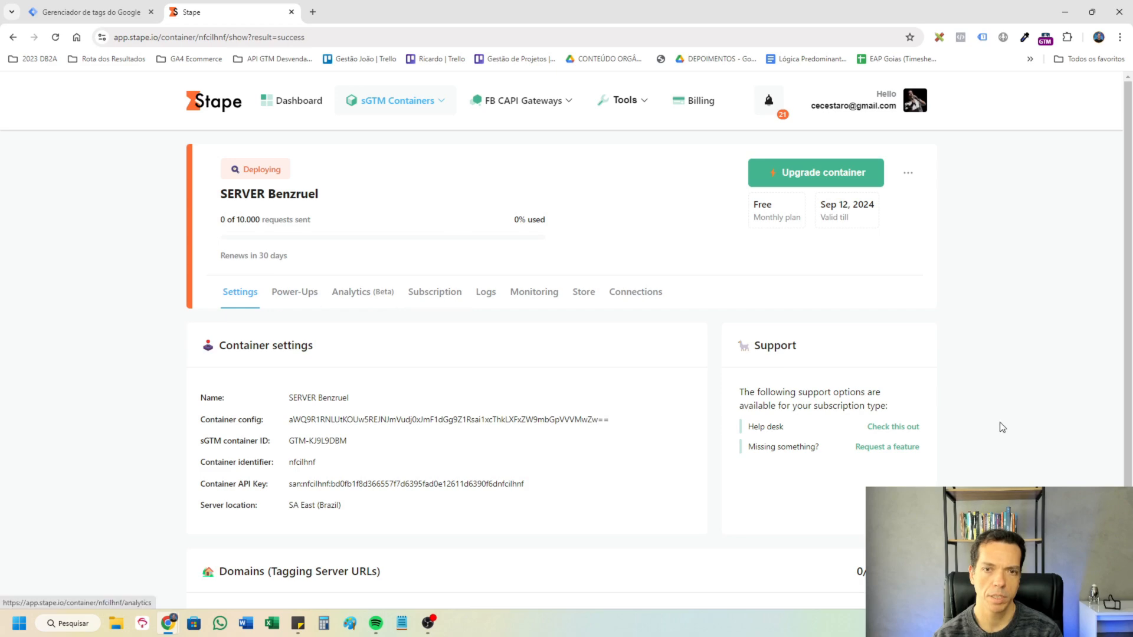
scroll(1010, 423, down, 5)
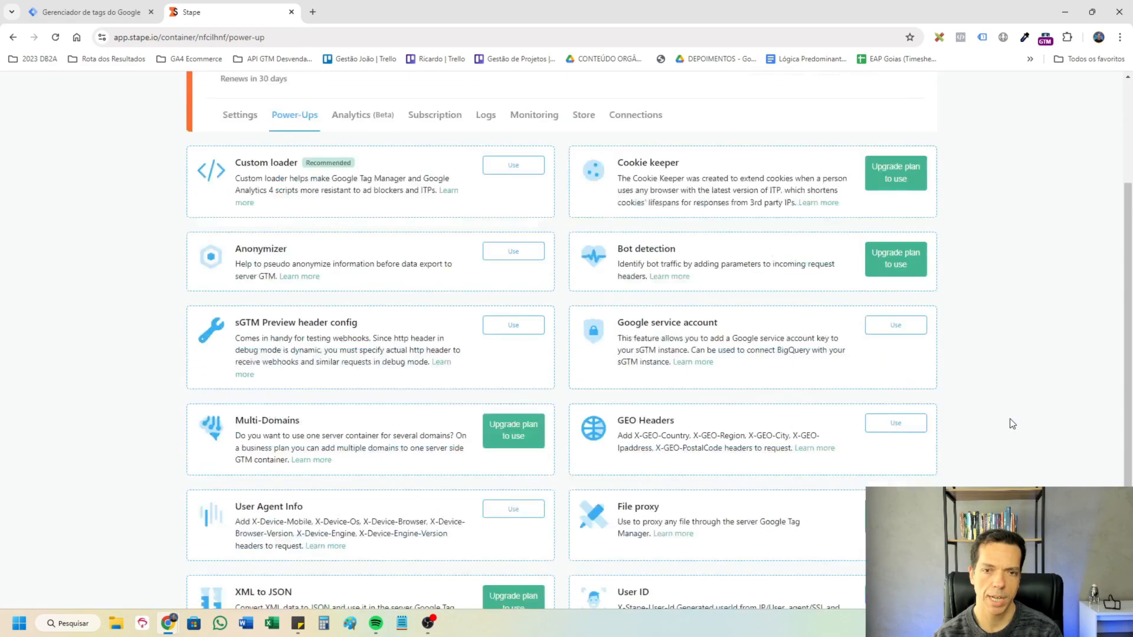
click(907, 304)
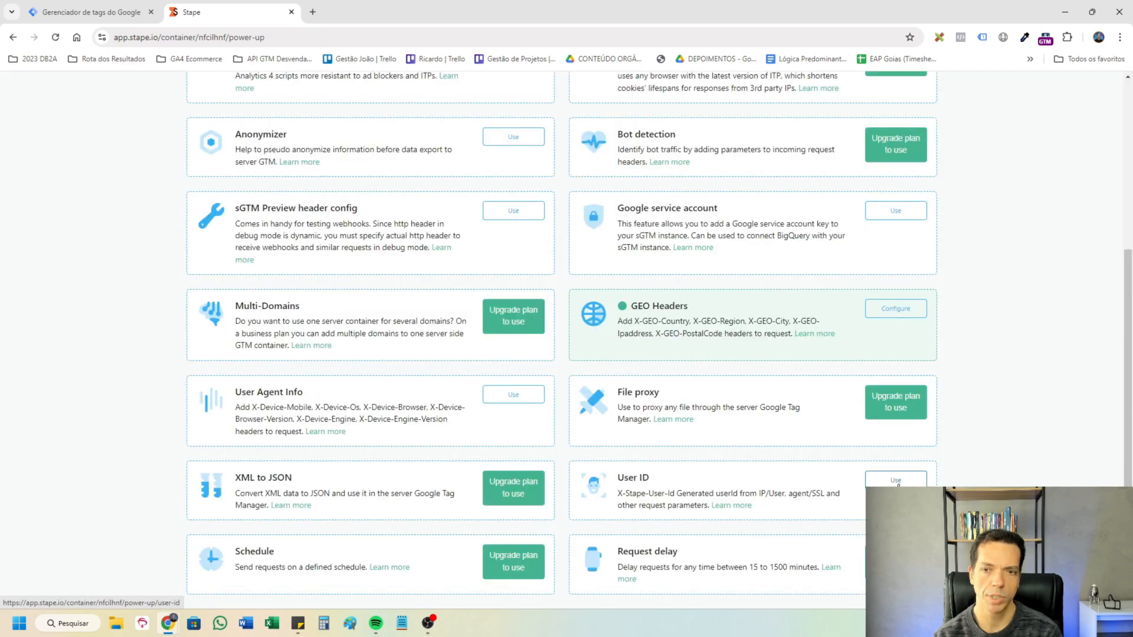
click(896, 479)
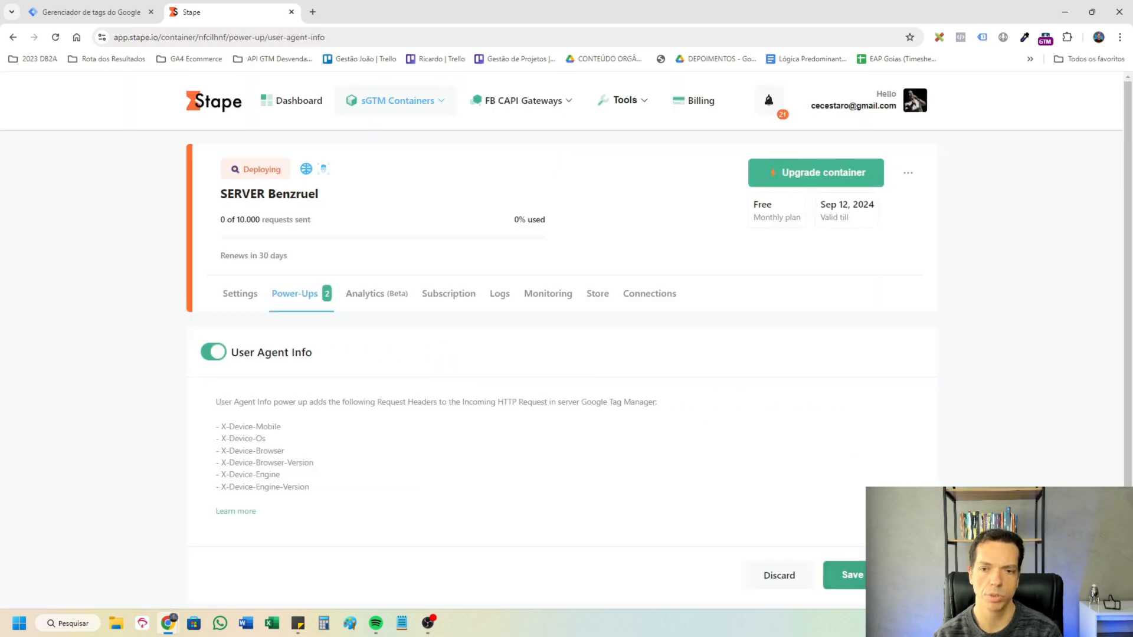
click(850, 575)
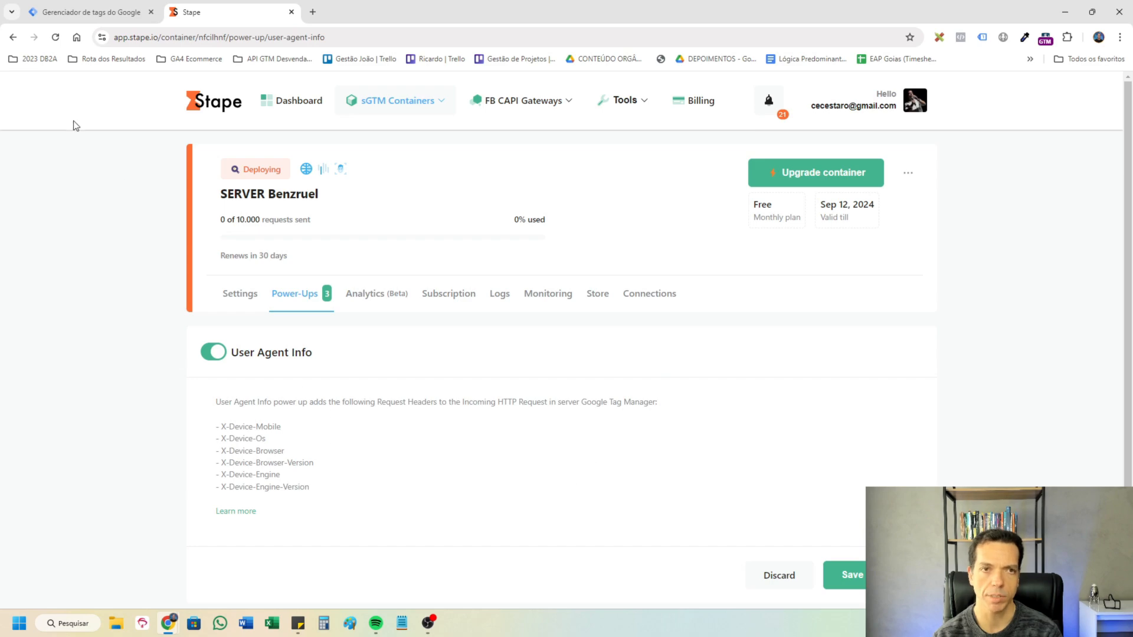
click(88, 12)
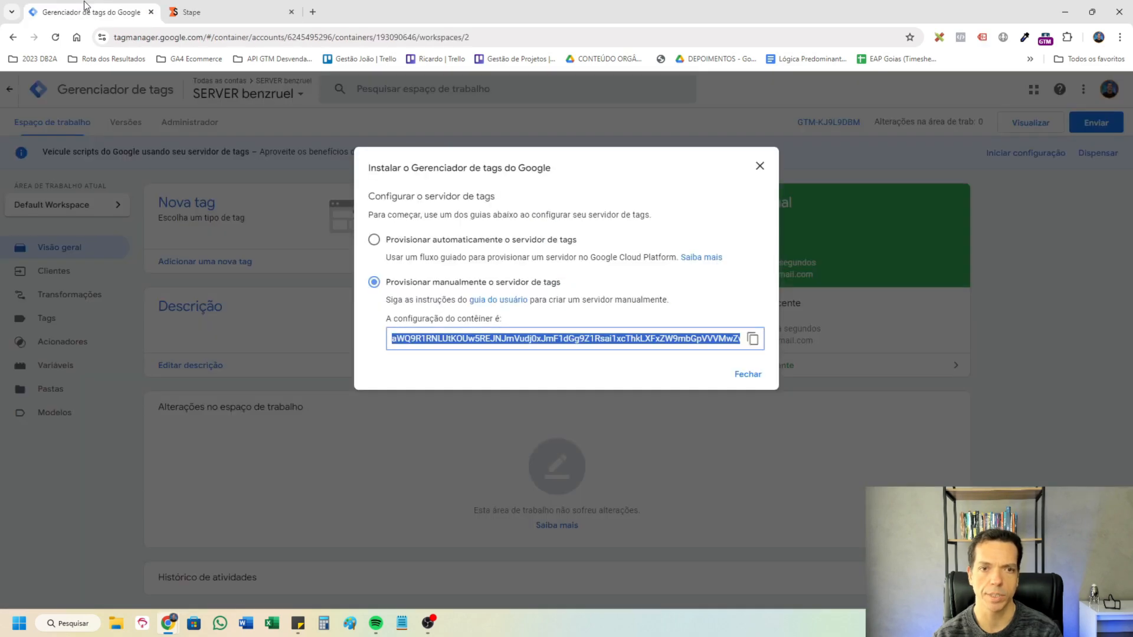
click(761, 171)
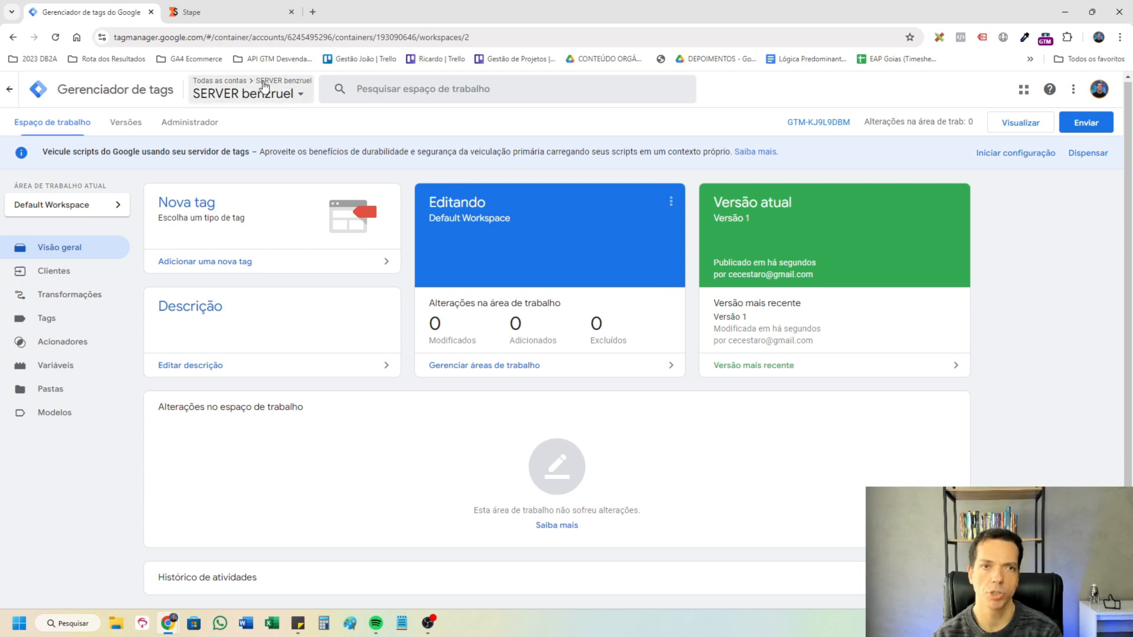
click(204, 122)
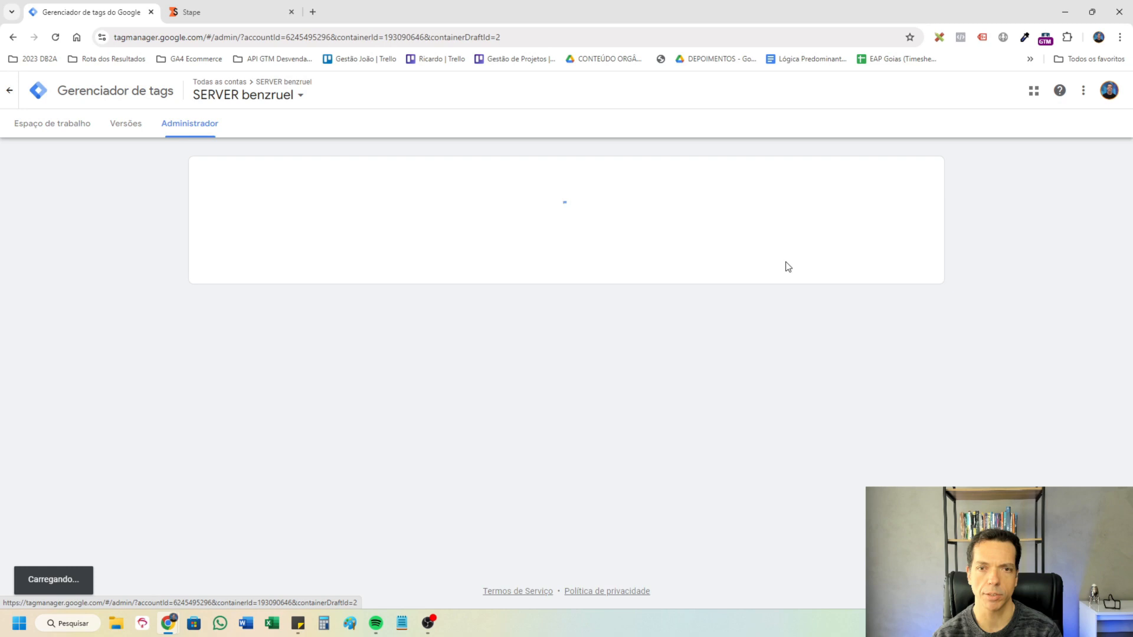
click(694, 225)
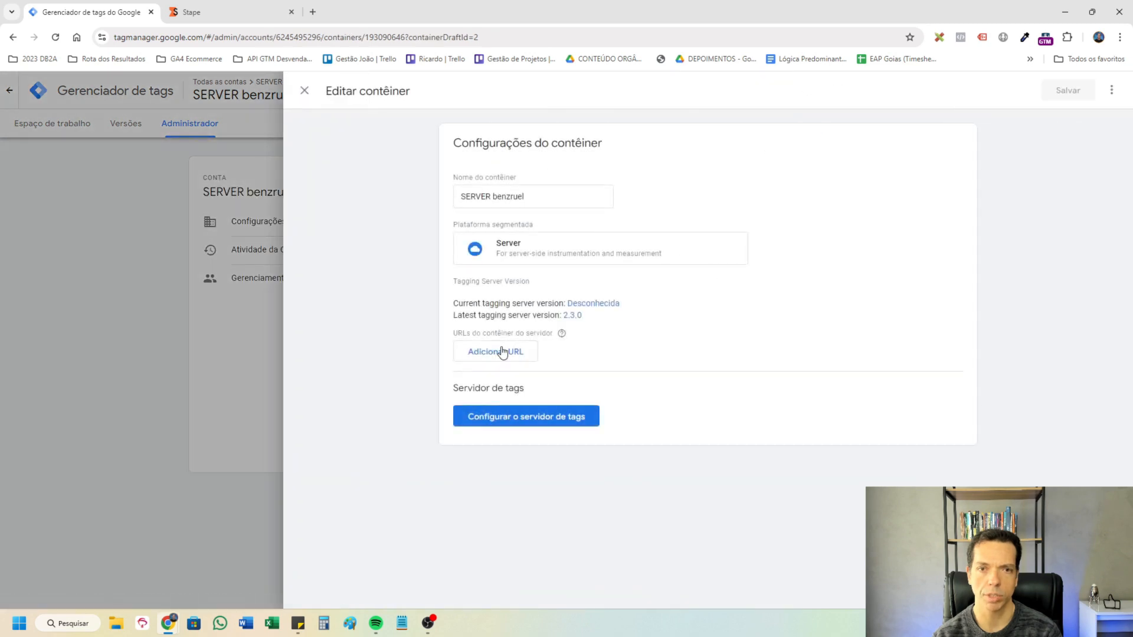
click(506, 352)
text(https://nfcilhnf.san.stape.io)
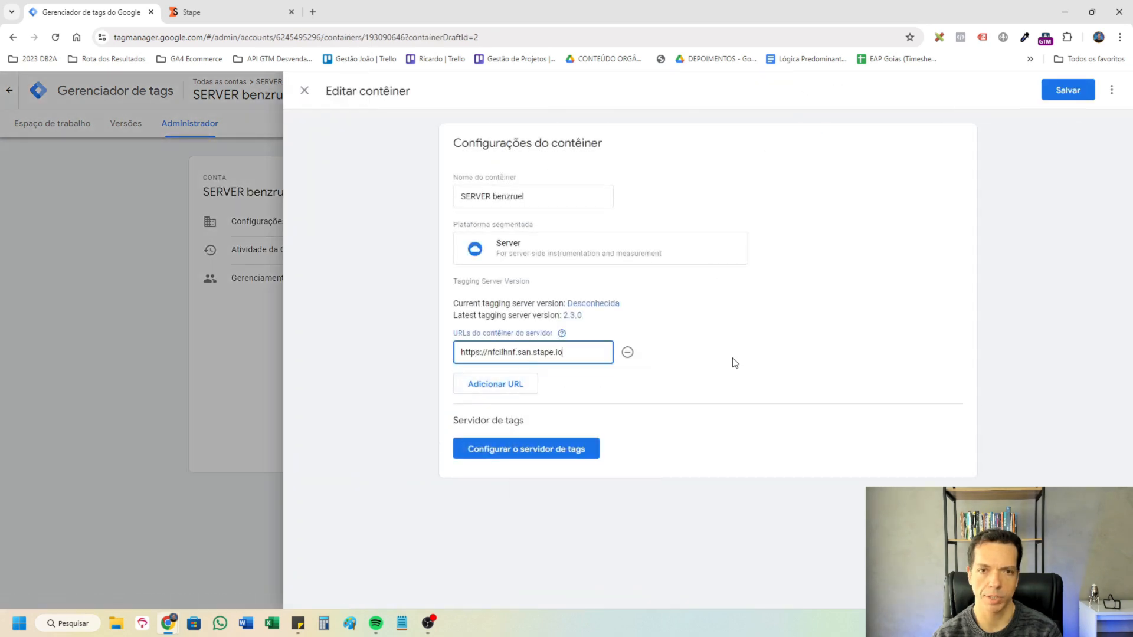
click(1064, 93)
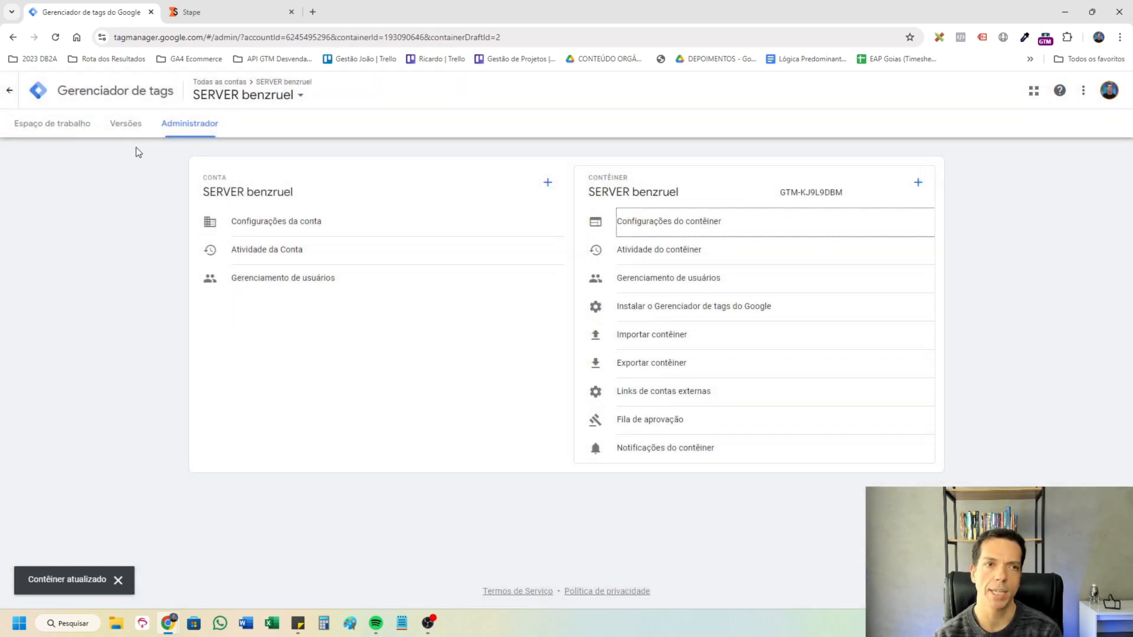
Open the benzruel.com.br web container in a separate tab and list its tags sorted by last edit.
click(54, 125)
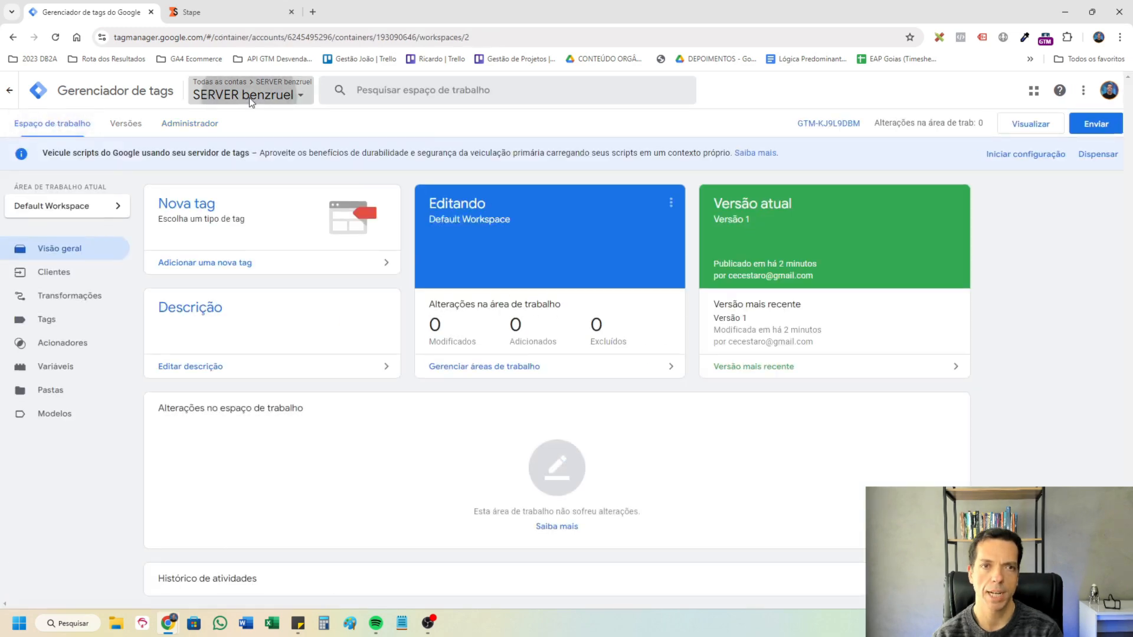
click(249, 98)
click(617, 96)
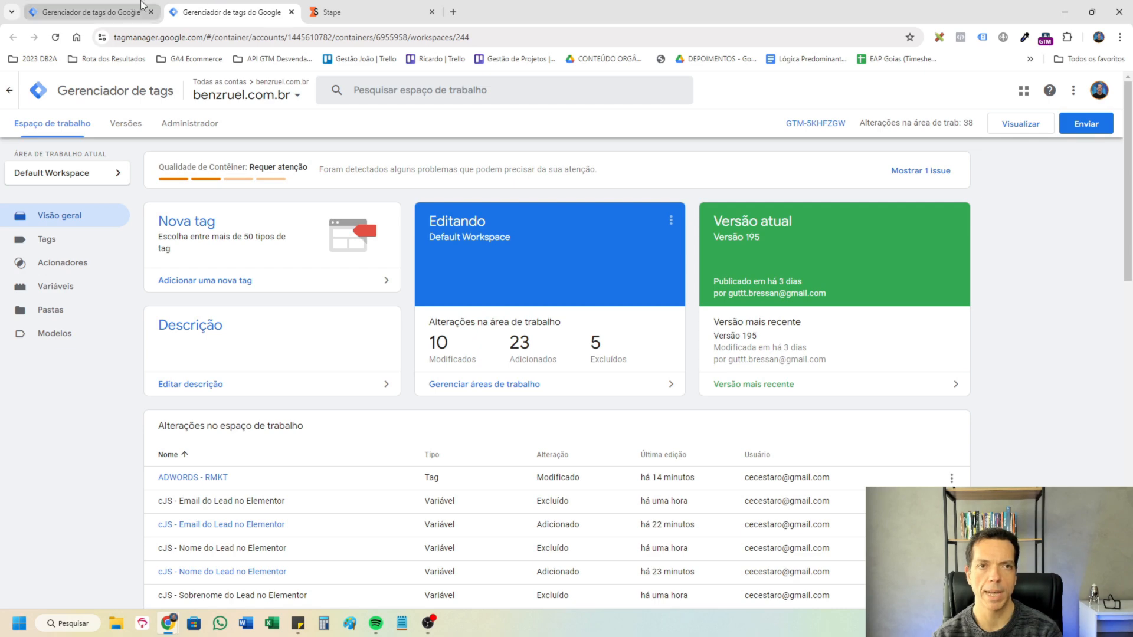
click(127, 11)
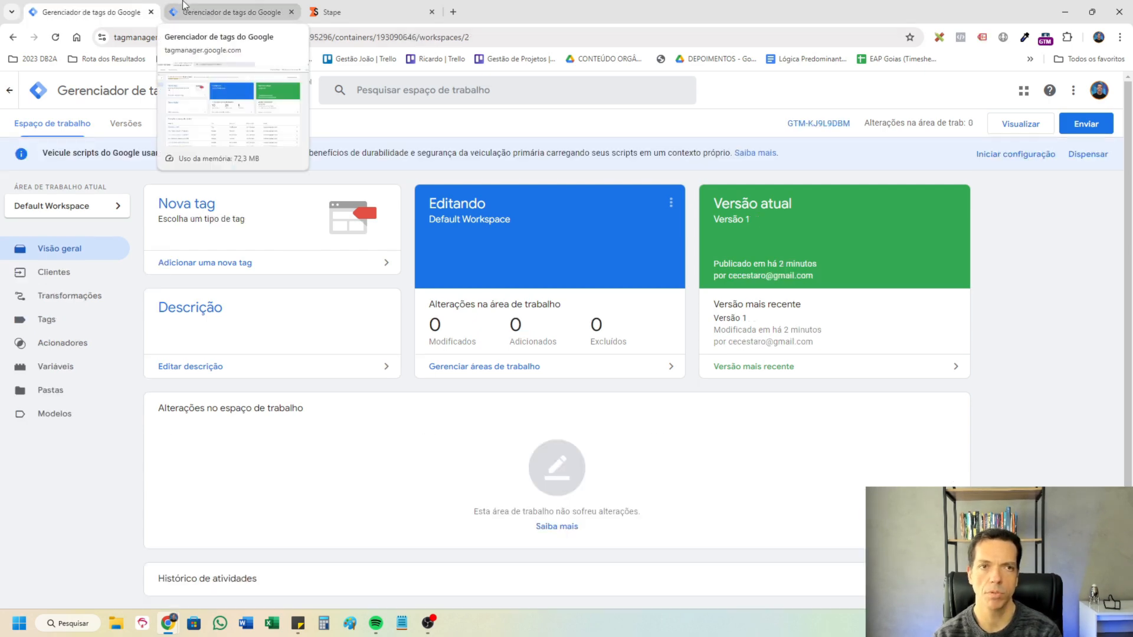
click(183, 7)
click(89, 243)
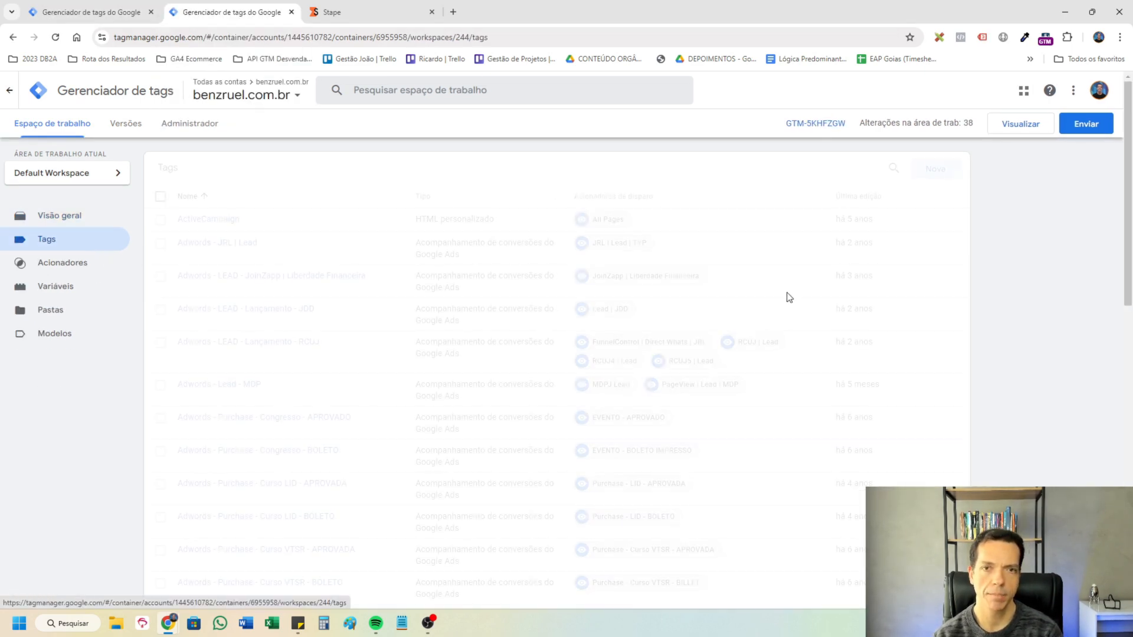
click(867, 198)
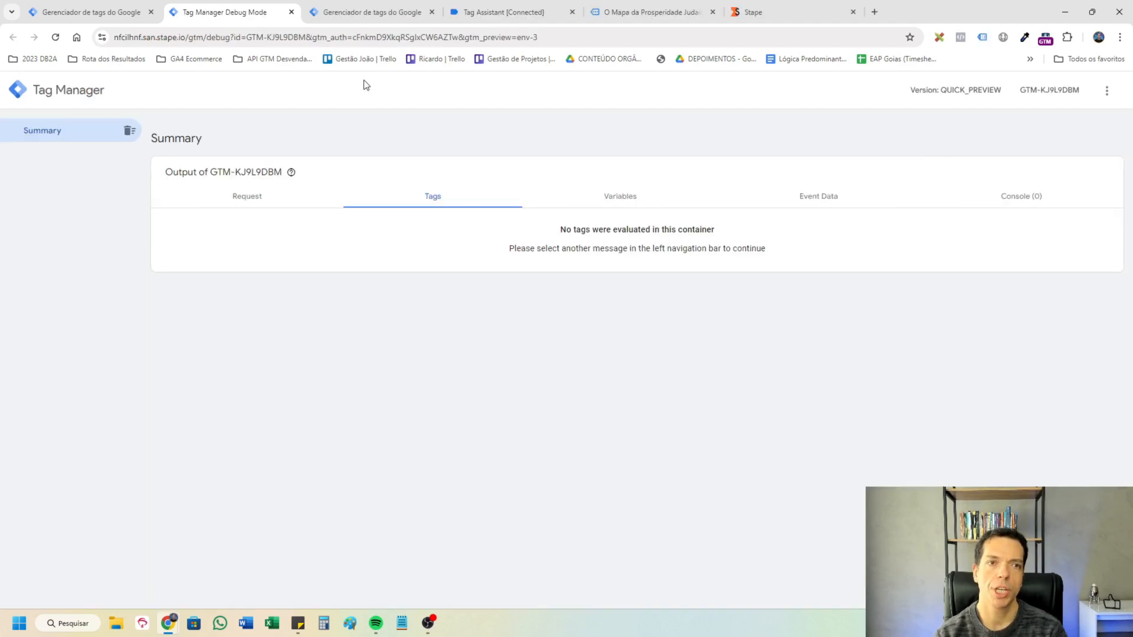
Submit the test lead on the landing page and check the server container's debug view for incoming requests.
click(614, 4)
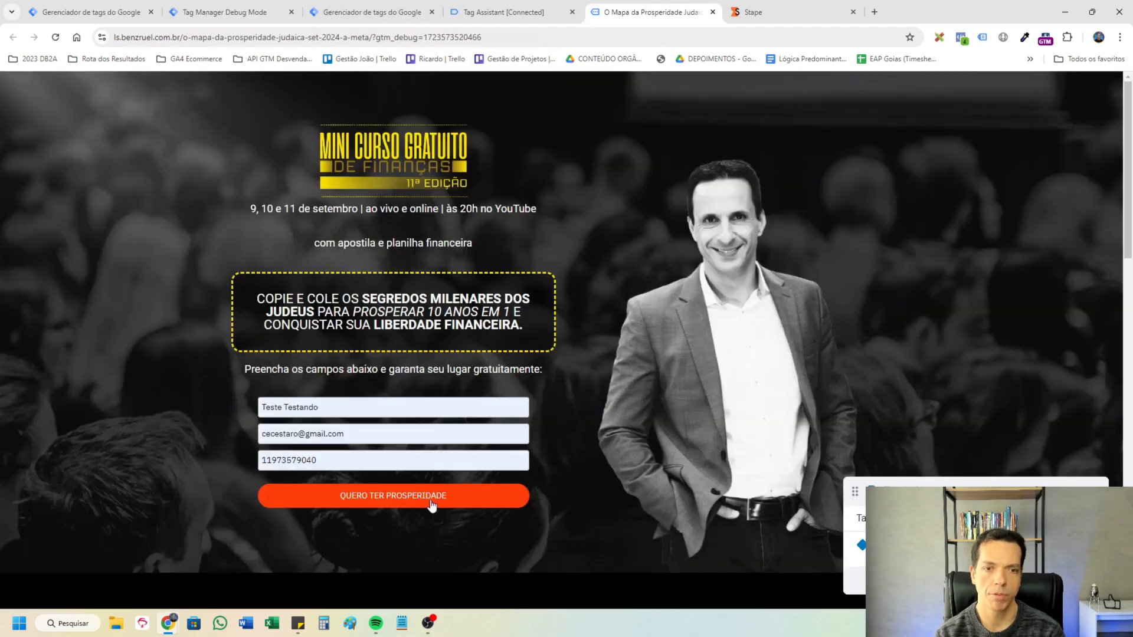
click(242, 13)
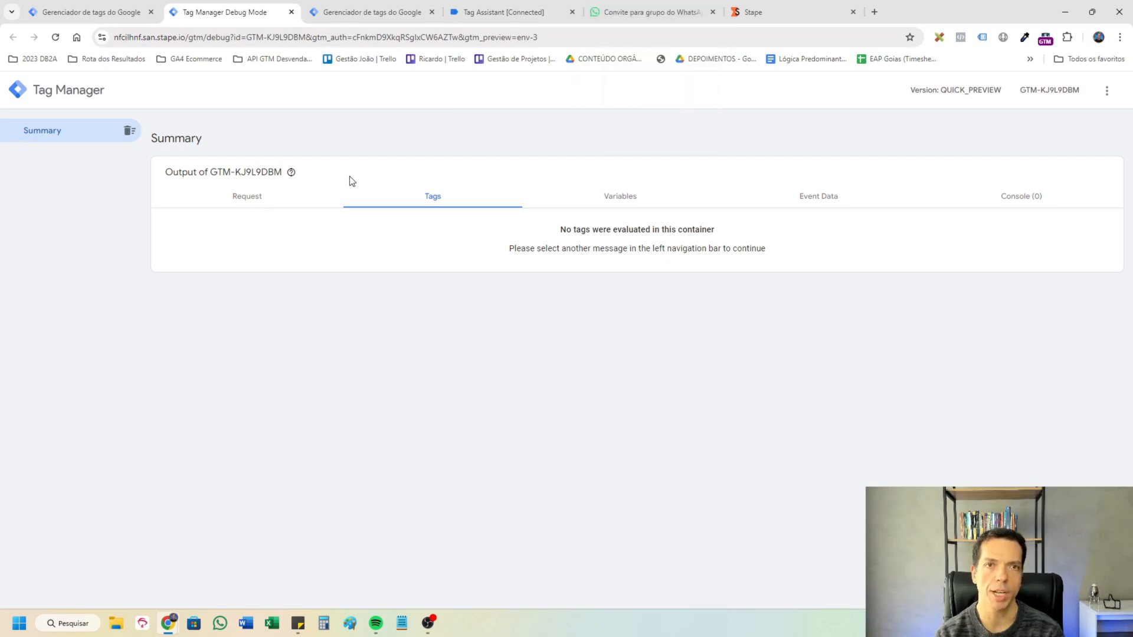
Copy the GA4 Form Submit - O Mapa da Prosperidade tag and name the copy SERVER Form Submit - O Mapa da Prosperidade.
click(373, 7)
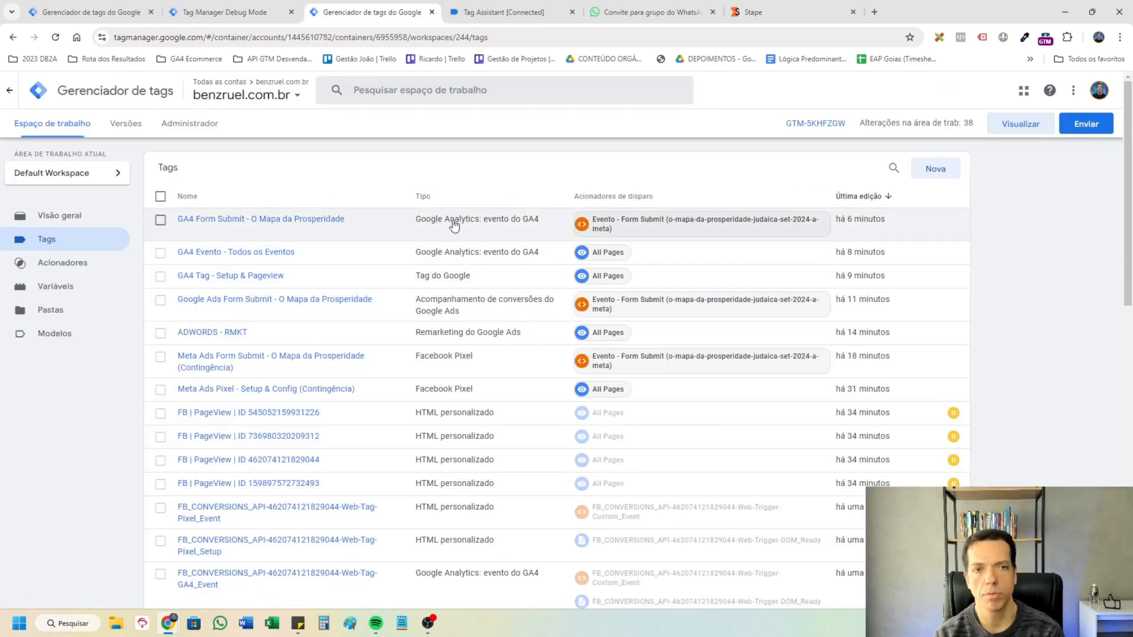
click(247, 221)
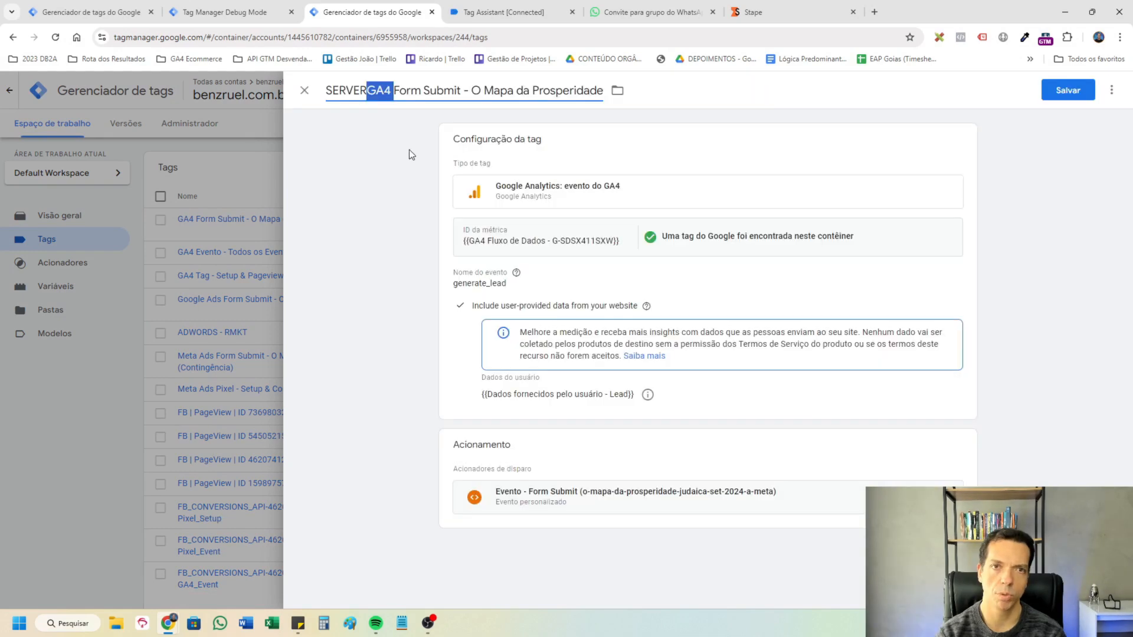
key(BackSpace)
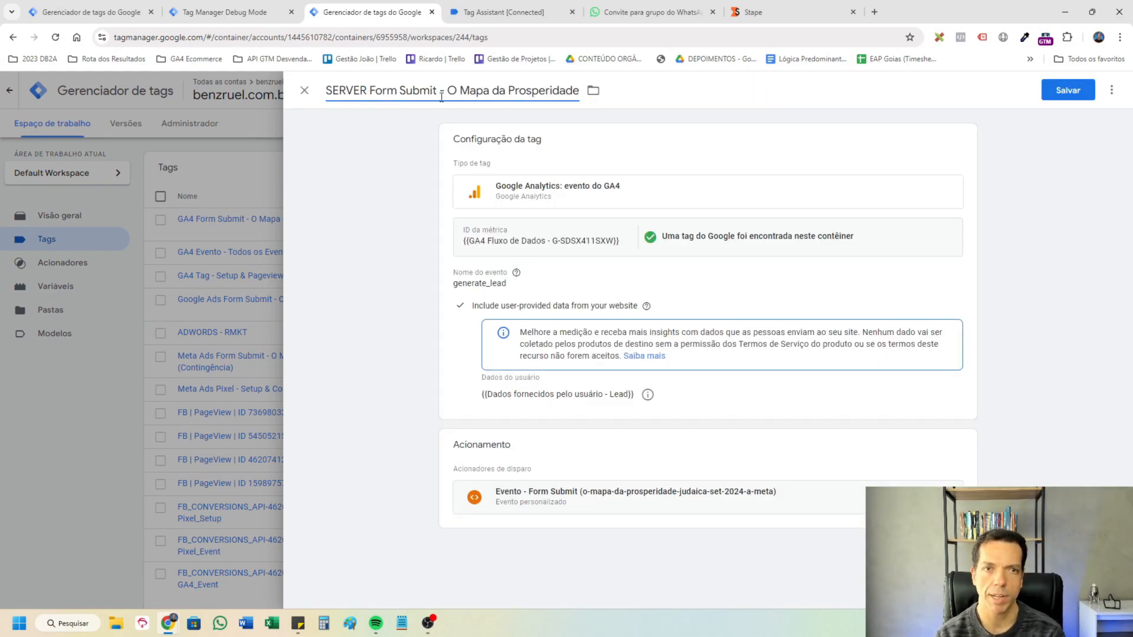
Add an event parameter named server_container_url to the SERVER Form Submit tag.
click(672, 304)
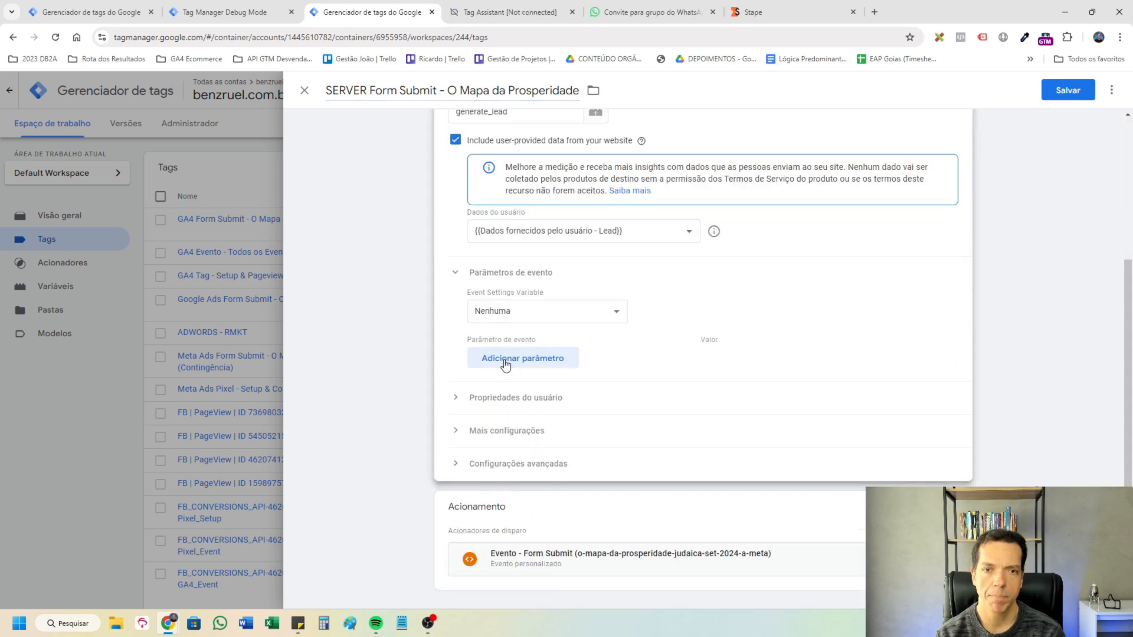
click(504, 360)
click(556, 367)
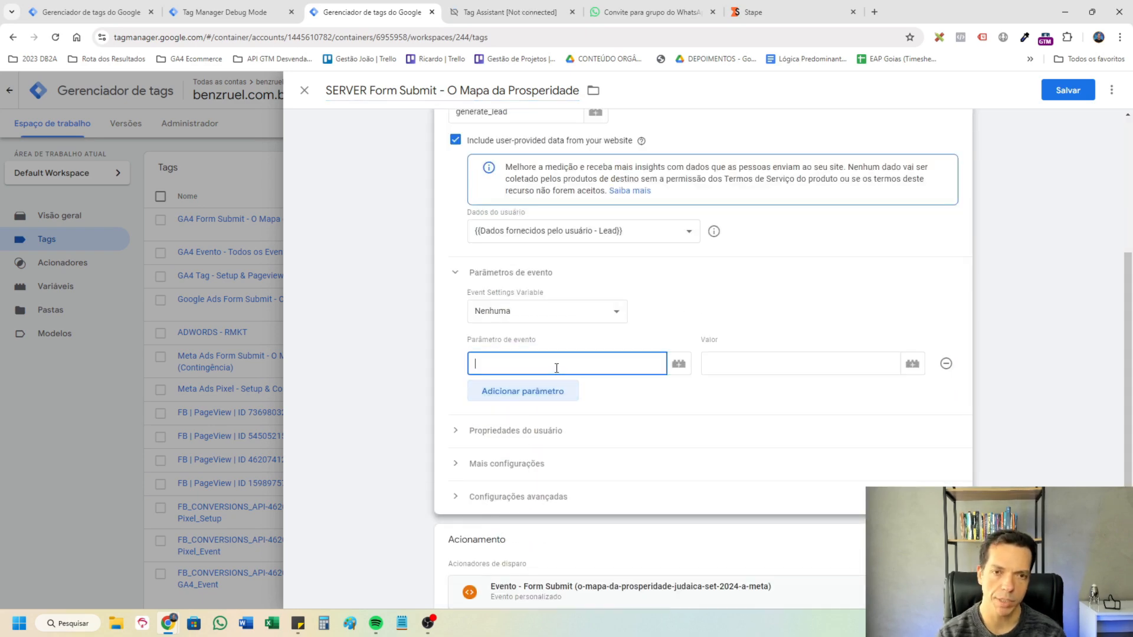
text(S)
key(BackSpace)
text(server_container_url)
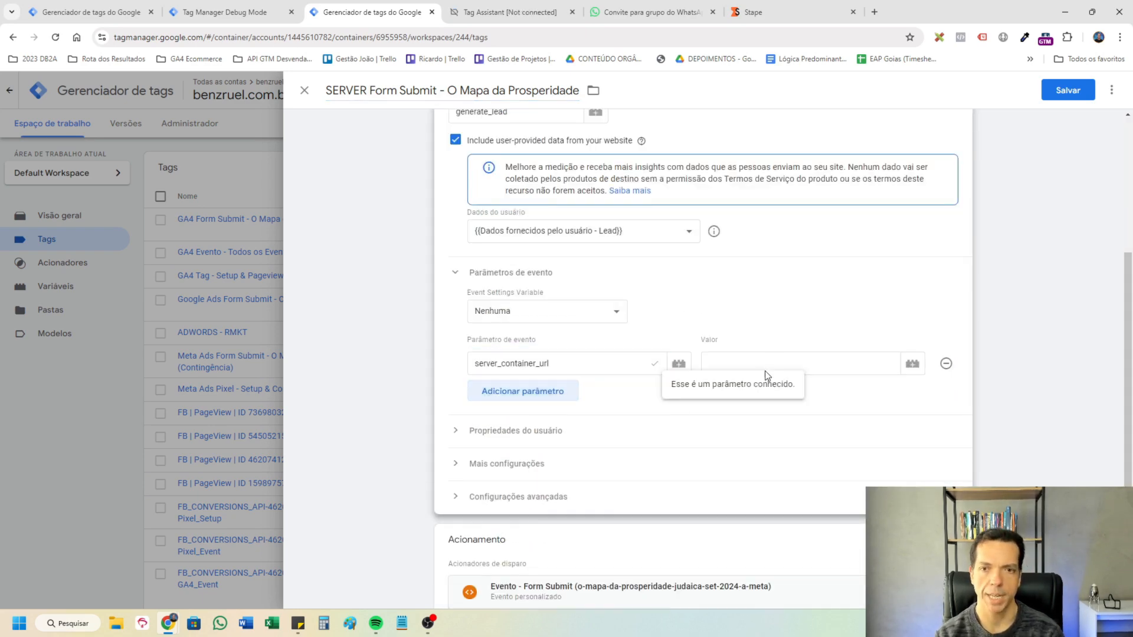
click(772, 363)
click(912, 366)
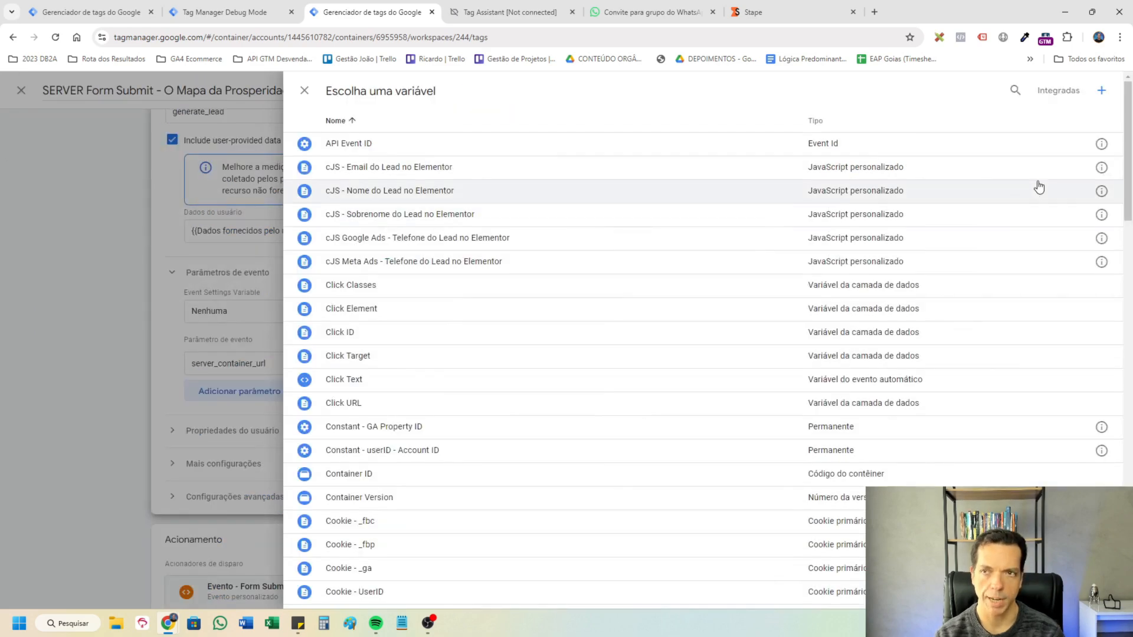
click(1101, 92)
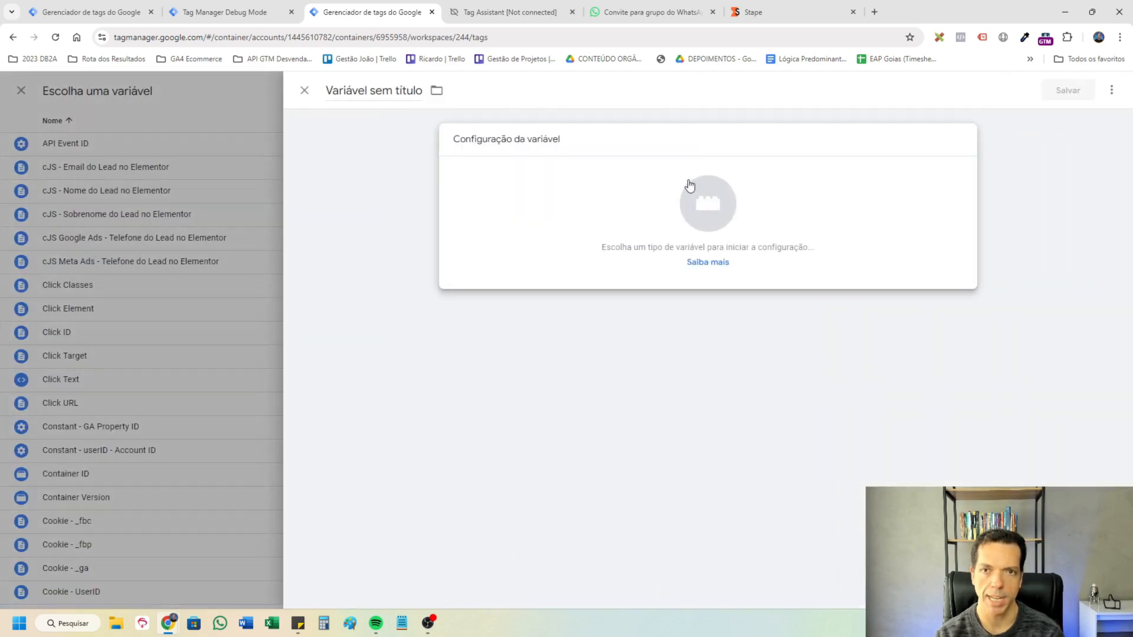
click(688, 183)
scroll(967, 402, down, 7)
click(968, 471)
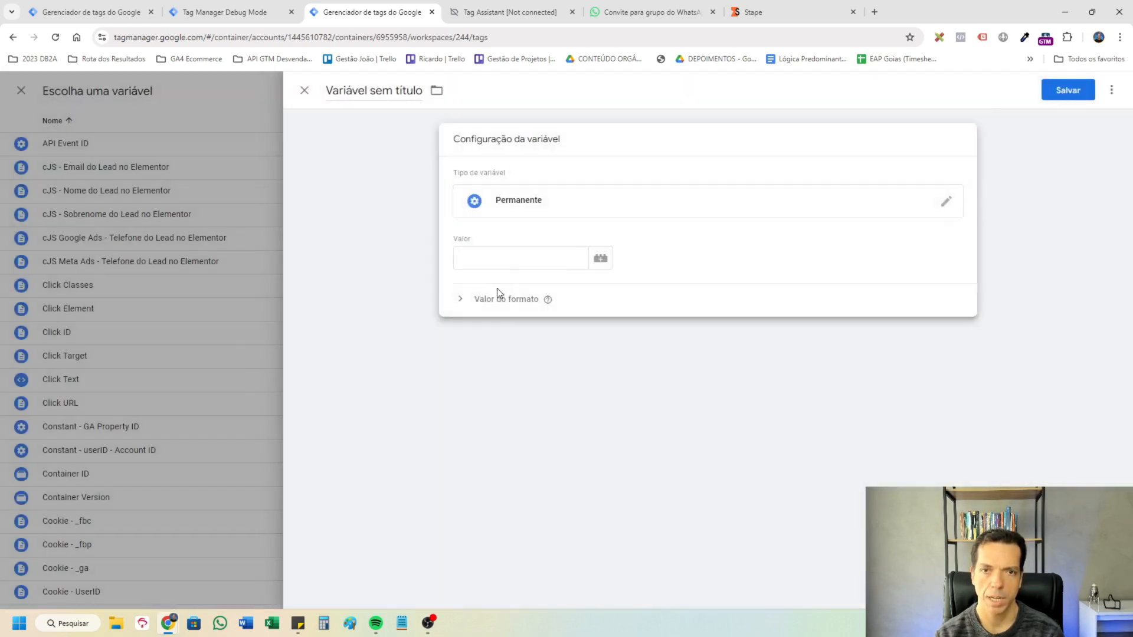
click(512, 259)
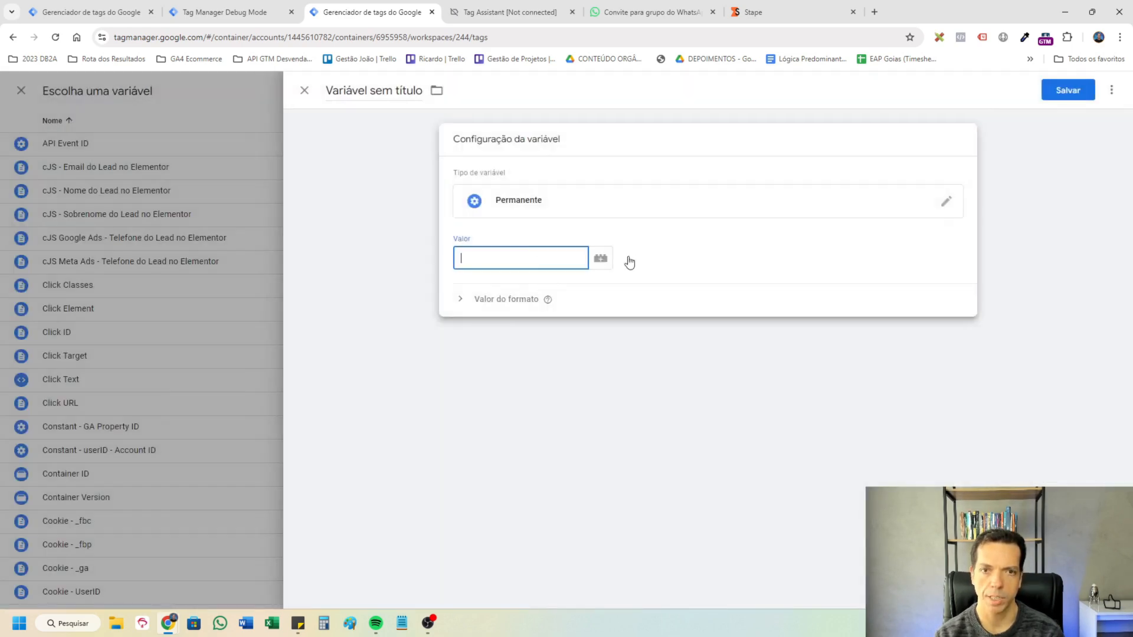
text(https://nfcilhnf.san.stape.io)
click(369, 92)
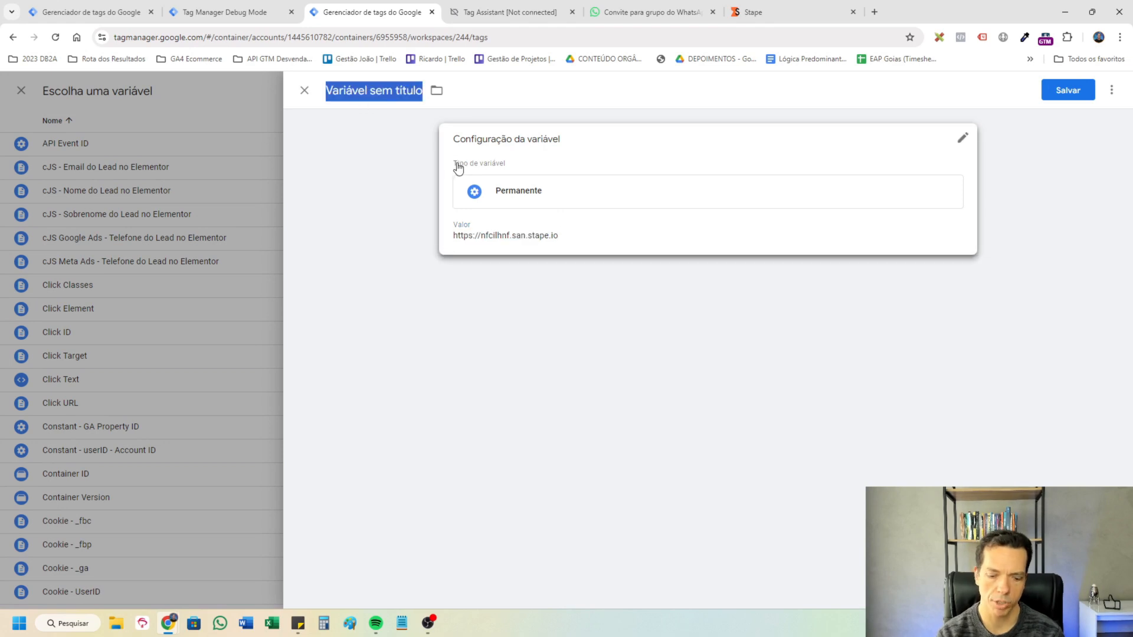
text(URL de Transporte}})
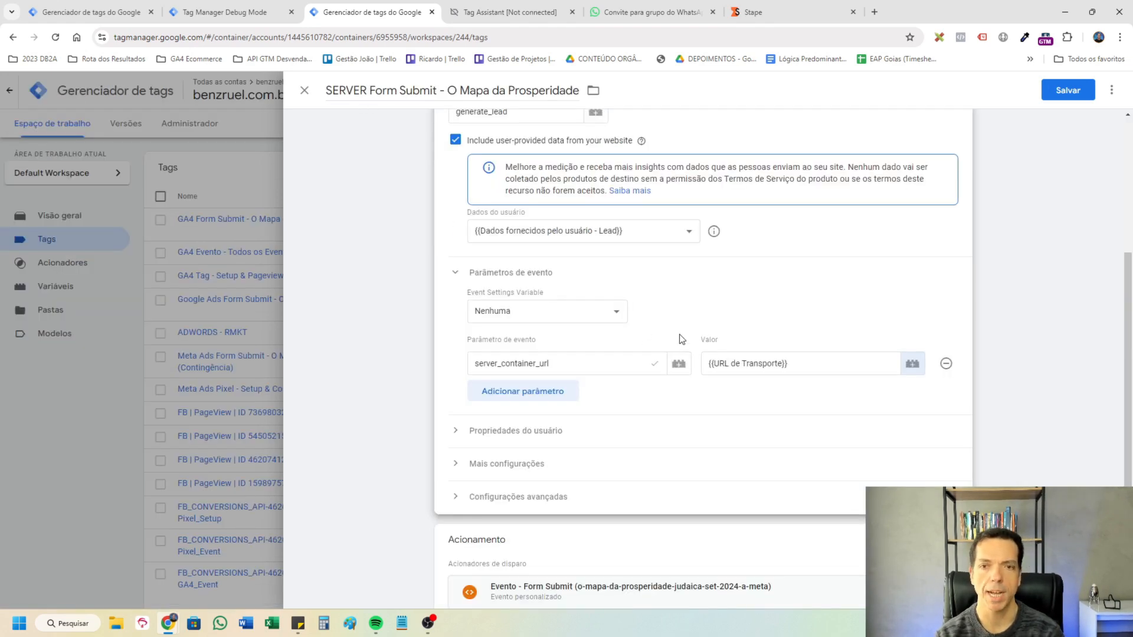
Add the event parameter first_party_collection with the value true to the SERVER Form Submit tag.
click(566, 388)
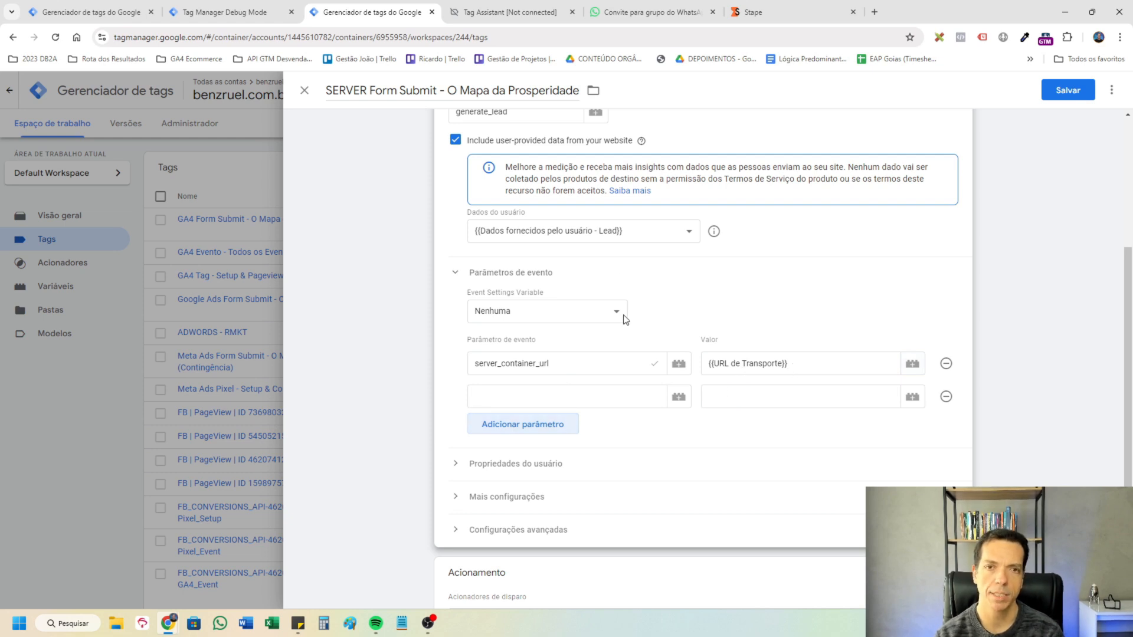
click(581, 391)
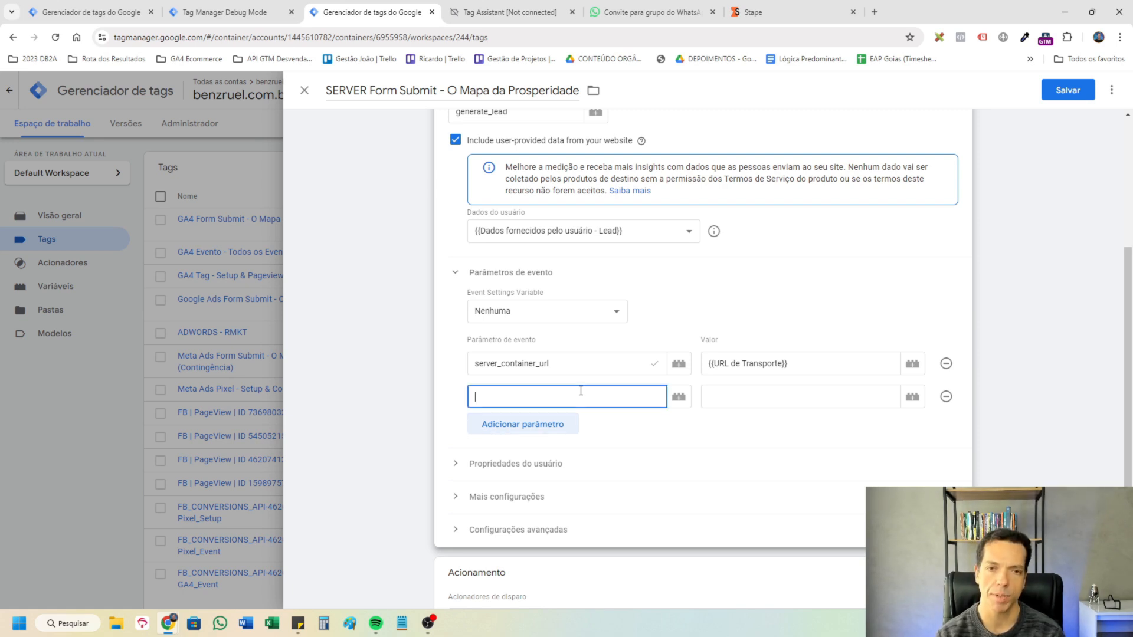
text(first_party_collection)
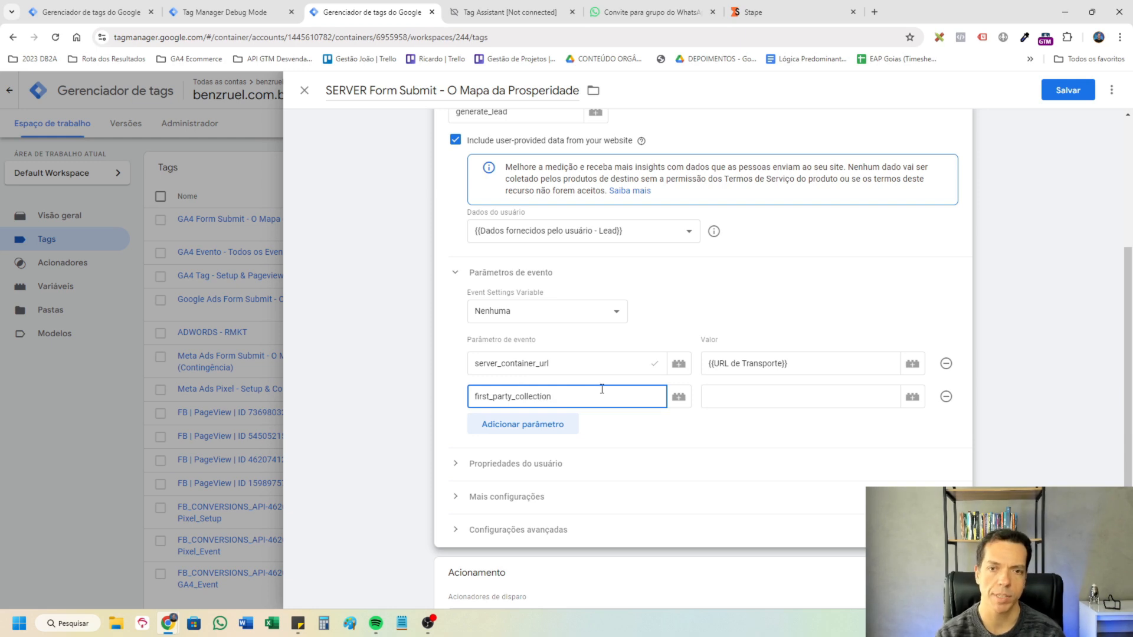
click(761, 390)
text(true)
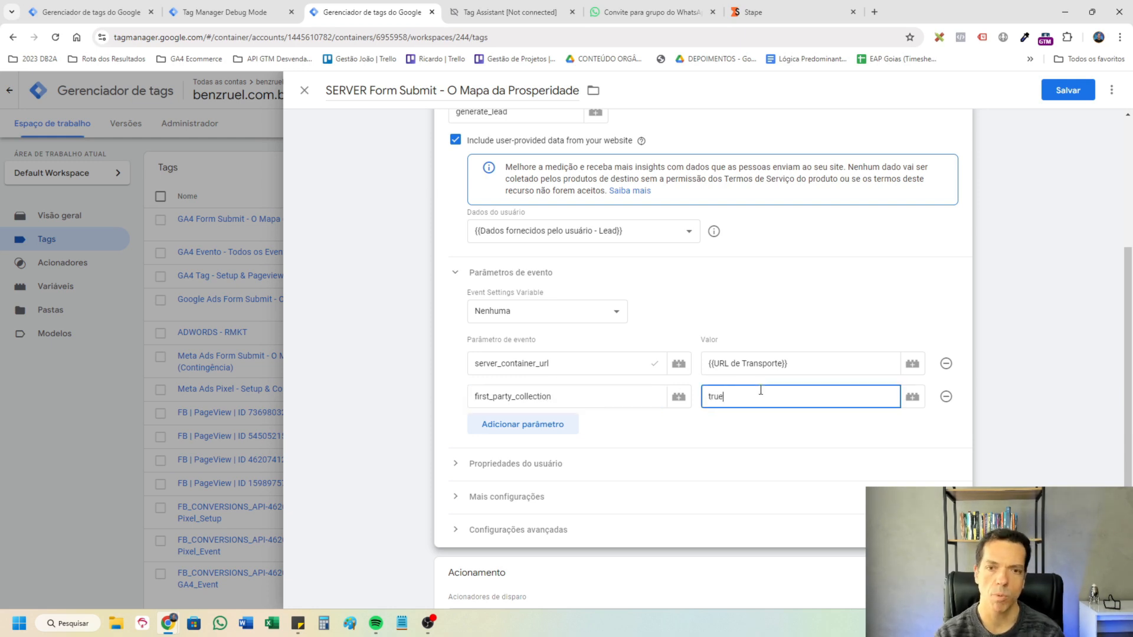
click(515, 398)
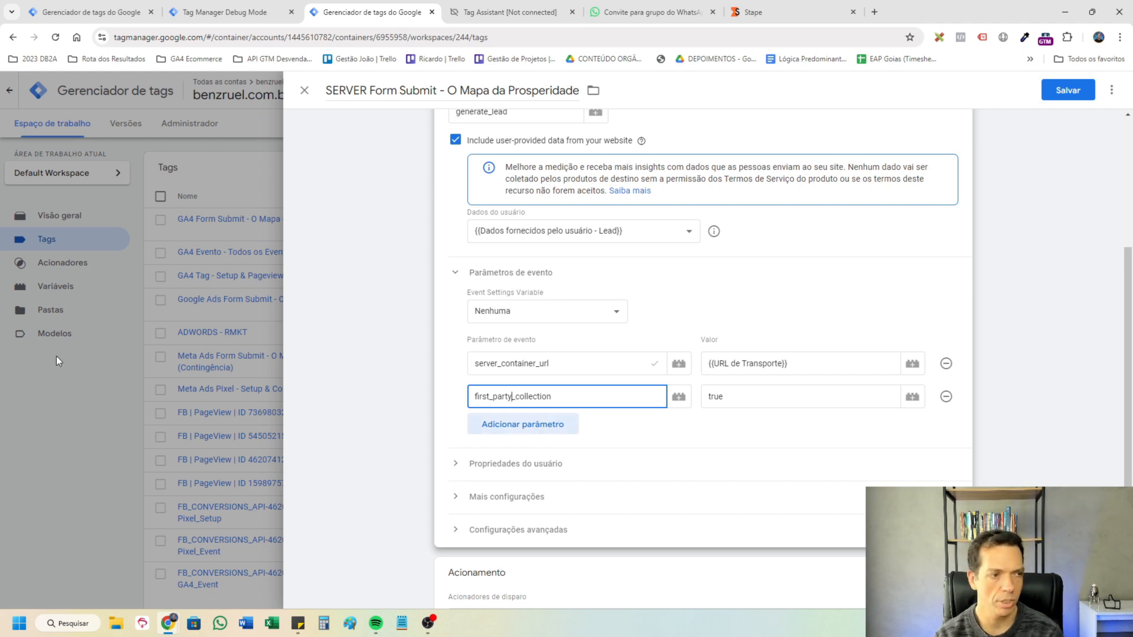
key(Tab)
Add the event parameter action_source with the value website.
click(544, 431)
text(action_source)
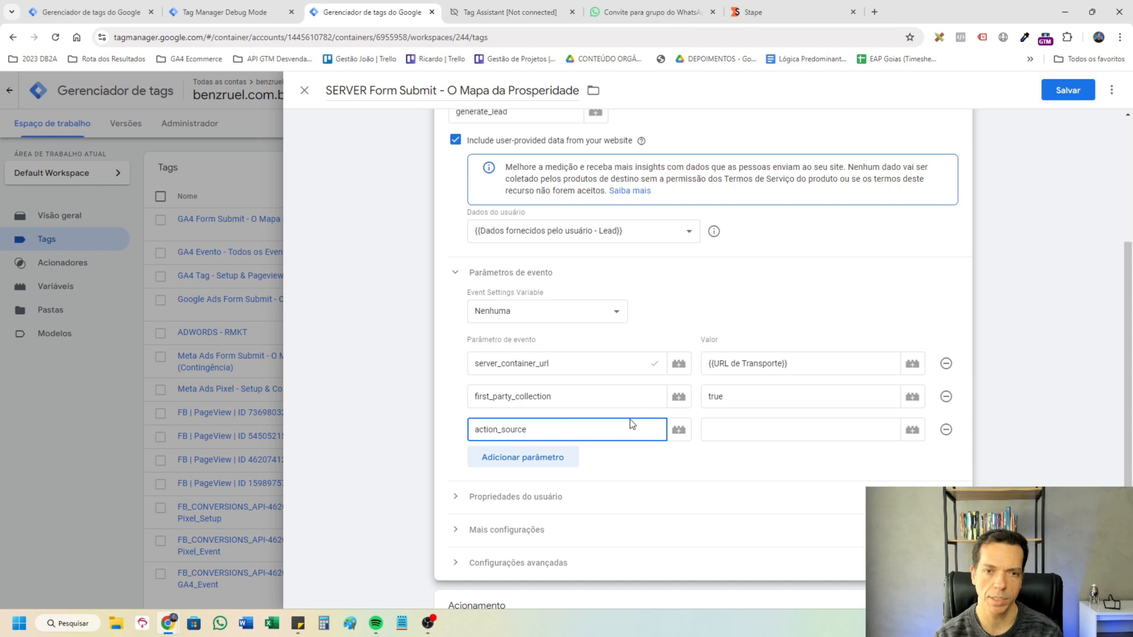
click(810, 422)
text(website)
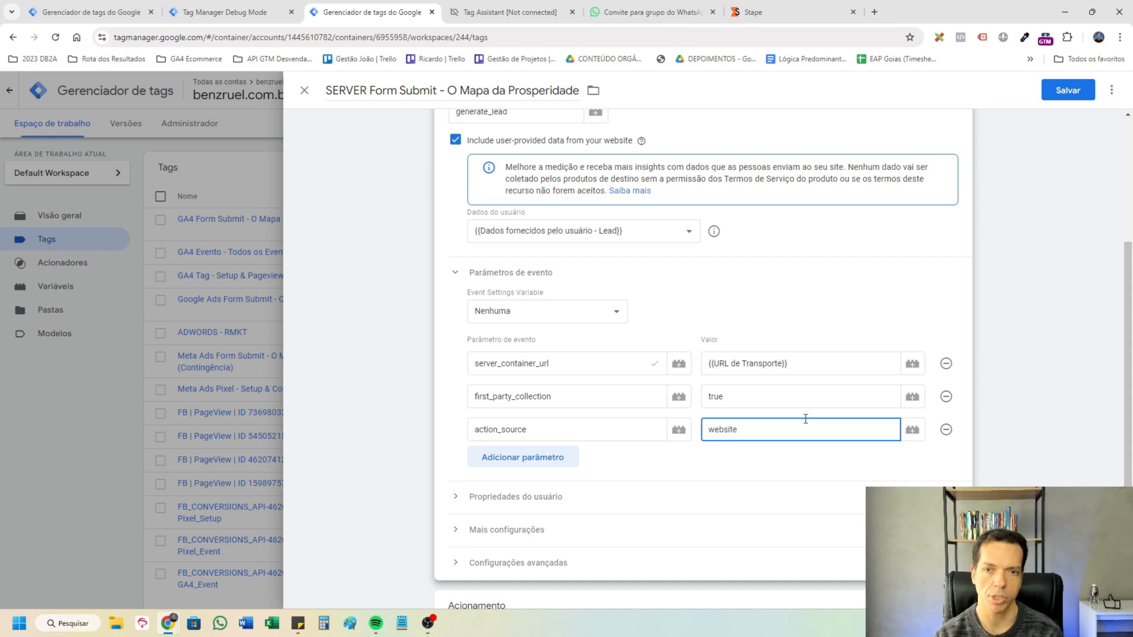
Add the event parameter event_id with the variable {{Unique Event ID}} as its value.
click(547, 456)
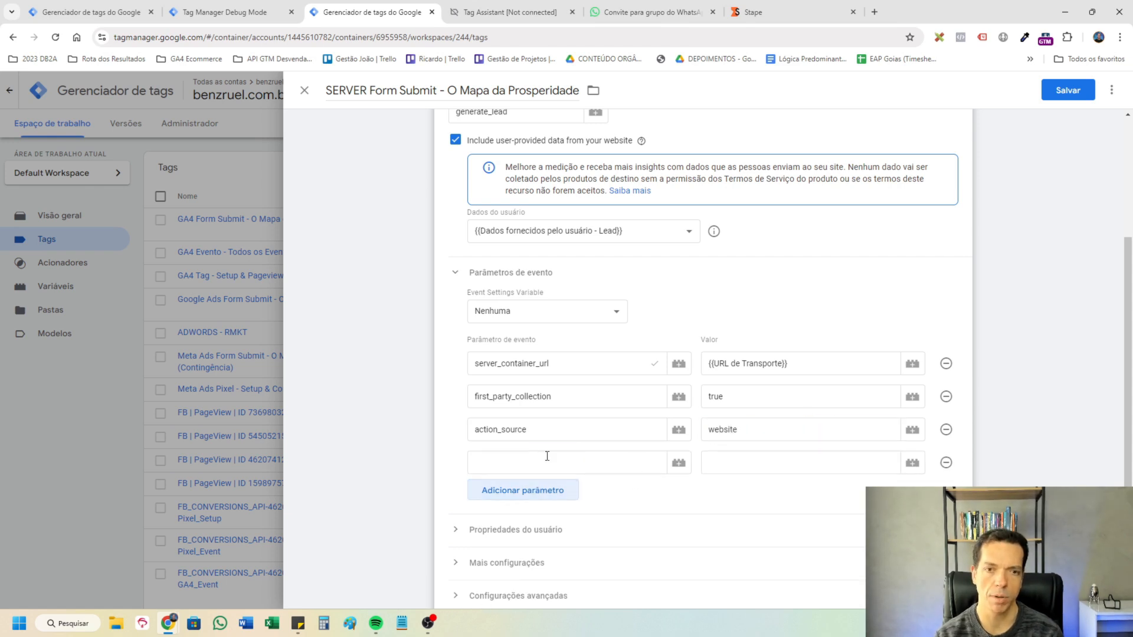
text(event_id)
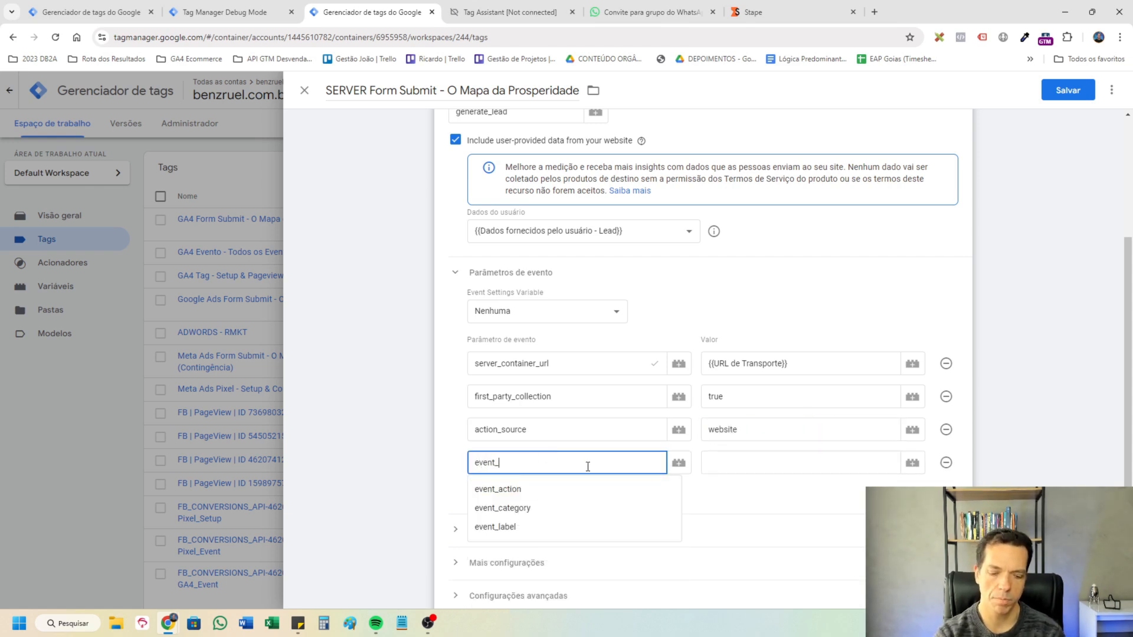
click(776, 459)
text({{Unique Event ID}})
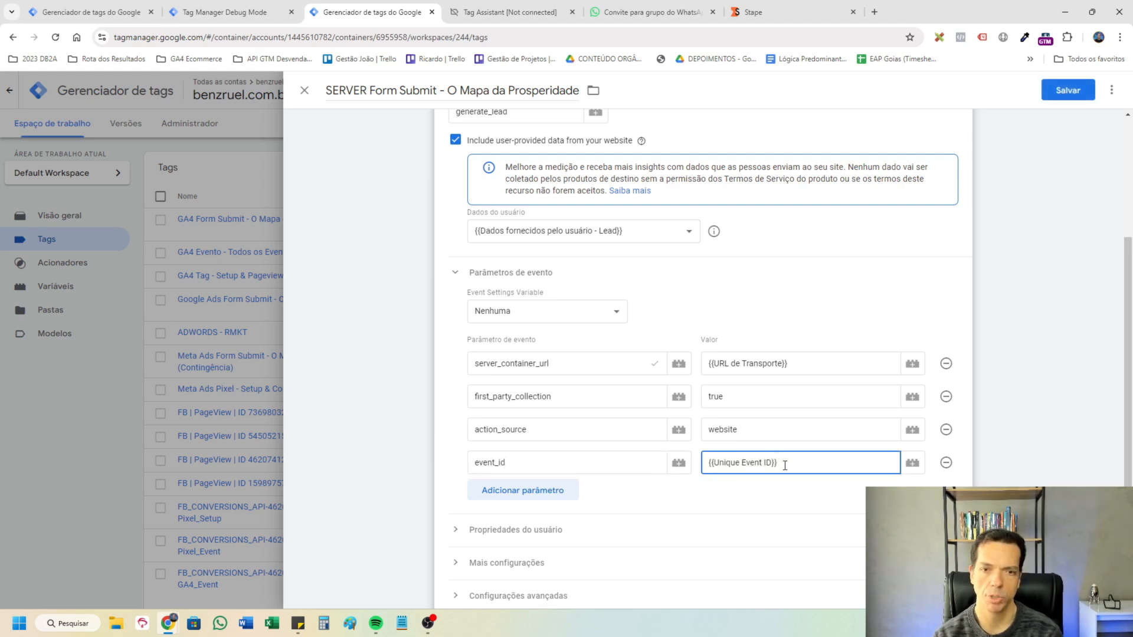
Add an event parameter named event_time to the tag.
click(532, 490)
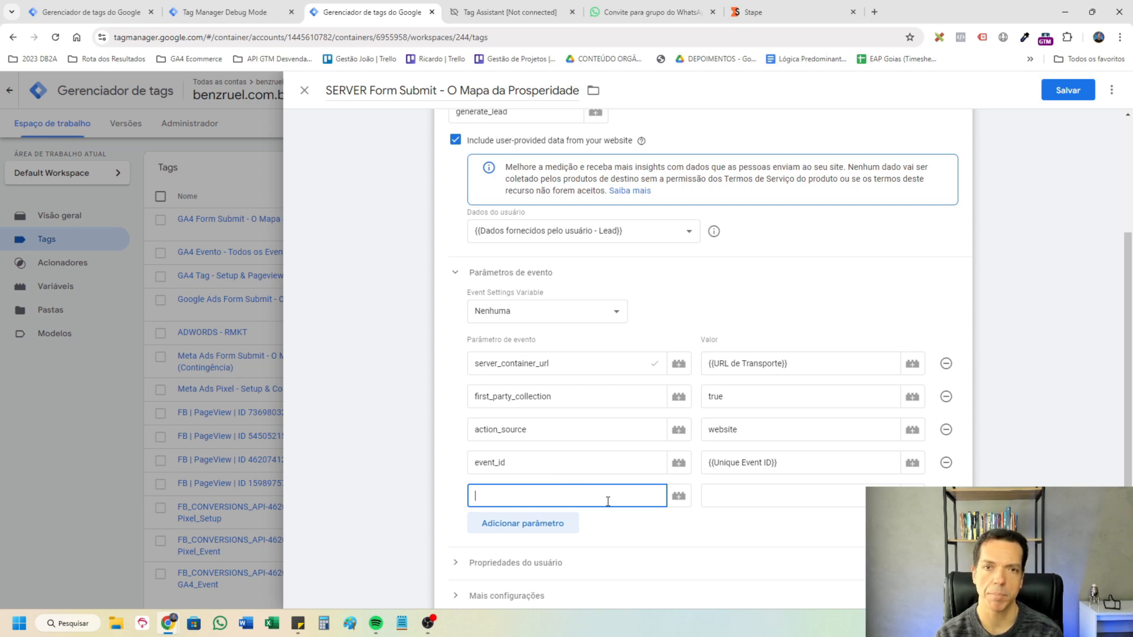
text(event_time)
click(767, 495)
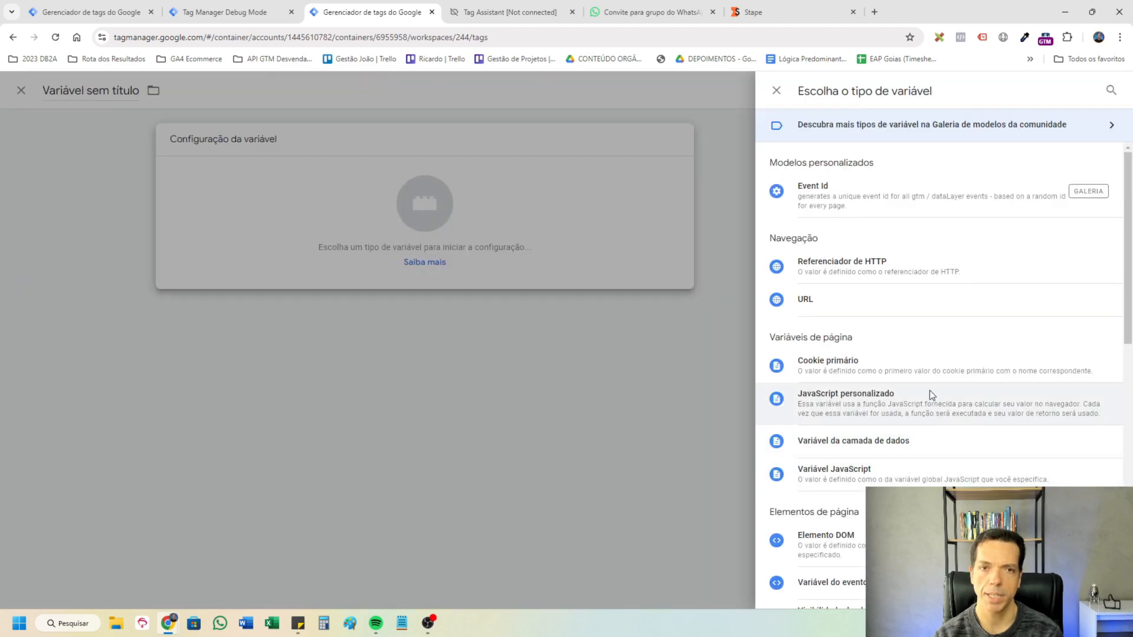
Create the custom JavaScript variable [CJS] - Event Time em Segundos returning Math.round(new Date().getTime() / 1000) and use it as event_time's value.
click(930, 391)
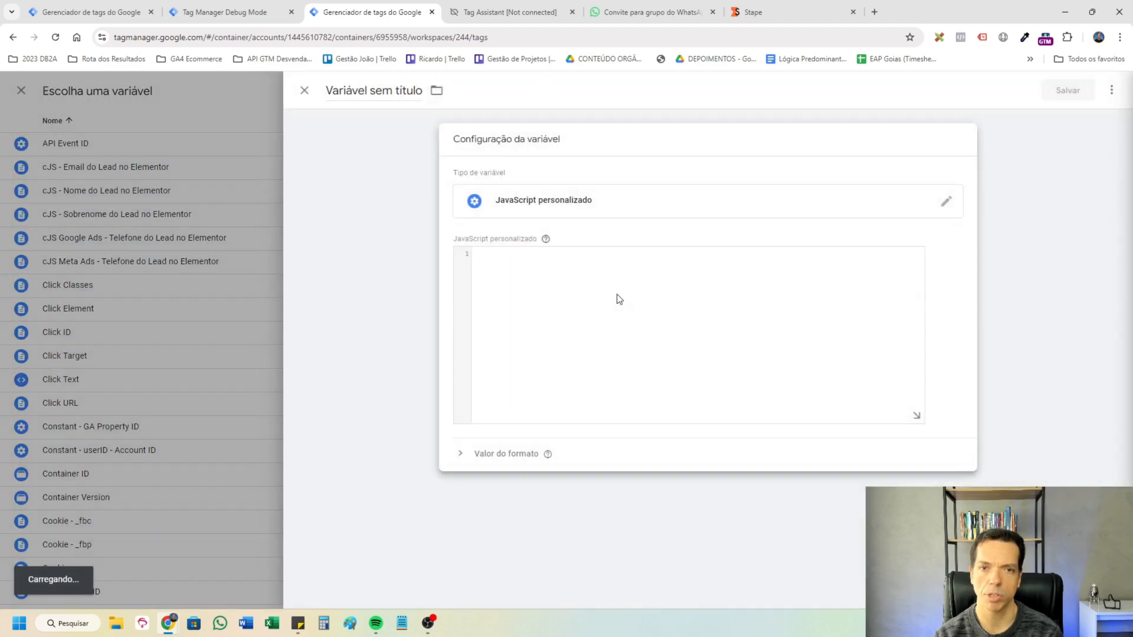
click(617, 299)
text(function() {   return Math.round(new Date().getTime() / 1000); })
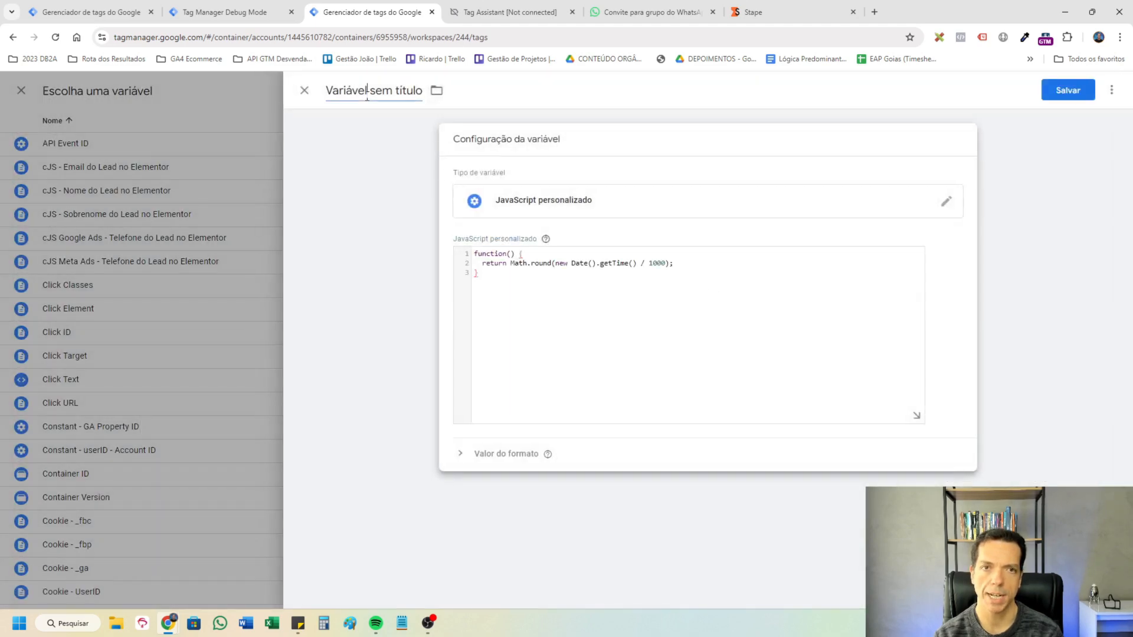
click(367, 93)
key(ctrl+a)
text([CJS] - Event Time em Segundos)
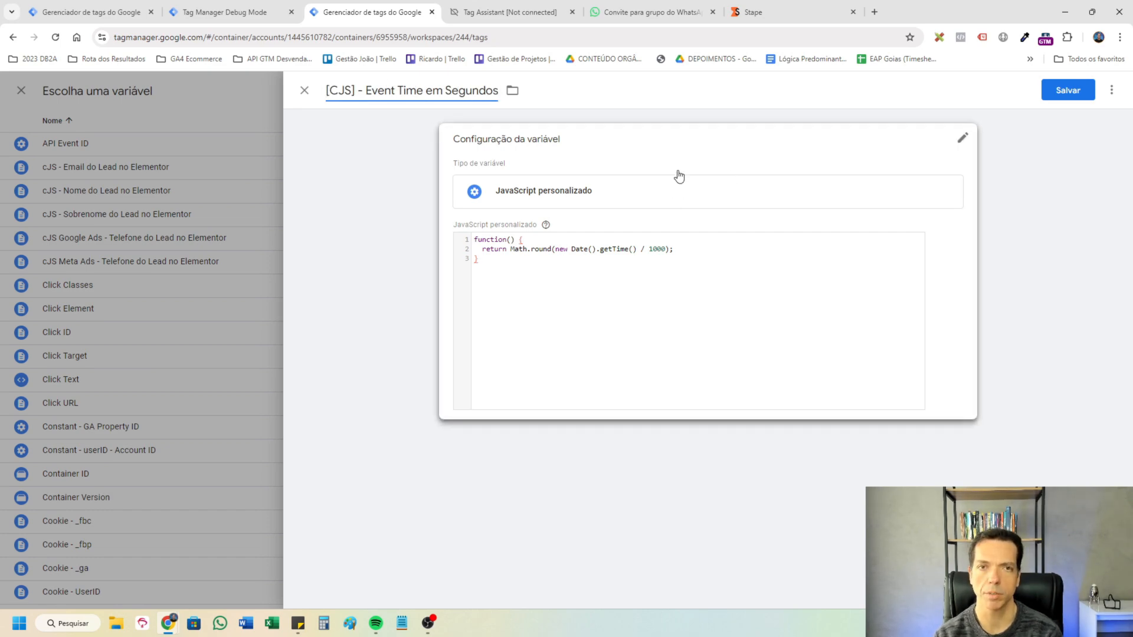
click(1061, 89)
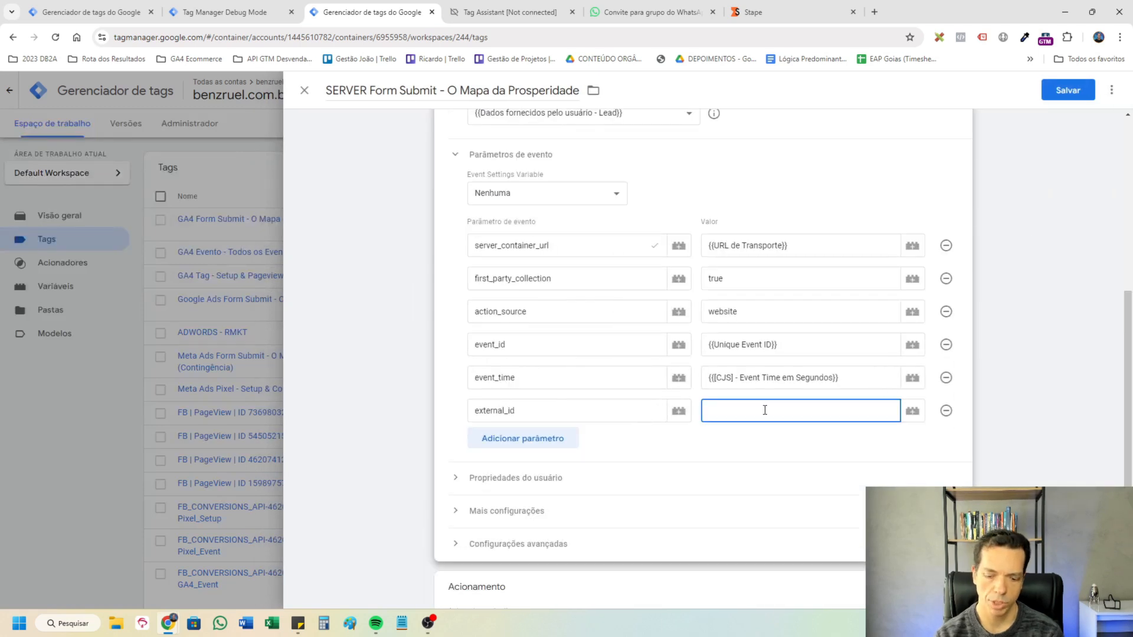
Add the event parameter external_id with the variable {{External ID - Cookie GA Tratado}} as its value.
text({{)
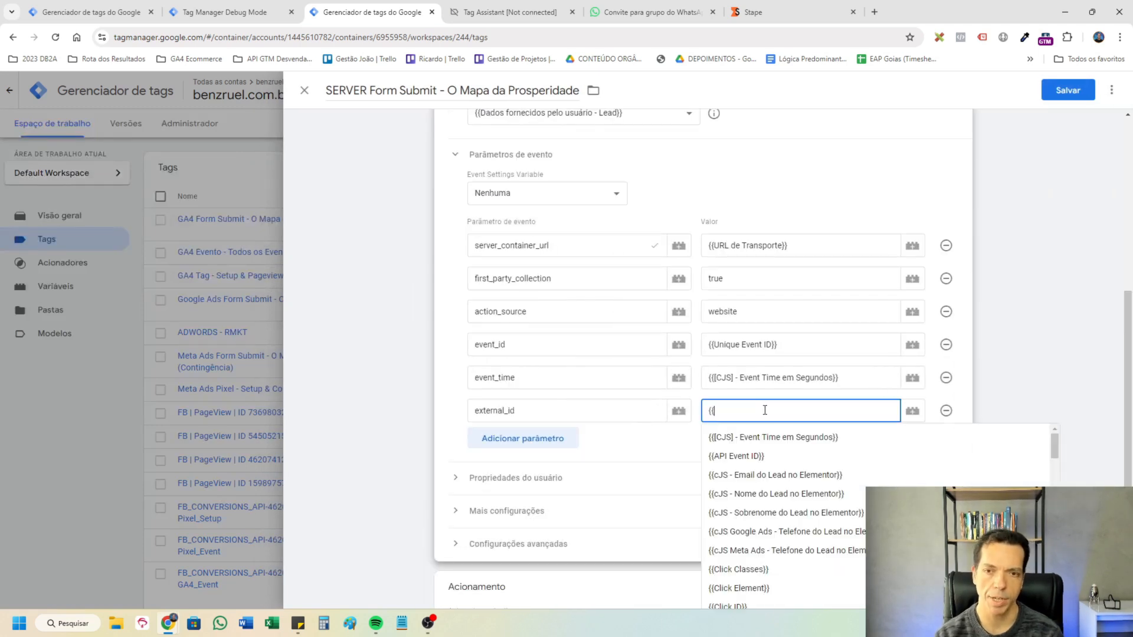
text(ga)
click(824, 473)
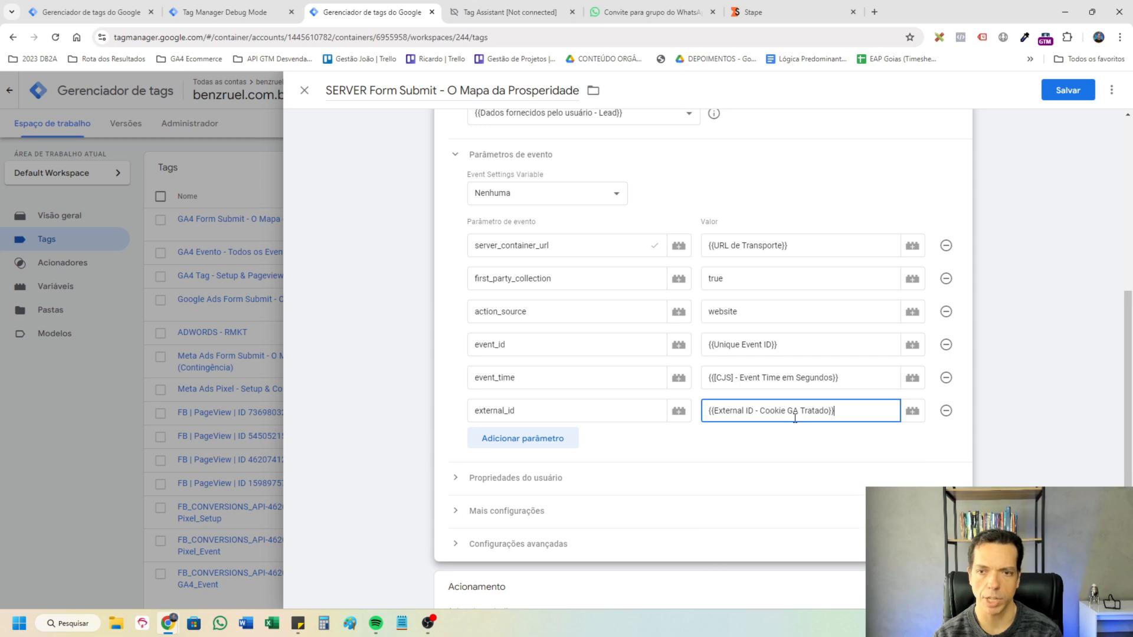
Add the event parameters fbp and fbc with the values {{Cookie - _fbp}} and {{Cookie - _fbc}}.
click(563, 437)
text(fbp)
click(564, 471)
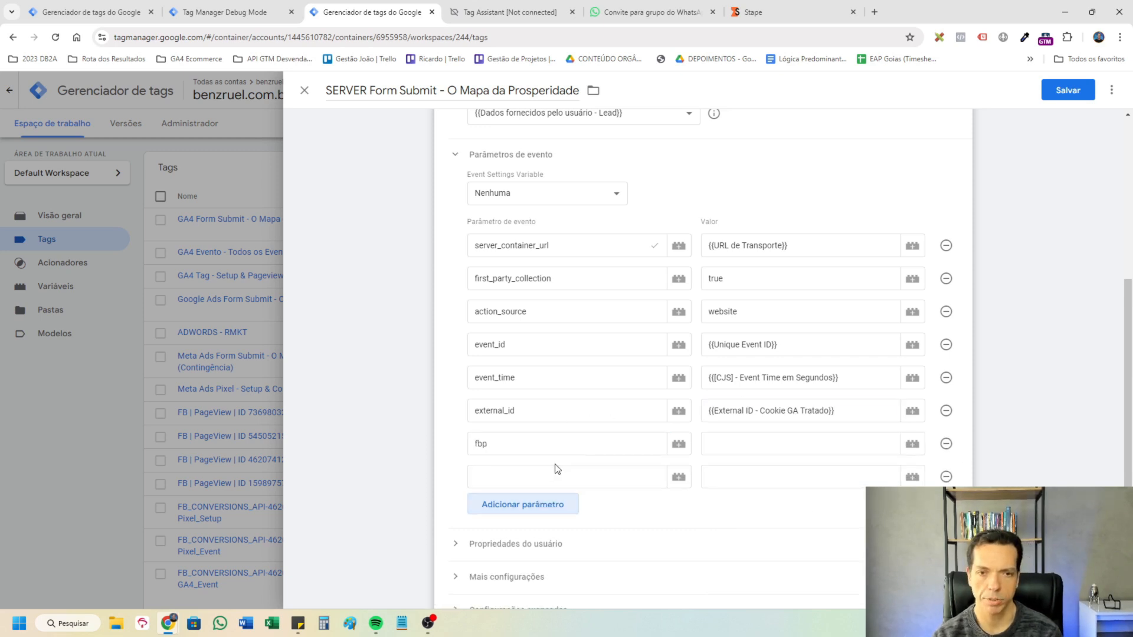
text(fbc)
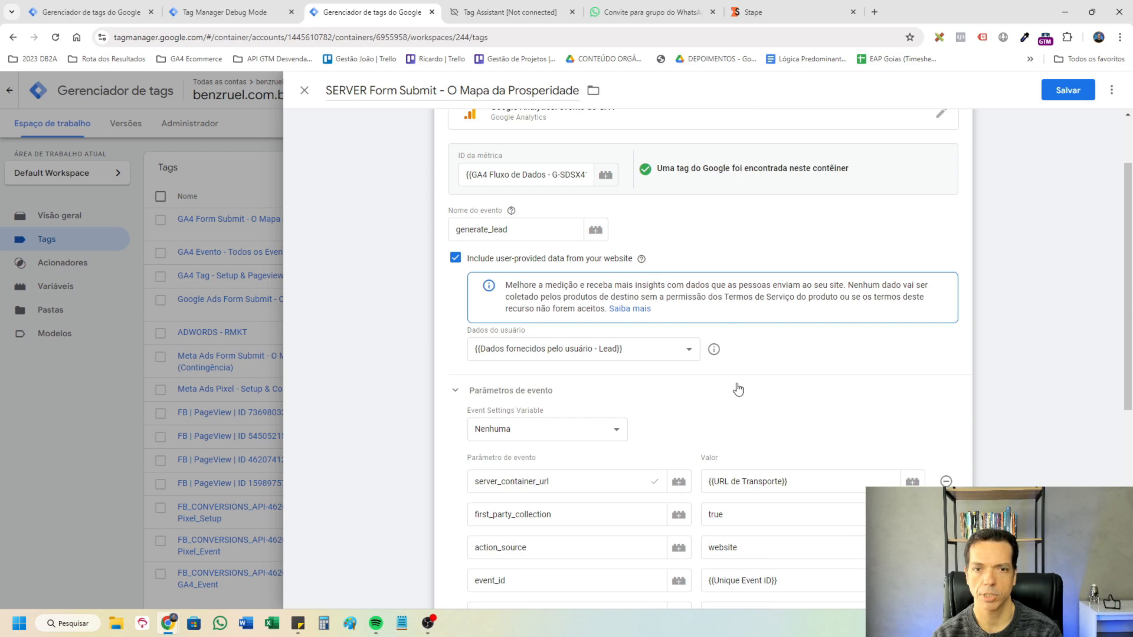
scroll(739, 389, down, 2)
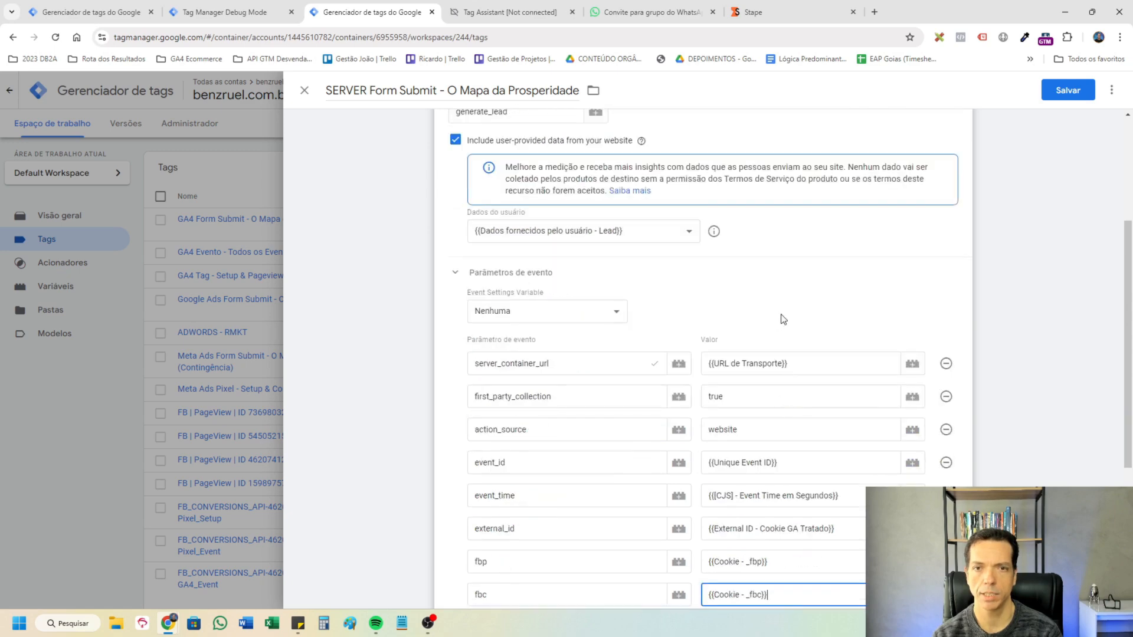
scroll(852, 348, down, 1)
scroll(495, 179, up, 1)
scroll(751, 324, down, 2)
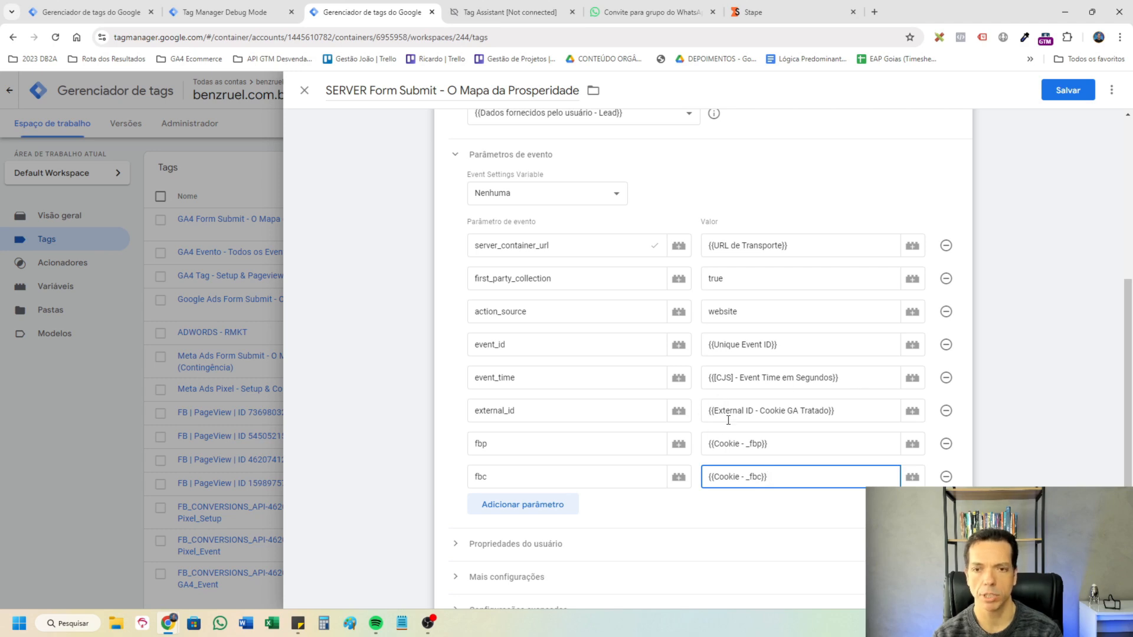
scroll(821, 401, down, 1)
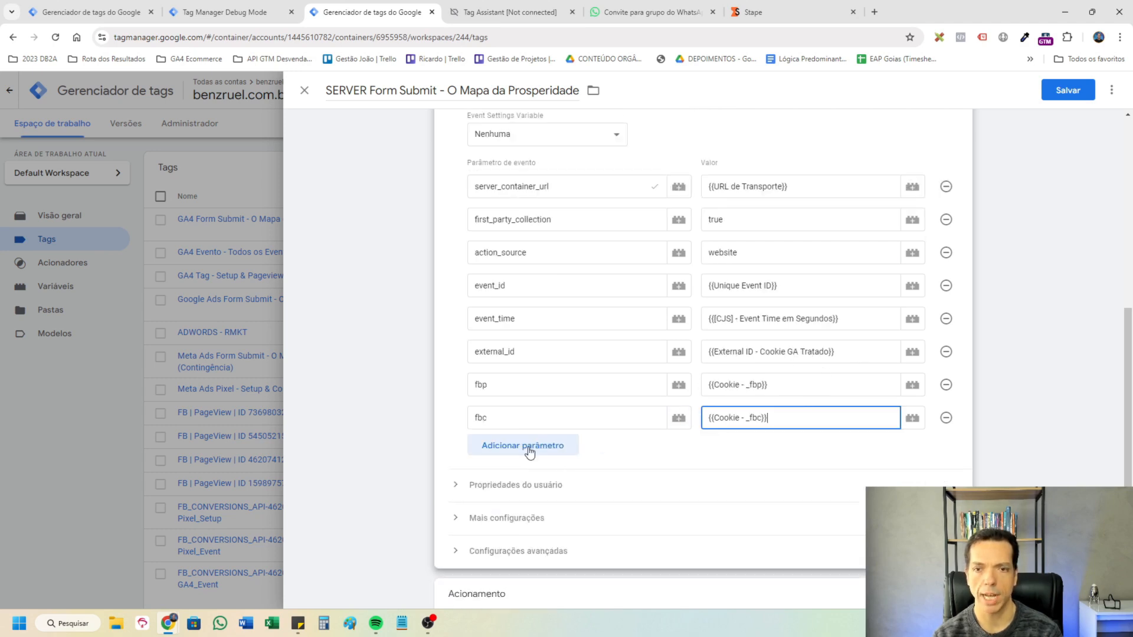
Add the event parameter user_data.email_address with the variable {{cJS - Email do Lead no Elementor}} as its value.
click(562, 446)
click(599, 451)
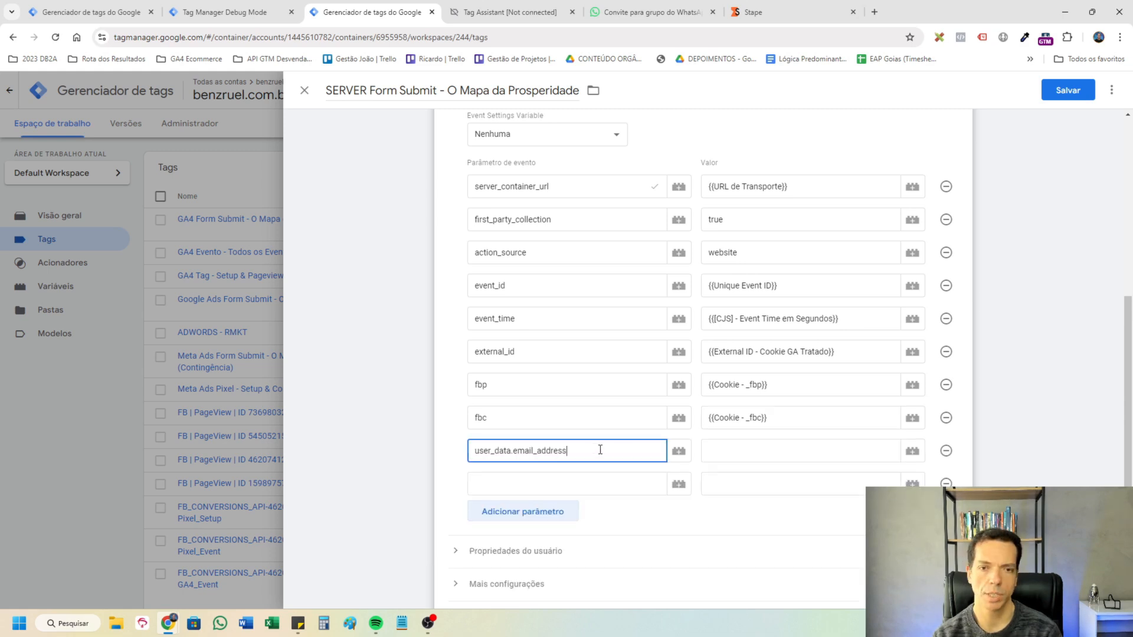
click(743, 451)
text({{email)
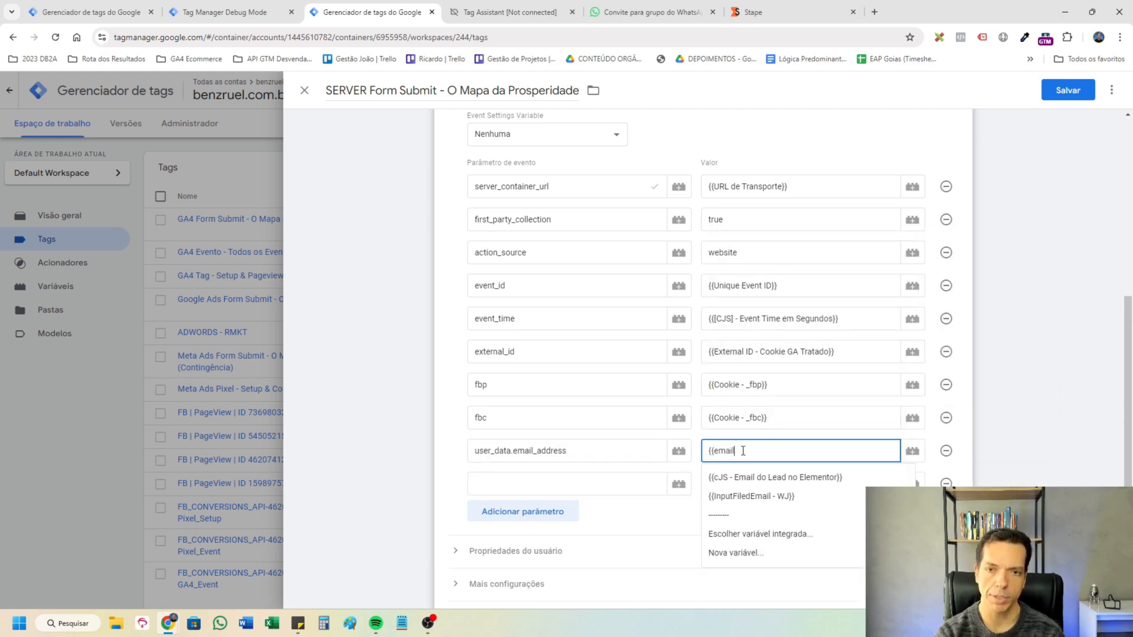
click(767, 477)
Add the event parameter user_data.address.first_name with the variable {{cJS - Nome do Lead no Elementor}} as its value.
click(566, 476)
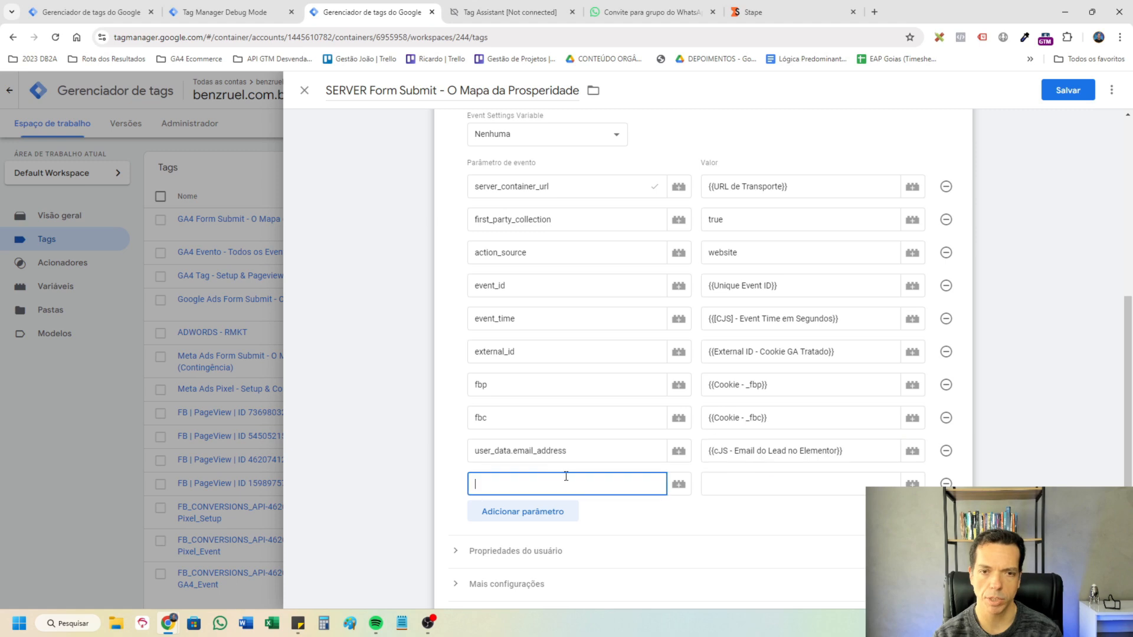
text(user_data)
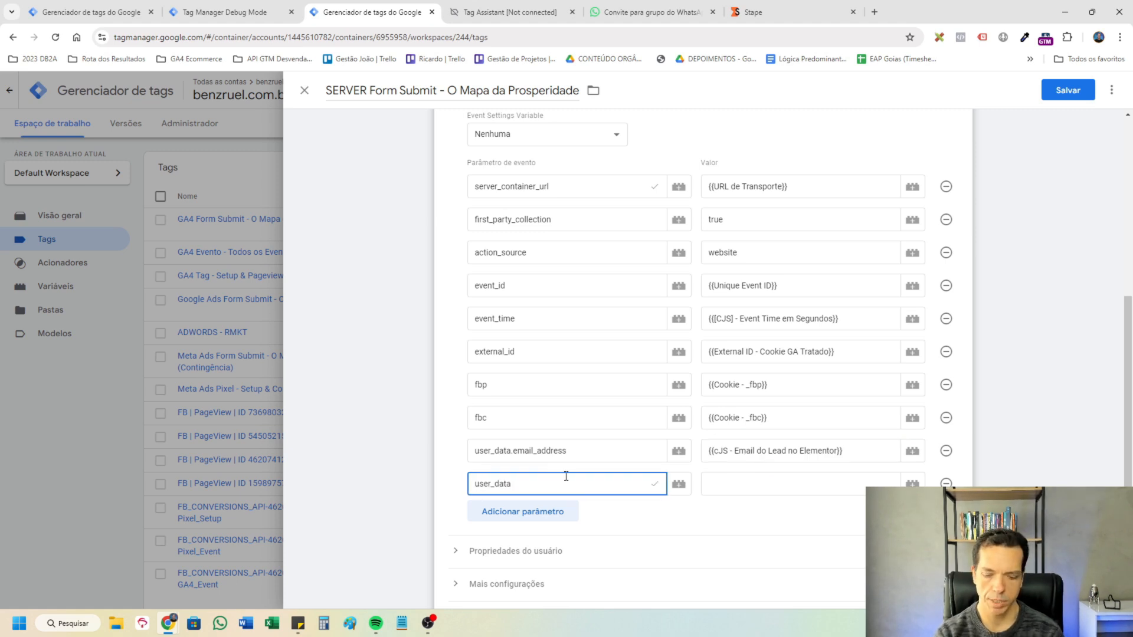
text(.address)
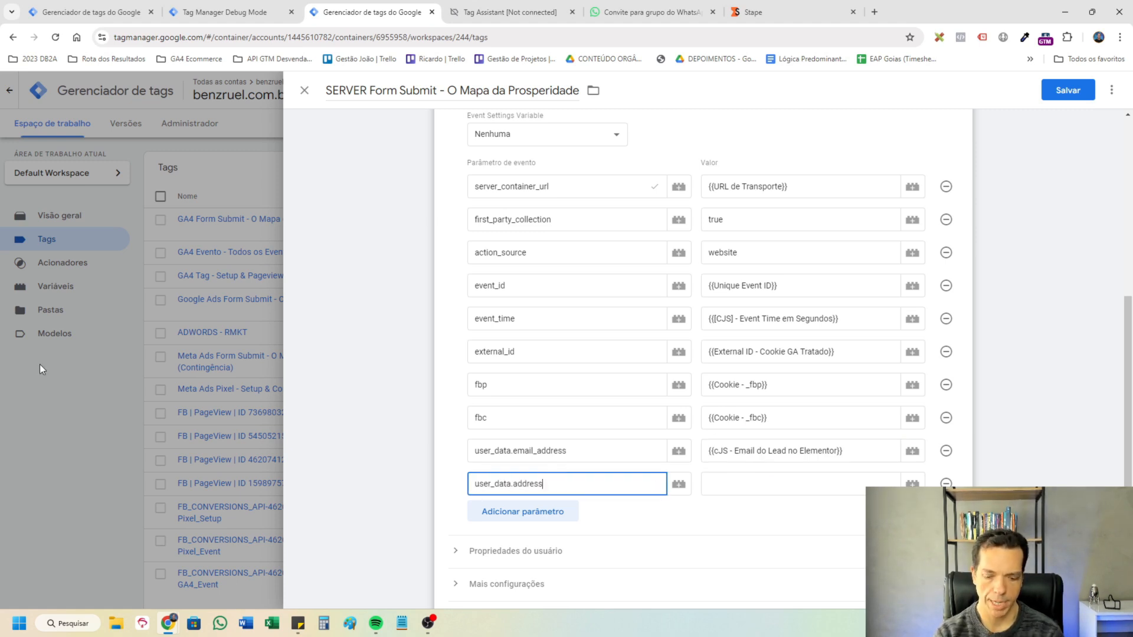
text(.first_name)
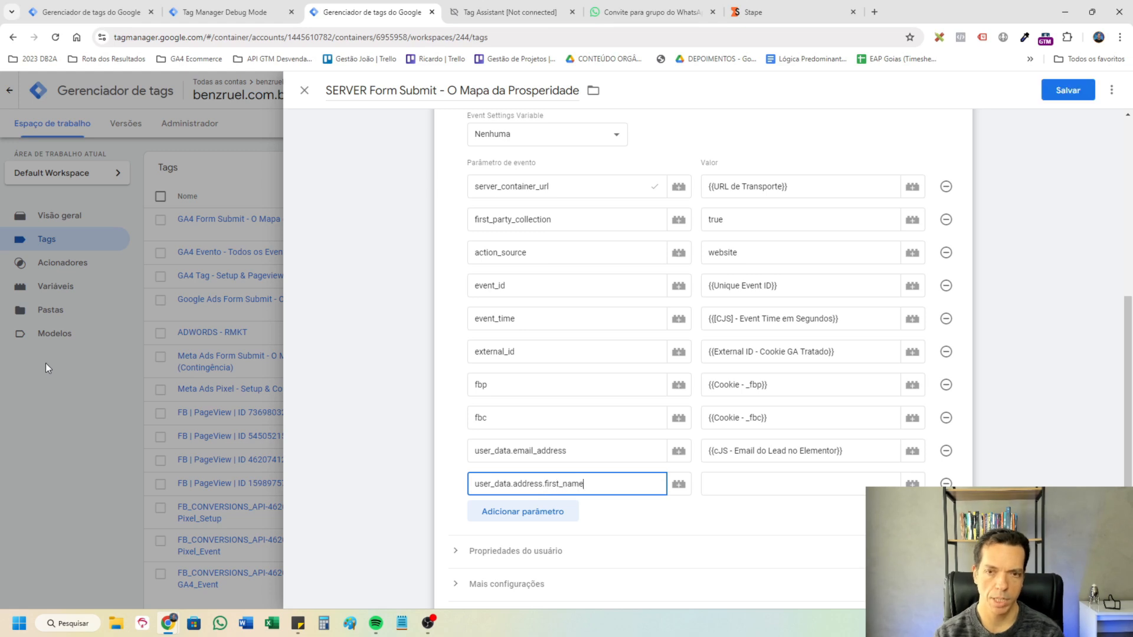
click(784, 484)
text({{nome)
click(791, 509)
Add the event parameter user_data.address.last_name with the variable {{cJS - Sobrenome do Lead no Elementor}} as its value.
scroll(555, 413, down, 1)
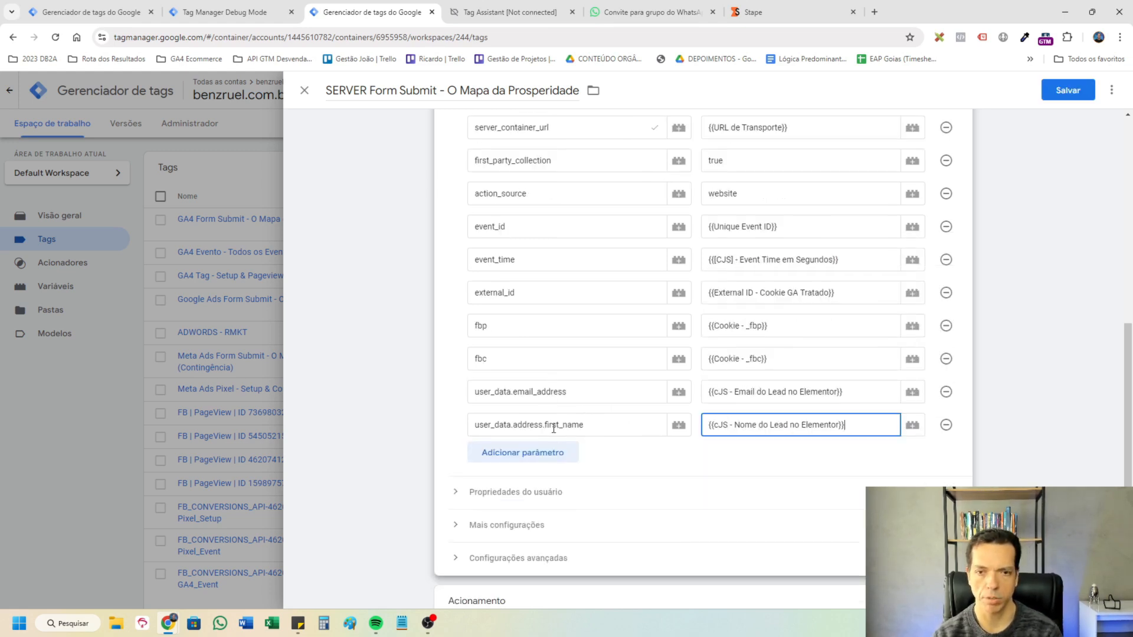
click(544, 452)
text(user_data.address.last_name)
click(757, 463)
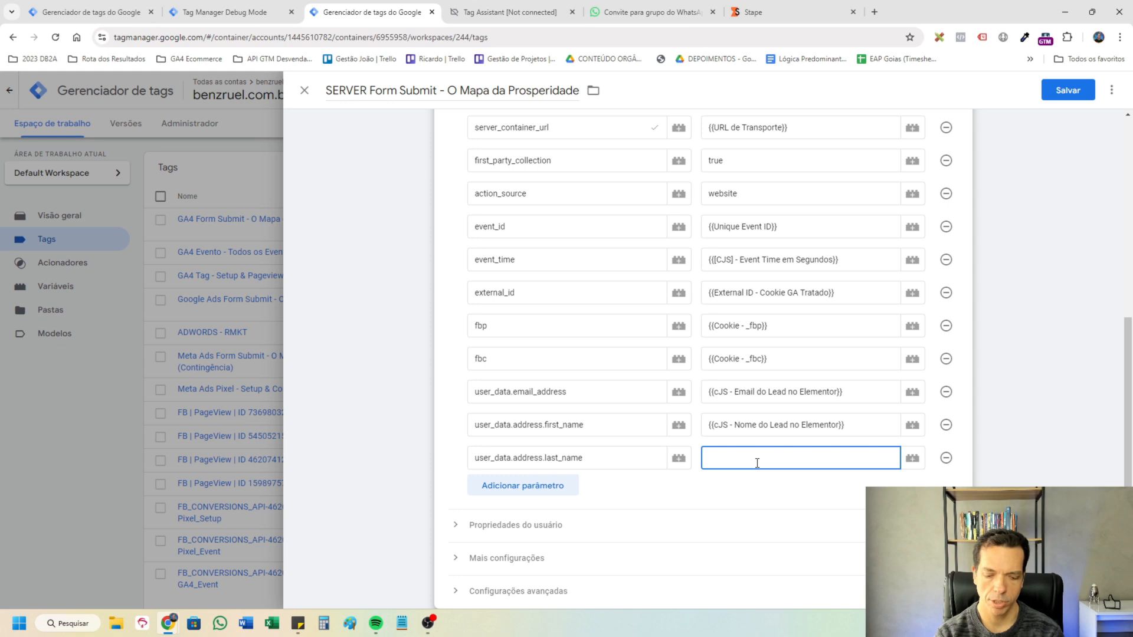
text({{so)
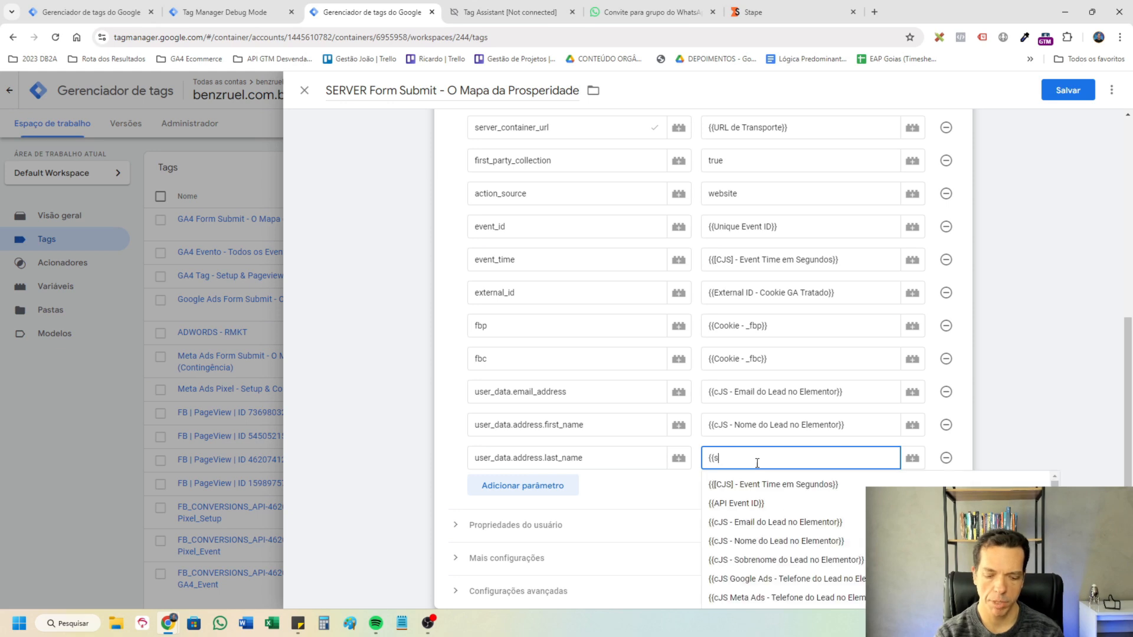
click(761, 484)
Add the event parameter user_data.phone_number with the variable {{cJS Google Ads - Telefone do Lead no Elementor}} as its value.
click(576, 486)
click(577, 490)
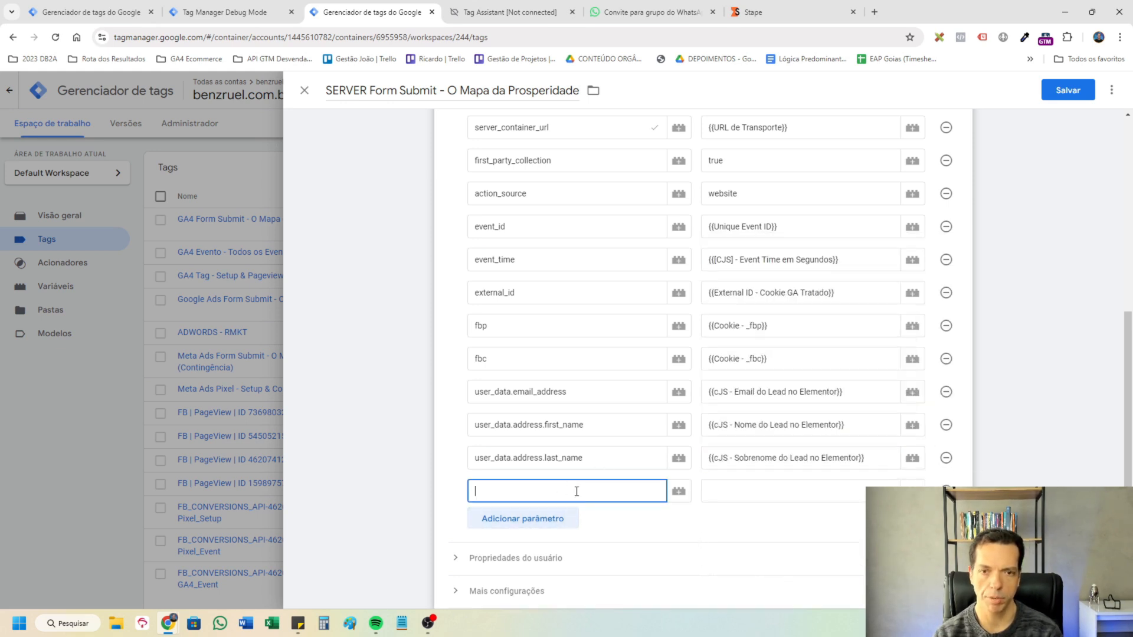
text(user_data.)
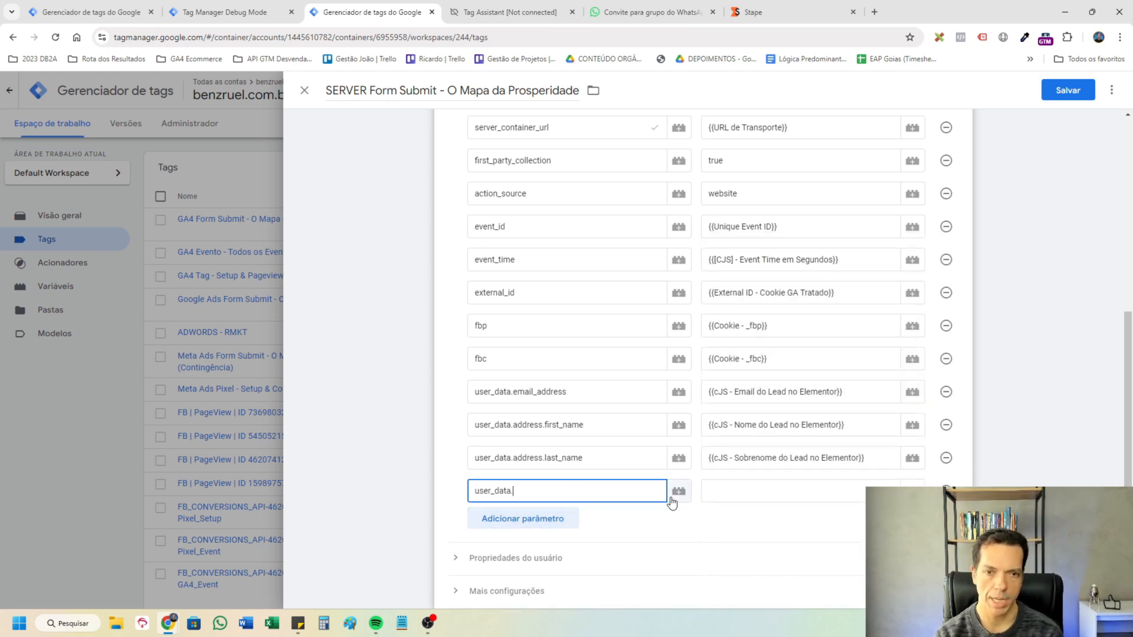
text(phone_numeer)
click(788, 488)
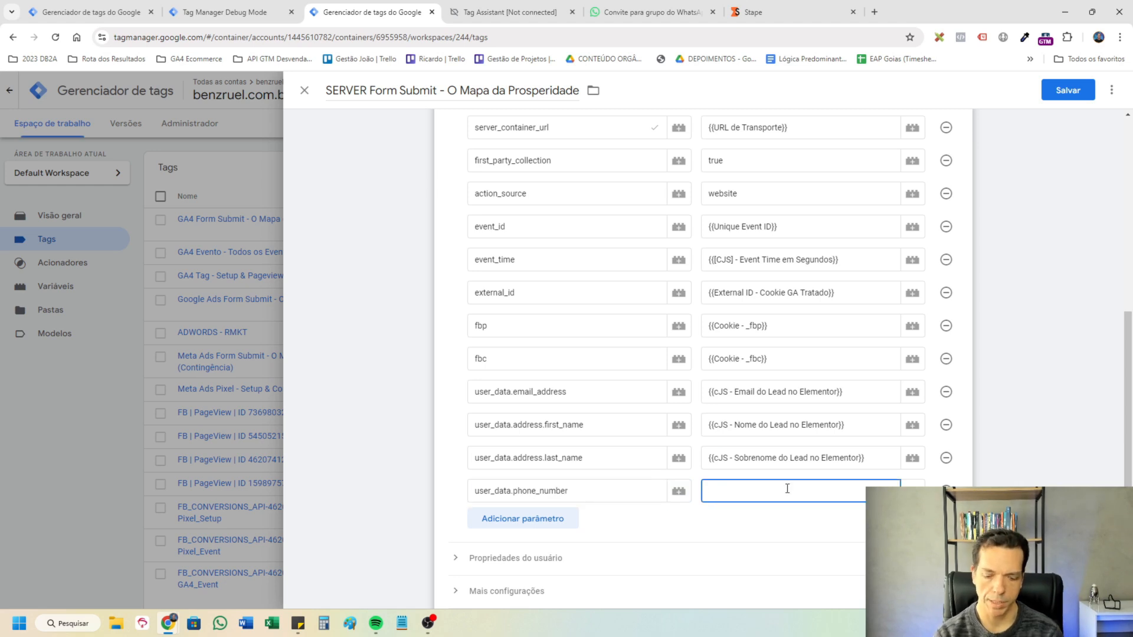
text({{google)
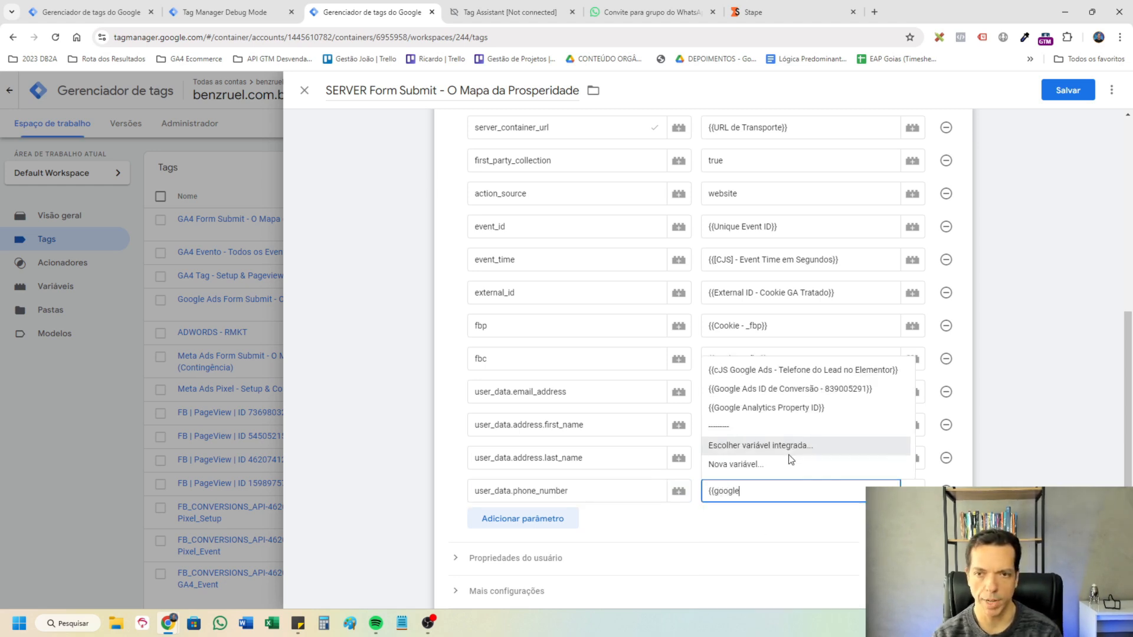
click(793, 370)
Add the event parameter user_data.phone_number_meta with the value {{cJS Meta Ads - Telefone do Lead no Elementor}} and save the tag.
click(623, 500)
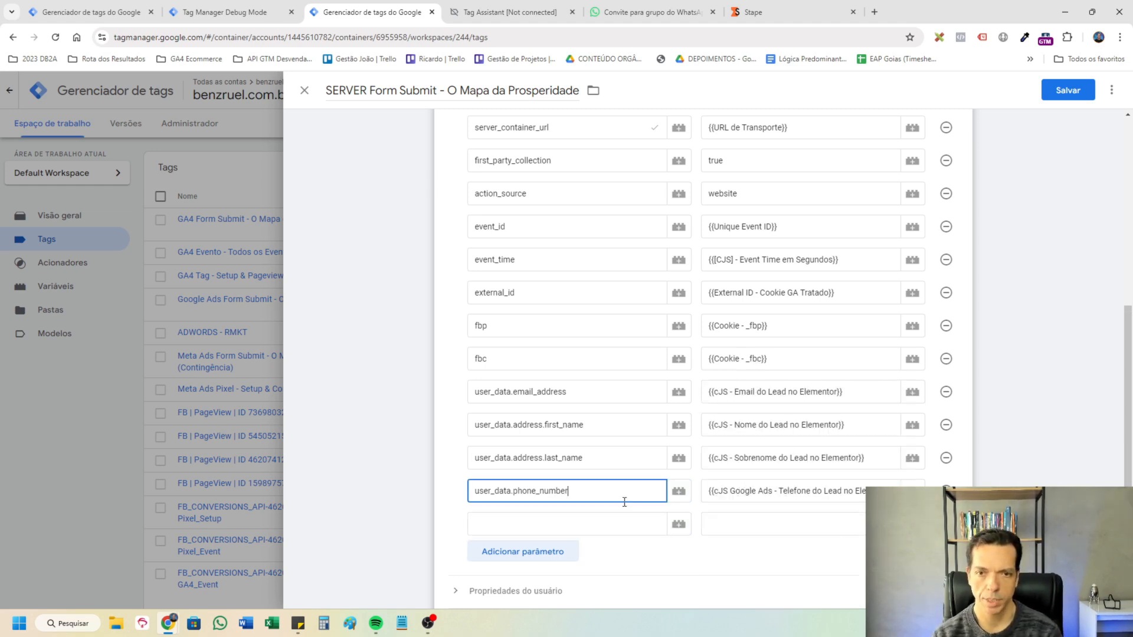
key(ctrl+a)
key(ctrl+c)
click(596, 528)
key(ctrl+v)
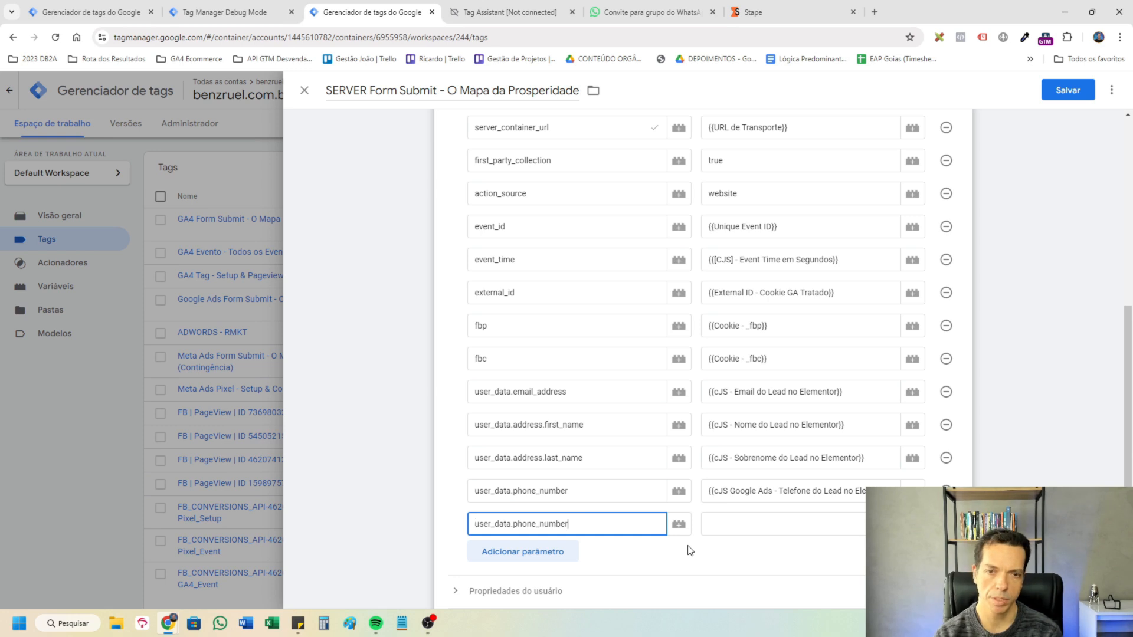
text(_meta)
click(733, 525)
text({{meta)
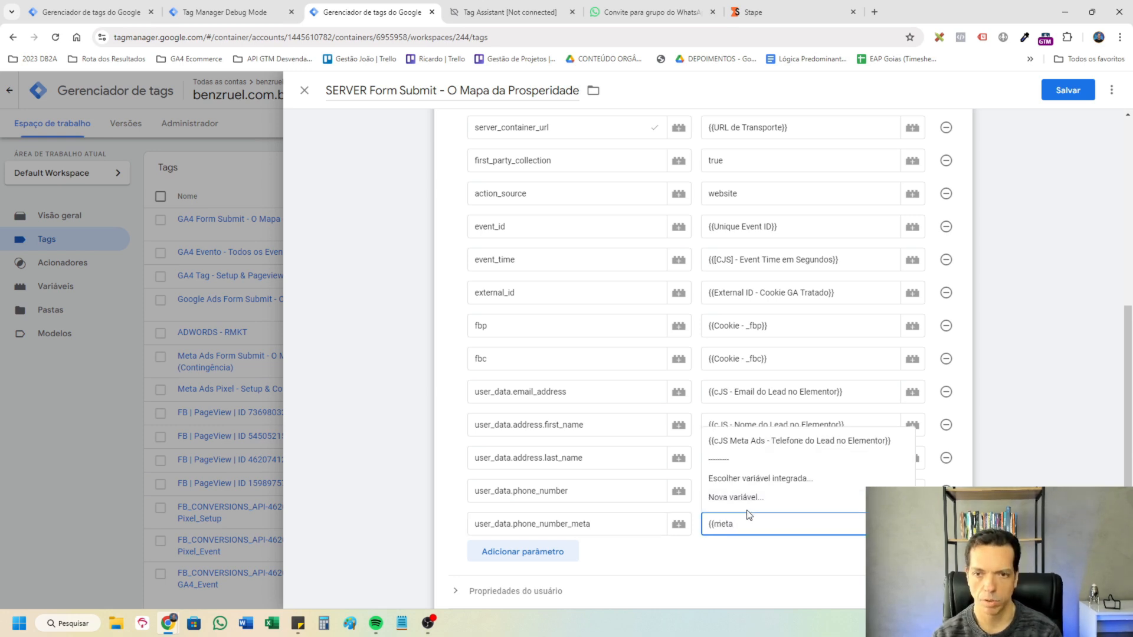
click(768, 444)
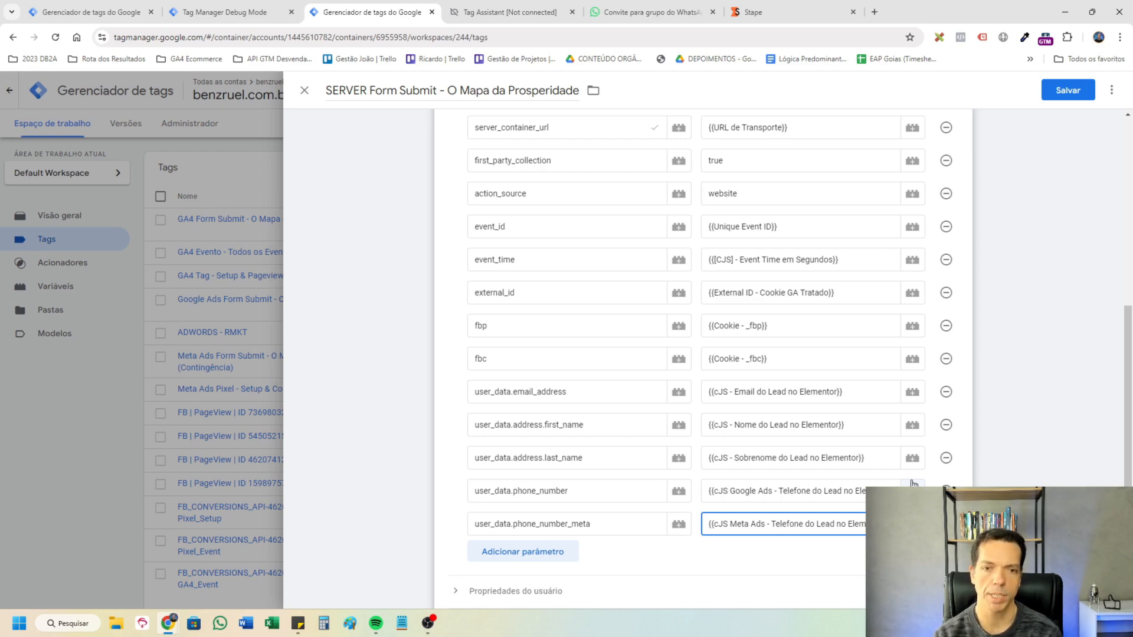
click(1068, 90)
Close the old Tag Assistant, WhatsApp invite and debug pages, and start a new preview of the SERVER benzruel container.
click(572, 12)
click(572, 12)
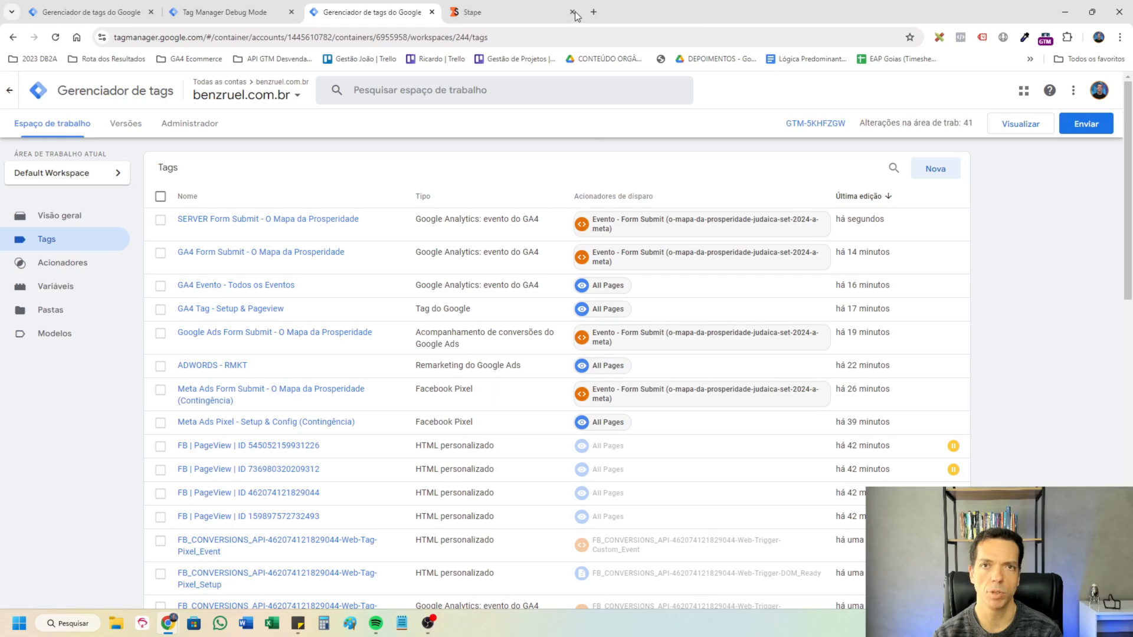
click(291, 11)
click(110, 6)
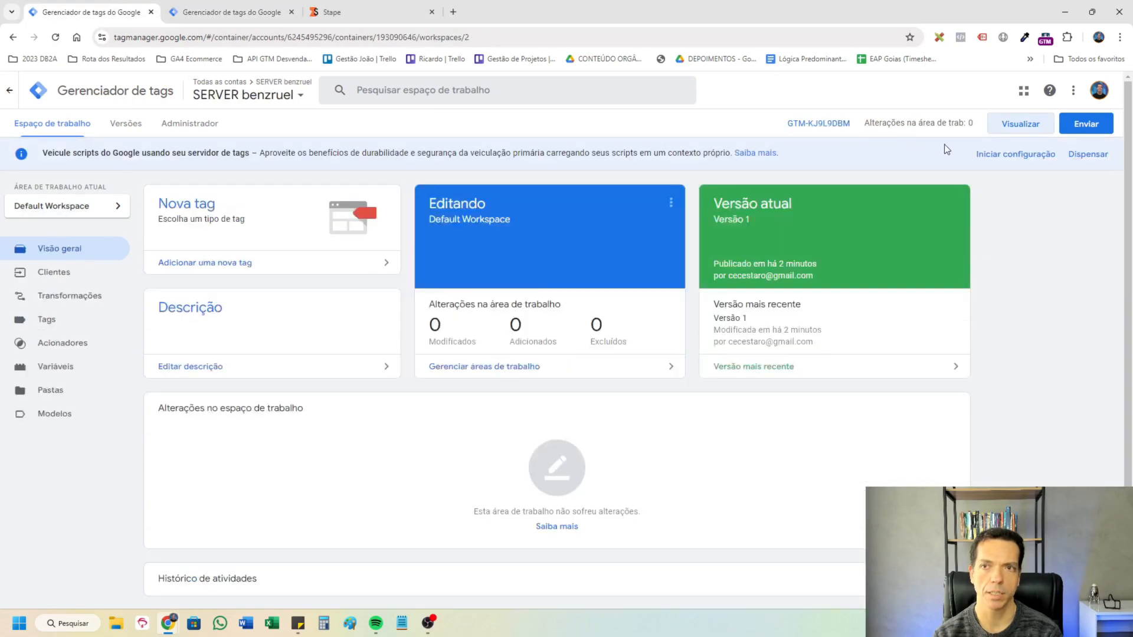
click(1020, 127)
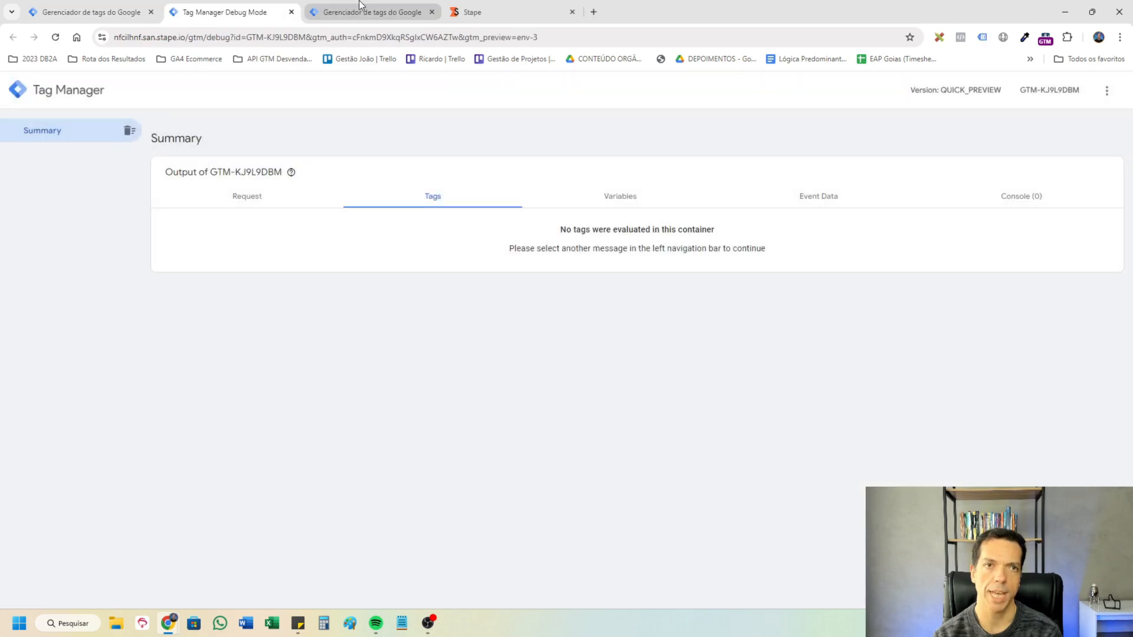
Preview the benzruel.com.br web container on the landing page and open the first generate_lead event in the server debug session.
click(360, 5)
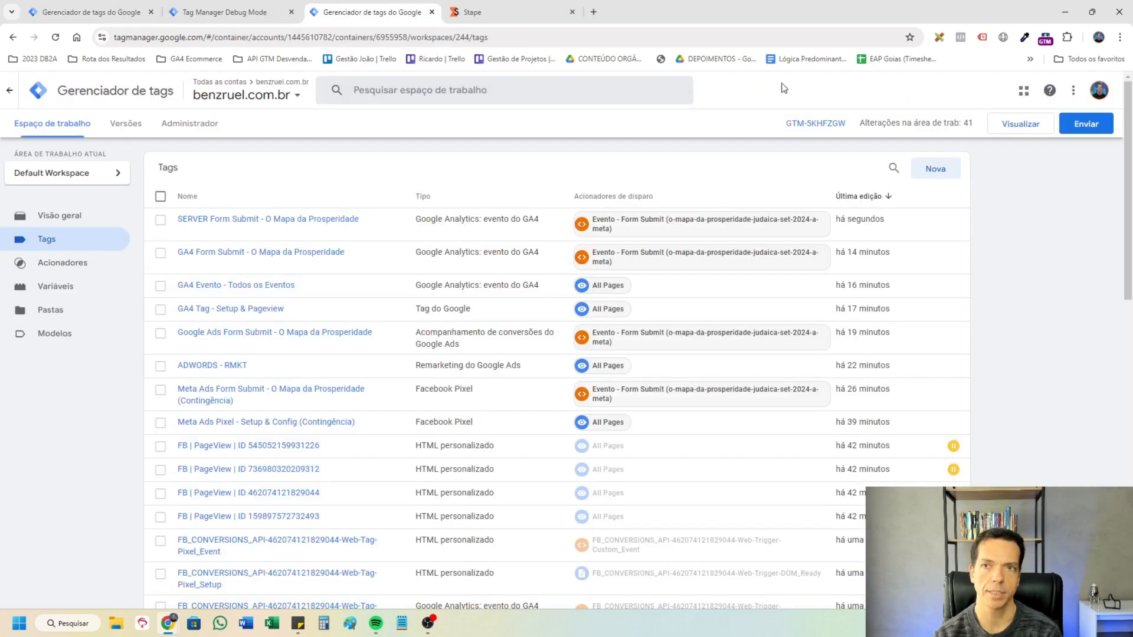
click(1020, 125)
click(234, 6)
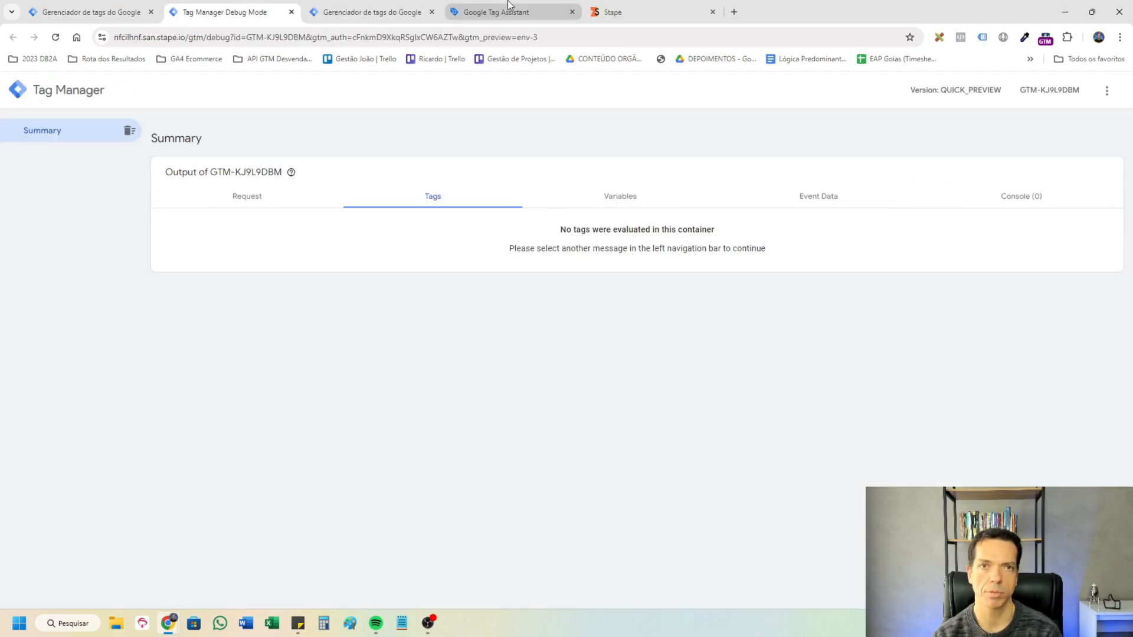
click(57, 5)
click(253, 11)
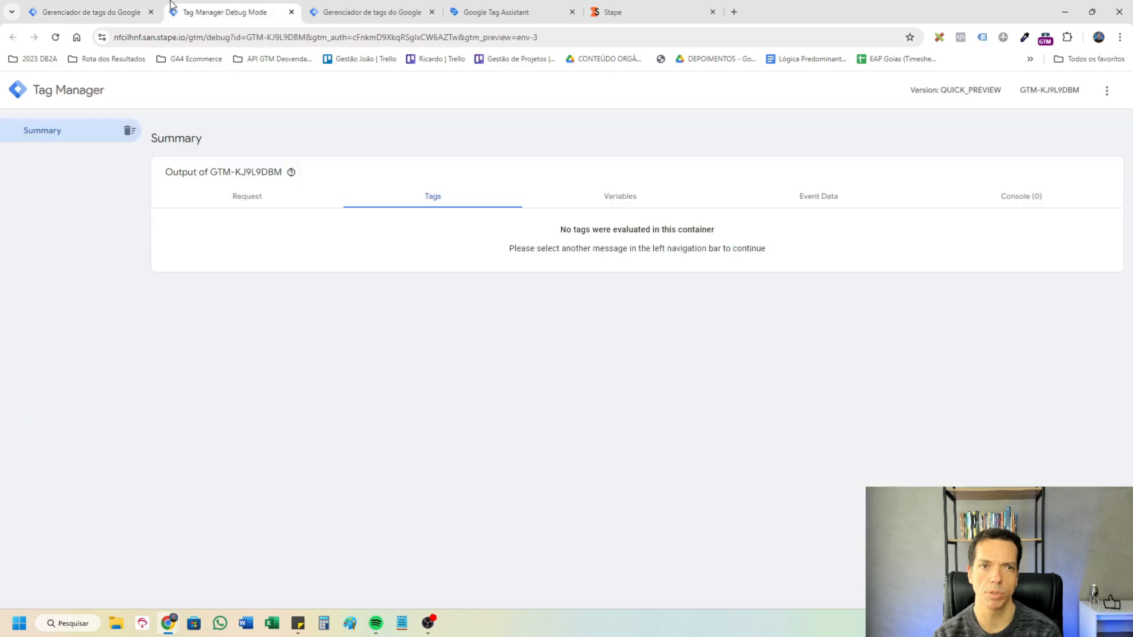
click(463, 6)
click(562, 357)
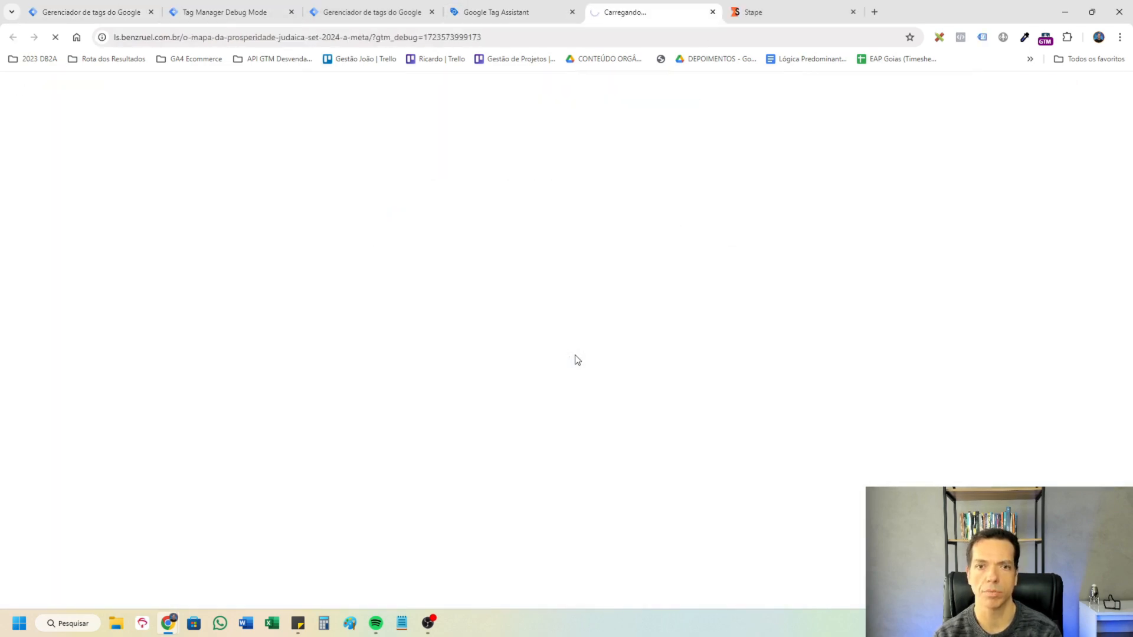
click(230, 12)
click(76, 231)
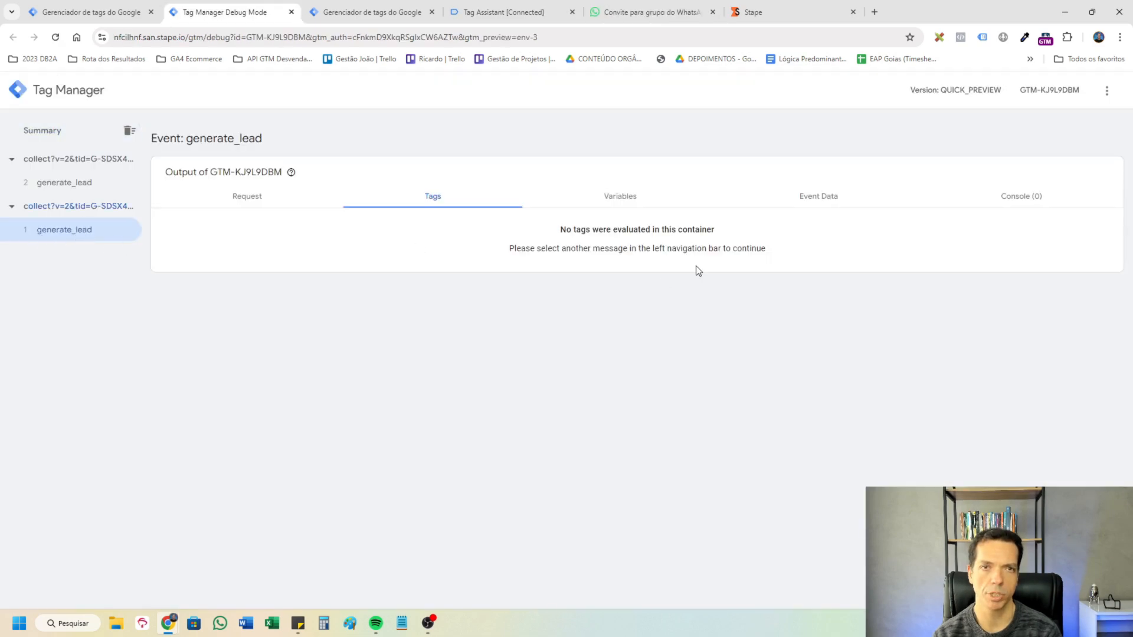
Set the firing option of the tag SERVER Form Submit - O Mapa da Prosperidade to "Uma vez por página" and save it.
key(ctrl+Tab)
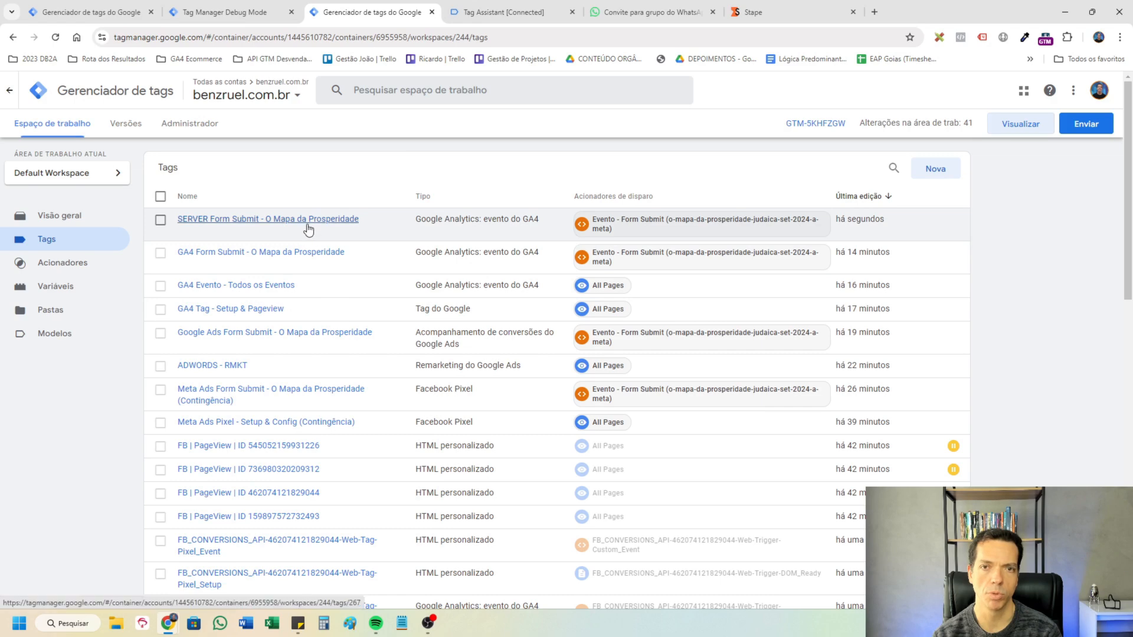
click(305, 223)
scroll(611, 344, down, 10)
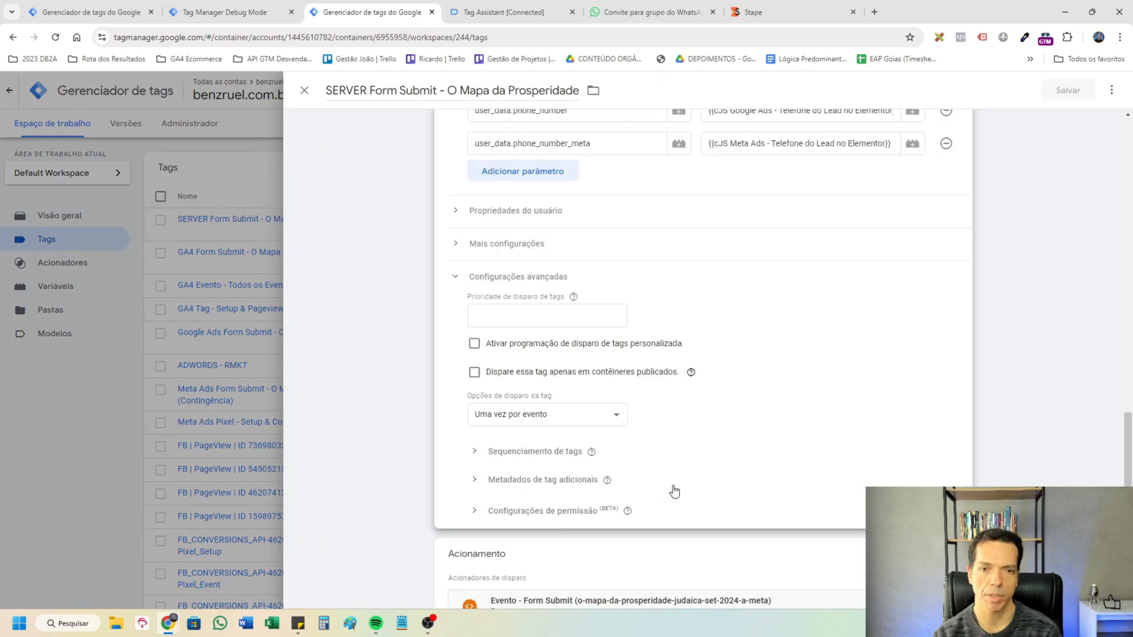
click(506, 367)
click(530, 407)
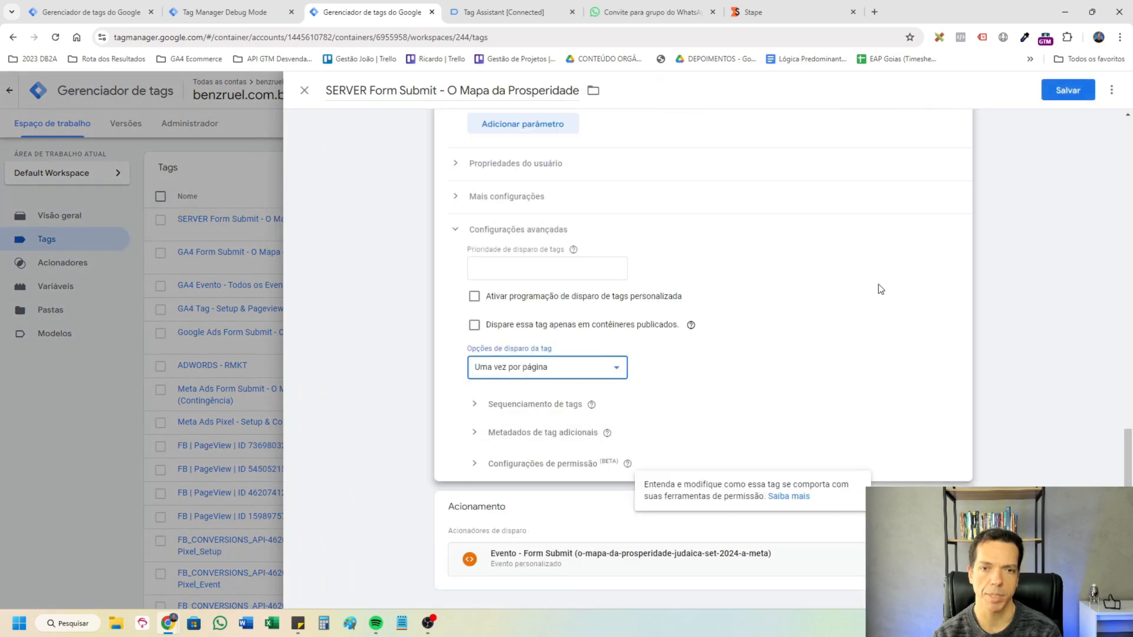
click(1067, 91)
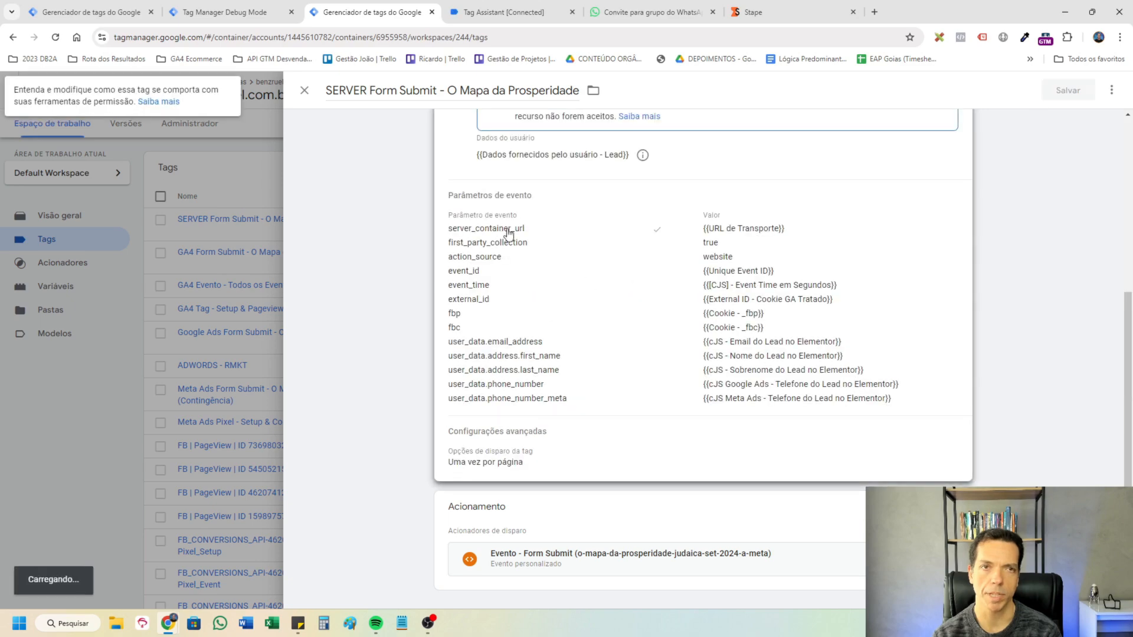
Examine the event data of the generate_lead event in the server debug session, including event_location and user_data.
click(248, 12)
click(820, 201)
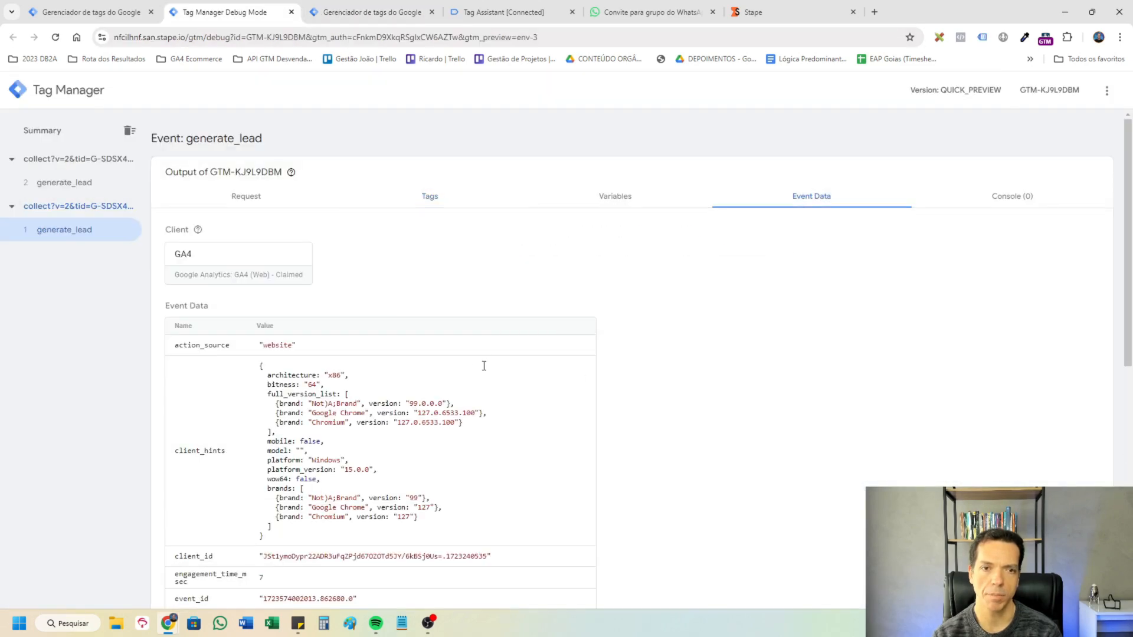
scroll(478, 391, down, 5)
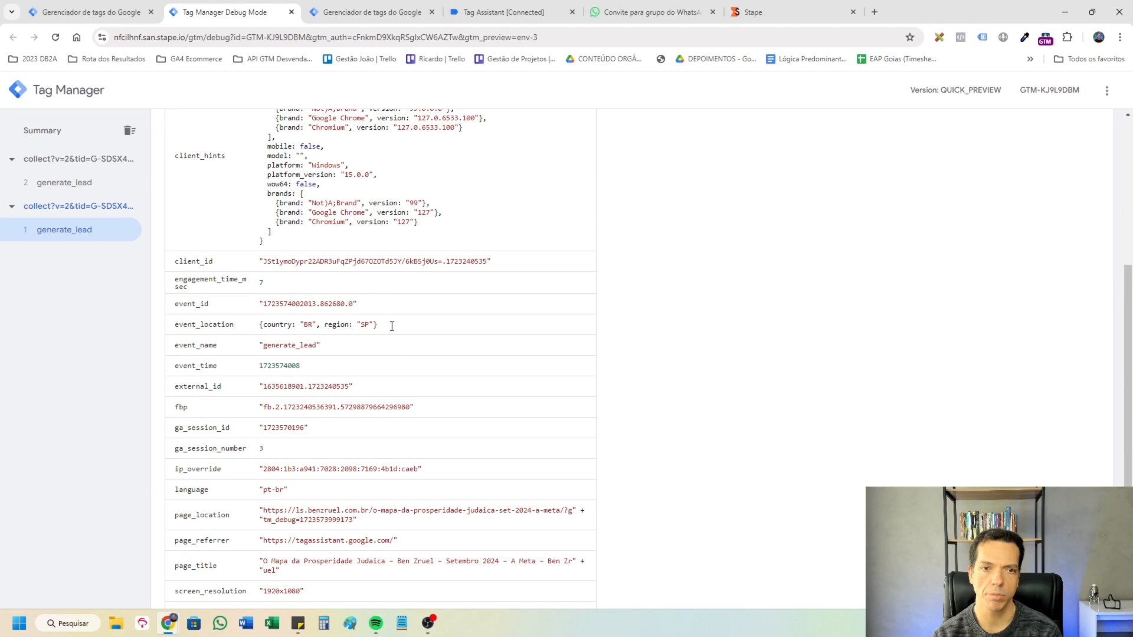
drag(392, 327, 235, 325)
click(381, 326)
scroll(404, 519, down, 3)
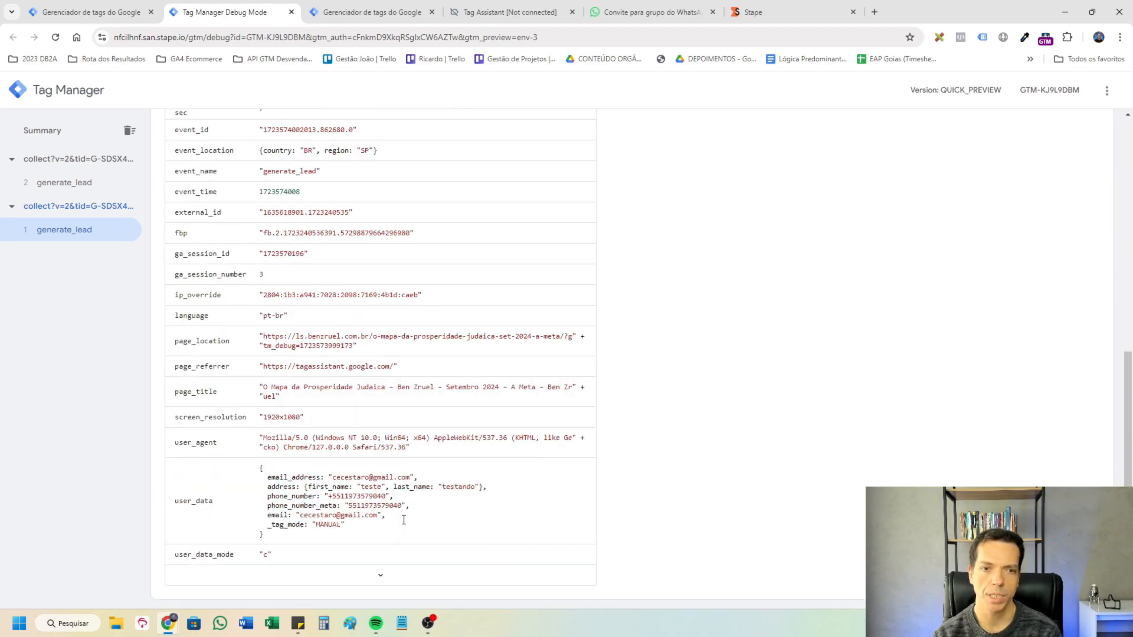
drag(486, 487, 255, 476)
click(367, 482)
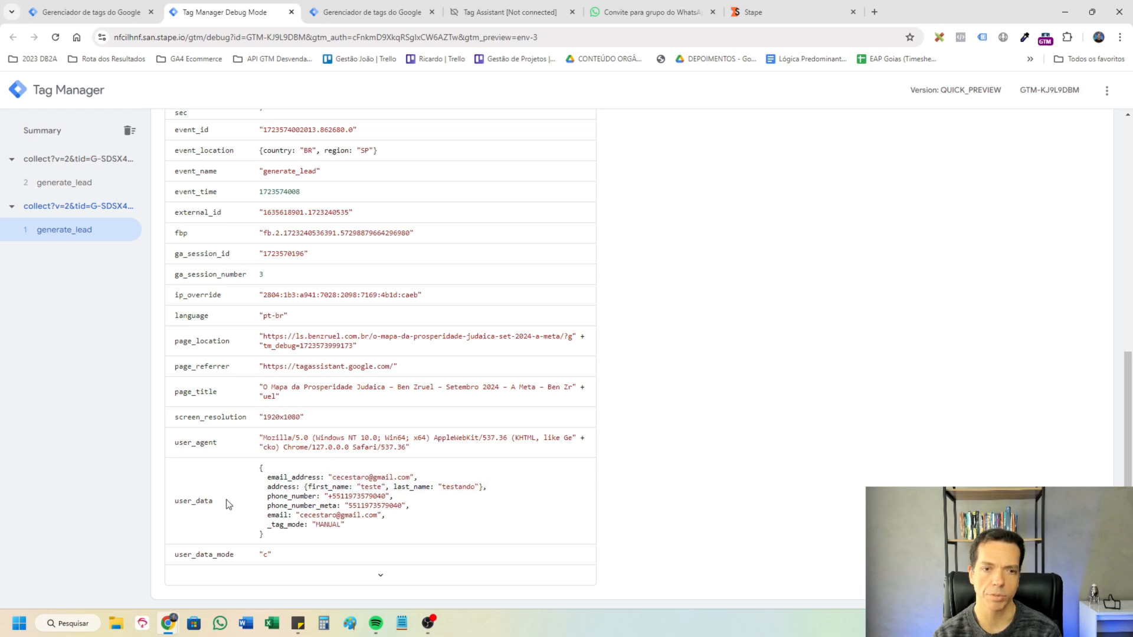
click(394, 582)
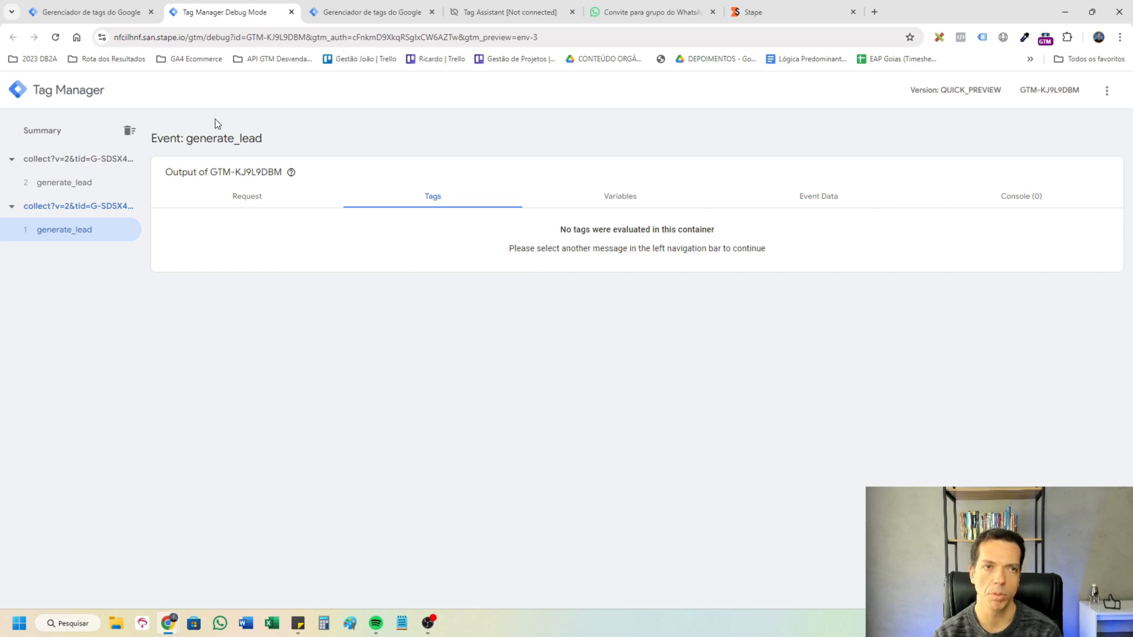
Create a new tag in the SERVER benzruel container and add stape-io's Facebook Conversion API template to the workspace for it.
click(92, 11)
click(933, 200)
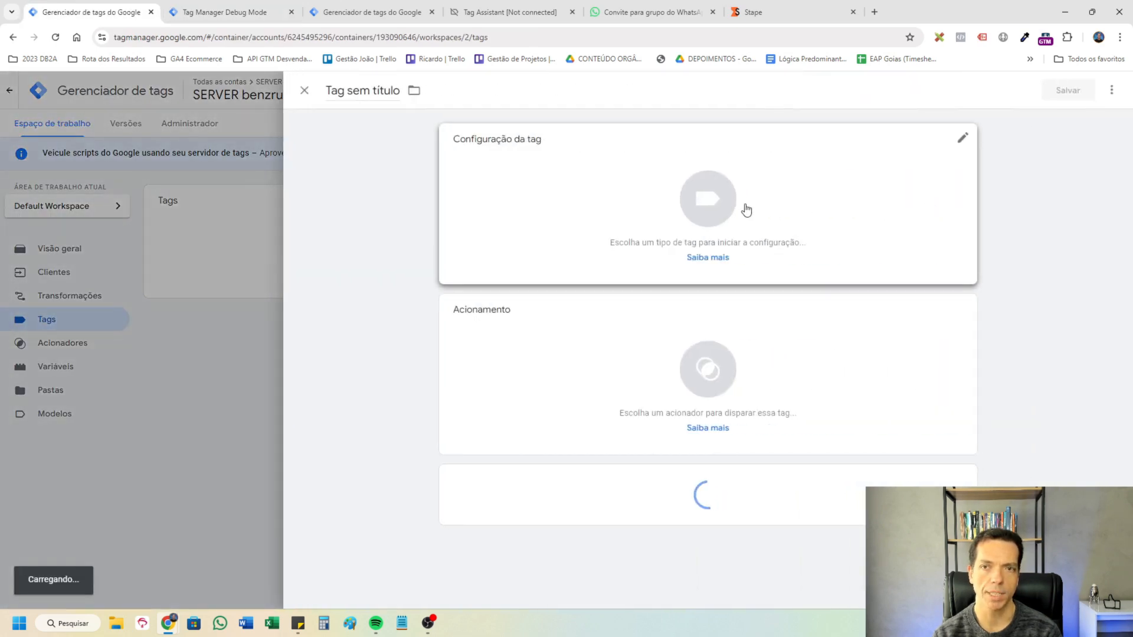
click(746, 210)
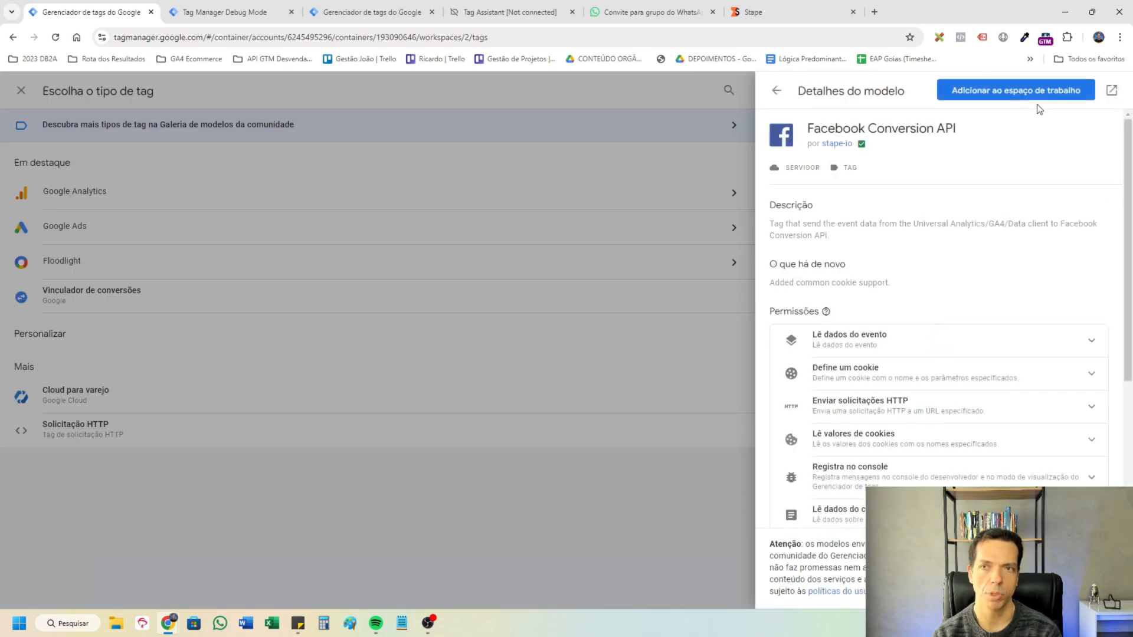
click(1015, 89)
click(732, 473)
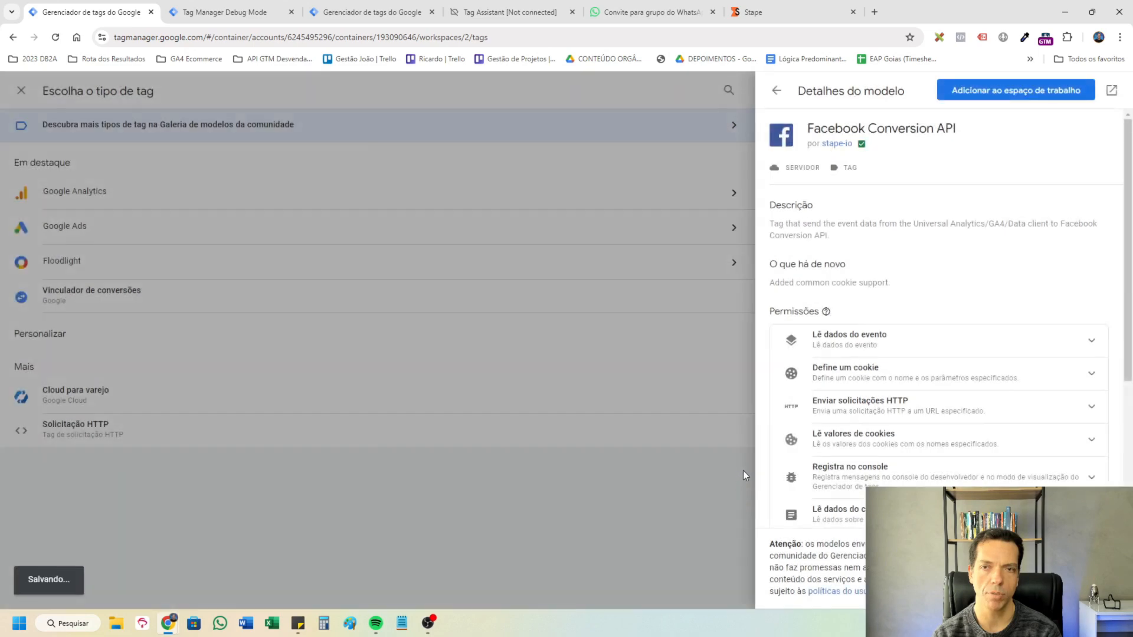
Create a custom (Personalizado) trigger for the tag that fires on some events where Client Name contains GA4.
scroll(717, 332, down, 2)
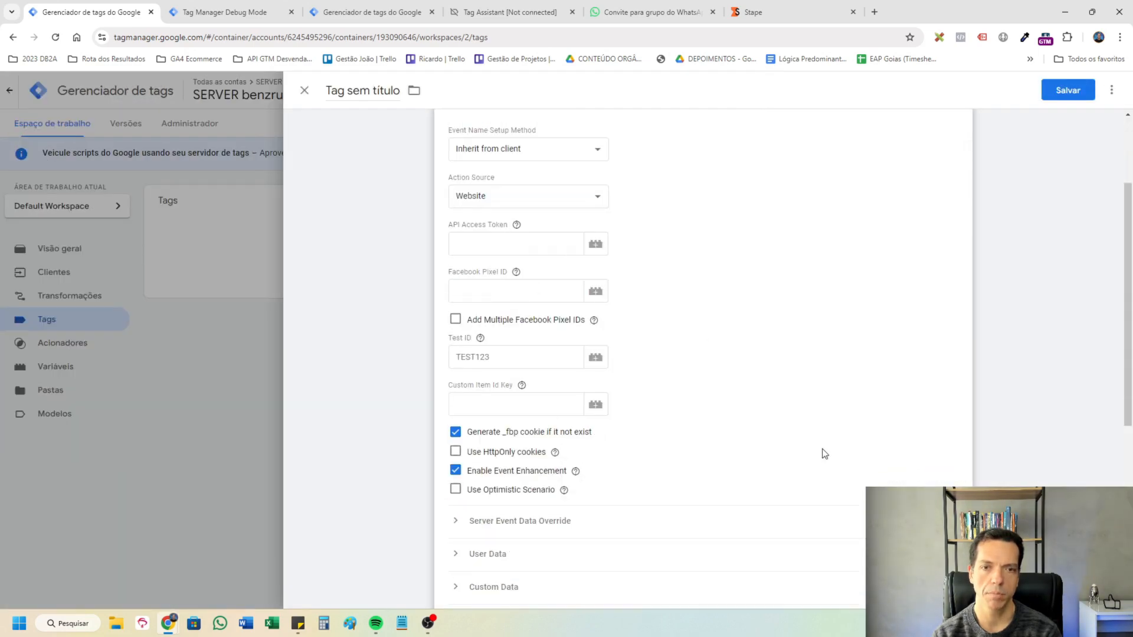
scroll(802, 350, down, 4)
click(198, 11)
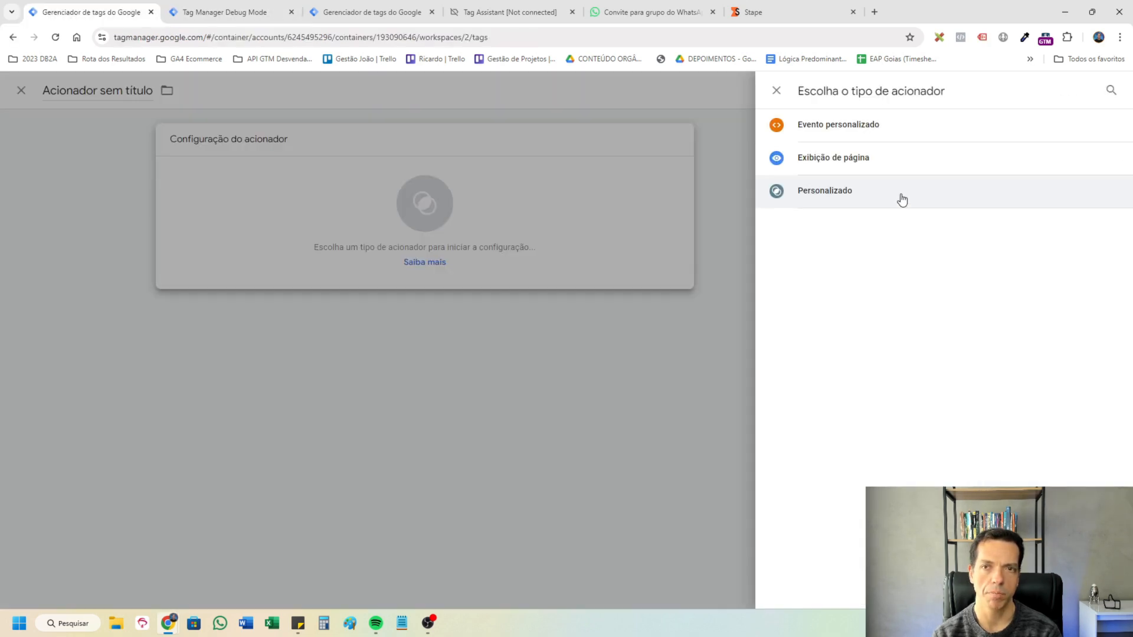
click(900, 197)
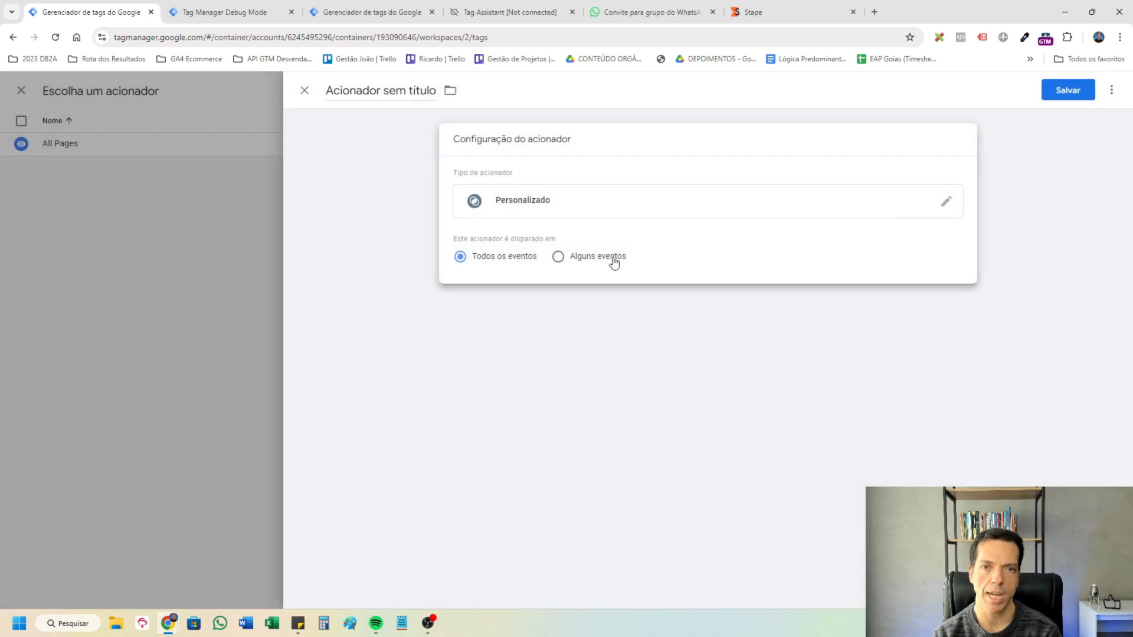
click(596, 258)
click(539, 311)
click(551, 343)
click(691, 334)
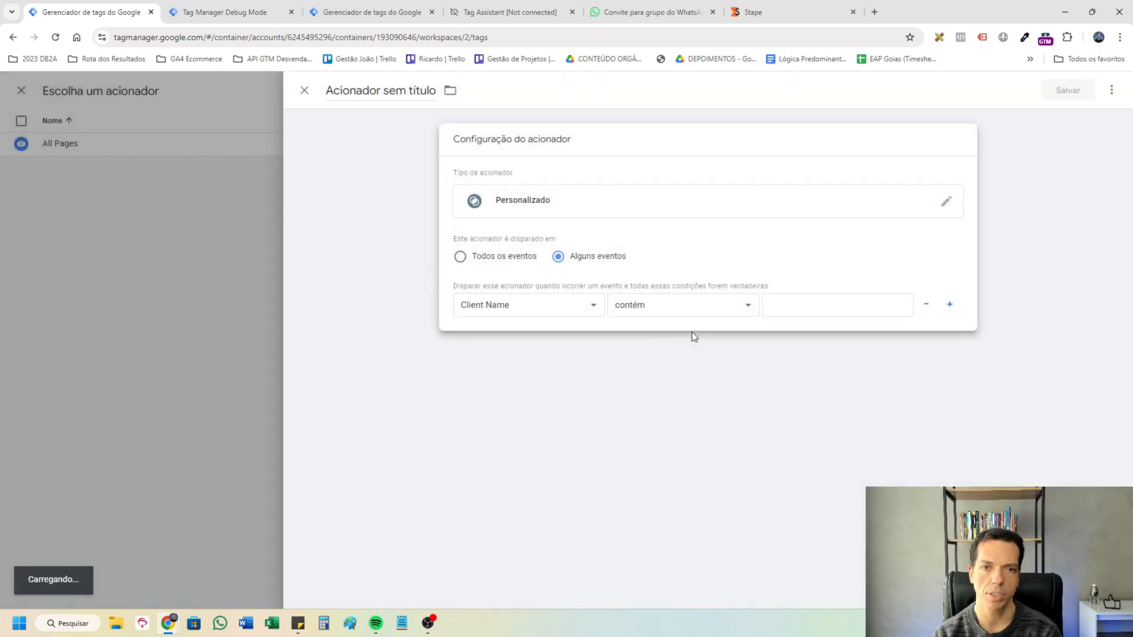
click(816, 306)
text(GA4)
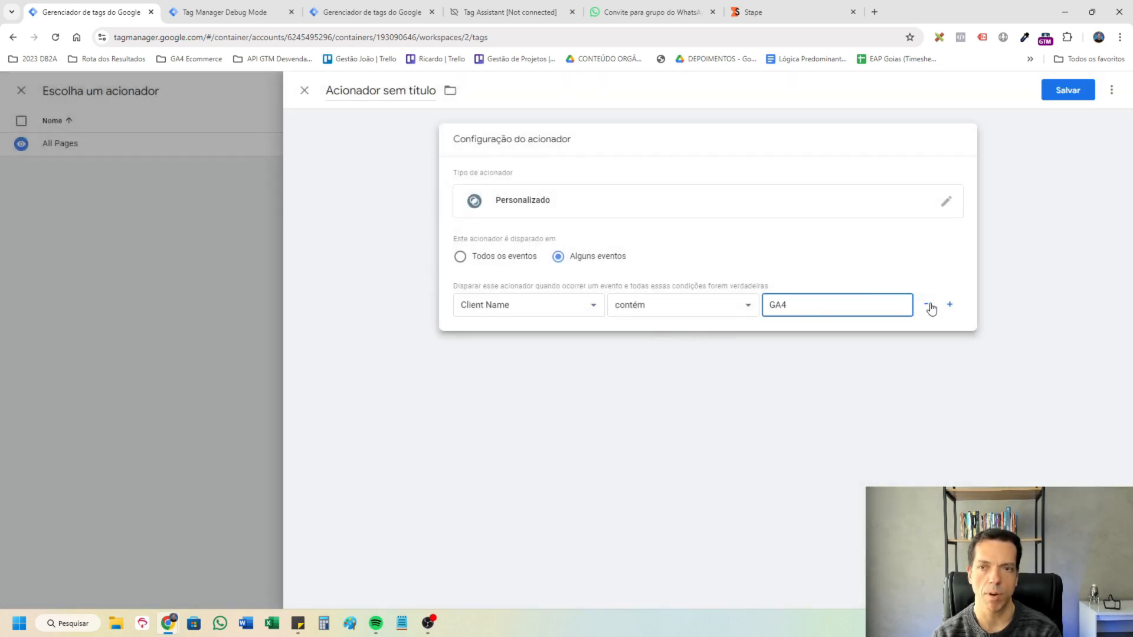
Add a second trigger condition where Event Name contains generate_lead and save the trigger as Evento - generate_lead.
click(949, 305)
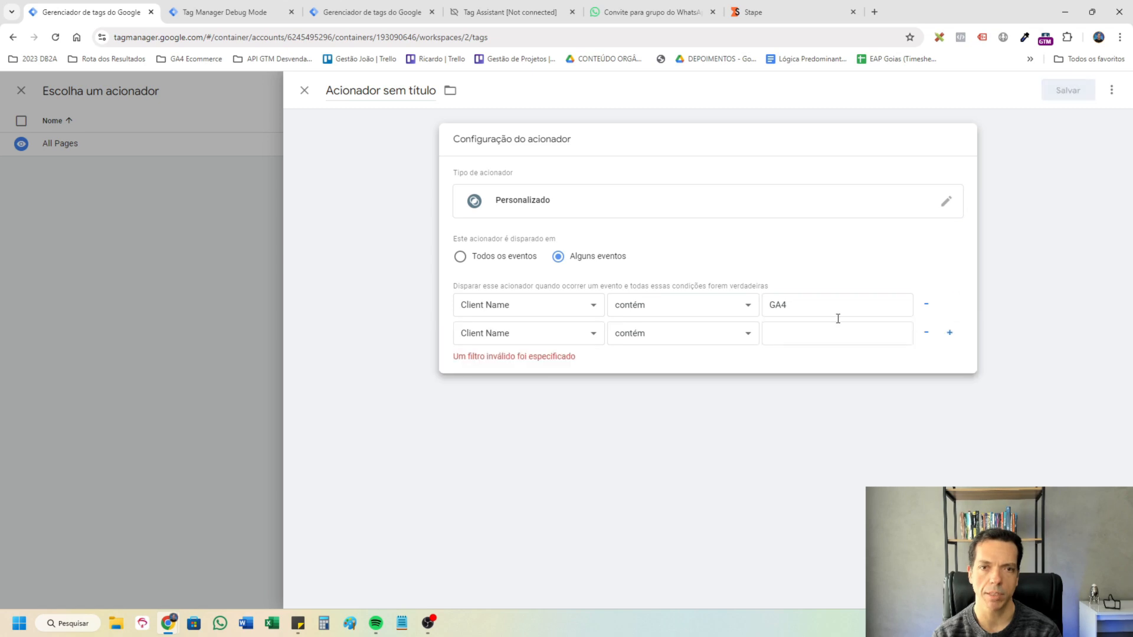
click(524, 341)
click(526, 361)
click(792, 333)
text(genera)
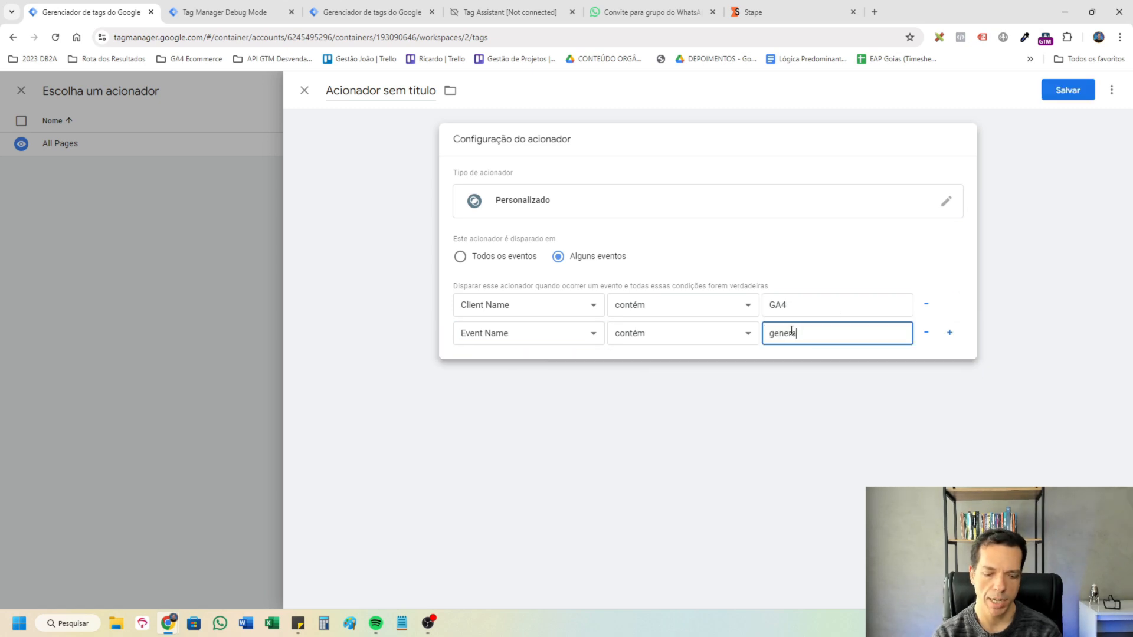
text(te_lead)
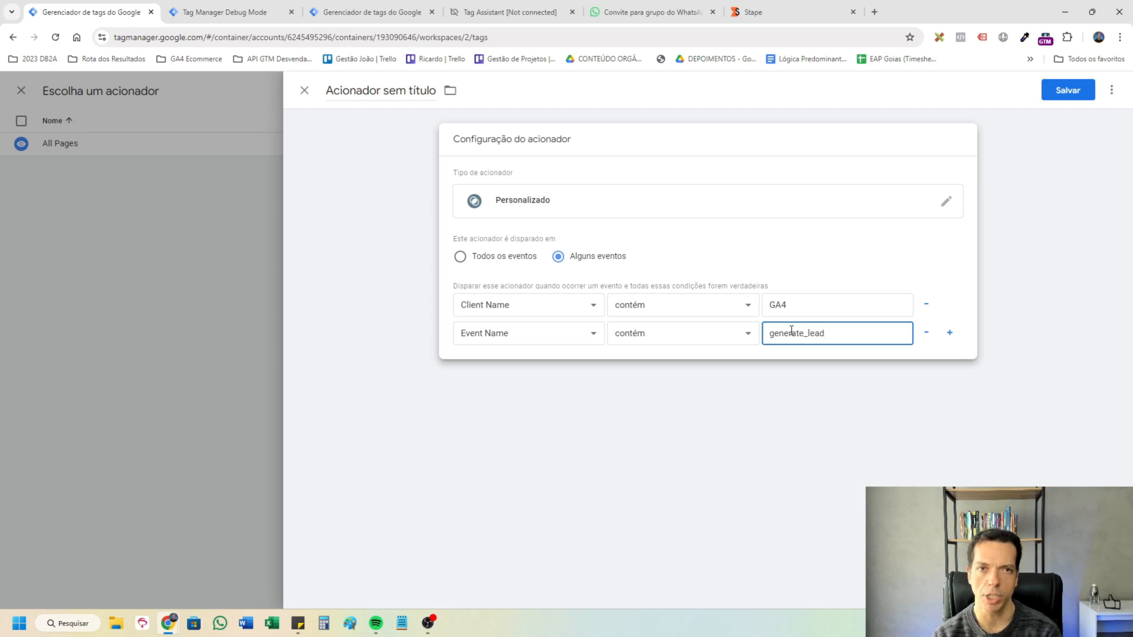
click(1060, 93)
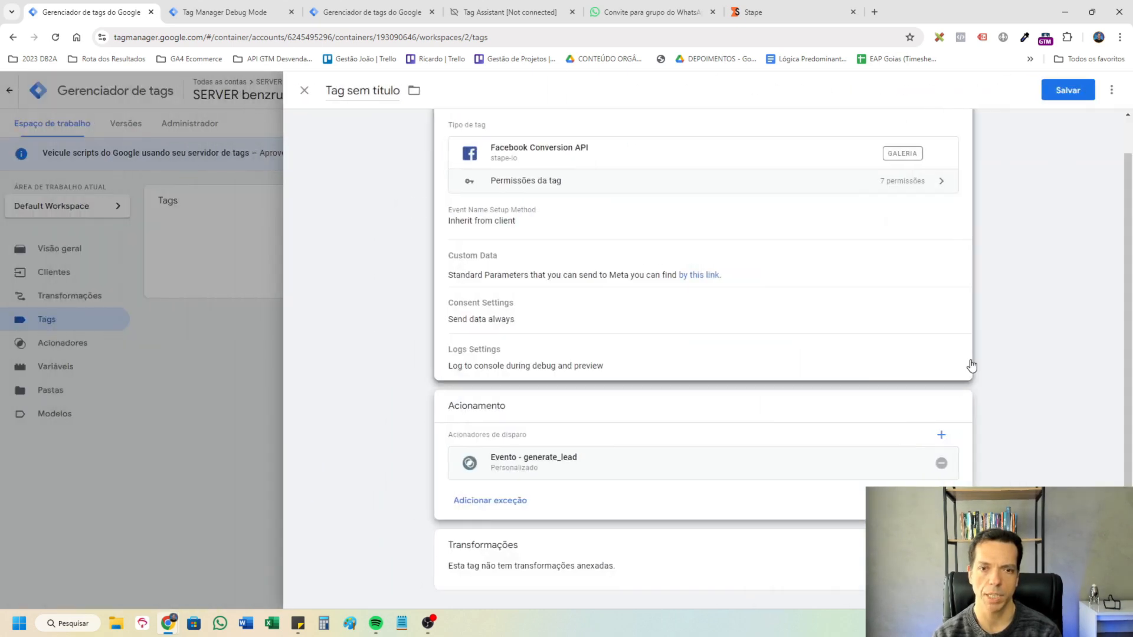
click(675, 305)
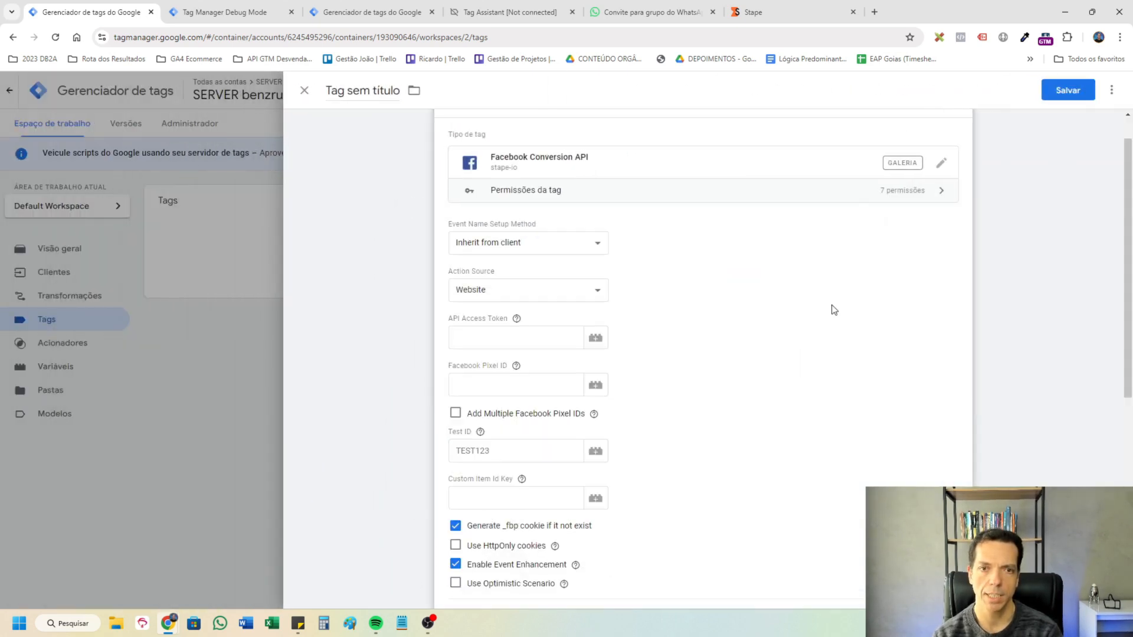
Create a constant (Permanente) variable holding the first Facebook pixel ID, named FB PIxel 01 plus the ID, for the tag's Facebook Pixel ID.
scroll(828, 324, up, 1)
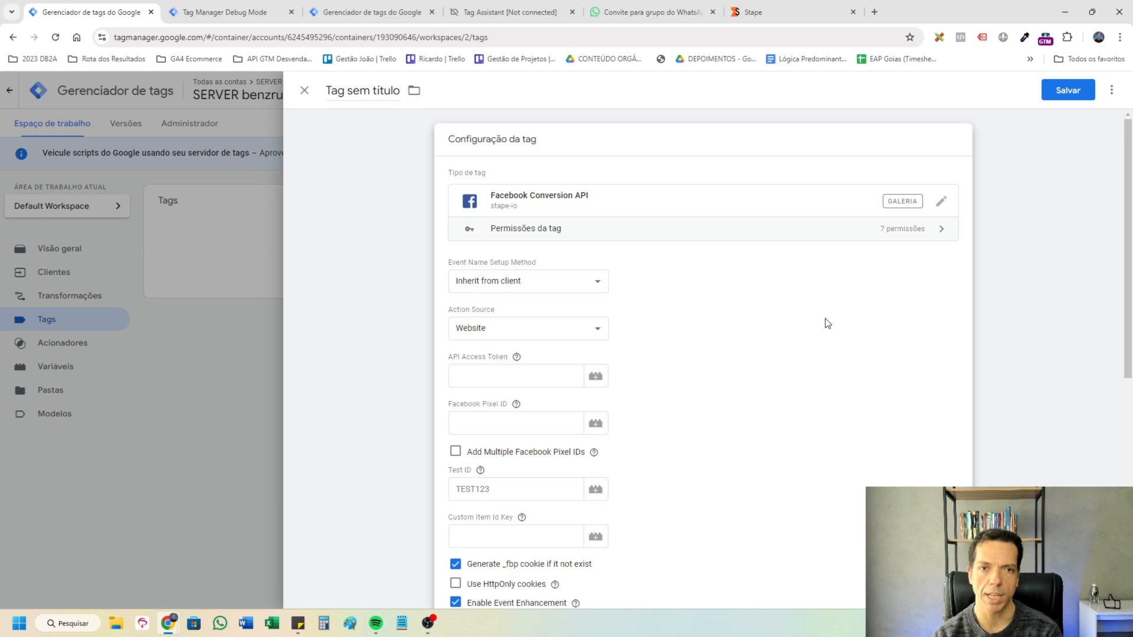
click(544, 284)
click(544, 284)
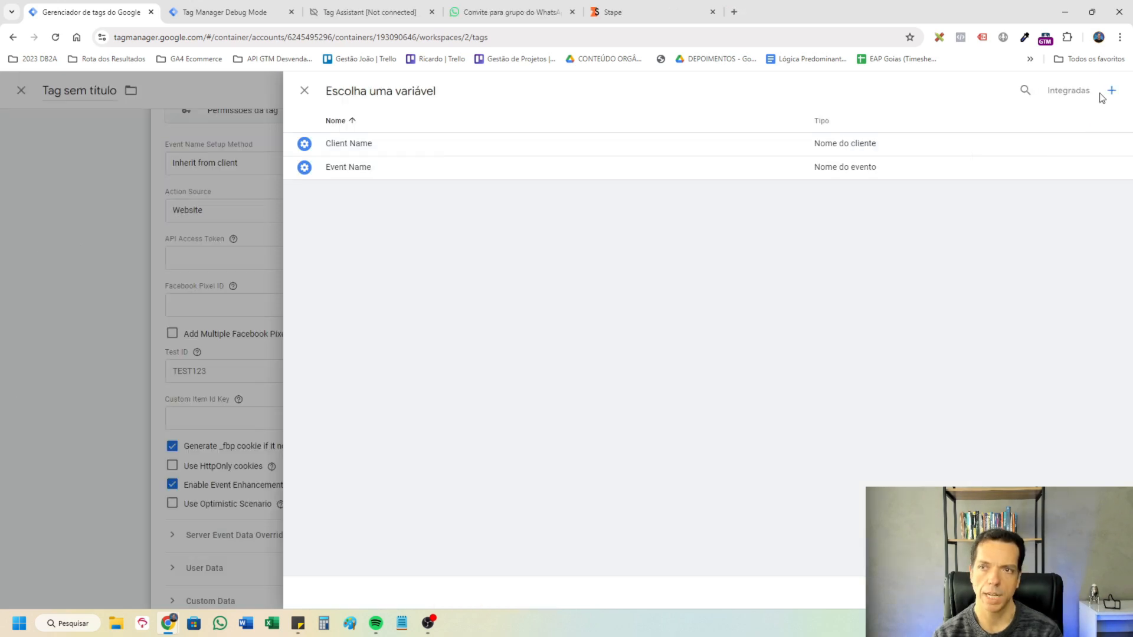
click(1111, 91)
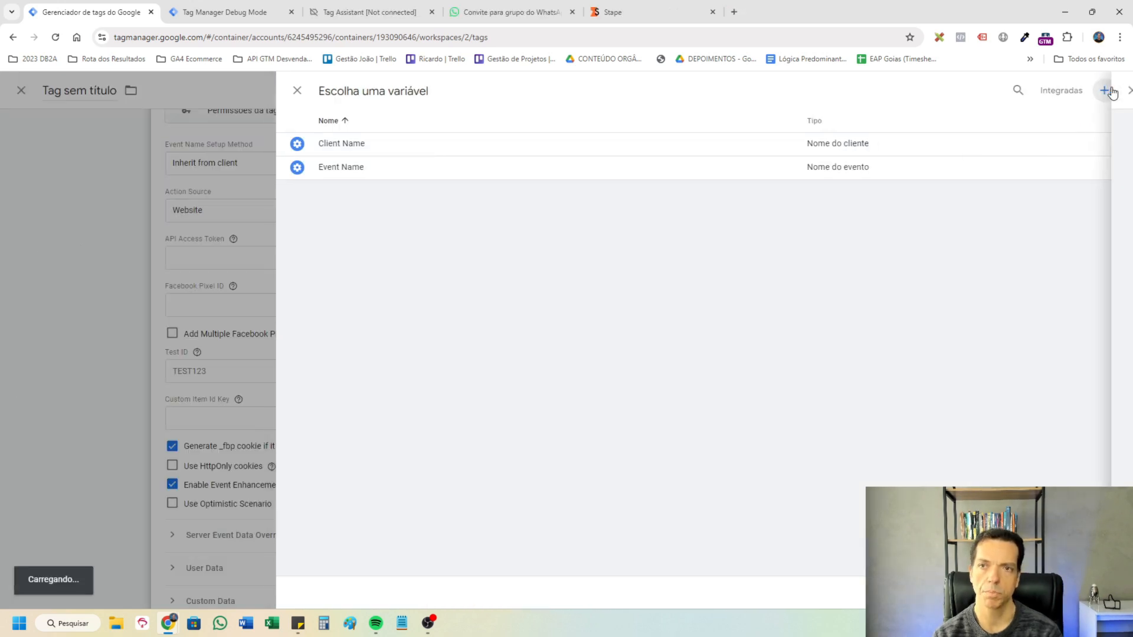
scroll(1057, 413, down, 5)
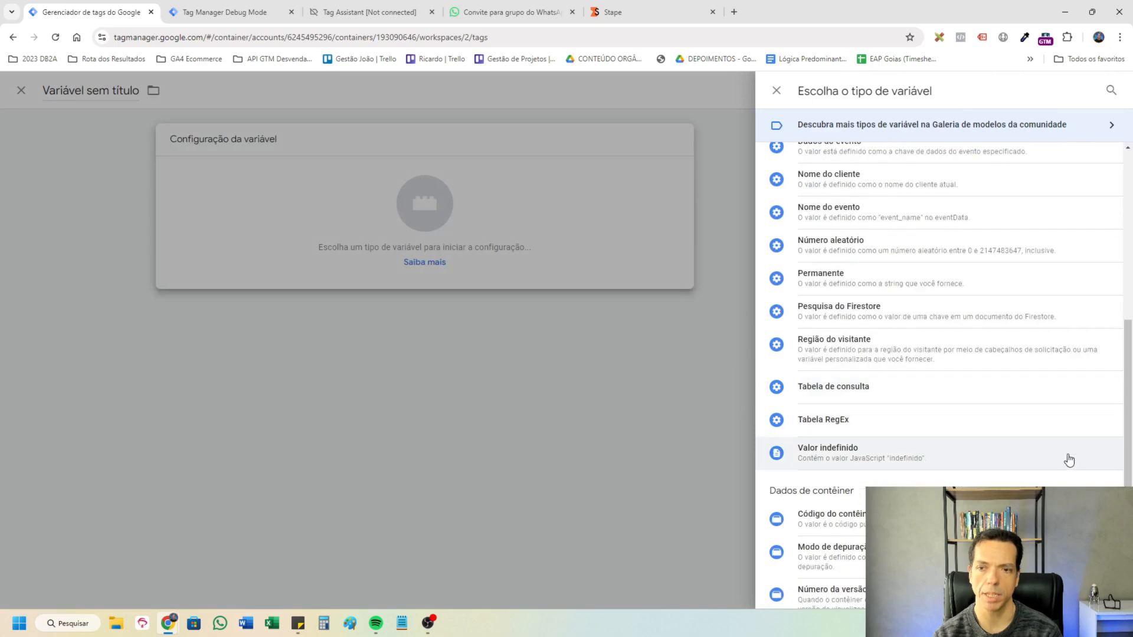
click(906, 281)
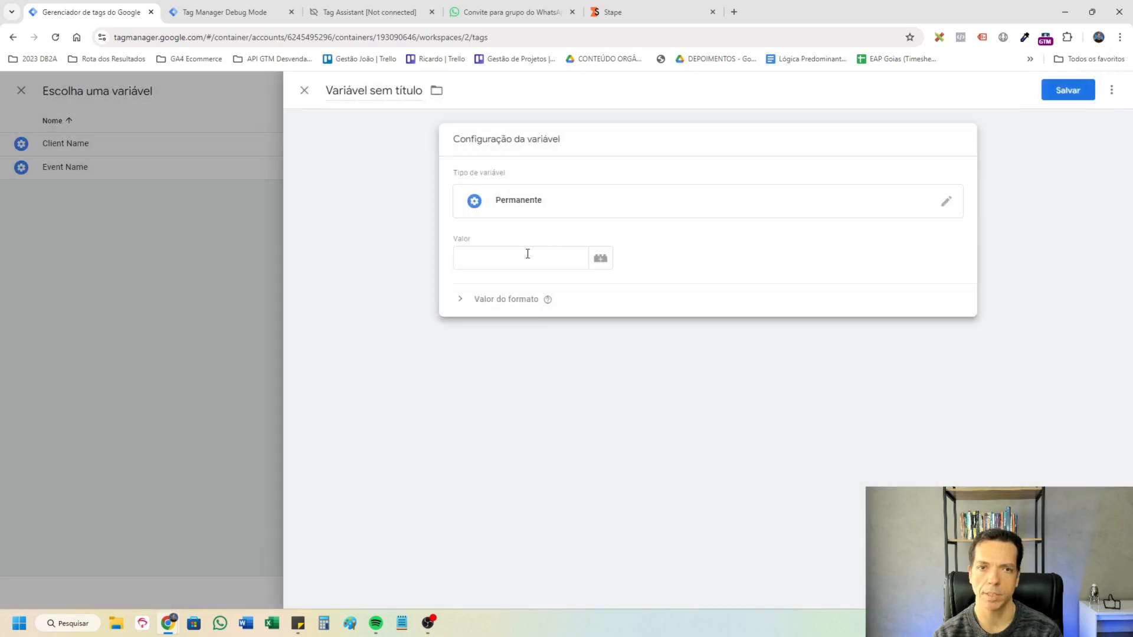
click(527, 254)
key(ctrl+v)
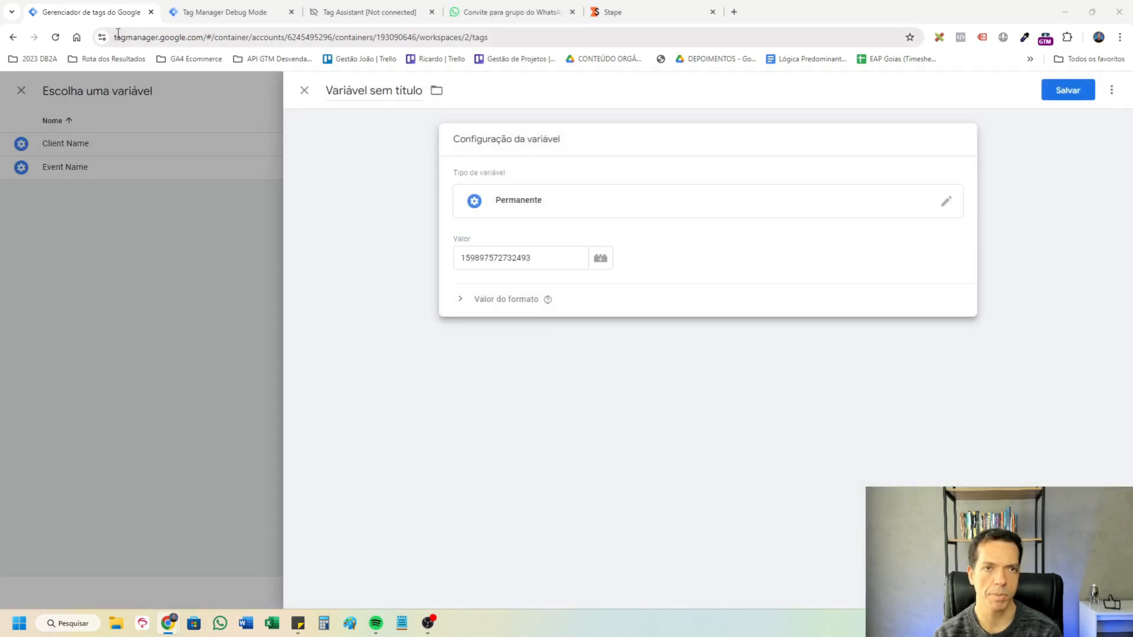
click(375, 92)
key(ctrl+a)
key(ctrl+v)
click(1062, 93)
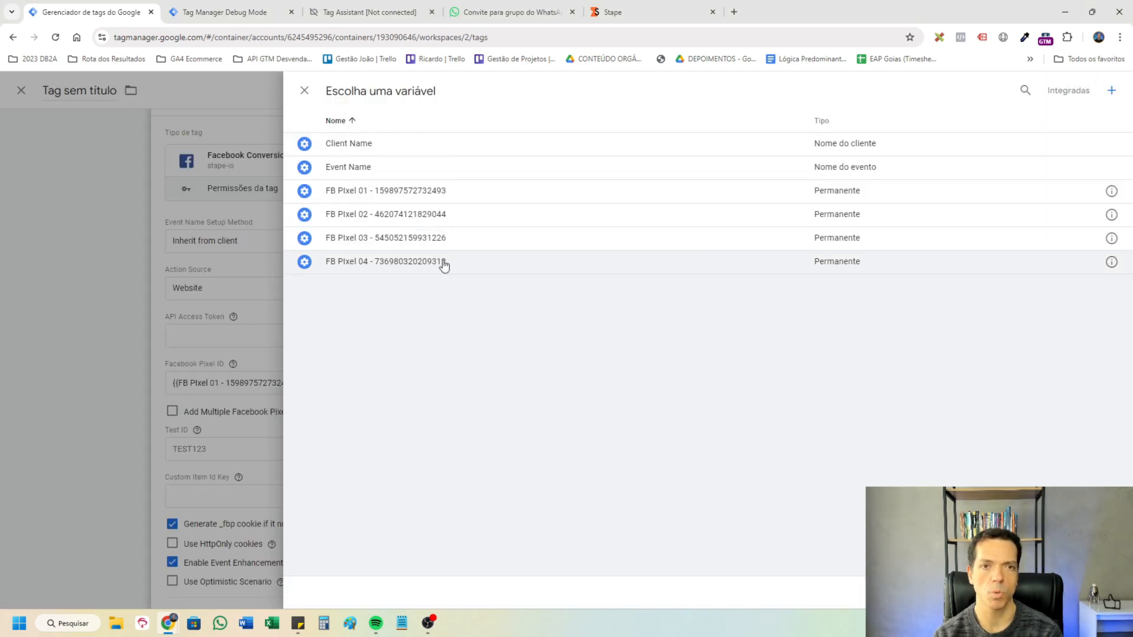
Enable Add Multiple Facebook Pixel IDs on the tag and add rows for the FB PIxel 02, FB PIxel 03 and FB PIxel 04 variables.
click(305, 91)
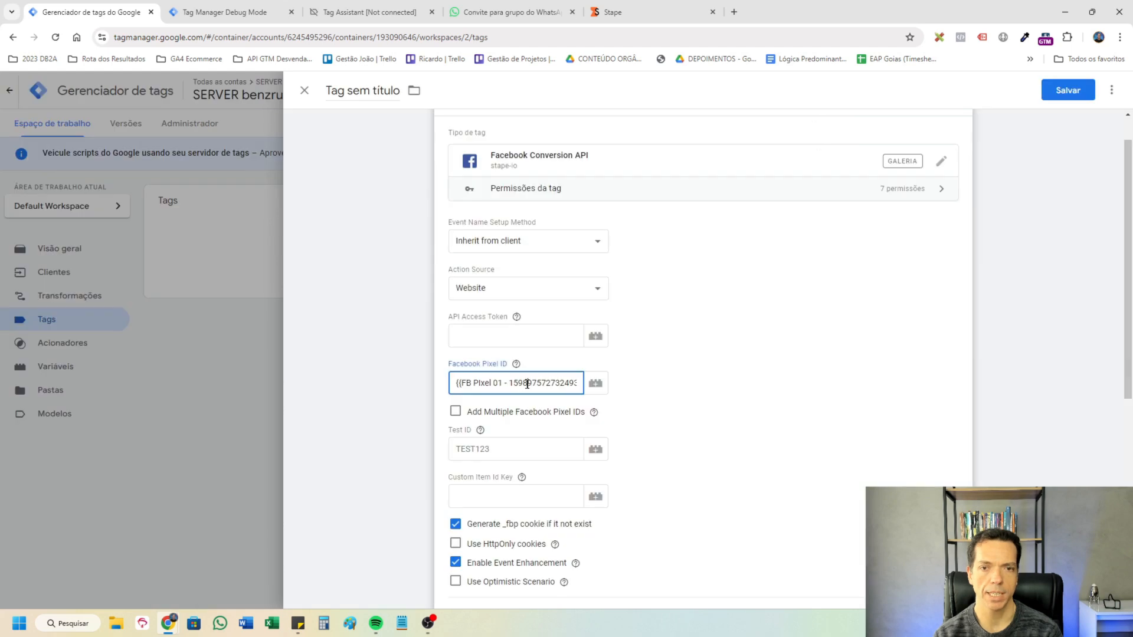
click(455, 412)
scroll(576, 400, down, 2)
click(527, 333)
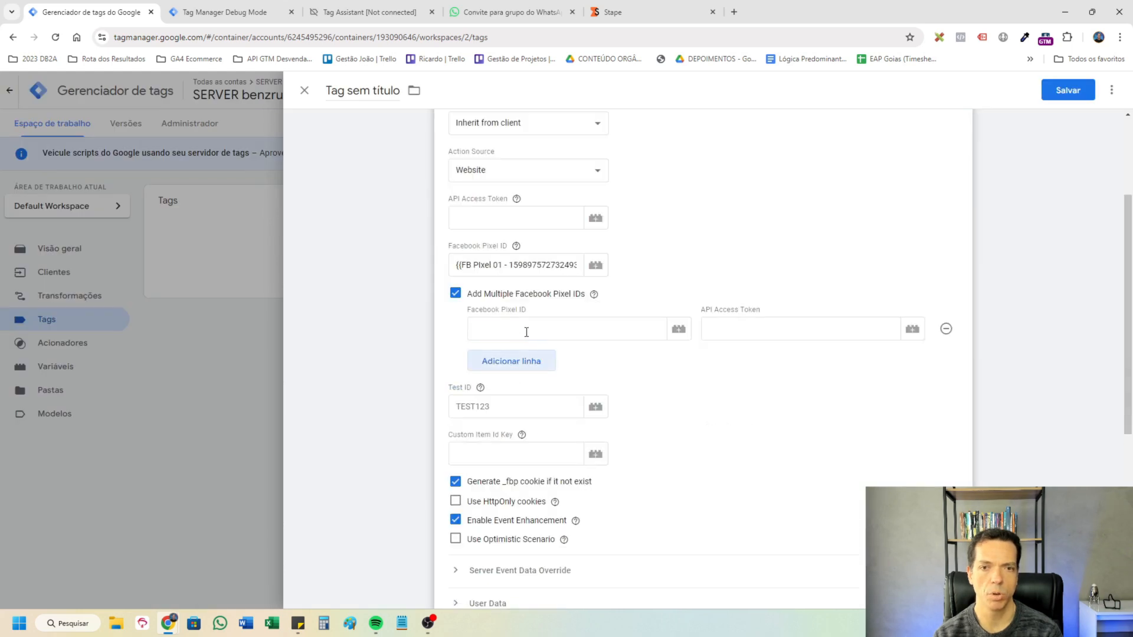
click(527, 332)
text({{pixel)
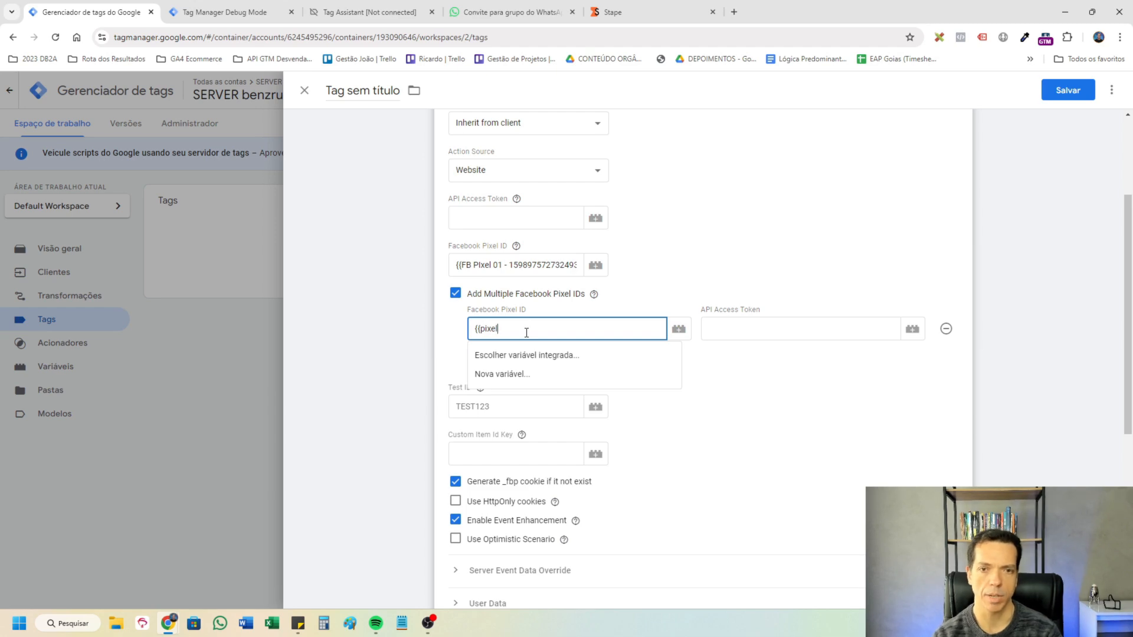
key(ctrl+a)
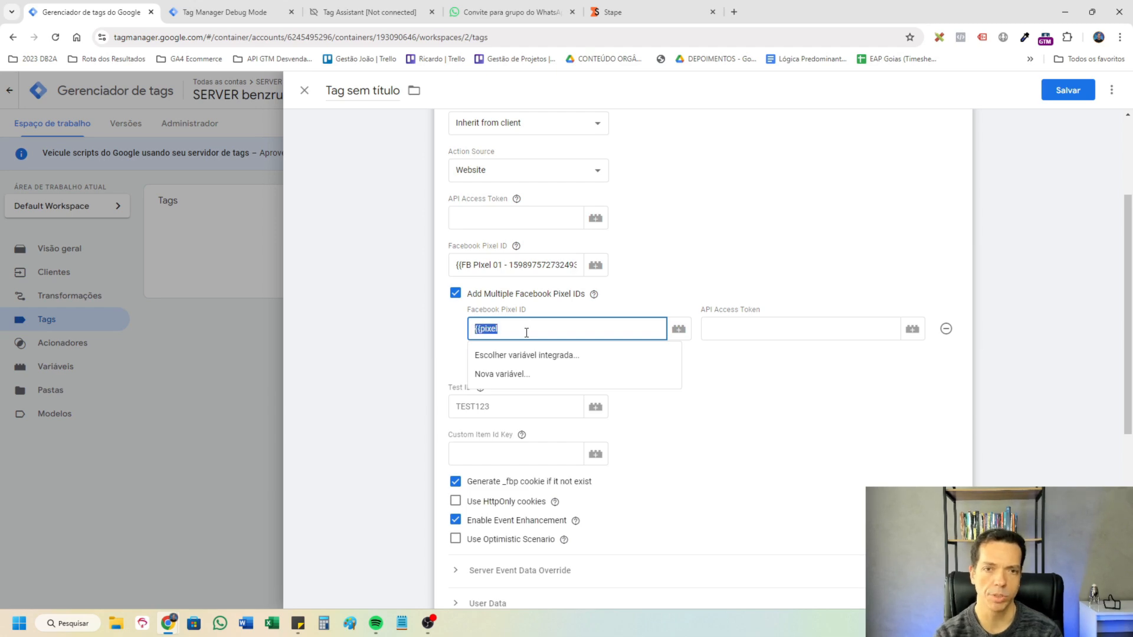
key(BackSpace)
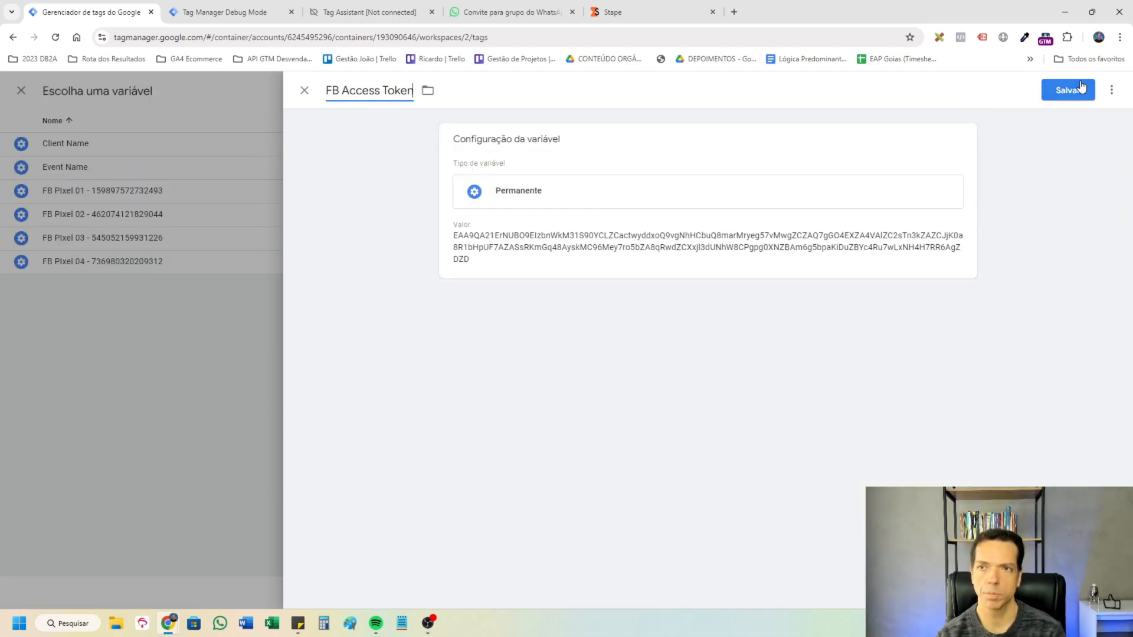
Set the API Access Token of the tag and of its three additional pixel rows to {{FB Access Token}}.
click(1068, 90)
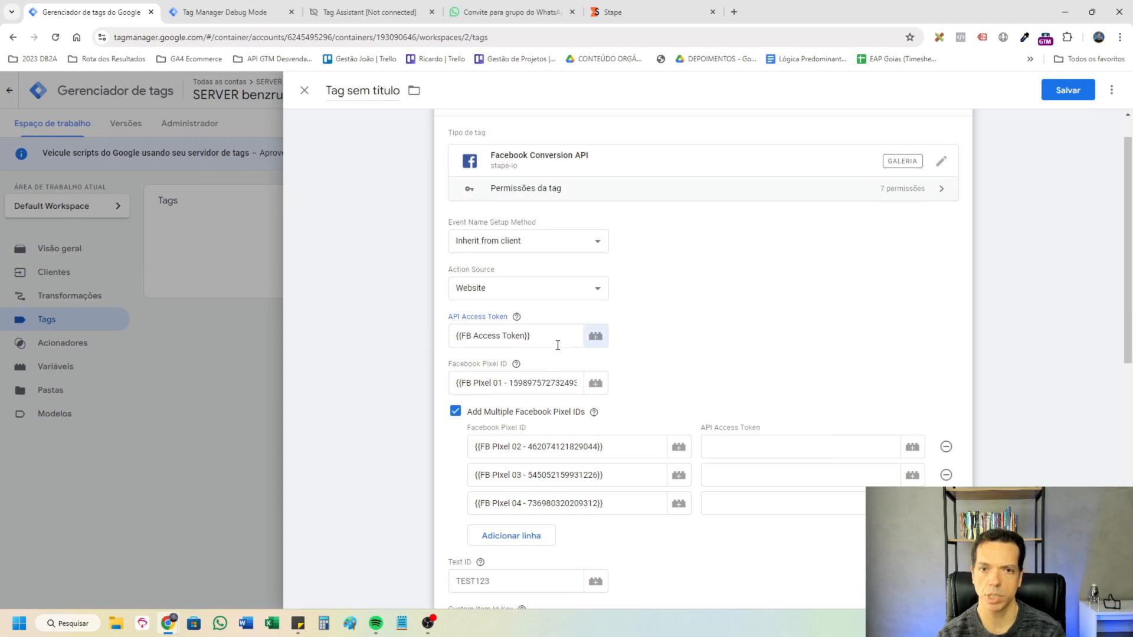
triple_click(557, 345)
key(ctrl+c)
click(793, 448)
key(ctrl+v)
click(785, 477)
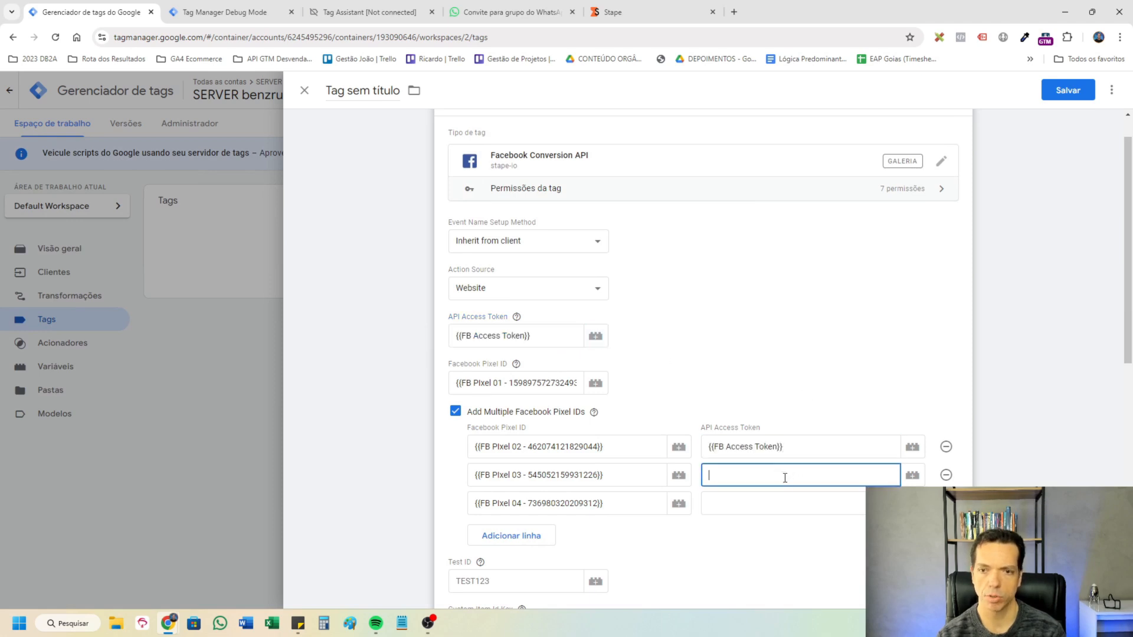
key(ctrl+v)
click(791, 503)
key(ctrl+v)
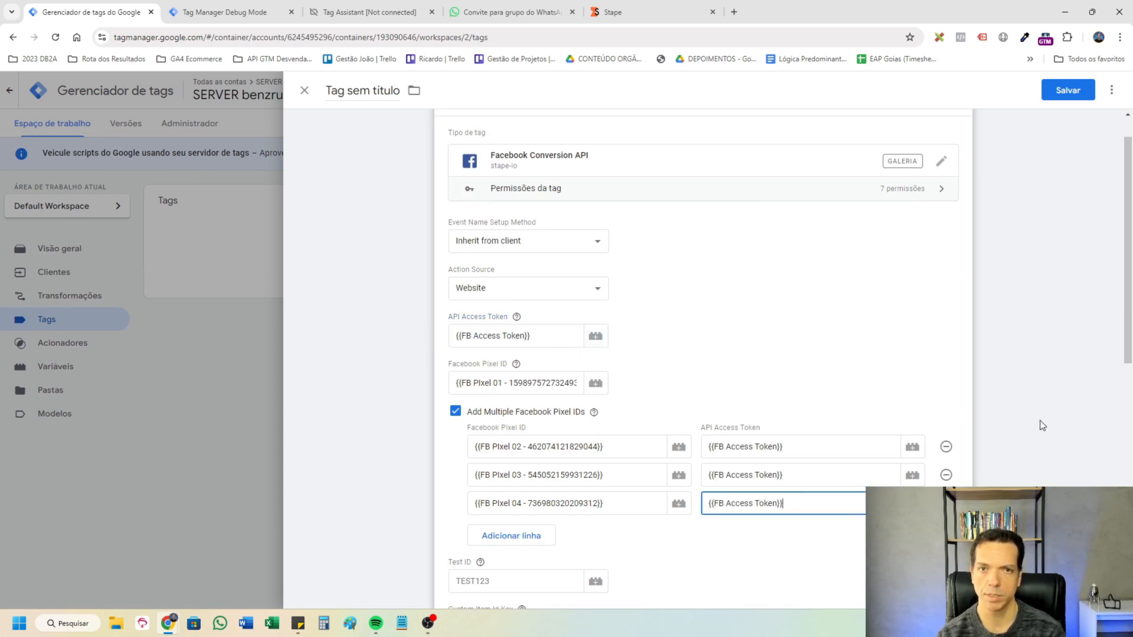
Examine the generate_lead event data in the server debug session for user parameters such as external_id and user_data.
key(ctrl+Tab)
click(794, 204)
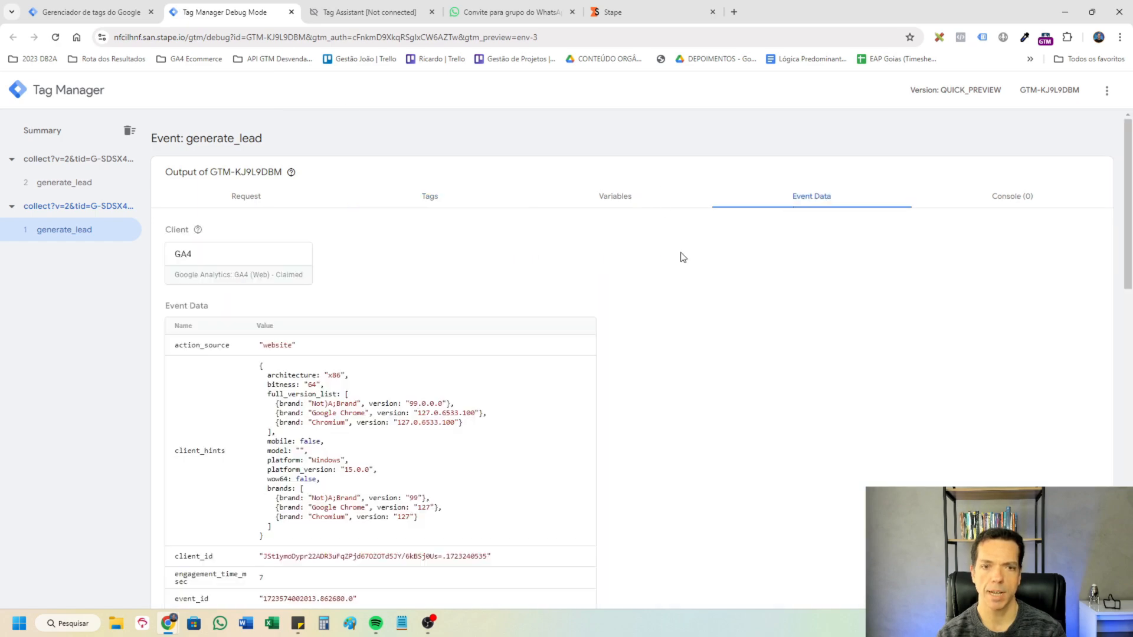
scroll(683, 257, down, 4)
scroll(732, 342, up, 1)
scroll(727, 360, down, 6)
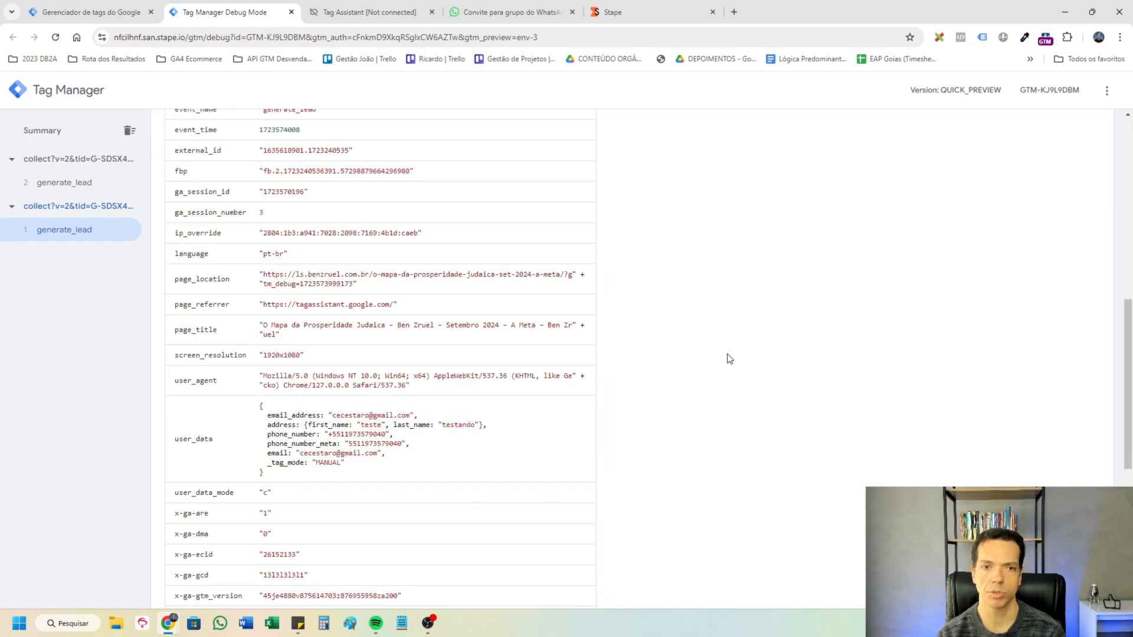
scroll(730, 358, down, 2)
Add an External ID property to the Facebook tag's User Data with the event data variable {{ED - external_id}} as value.
click(91, 12)
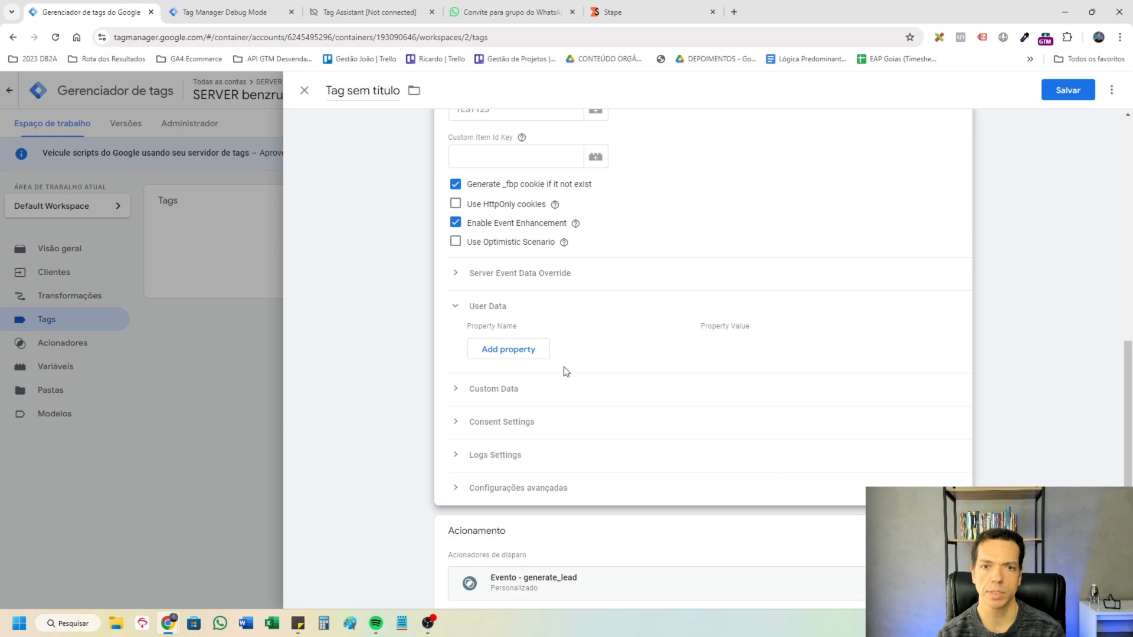
click(518, 349)
click(567, 346)
click(579, 471)
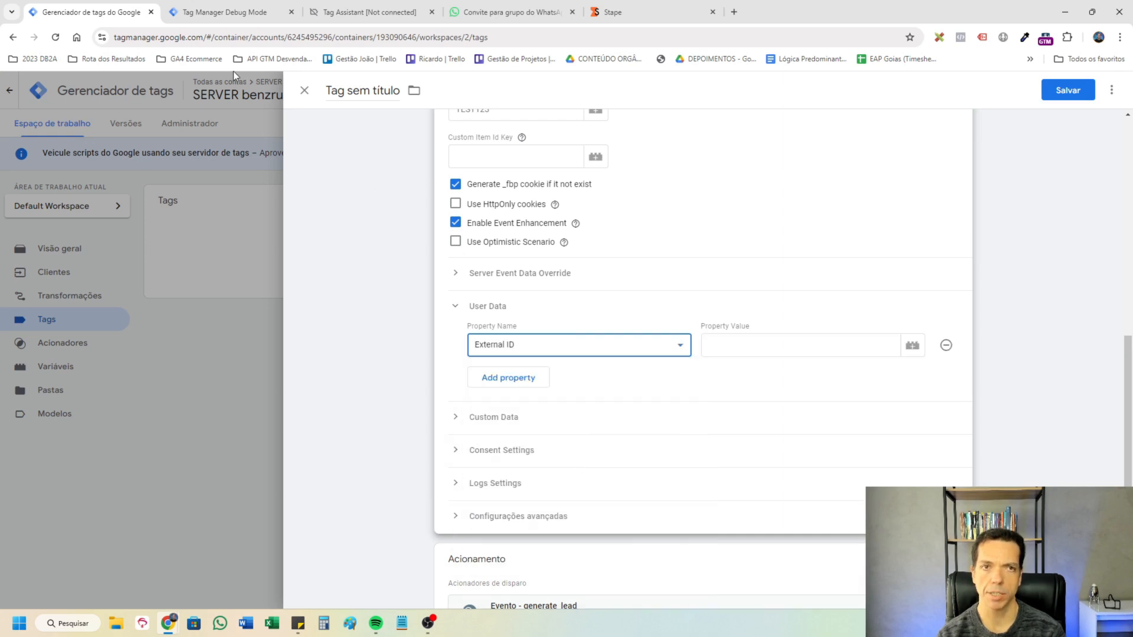
click(220, 11)
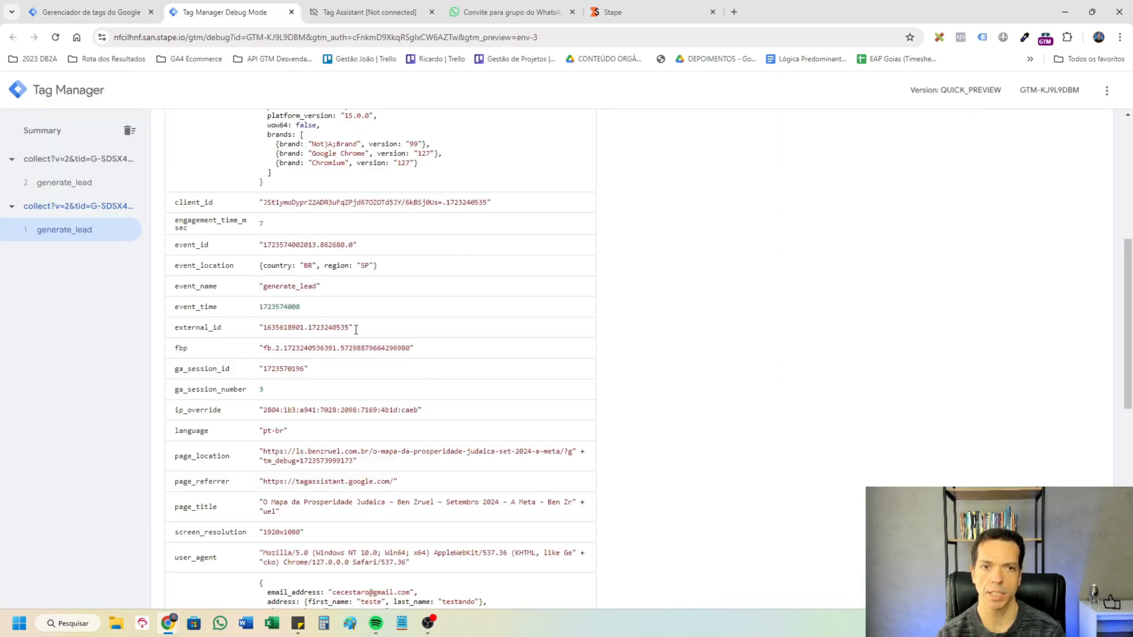
click(92, 12)
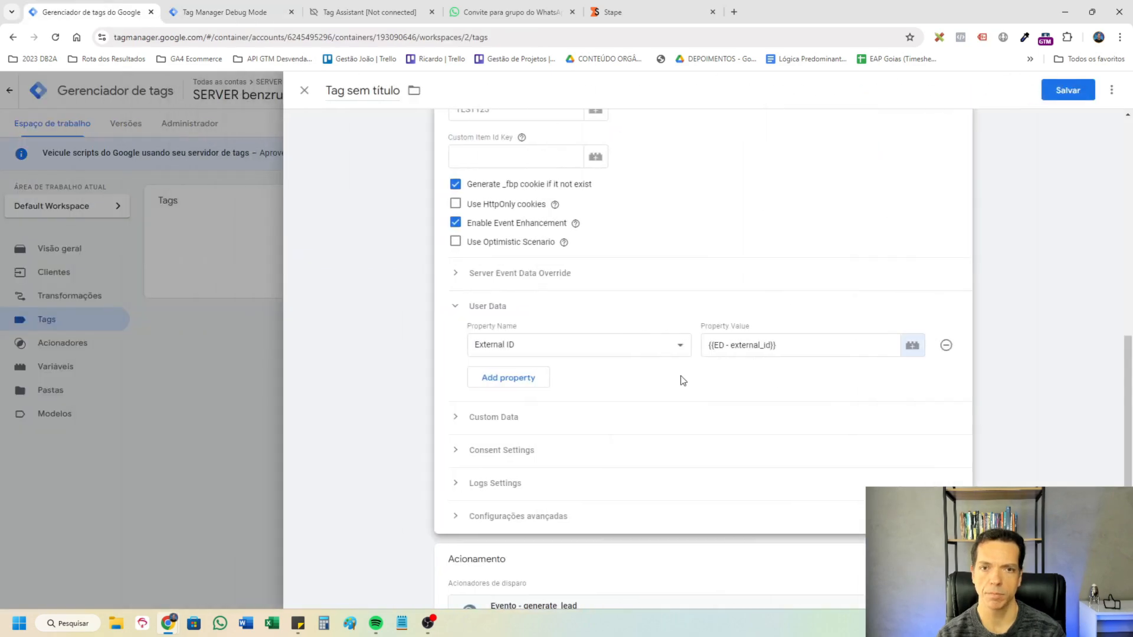
Add a First Name property to User Data and create event data variables for user_data.address.first_name and user_data.address.last_name.
click(548, 379)
click(561, 378)
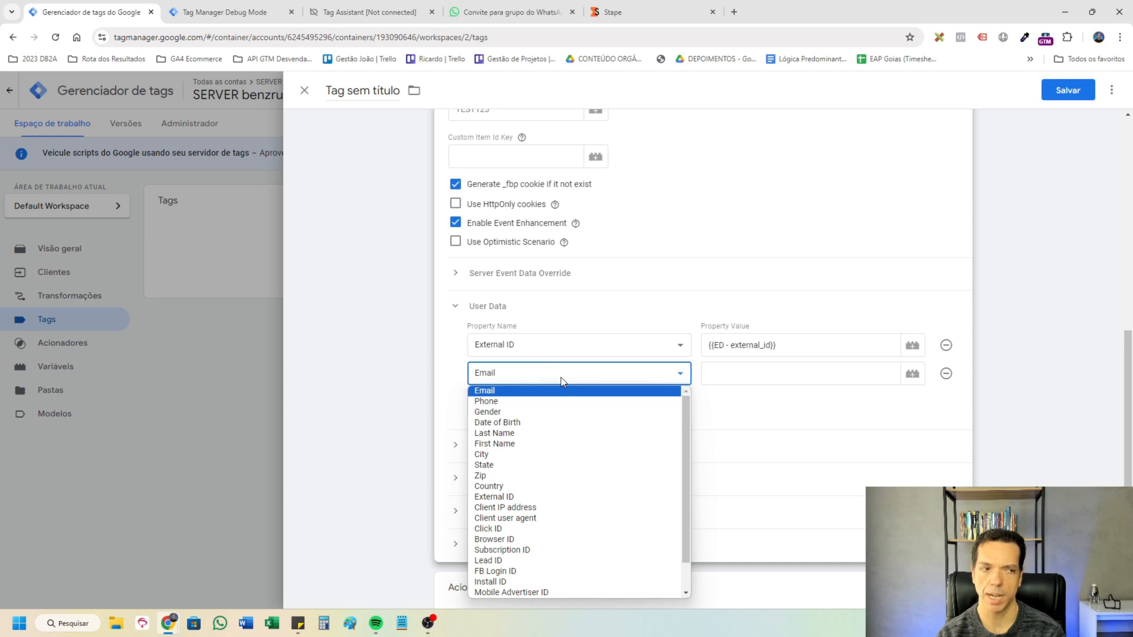
click(494, 444)
click(224, 11)
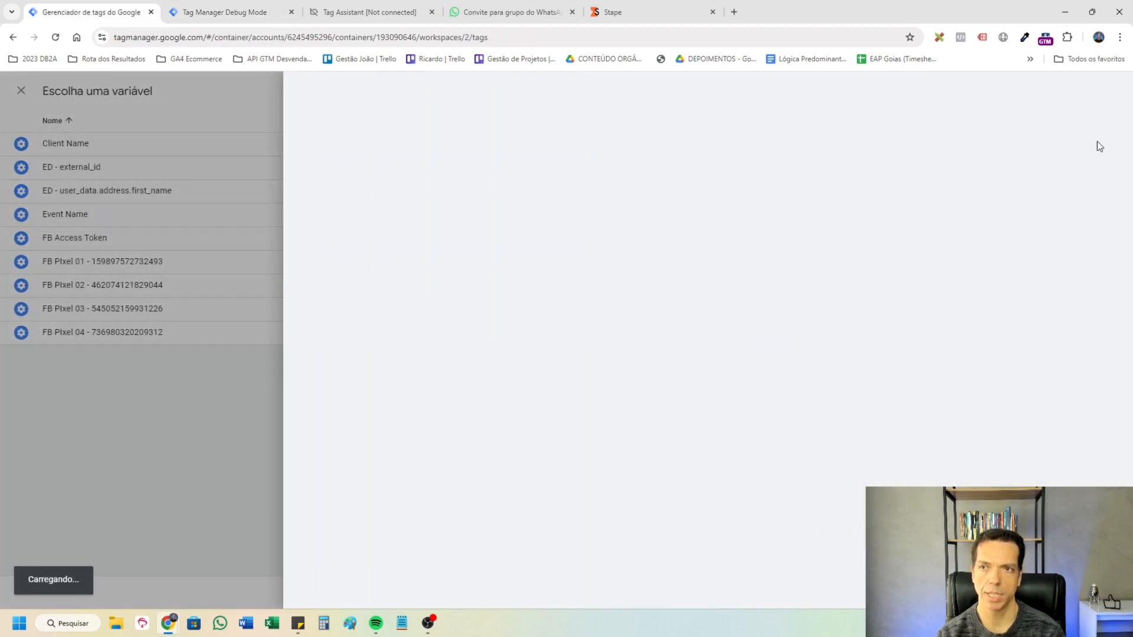
click(283, 5)
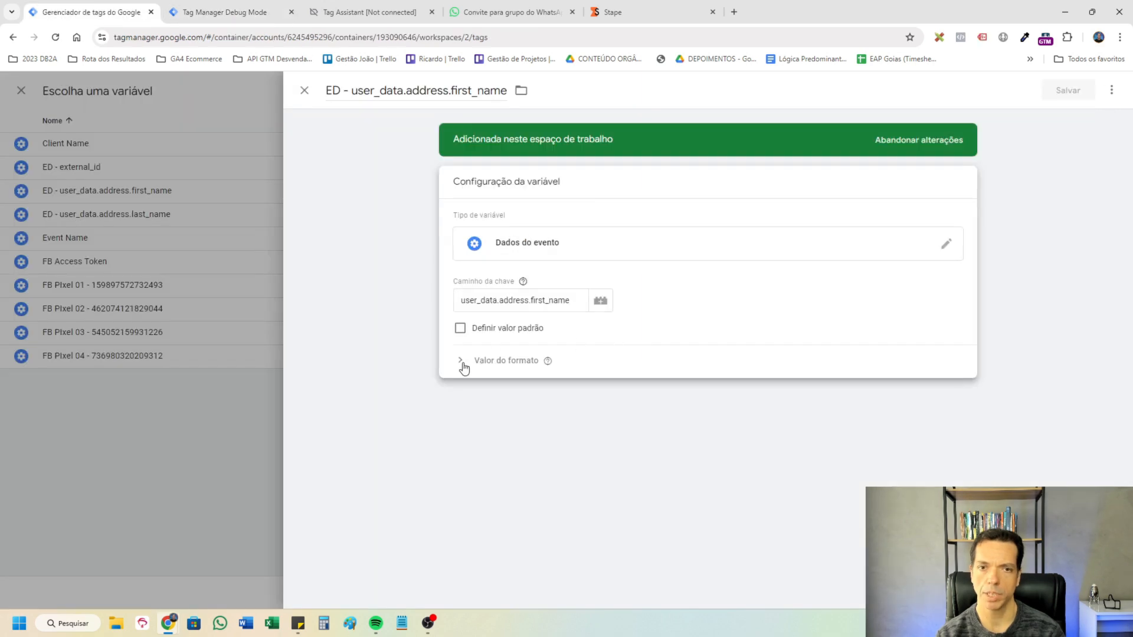
Set the variable ED - user_data.address.first_name to convert its value to lowercase (Minúsculas) and save it.
click(463, 361)
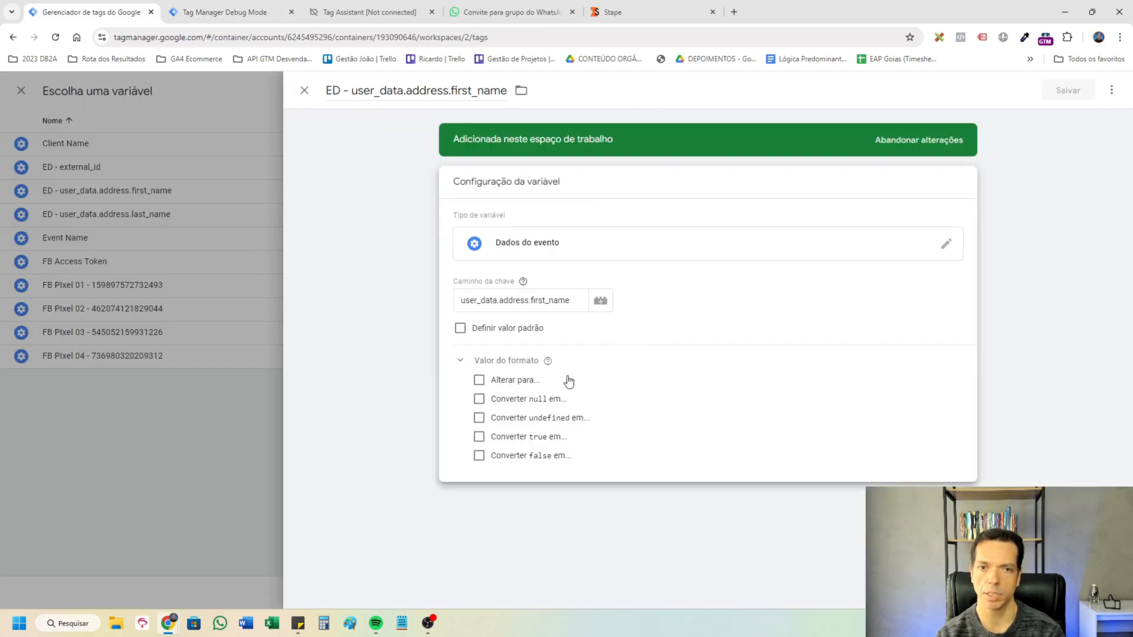
click(479, 380)
click(533, 402)
click(561, 406)
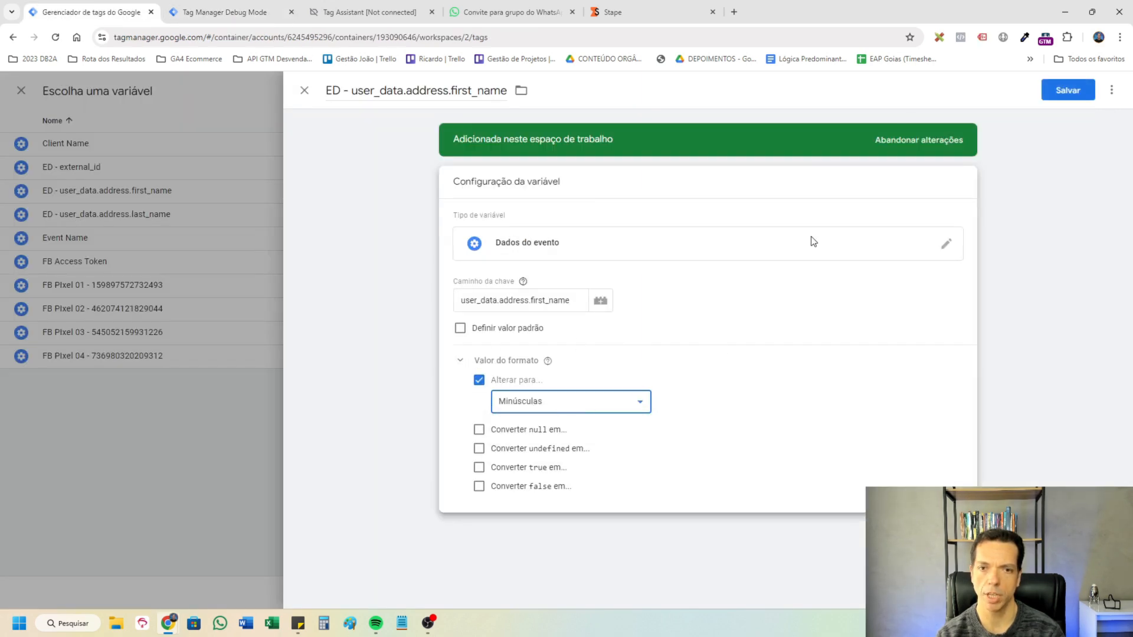
click(1043, 90)
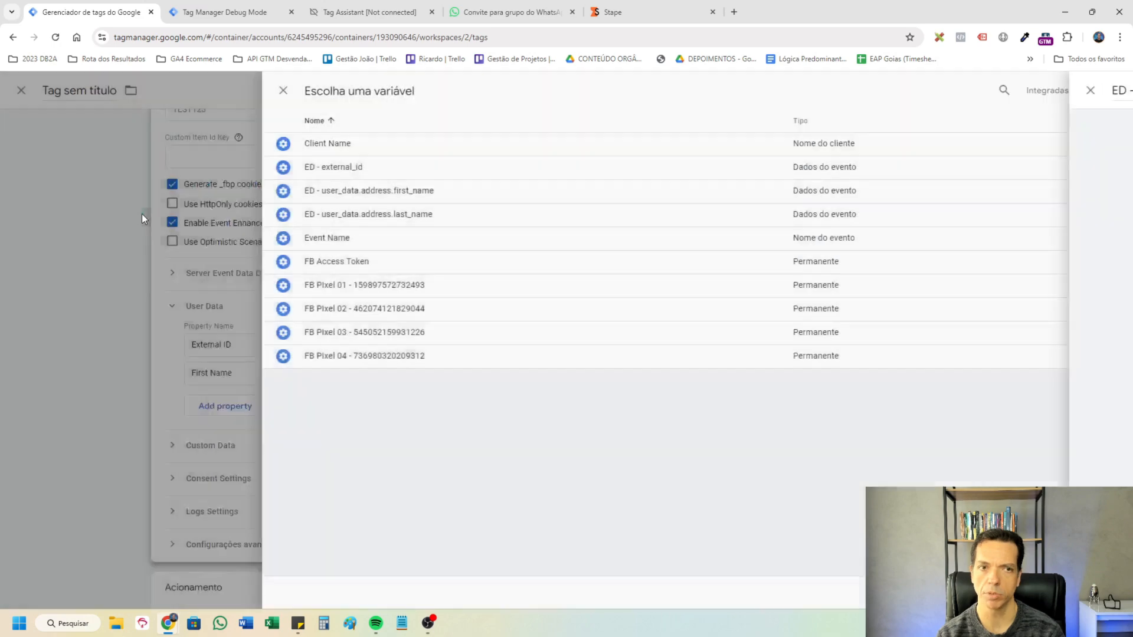
Set the variable ED - user_data.address.last_name to convert its value to lowercase (Minúsculas) and save it.
click(142, 214)
click(463, 363)
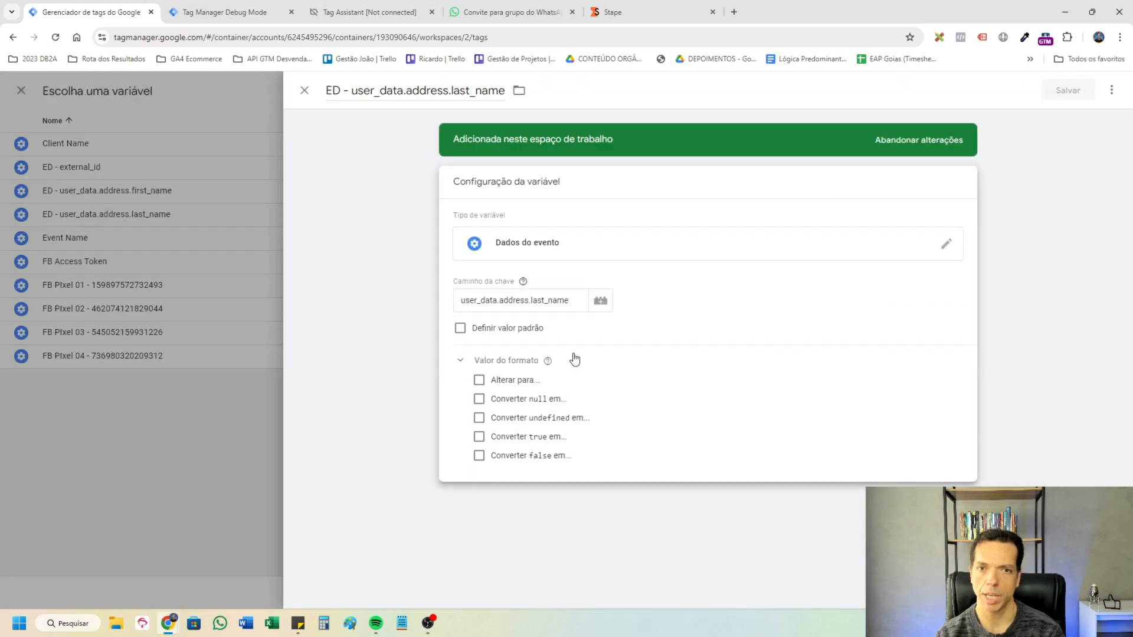
click(479, 381)
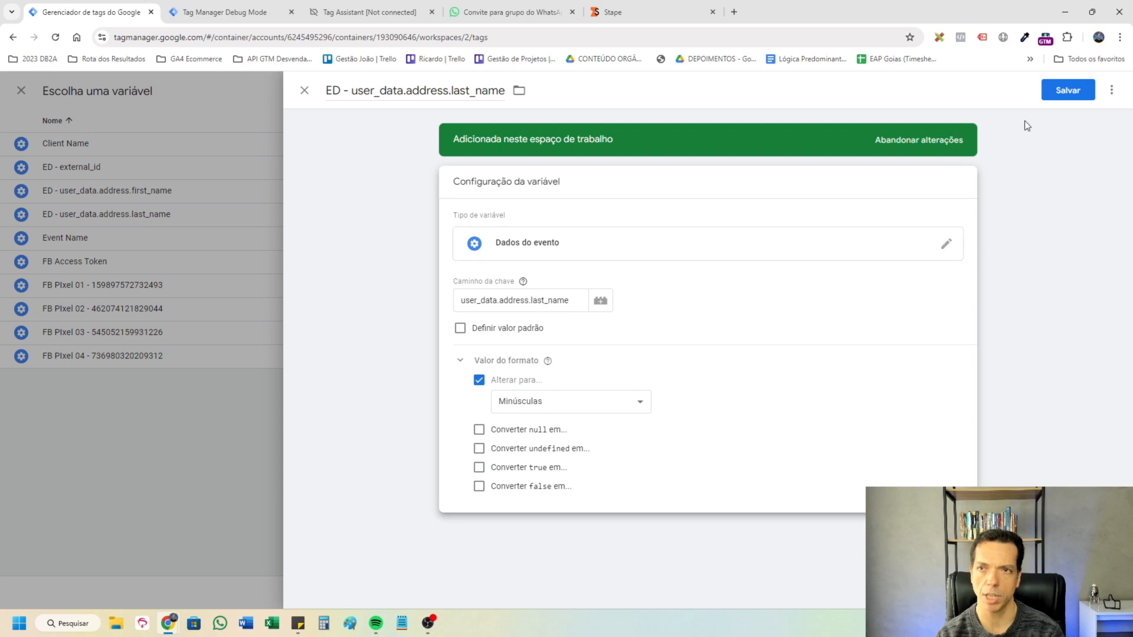
click(1067, 91)
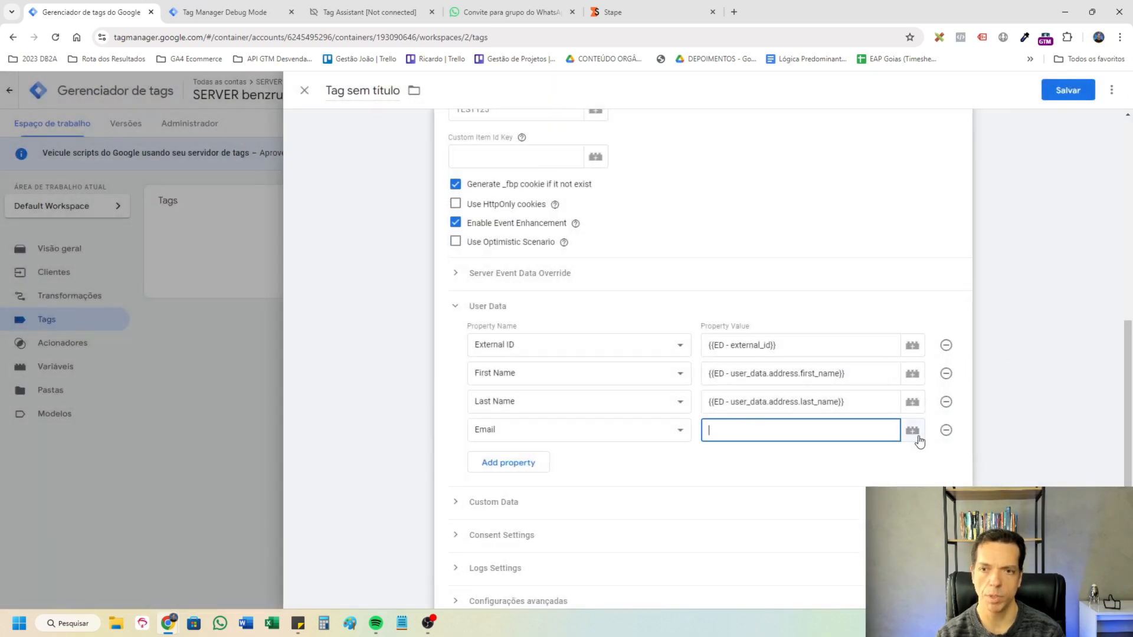
Create the event data variable ED - user_data.email_address without lowercase conversion and use it as the Email property's value.
click(913, 430)
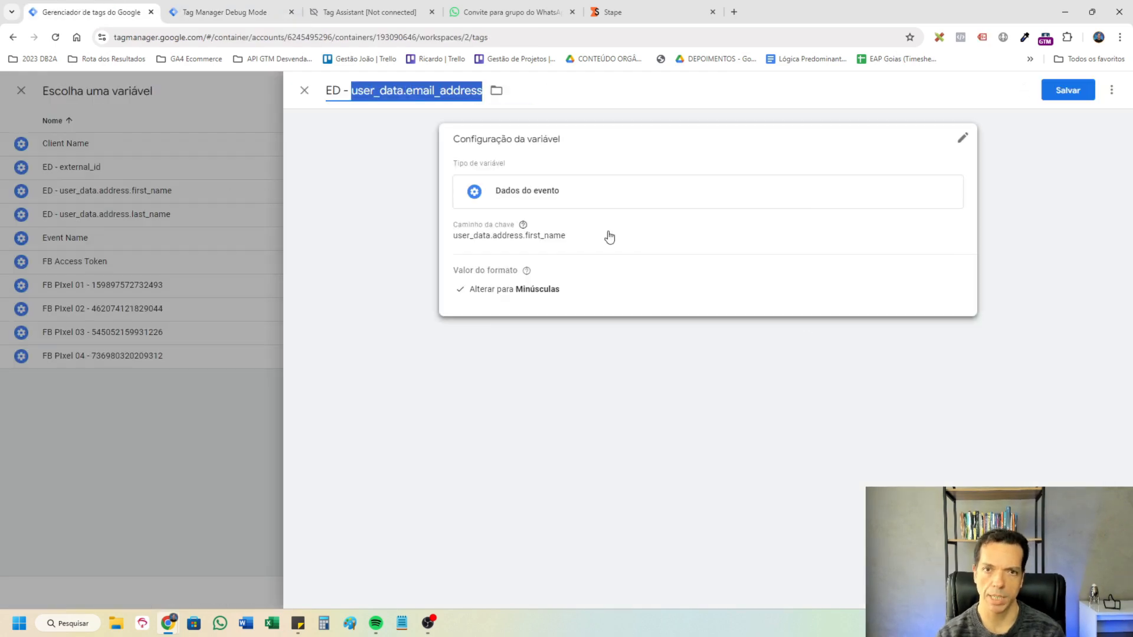
click(610, 236)
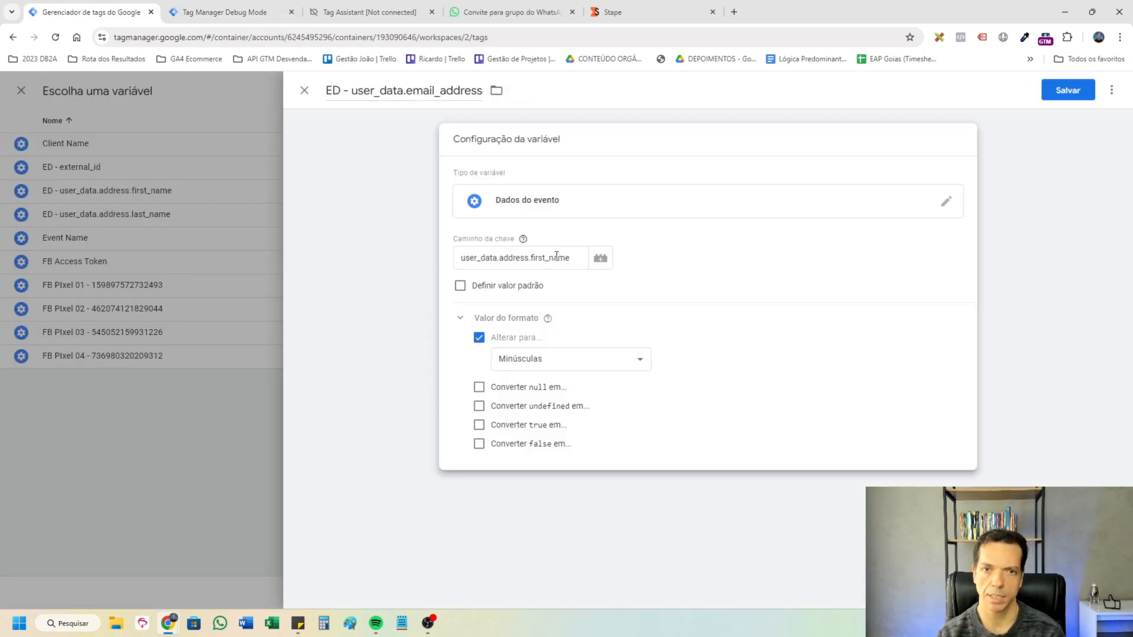
click(478, 338)
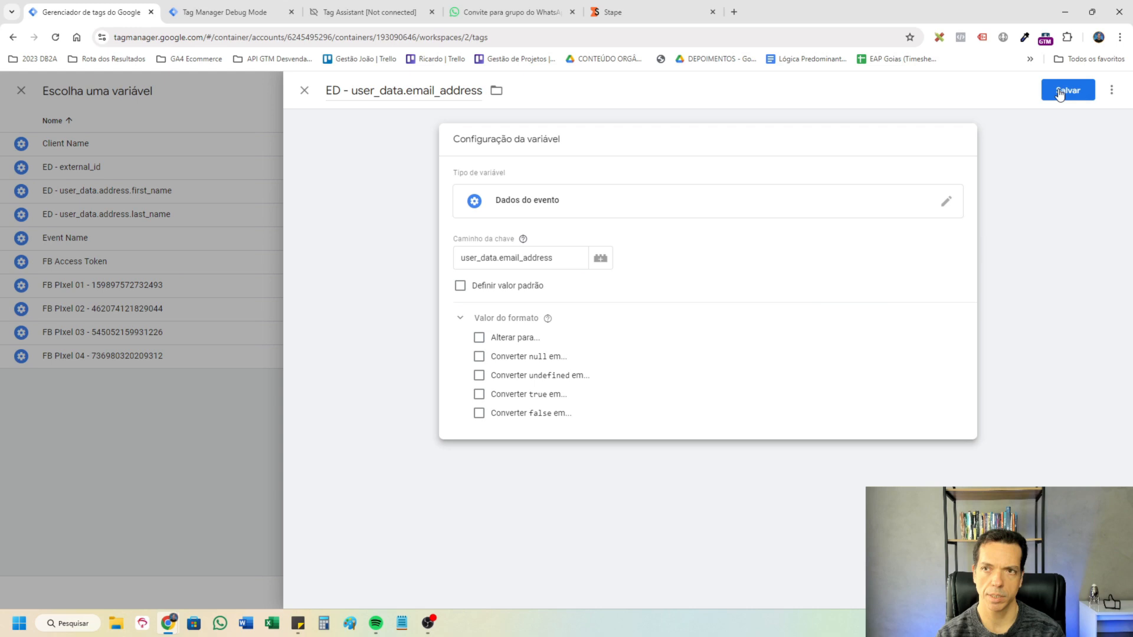
click(1061, 92)
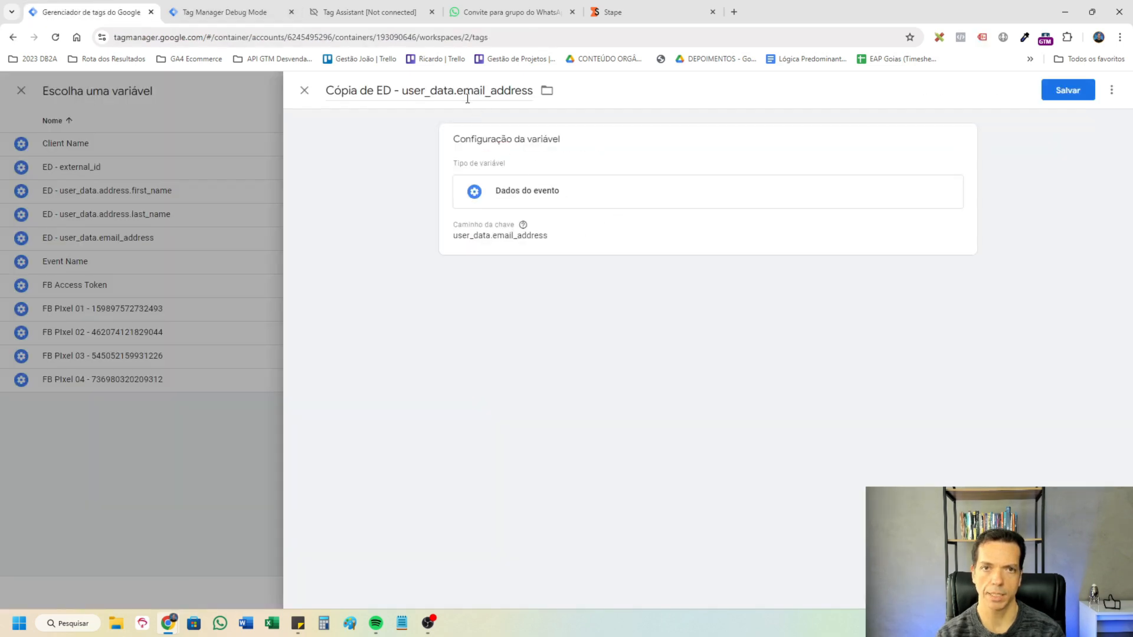
Rename the copied email variable to ED - user_data.phone_number_meta for the Phone property's value.
key(BackSpace)
key(BackSpace)
key(BackSpace)
key(BackSpace)
key(BackSpace)
key(BackSpace)
key(BackSpace)
key(BackSpace)
key(BackSpace)
key(BackSpace)
key(BackSpace)
key(BackSpace)
key(BackSpace)
text(phone_number_meta)
key(Home)
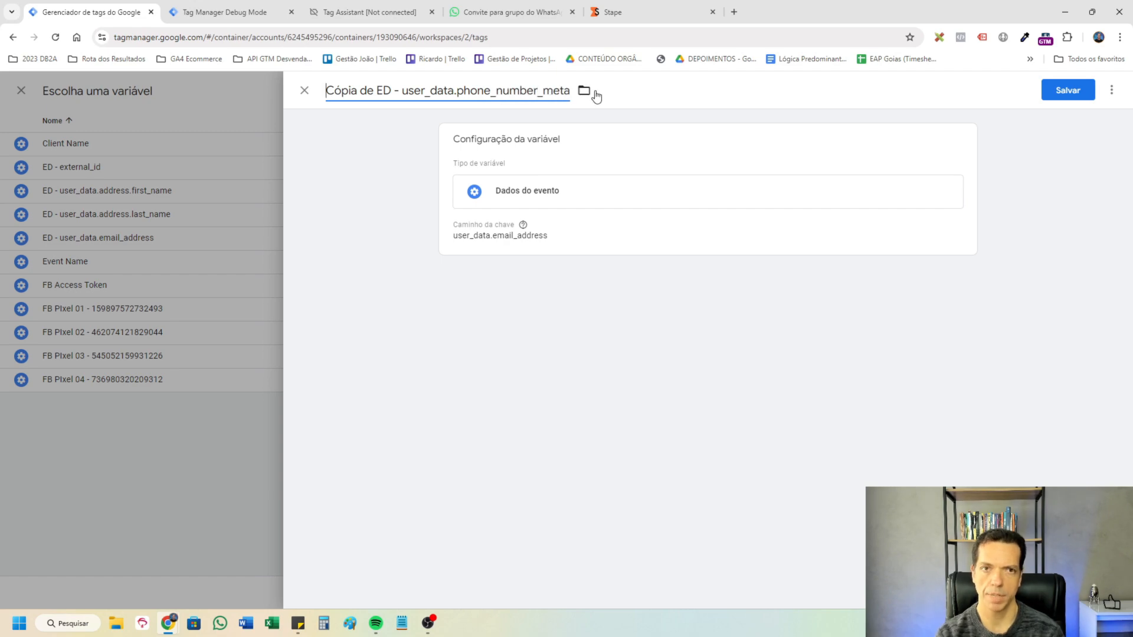
key(ctrl+shift+Right)
key(ctrl+shift+Right)
key(Delete)
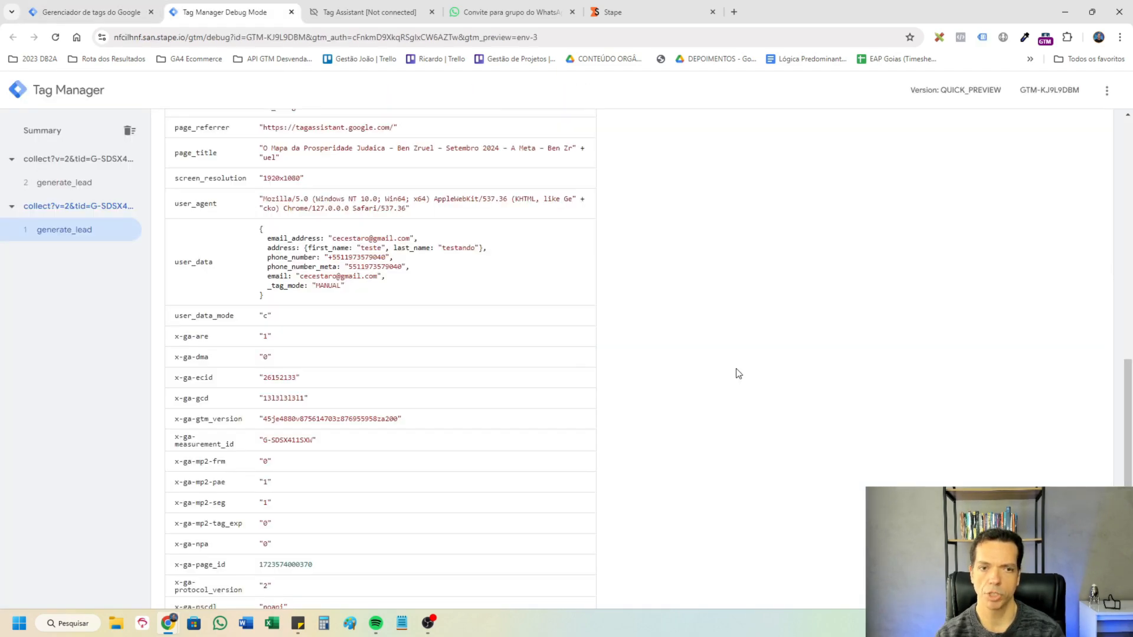
Check ip_override, event_location and user_agent in the generate_lead event data, and add a Client user agent property to User Data.
scroll(739, 374, up, 7)
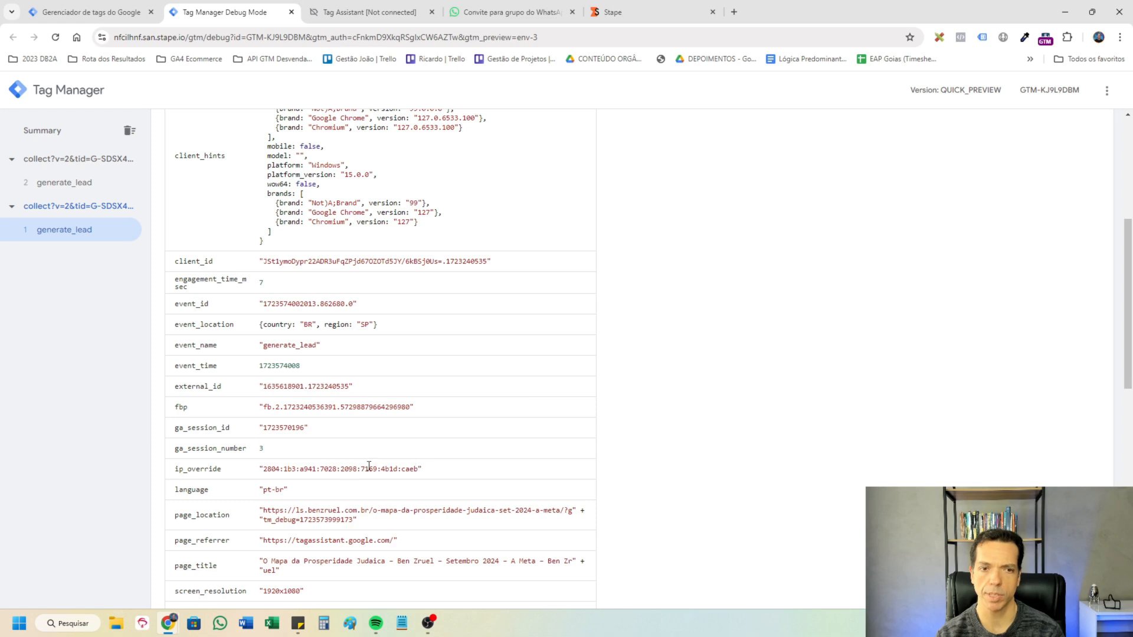
drag(454, 469, 201, 472)
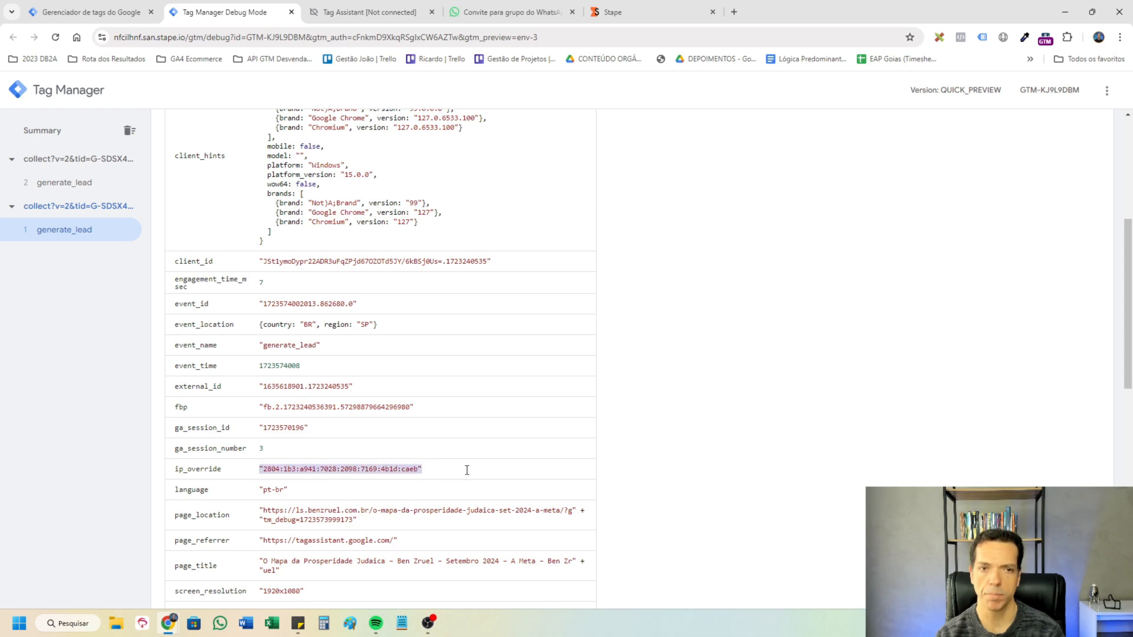
drag(379, 325, 236, 328)
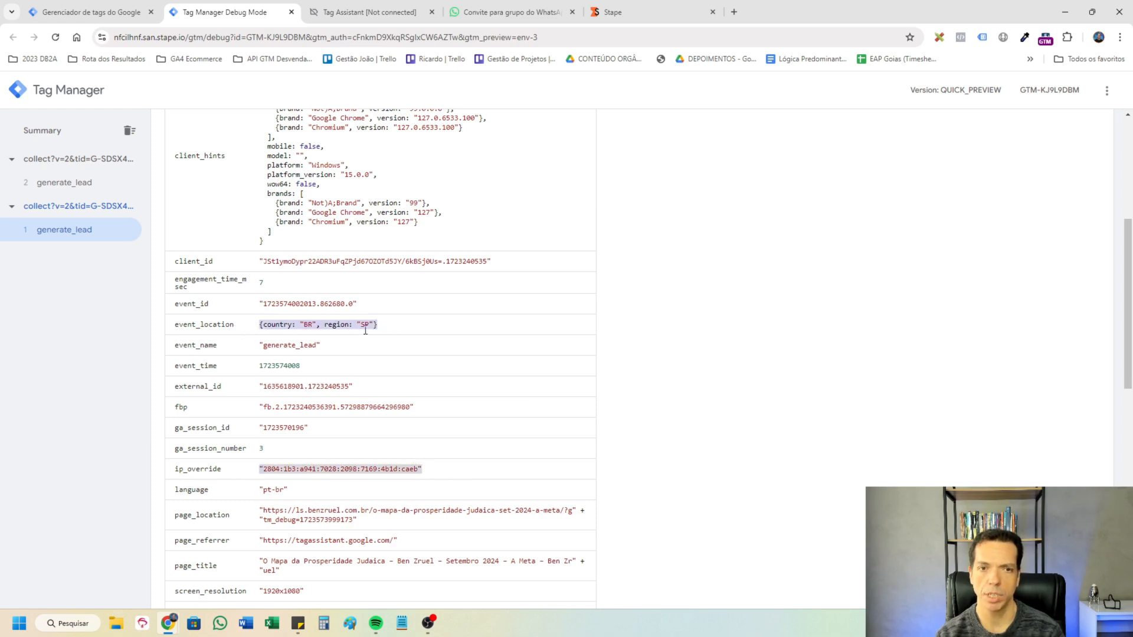
scroll(411, 506, down, 2)
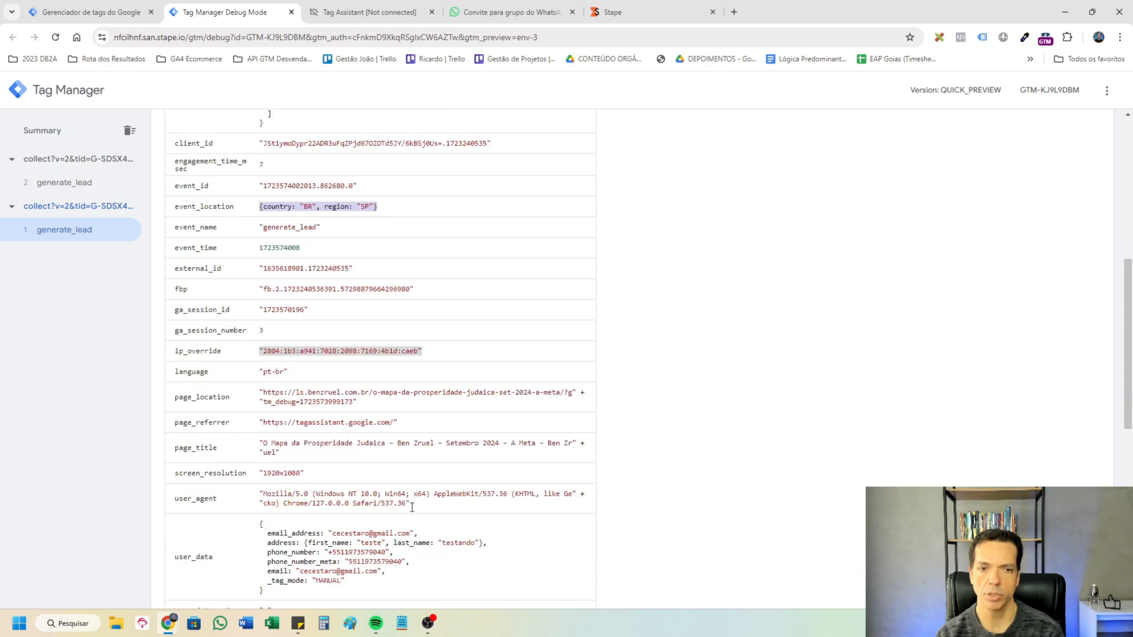
click(91, 12)
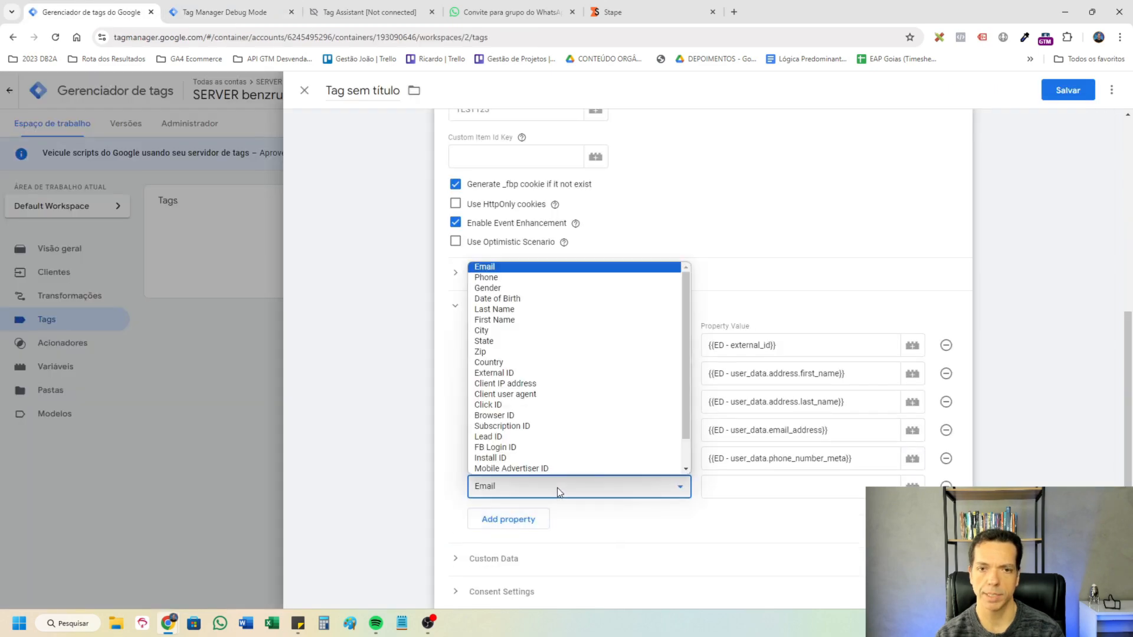
click(557, 488)
click(573, 402)
click(771, 486)
Copy the user_agent key from the debug event data and create the event data variable ED - user_agent for Client user agent.
click(270, 9)
double_click(195, 499)
right_click(202, 503)
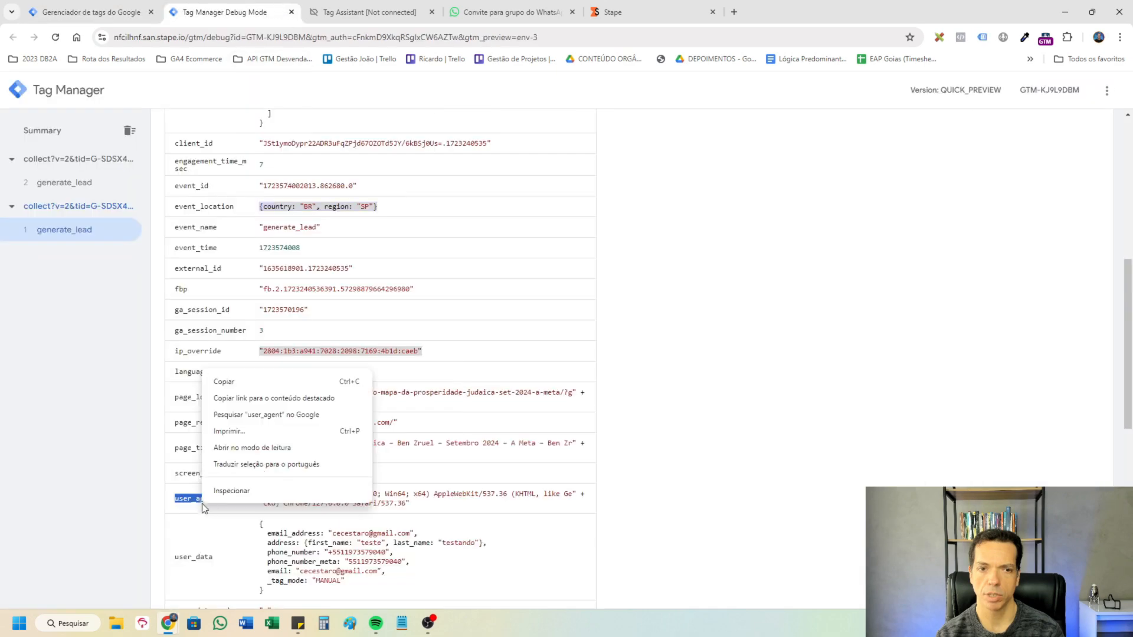
click(224, 382)
click(114, 9)
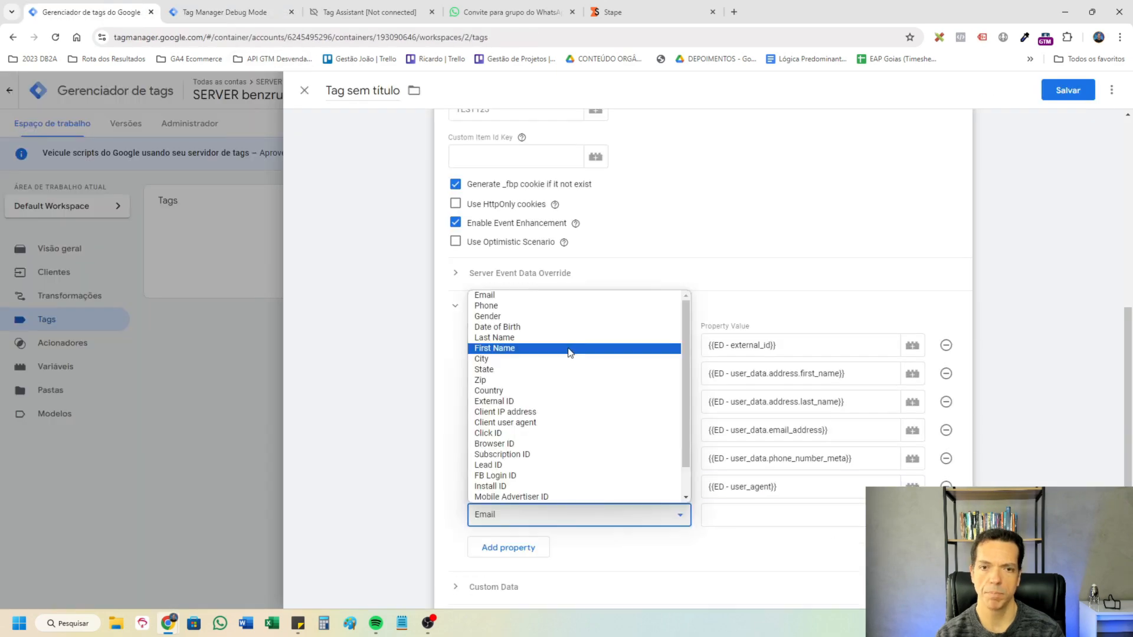
click(570, 354)
Add Client IP address with {{ED - ip_override}} and create the lowercase variable ED - event_location.country for the Country property.
click(224, 12)
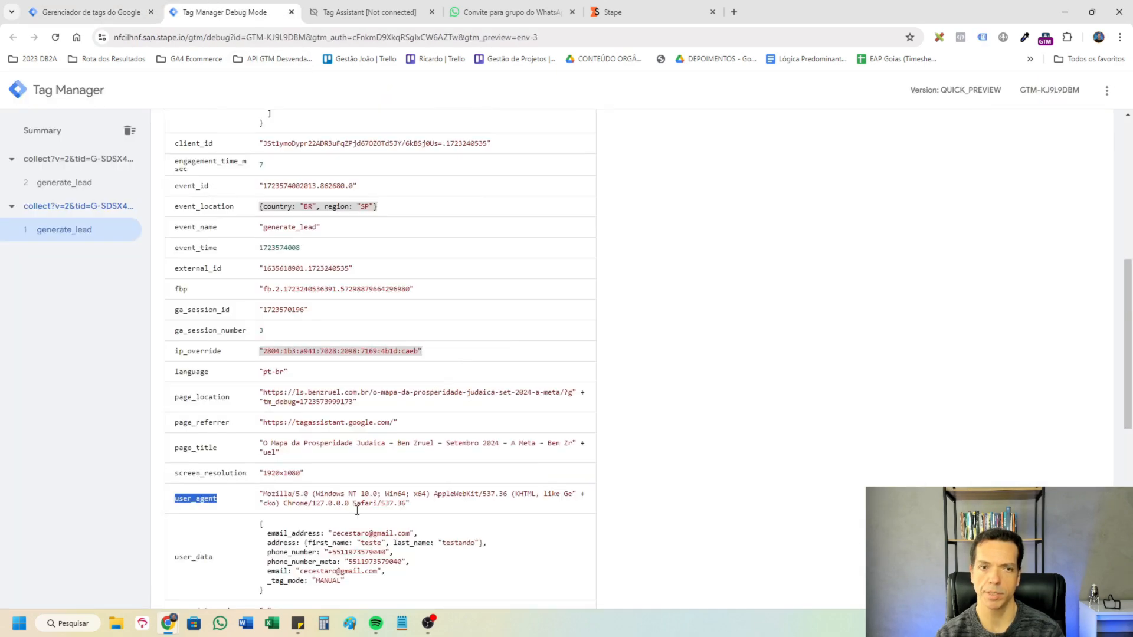
click(70, 8)
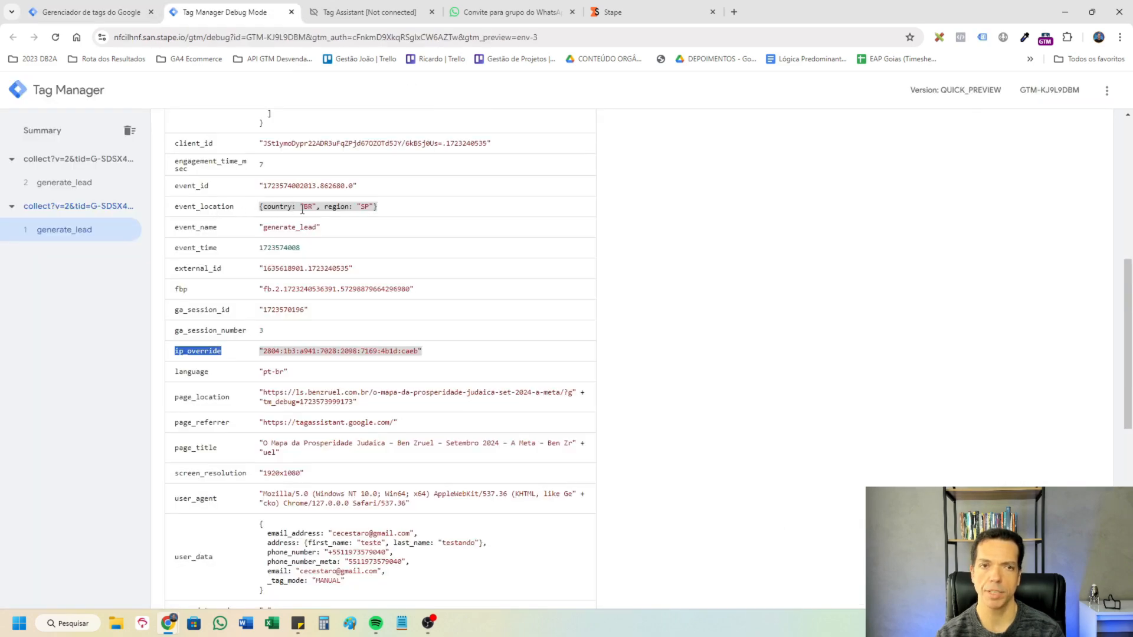
click(302, 205)
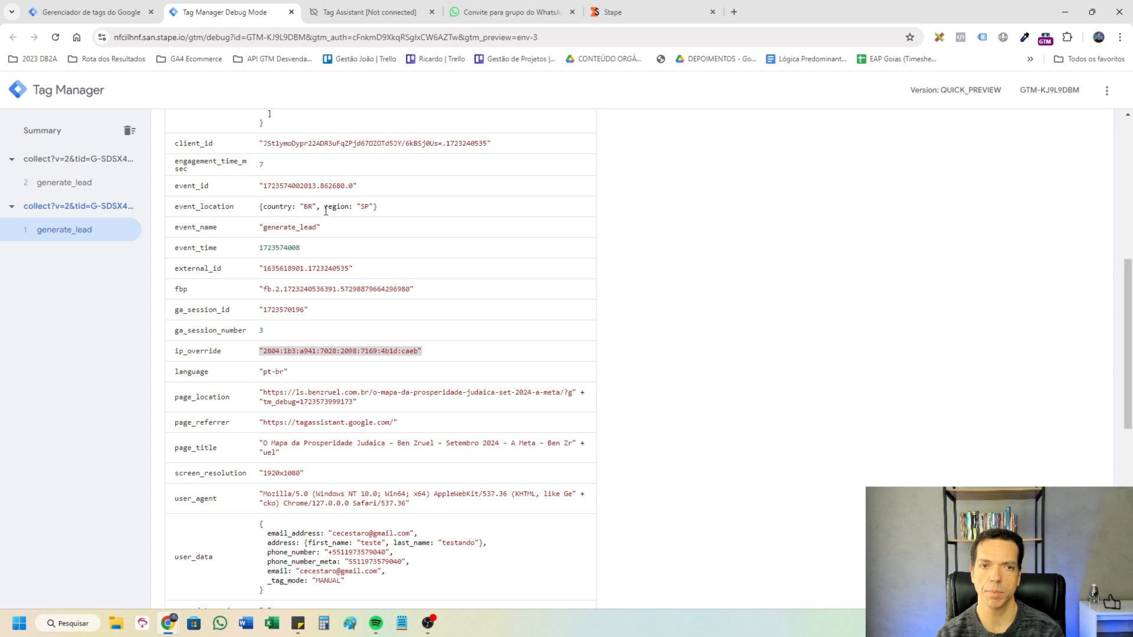
click(112, 9)
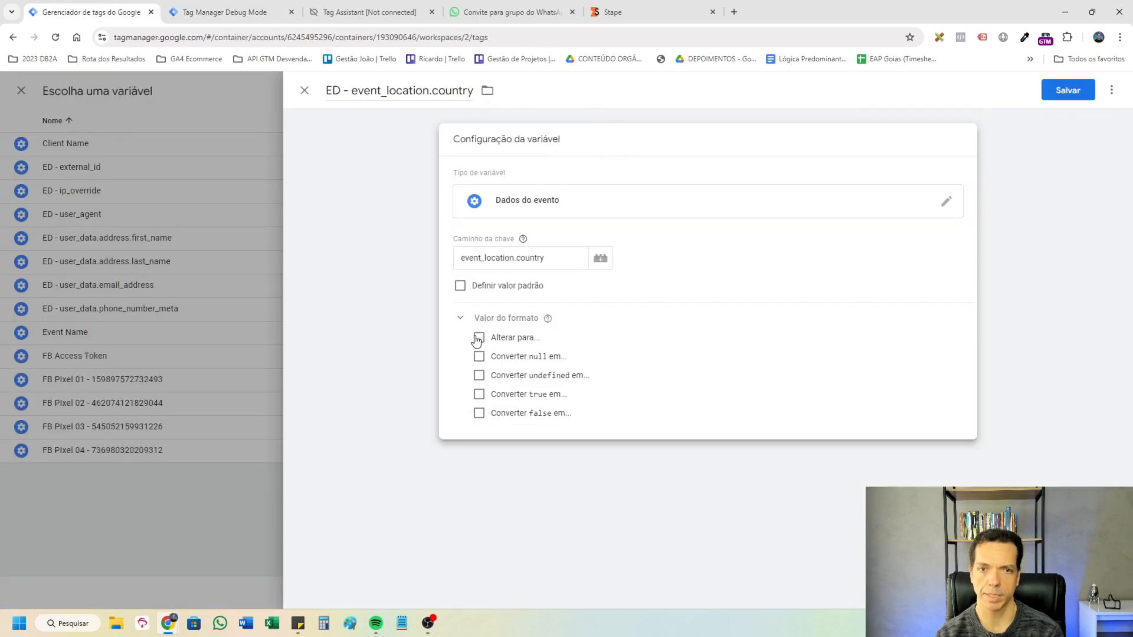
click(479, 337)
click(1066, 90)
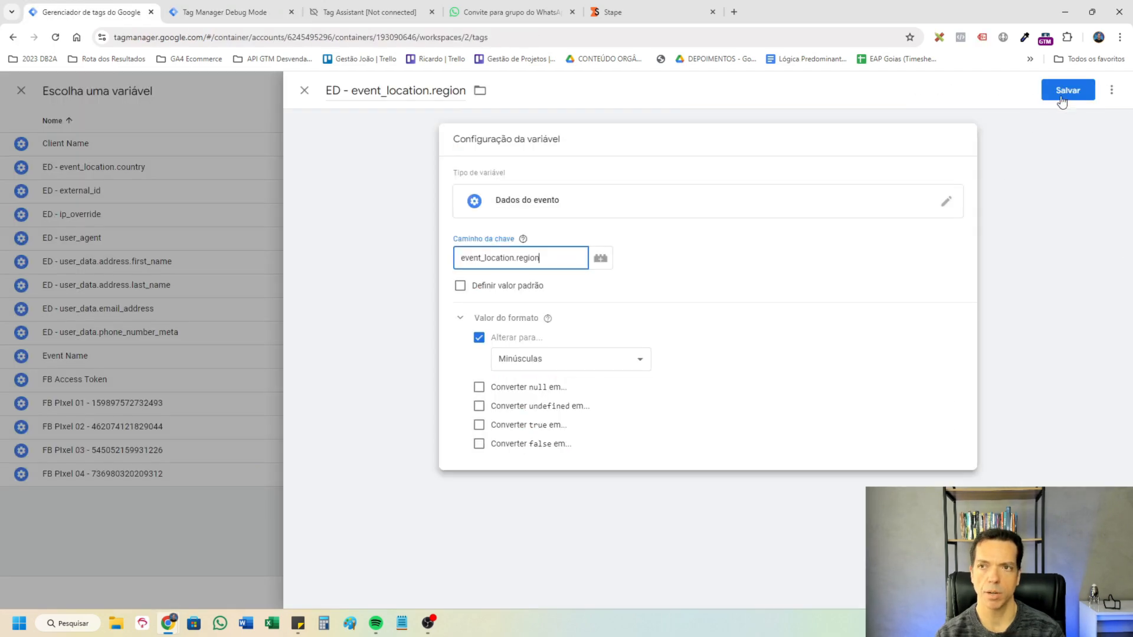
Save the lowercase event data variable ED - event_location.region and assign it to the State property.
click(1061, 94)
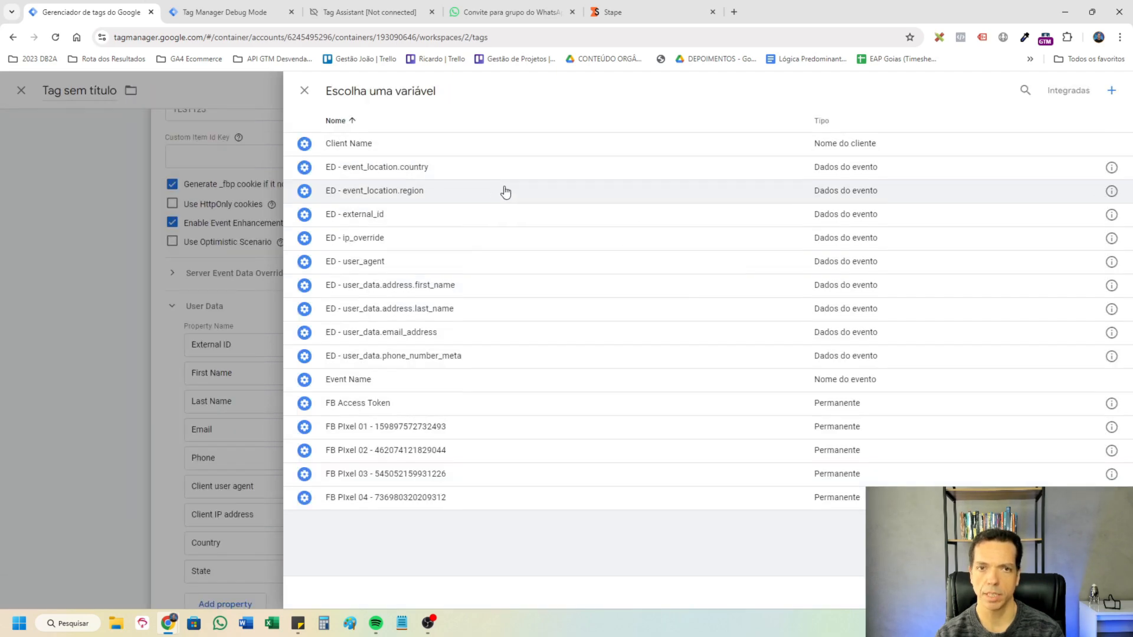
click(506, 191)
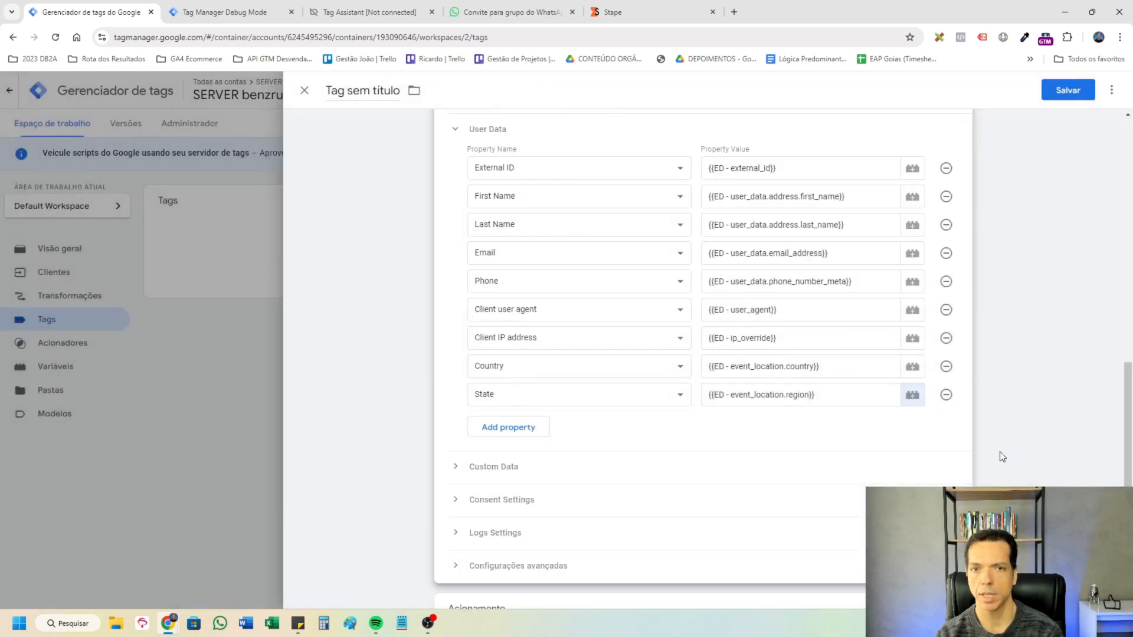
scroll(1000, 451, up, 1)
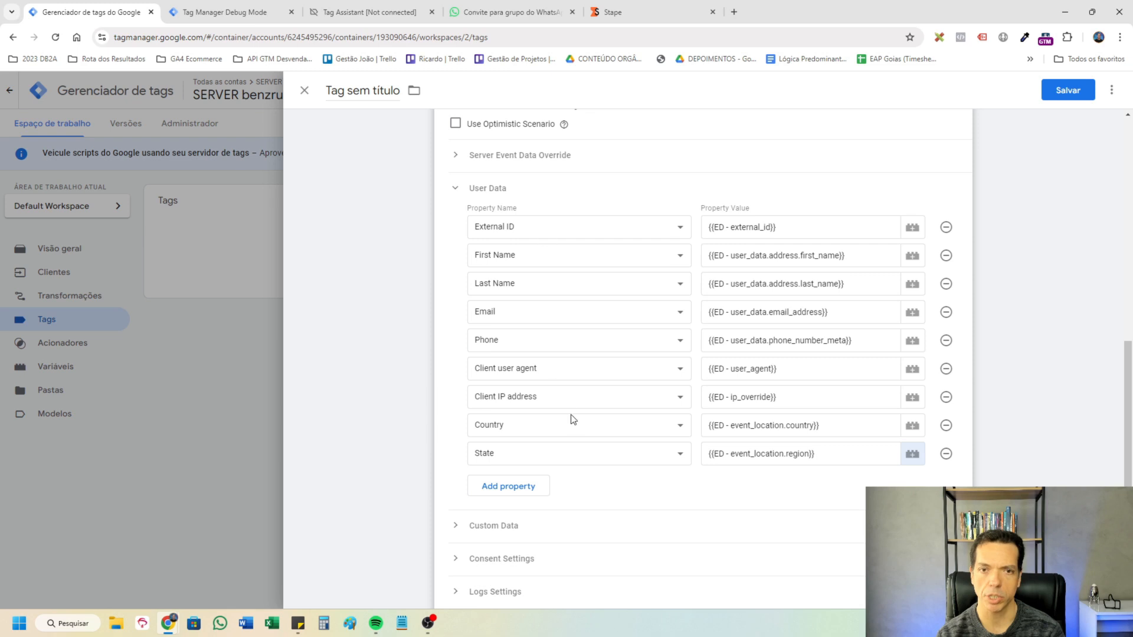
scroll(809, 438, up, 1)
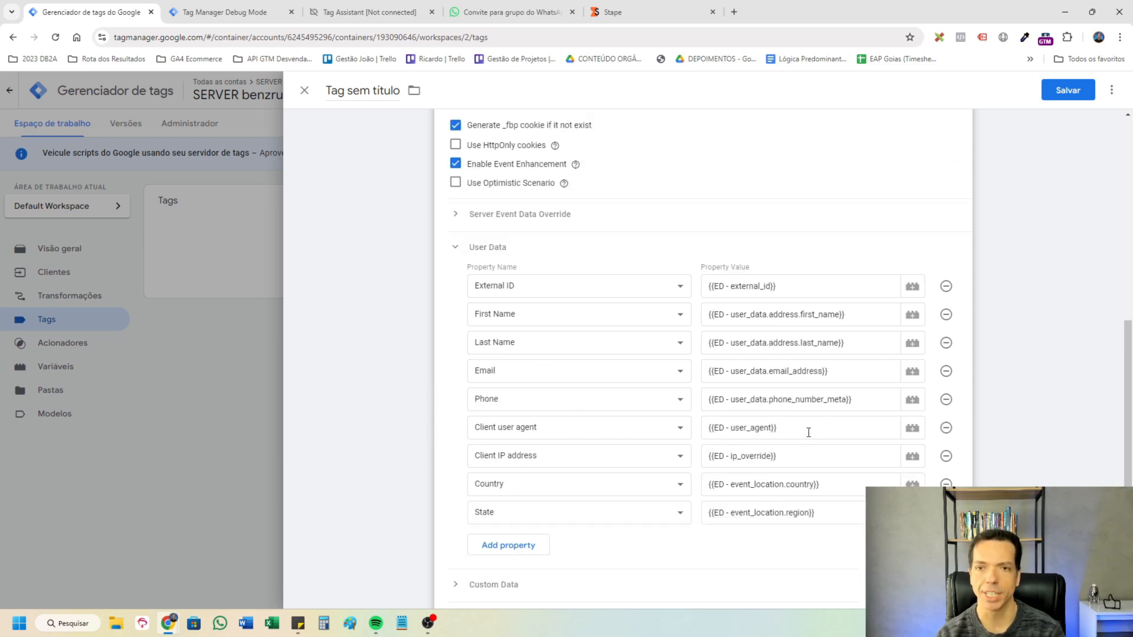
Name the tag CAPI Tag - Facebook Meta Ads - Lead, check its Evento - generate_lead firing trigger and save it.
scroll(803, 384, down, 5)
scroll(841, 430, up, 5)
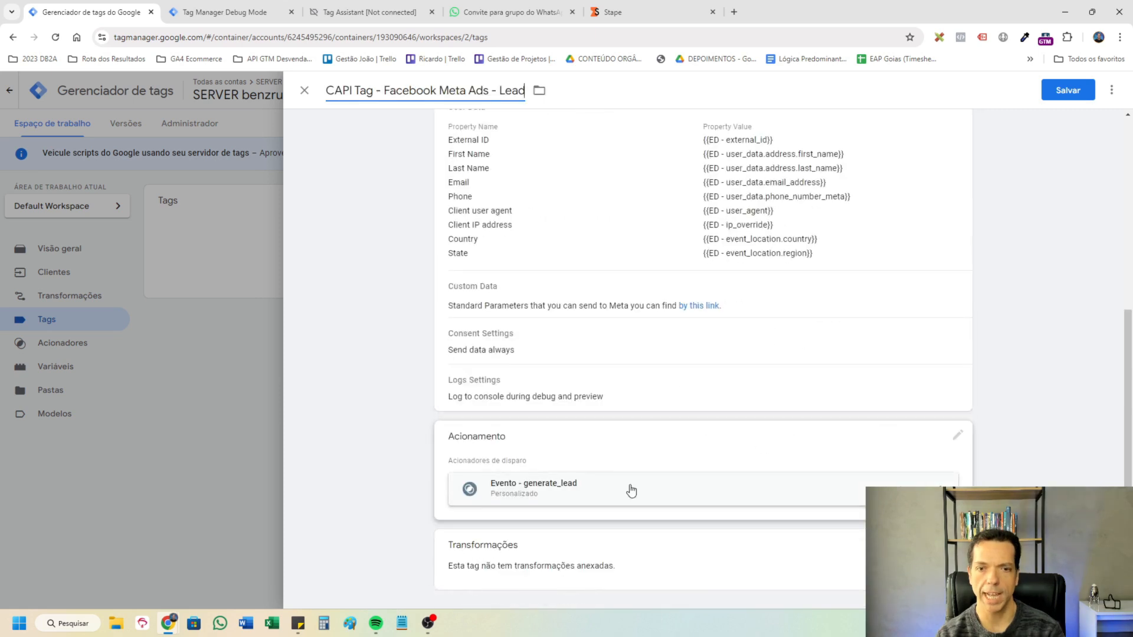
click(620, 494)
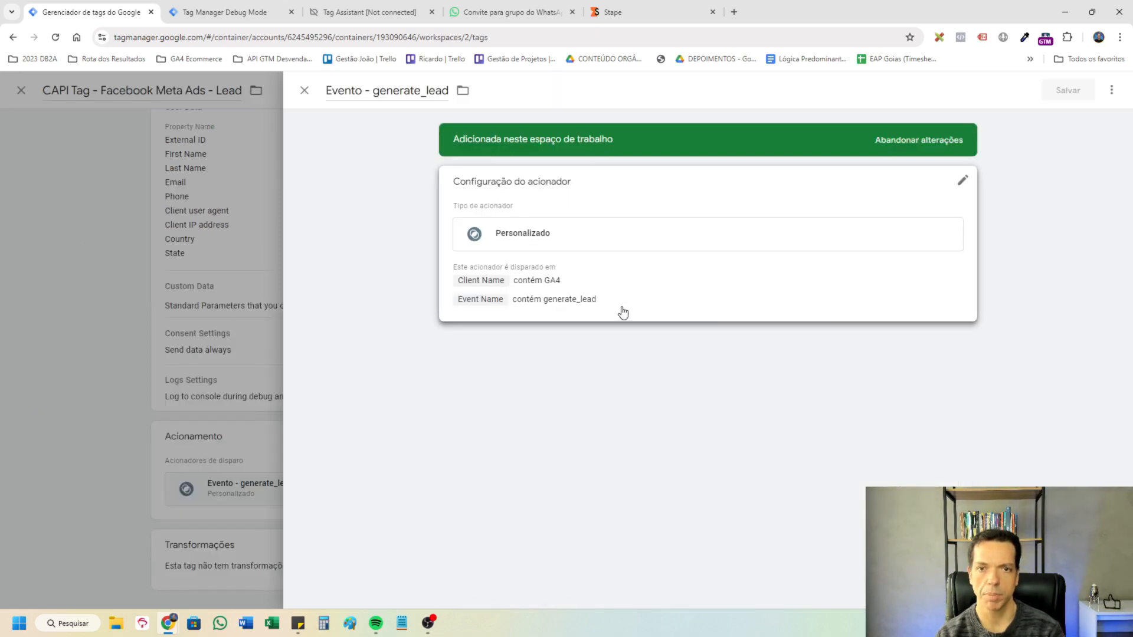
click(250, 292)
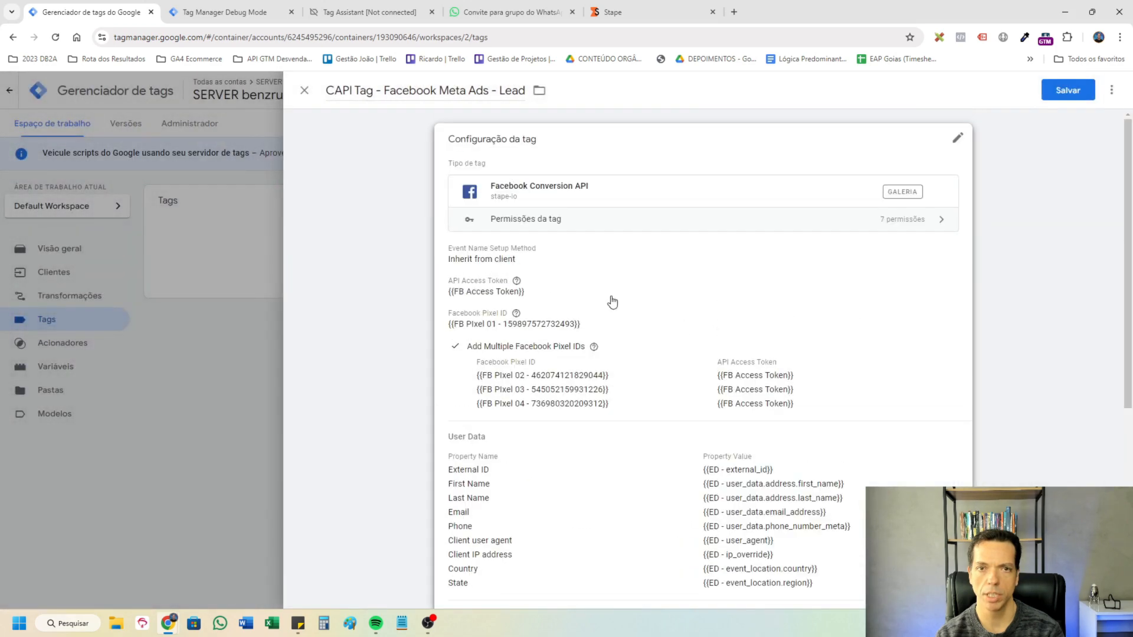
click(537, 260)
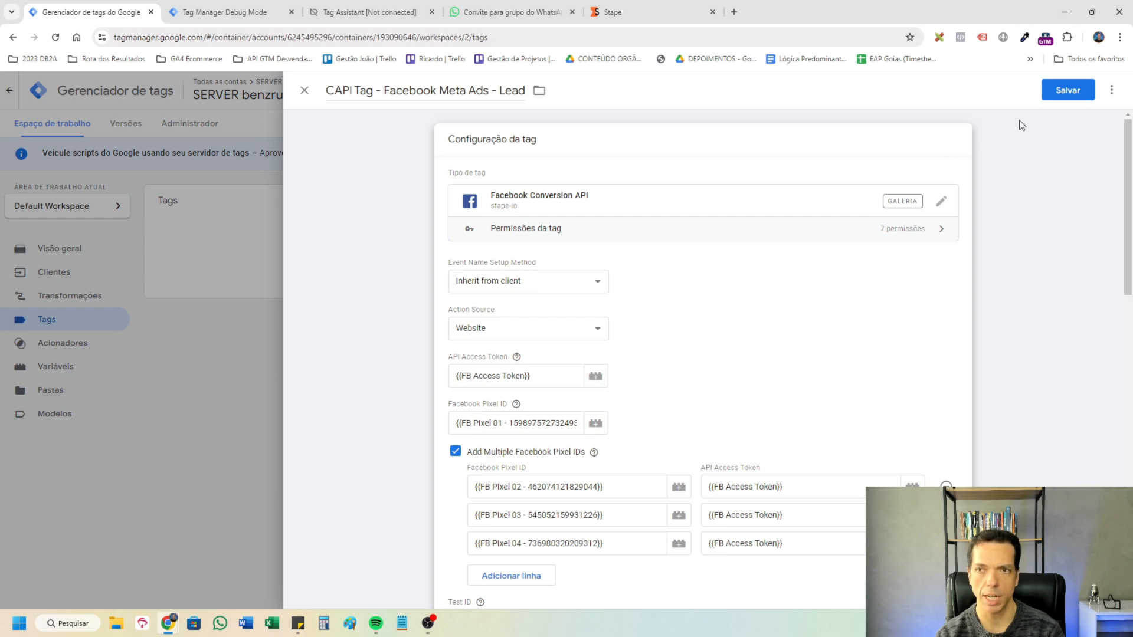
click(1061, 93)
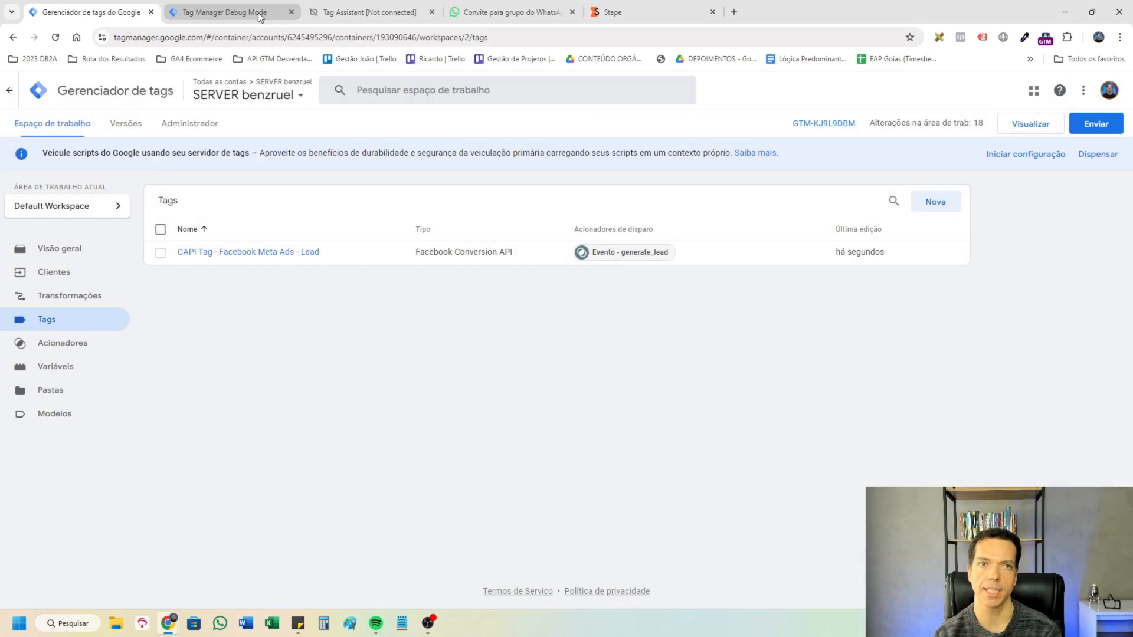
Preview the benzruel.com.br container and inspect the CAPI tag's details and the request body sent to Facebook for FB PIxel 02.
click(260, 17)
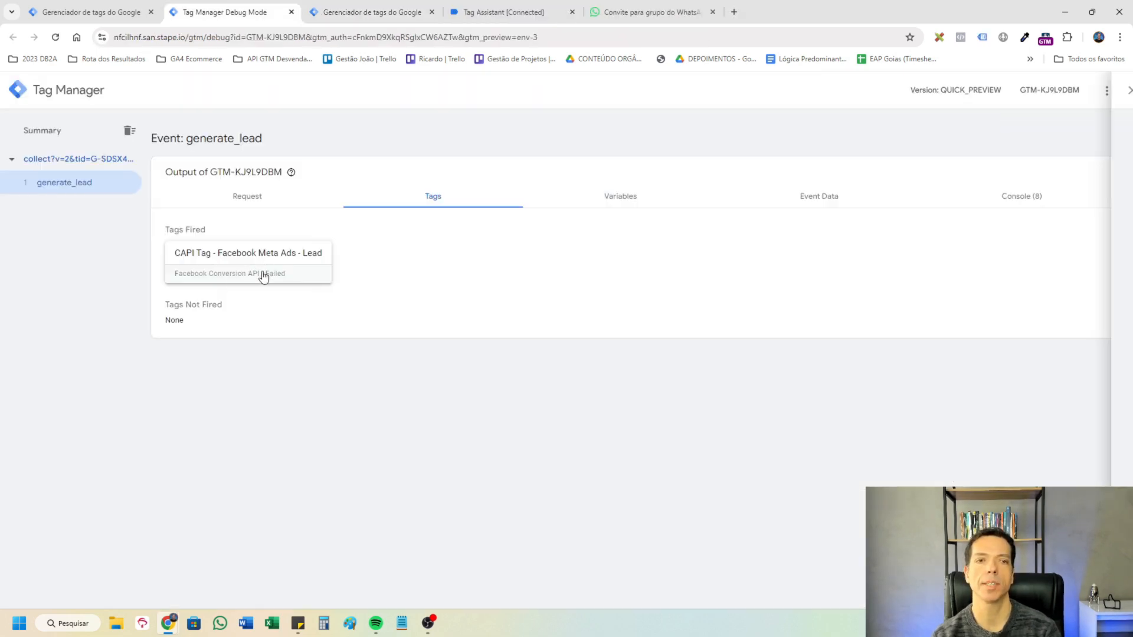
click(263, 276)
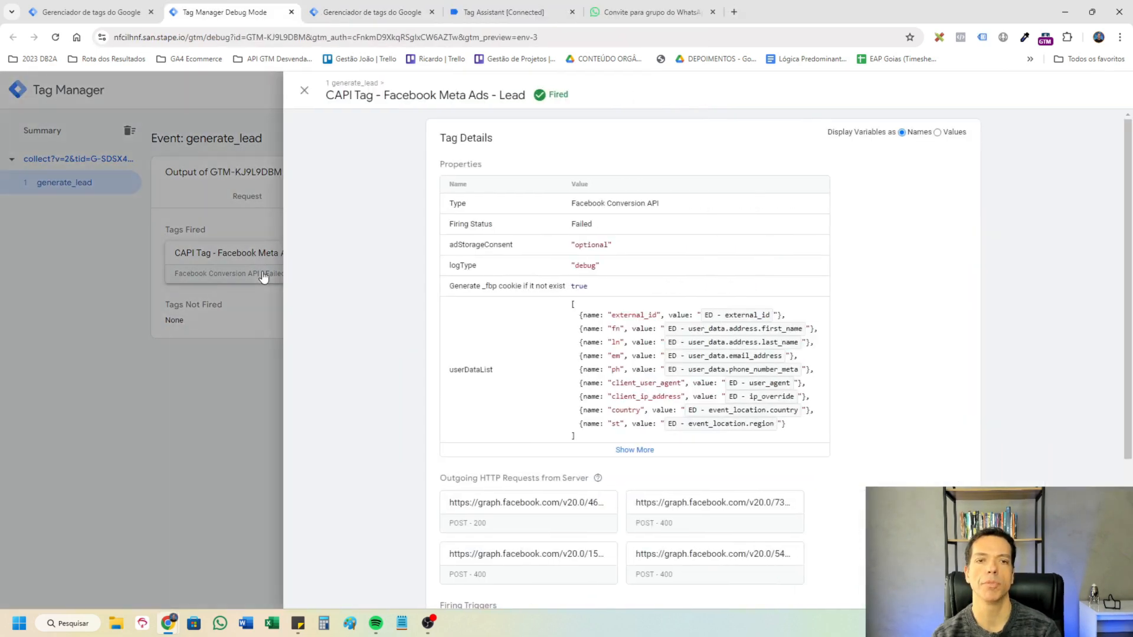
scroll(711, 443, down, 1)
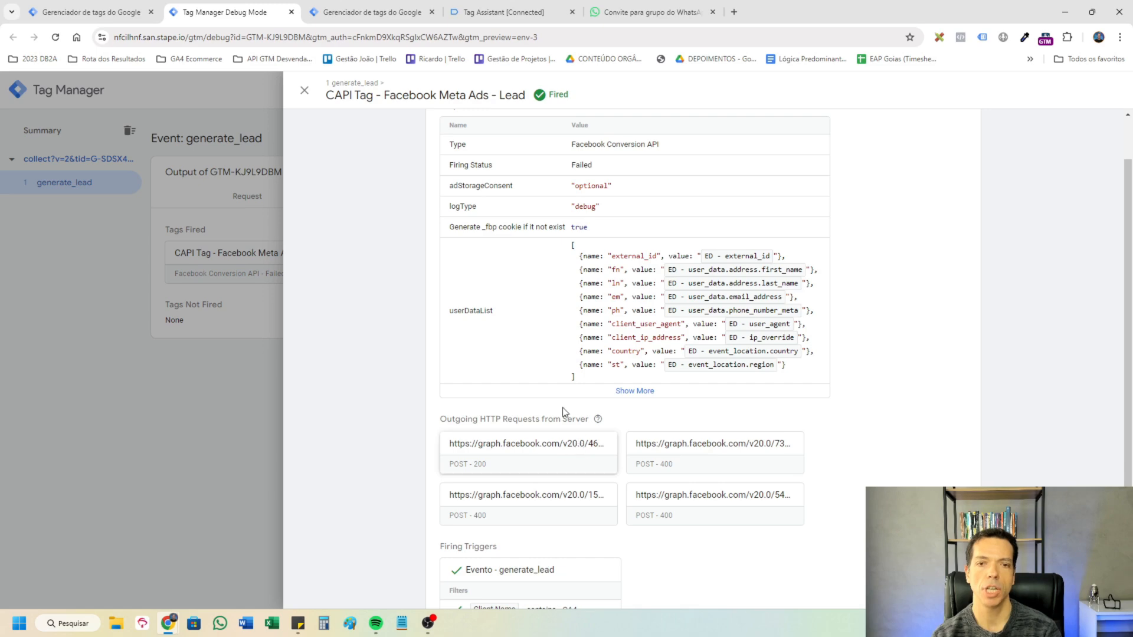
scroll(522, 439, down, 1)
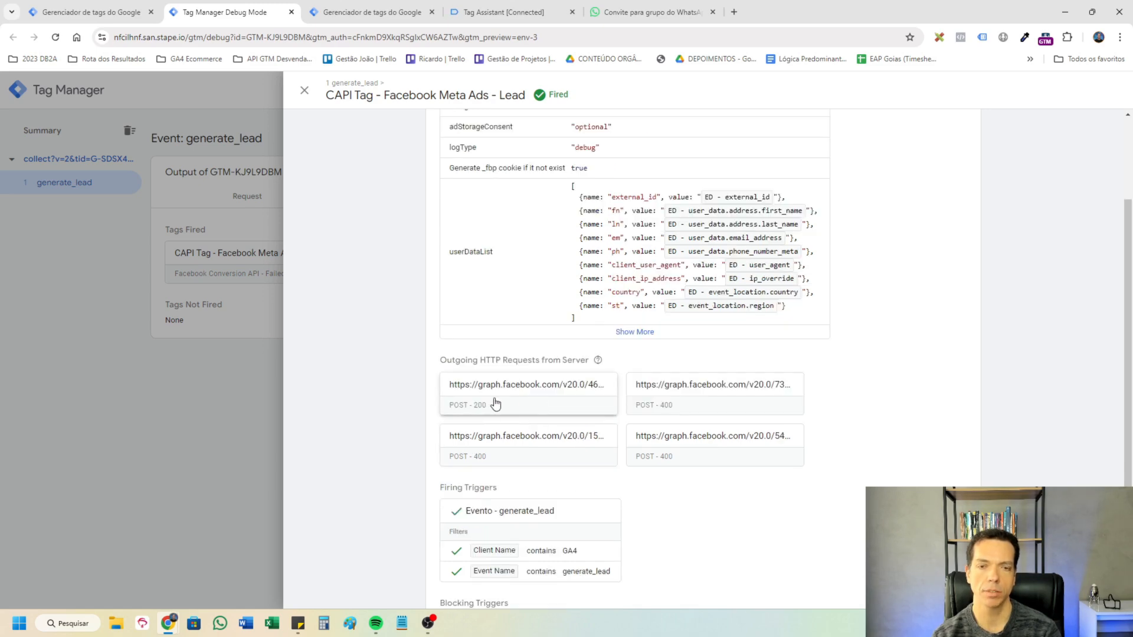
double_click(534, 403)
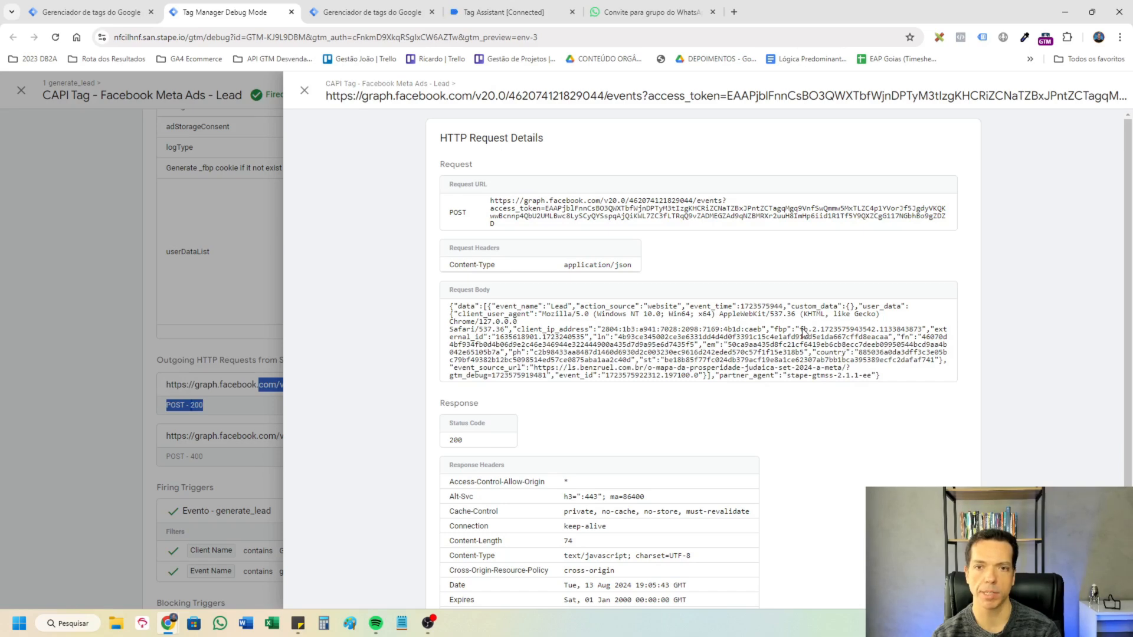
double_click(553, 309)
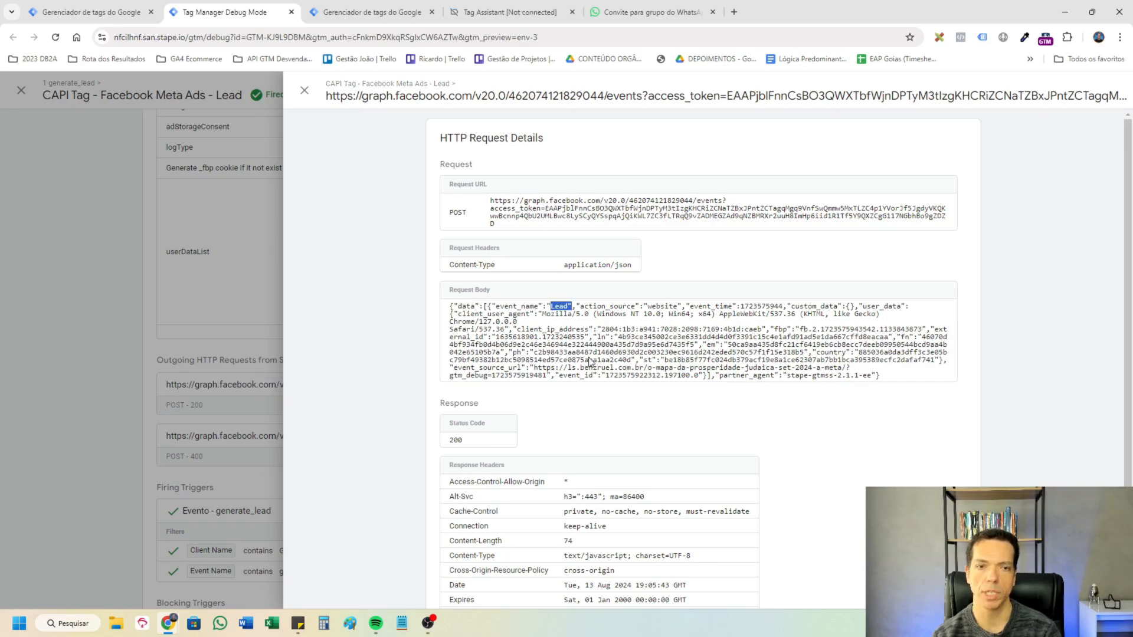
click(257, 425)
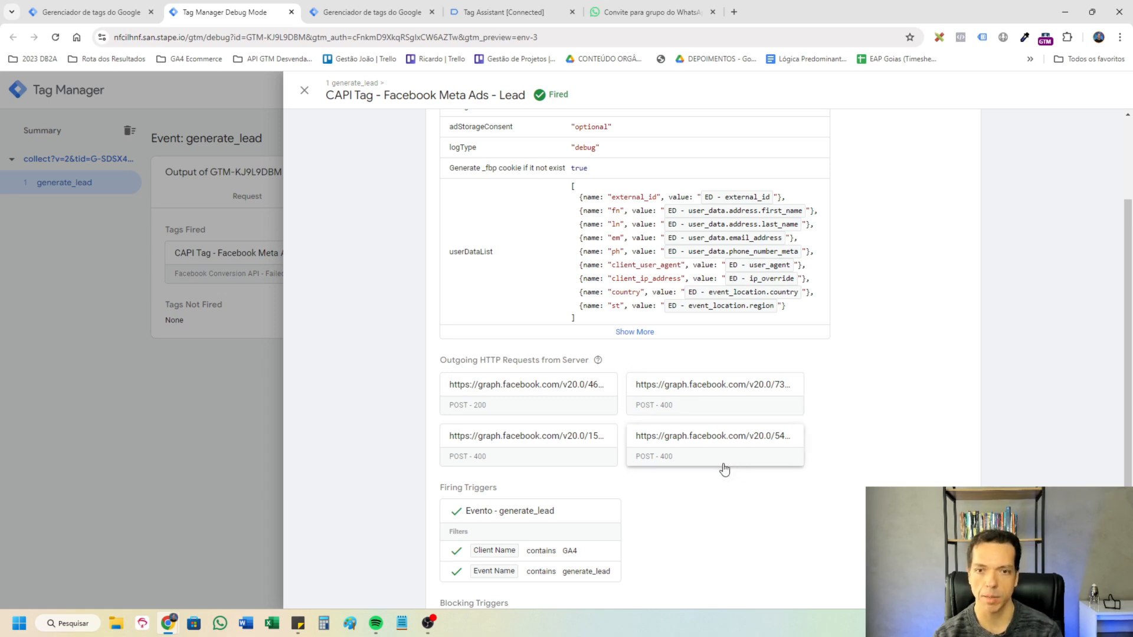
Edit CAPI Tag - Facebook Meta Ads - Lead to use FB PIxel 02 as its only pixel, with Add Multiple Facebook Pixel IDs disabled.
click(156, 9)
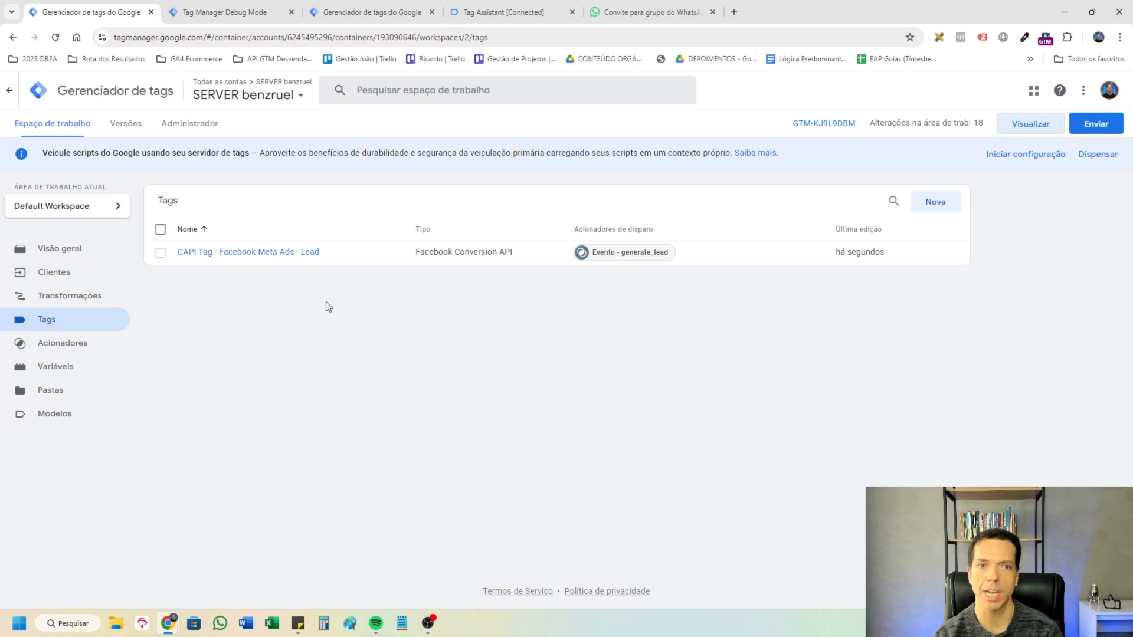
click(278, 254)
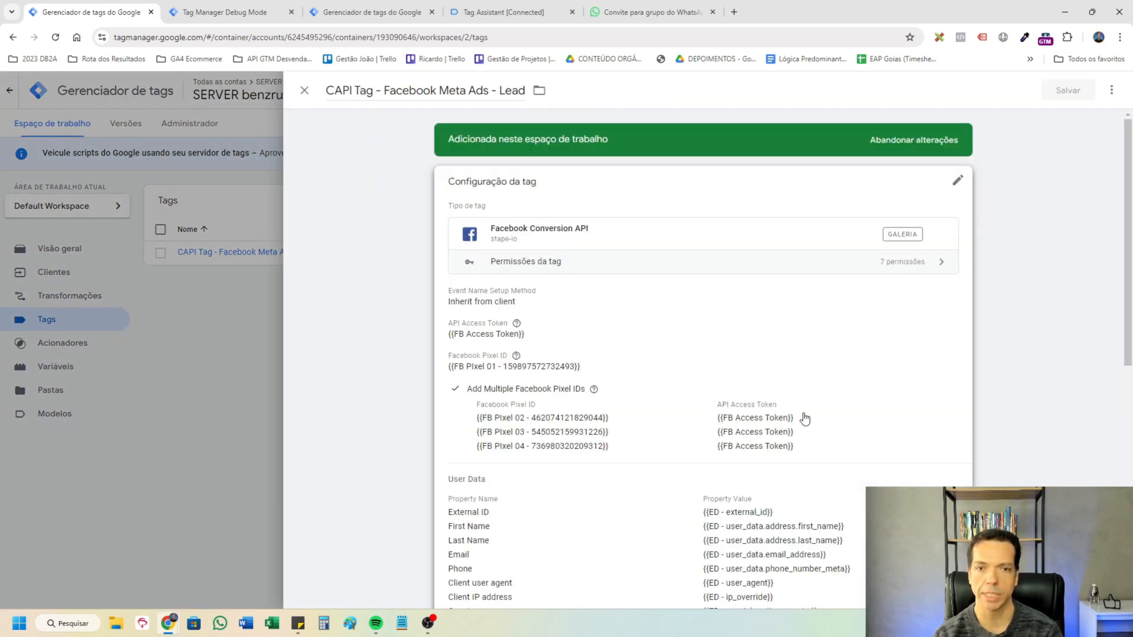
click(805, 419)
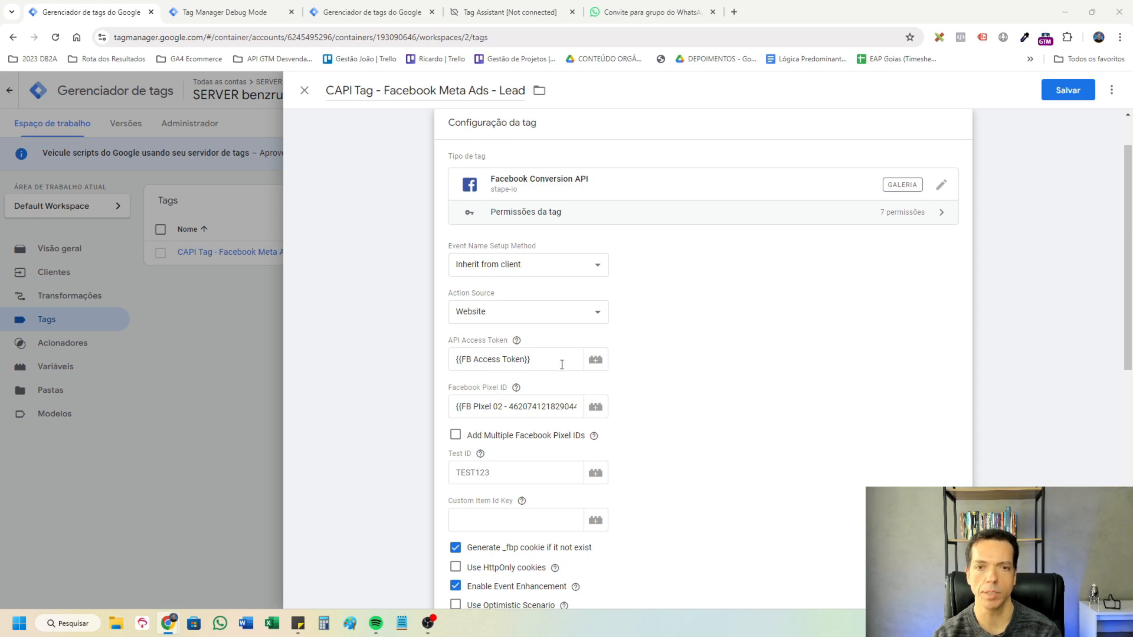
Save the CAPI tag, then set Meta Ads Pixel - Setup & Config (Contingência) to use only FB PIxel 02 and save it.
click(1070, 92)
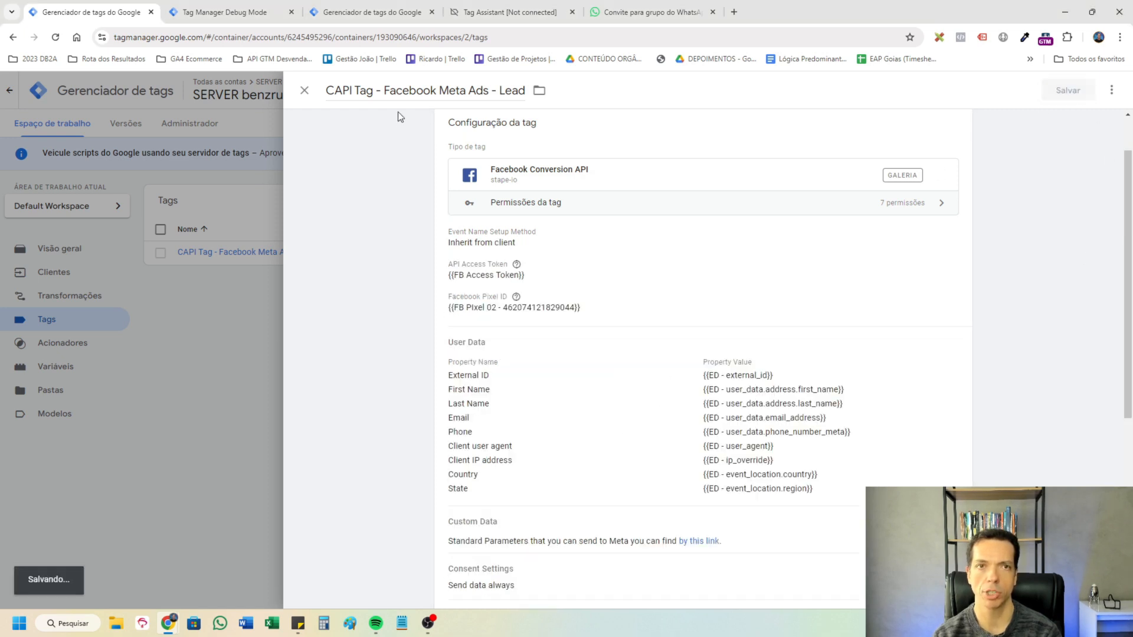
click(372, 12)
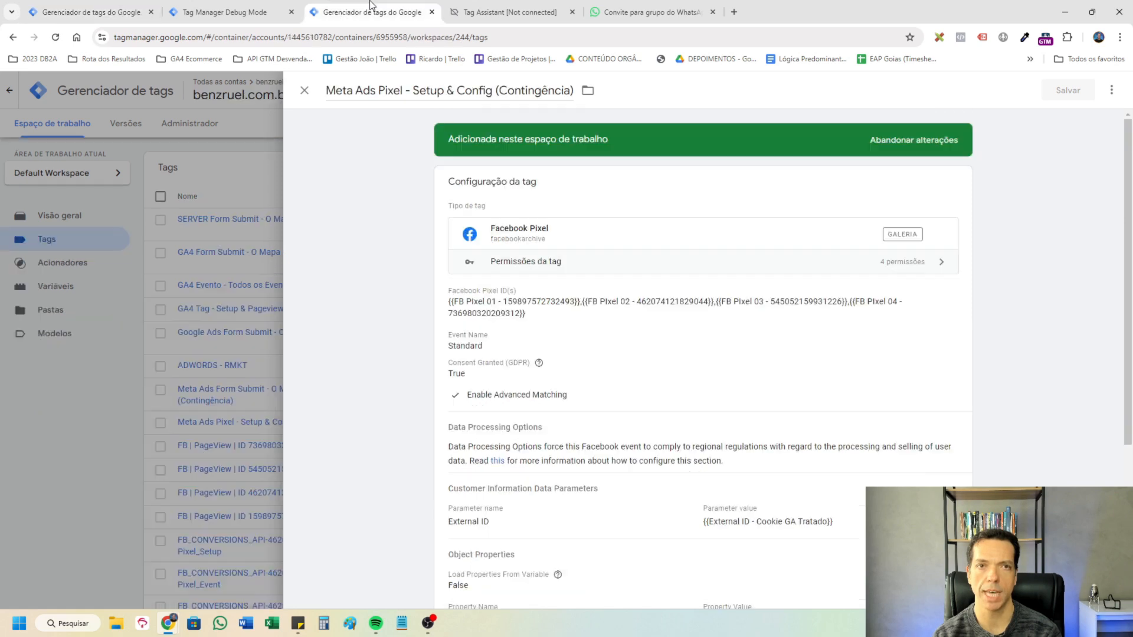
click(633, 350)
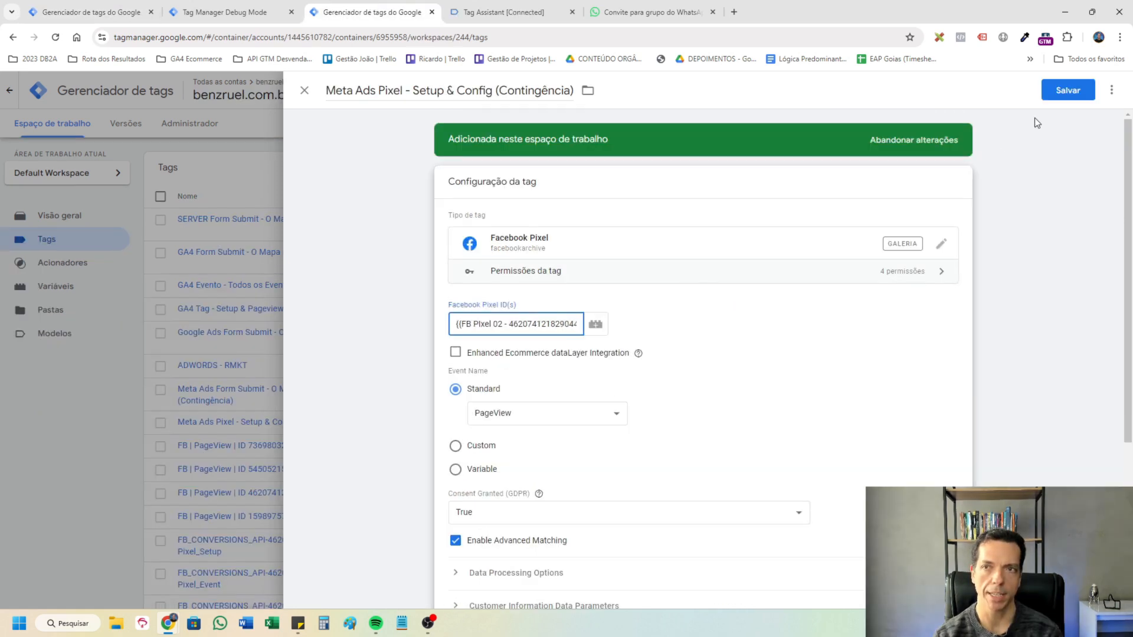
click(1068, 90)
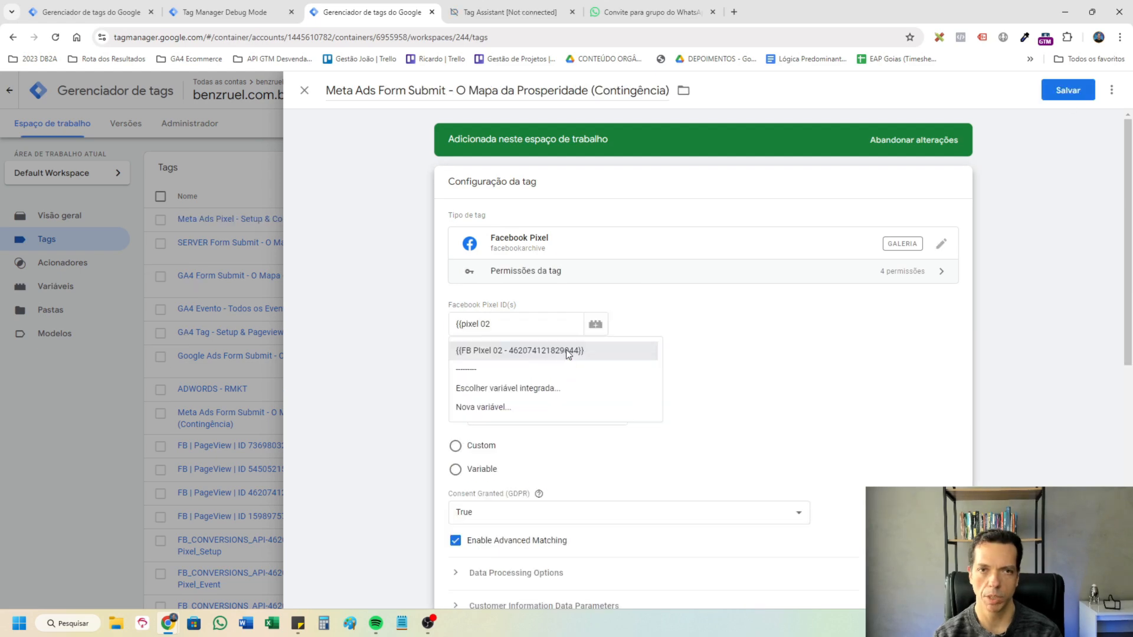
Set Meta Ads Form Submit - O Mapa da Prosperidade (Contingência) to use only FB PIxel 02 and save it.
click(565, 350)
scroll(809, 342, down, 3)
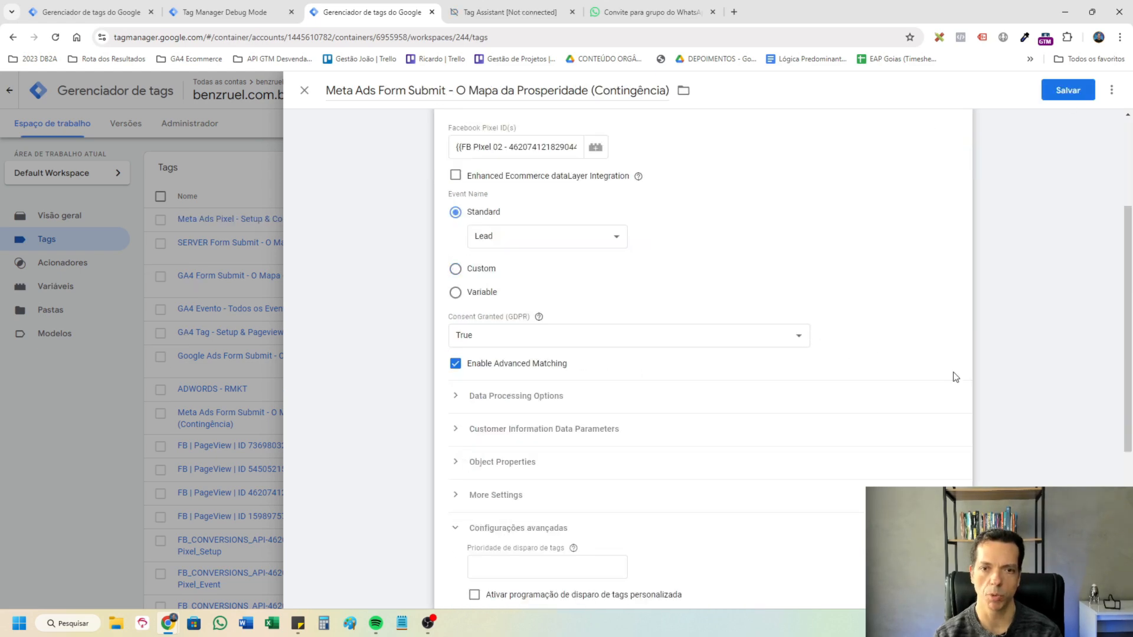
scroll(956, 377, down, 4)
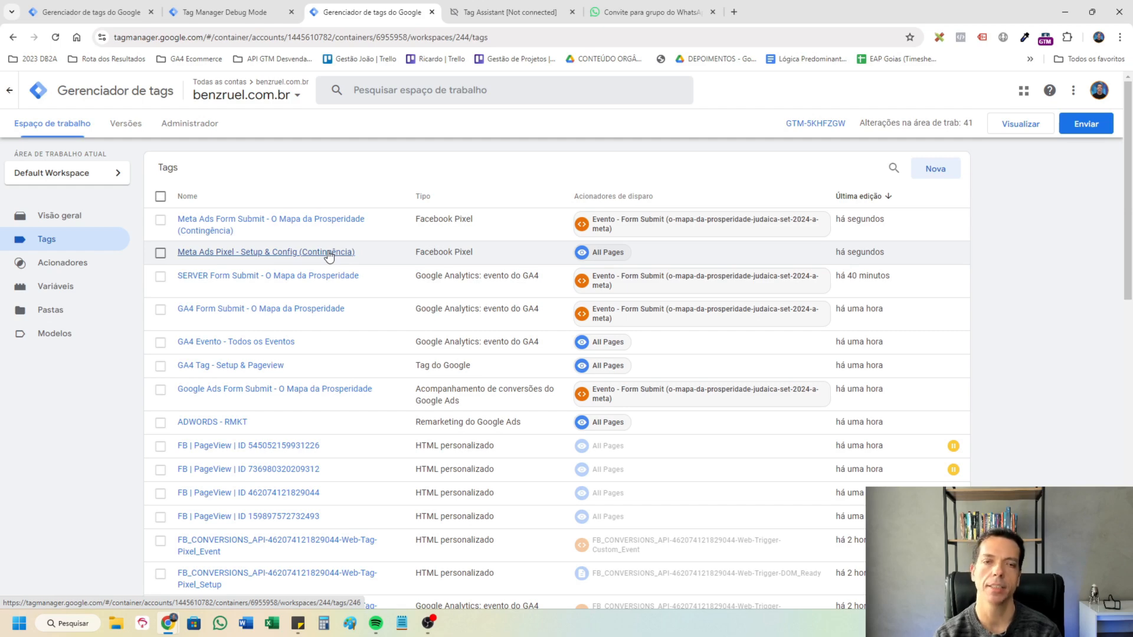
Close the old debug sessions and restart the previews of the SERVER benzruel and benzruel.com.br containers.
click(224, 12)
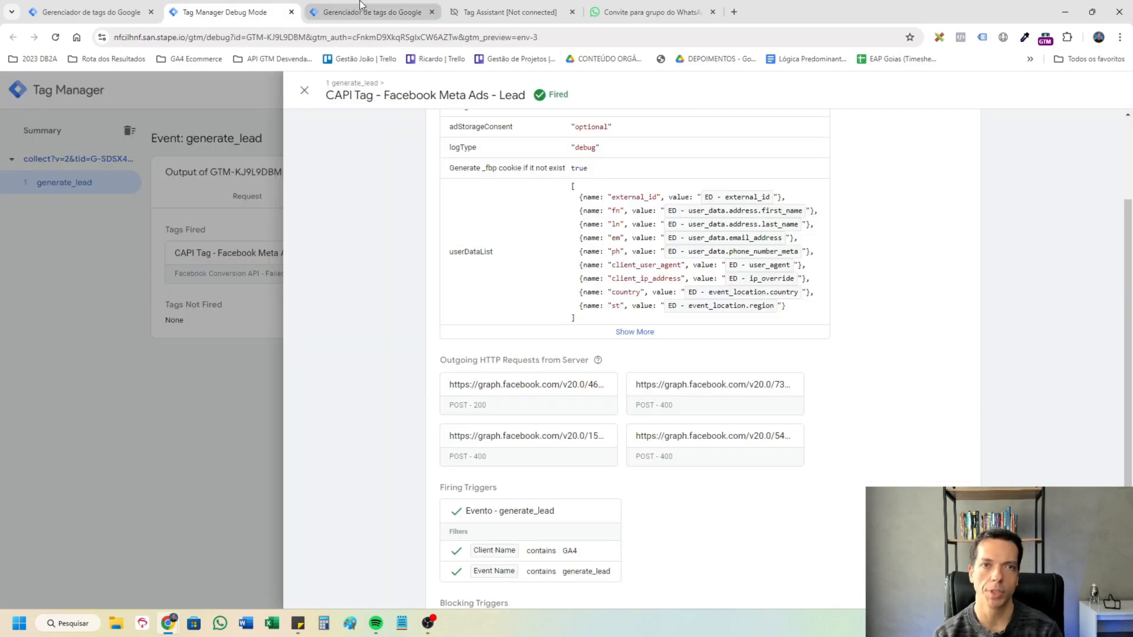
click(291, 11)
click(140, 12)
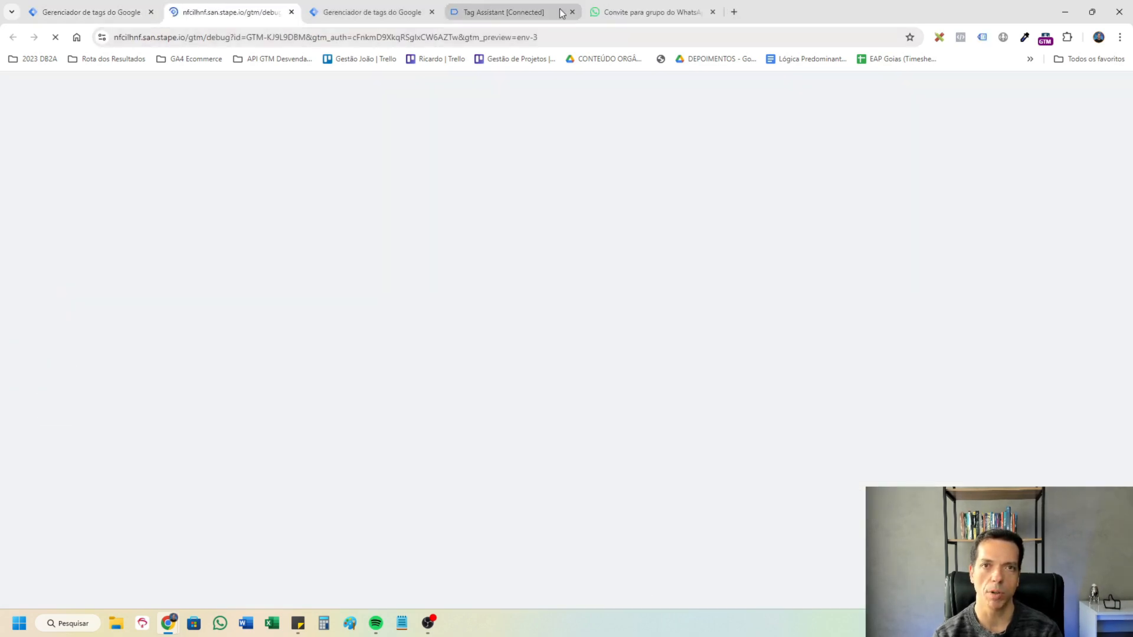
click(573, 11)
click(573, 11)
click(383, 5)
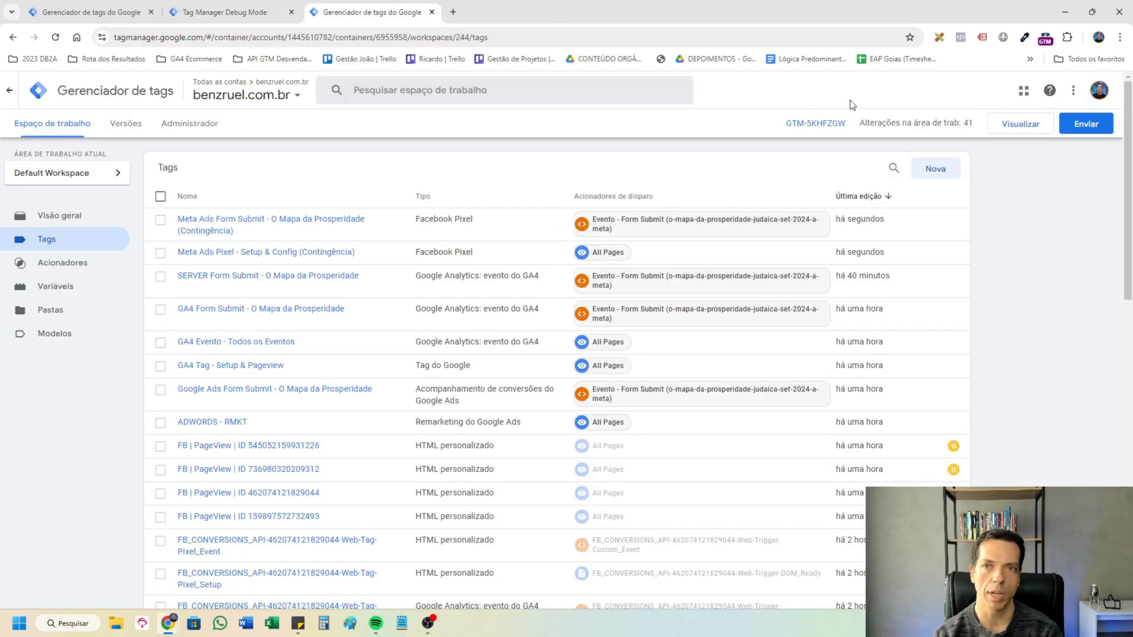
click(1035, 129)
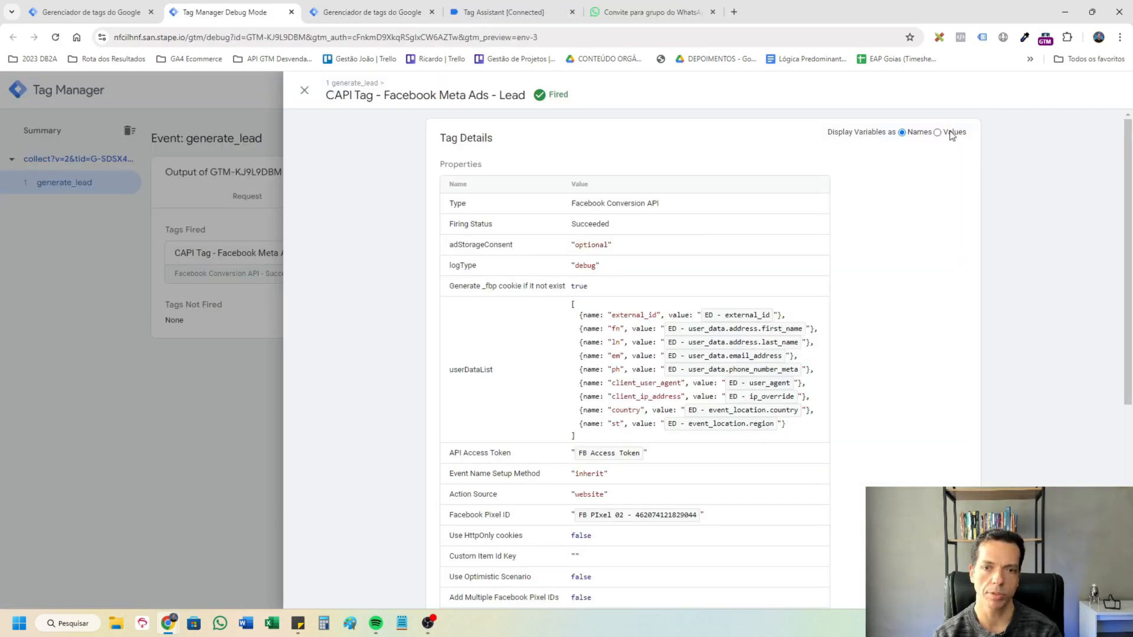
click(953, 134)
In CAPI Tag - Facebook Meta Ads - Lead, create a new Tabela de consulta variable for the Test ID.
scroll(955, 346, down, 2)
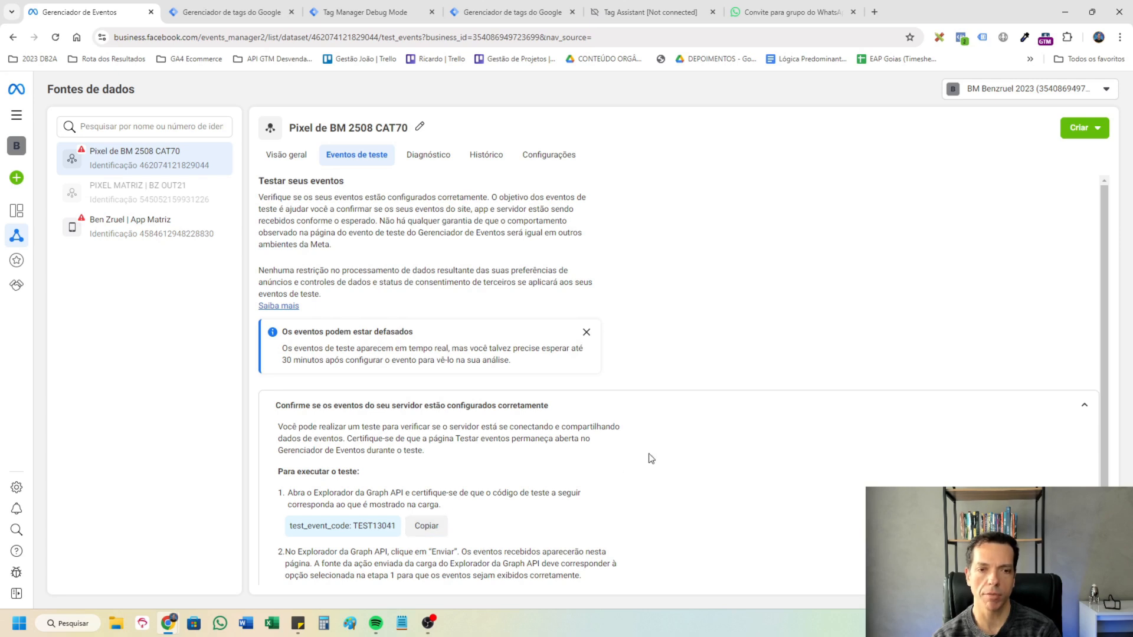
click(231, 12)
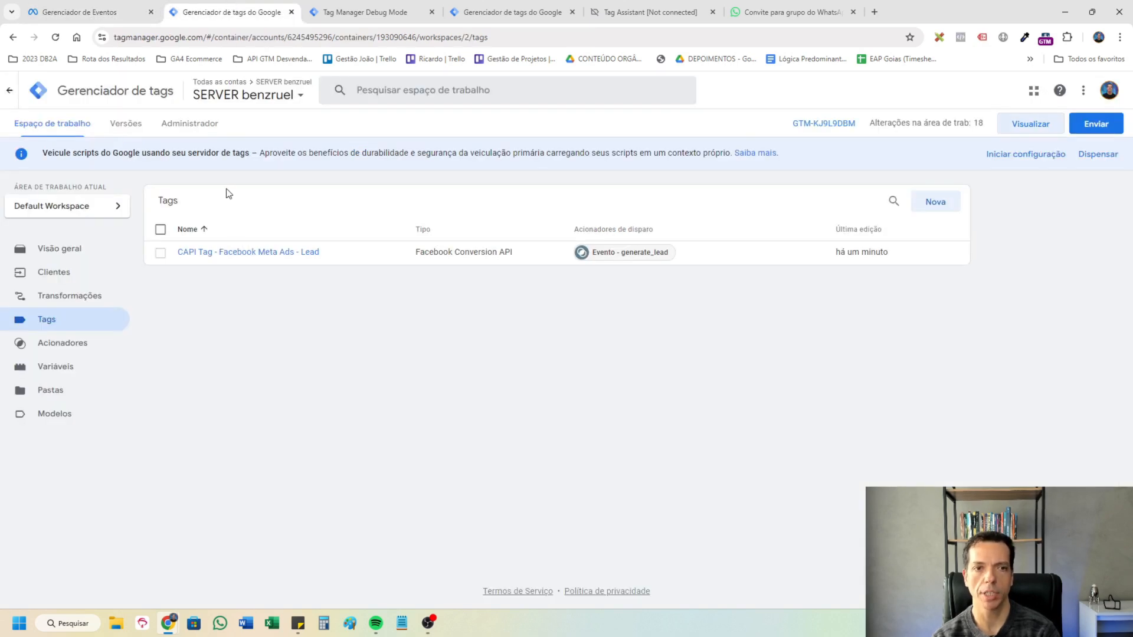
click(253, 252)
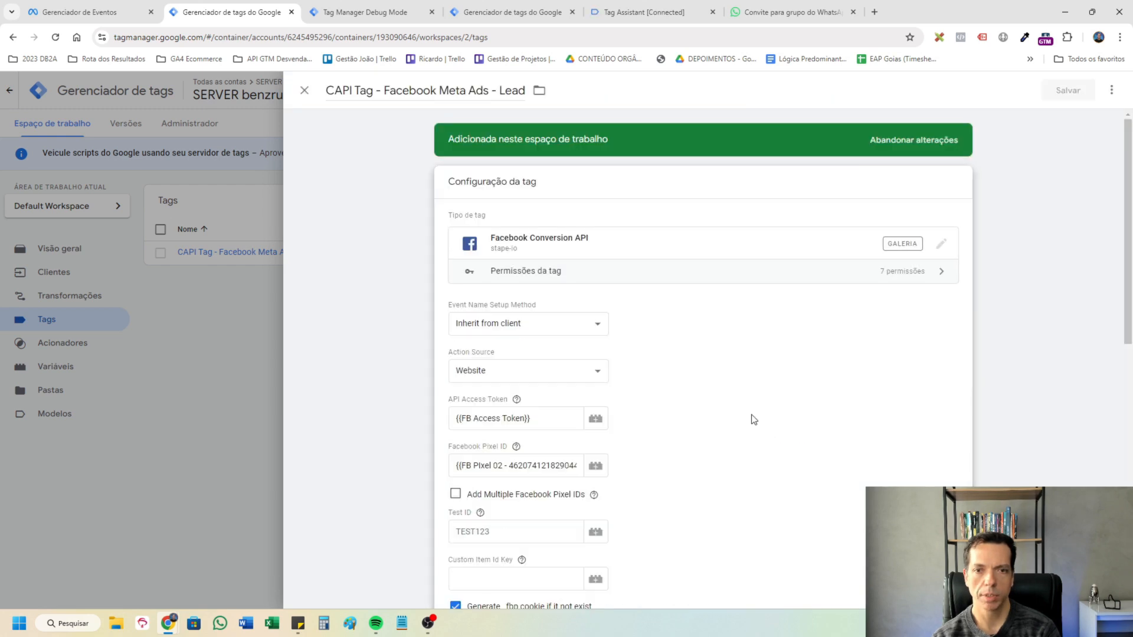
scroll(843, 415, down, 1)
click(551, 471)
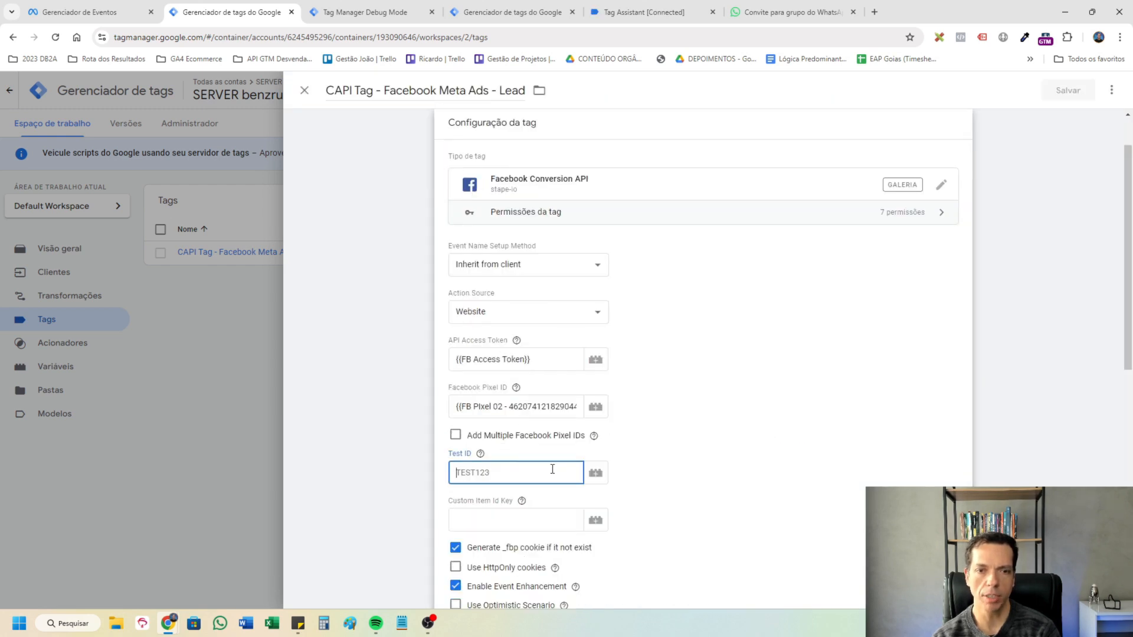
click(596, 473)
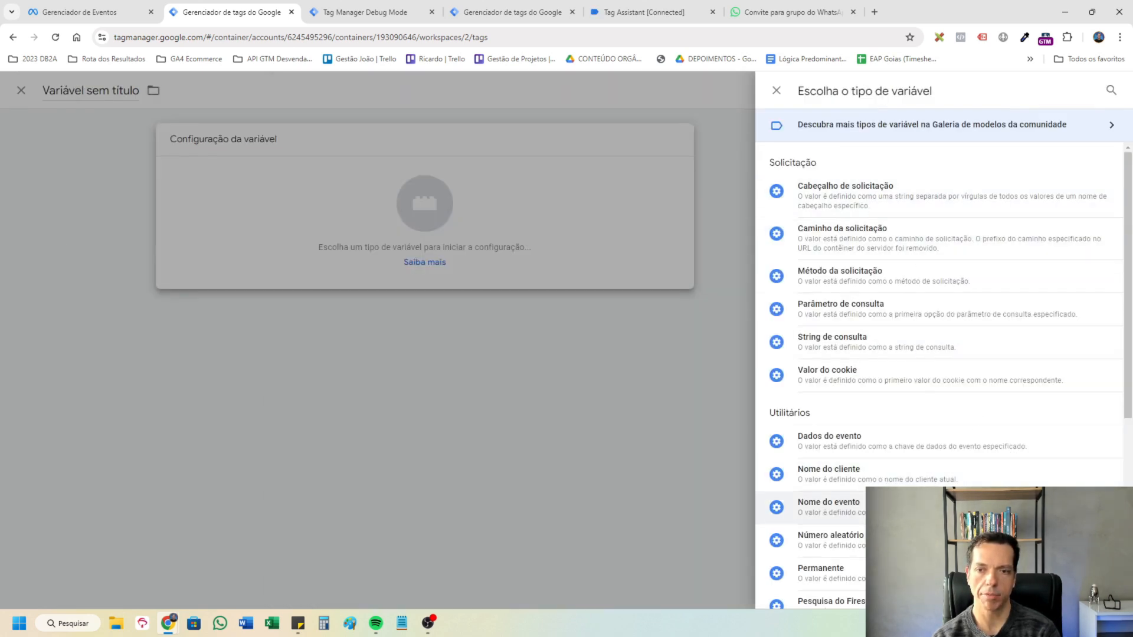
scroll(977, 417, down, 3)
click(838, 560)
Use Debug Mode as the lookup input, map true to TEST13041, and save the variable as ID de Teste along with the tag.
click(535, 263)
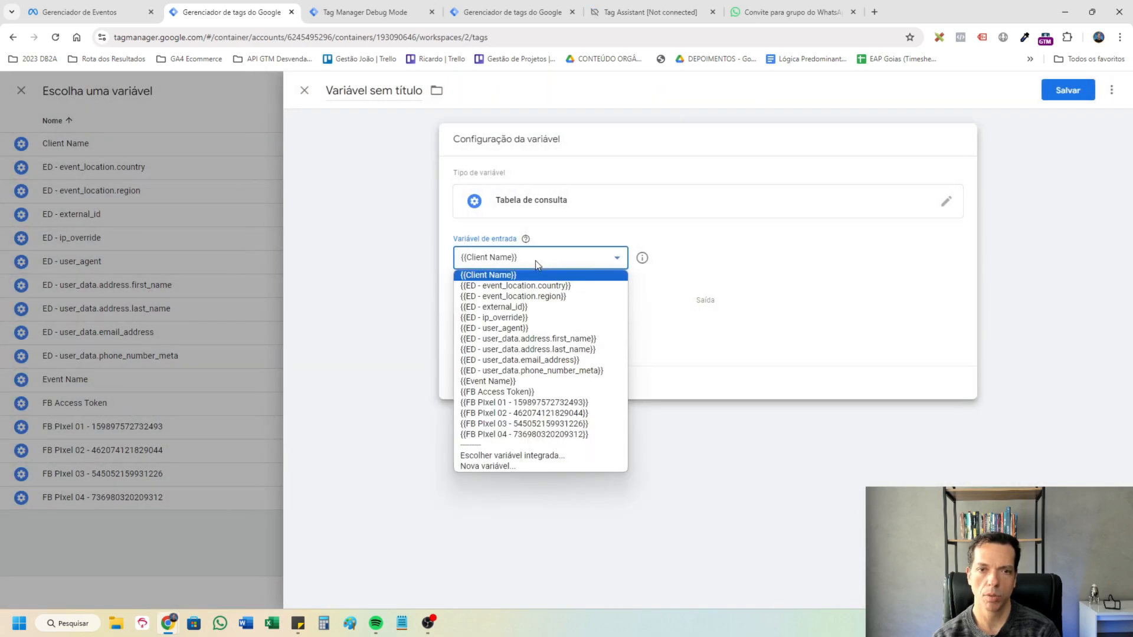
click(520, 456)
click(390, 264)
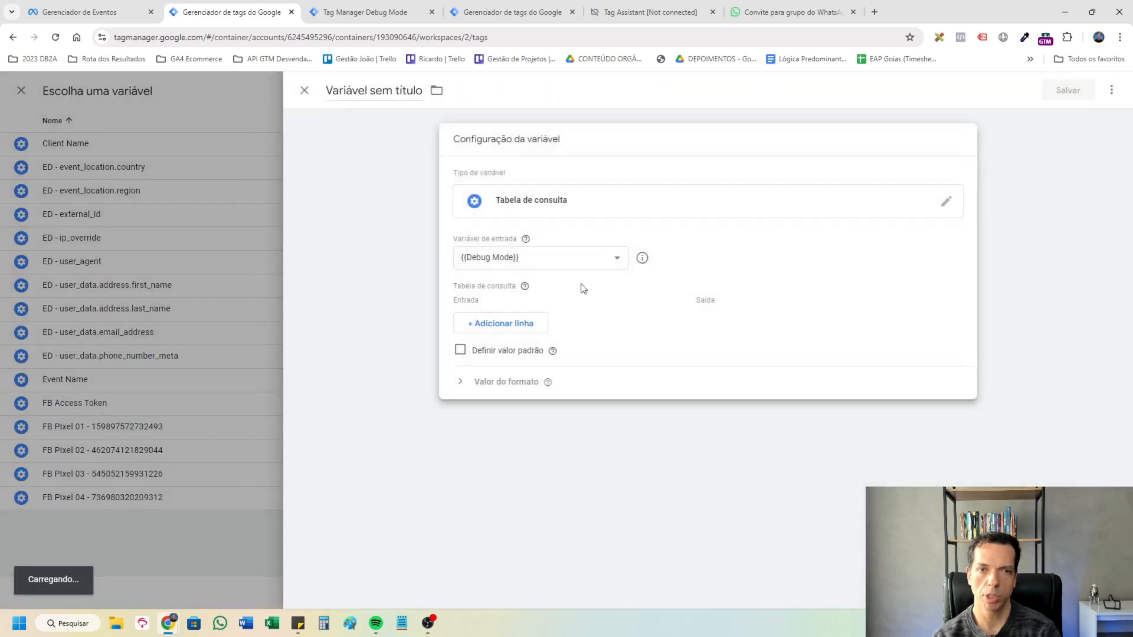
click(544, 323)
text(true)
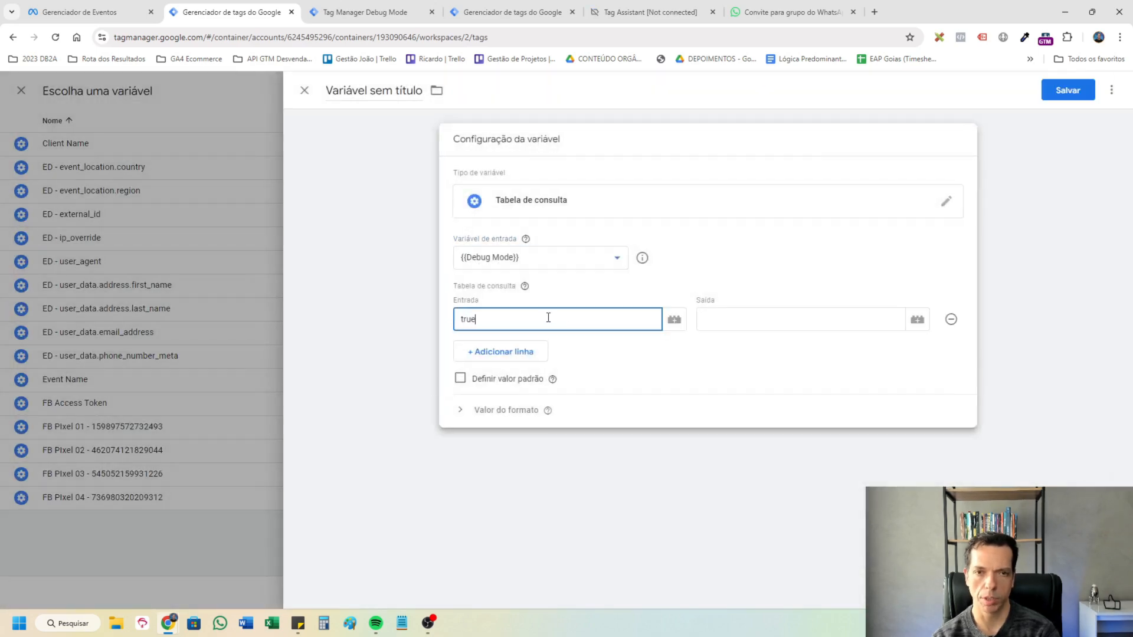
click(792, 337)
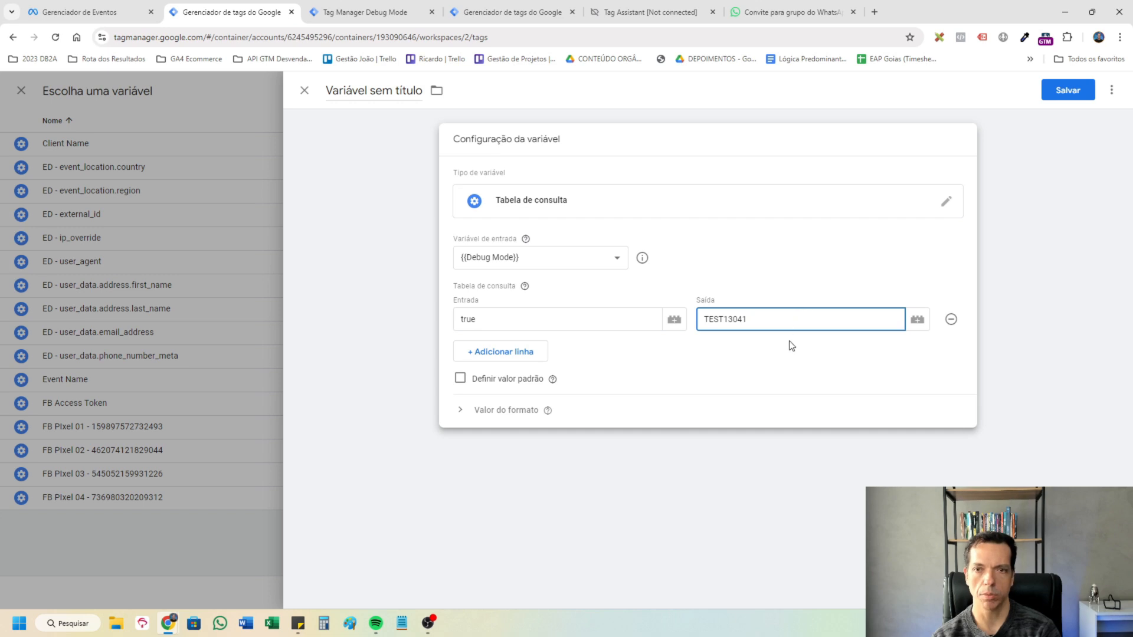
click(571, 283)
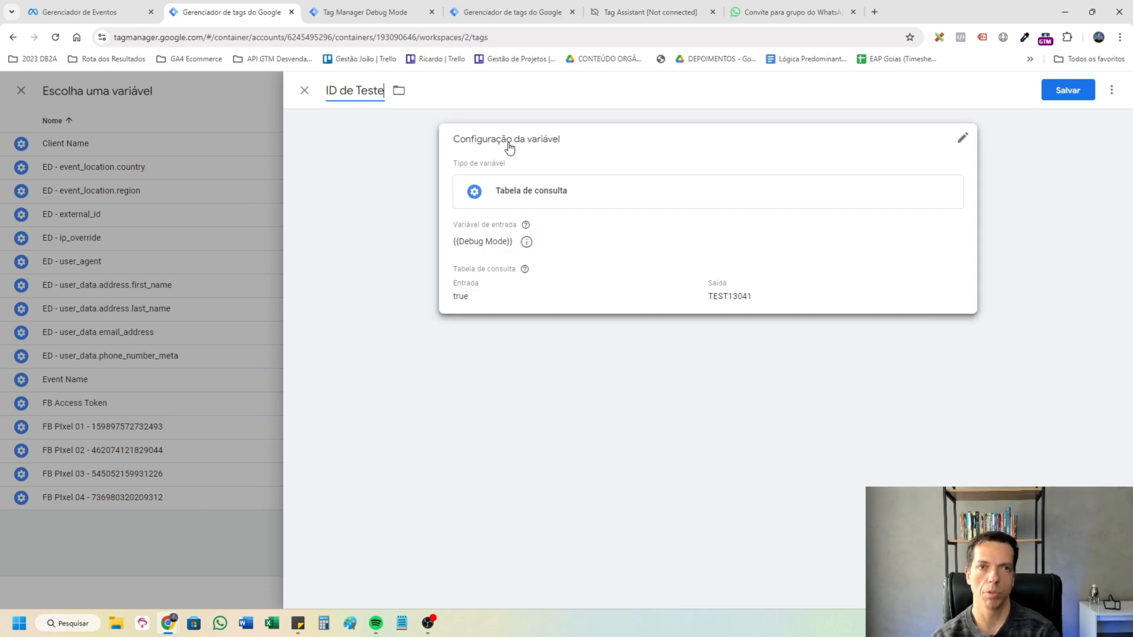
click(1073, 92)
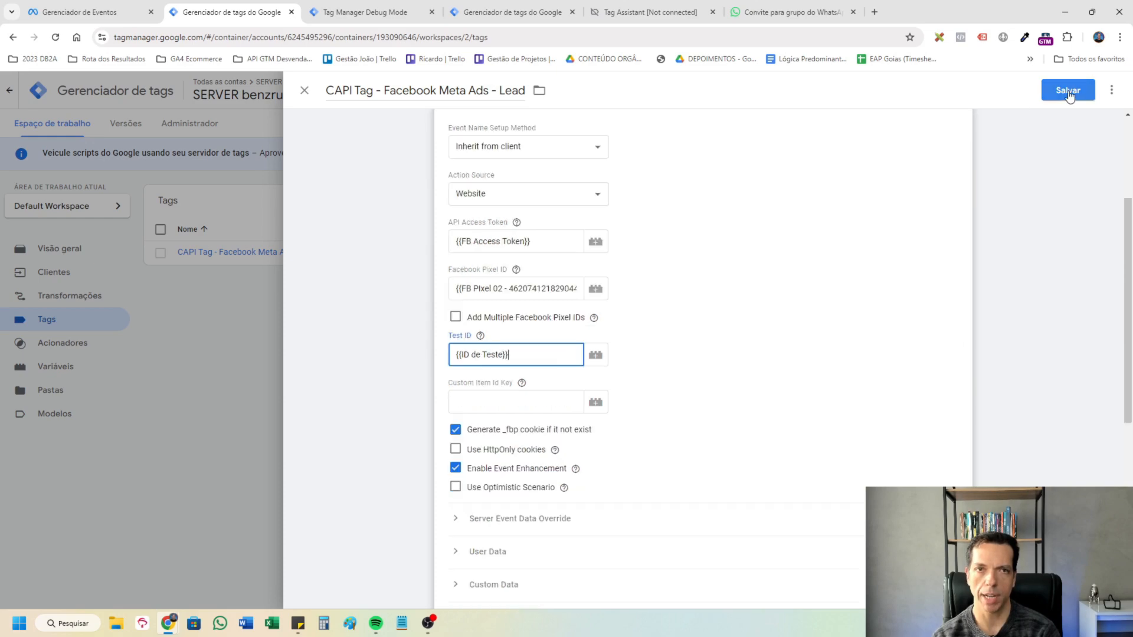
click(1065, 91)
Return to the server container preview and inspect the CAPI tag's details for the generate_lead event.
click(372, 10)
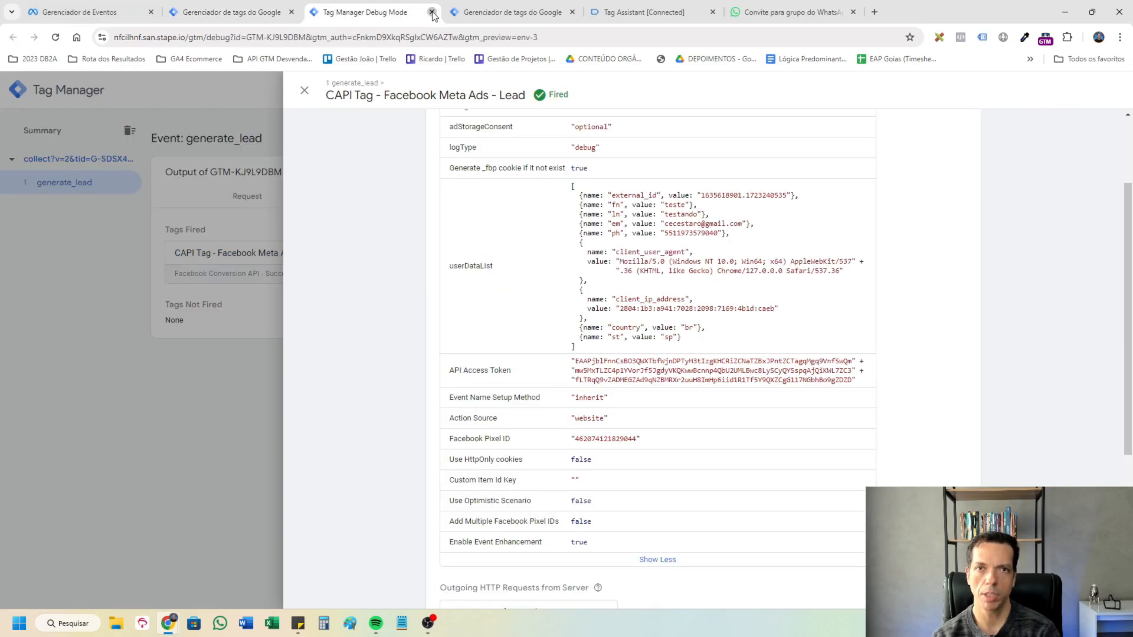
click(541, 8)
click(254, 7)
click(360, 12)
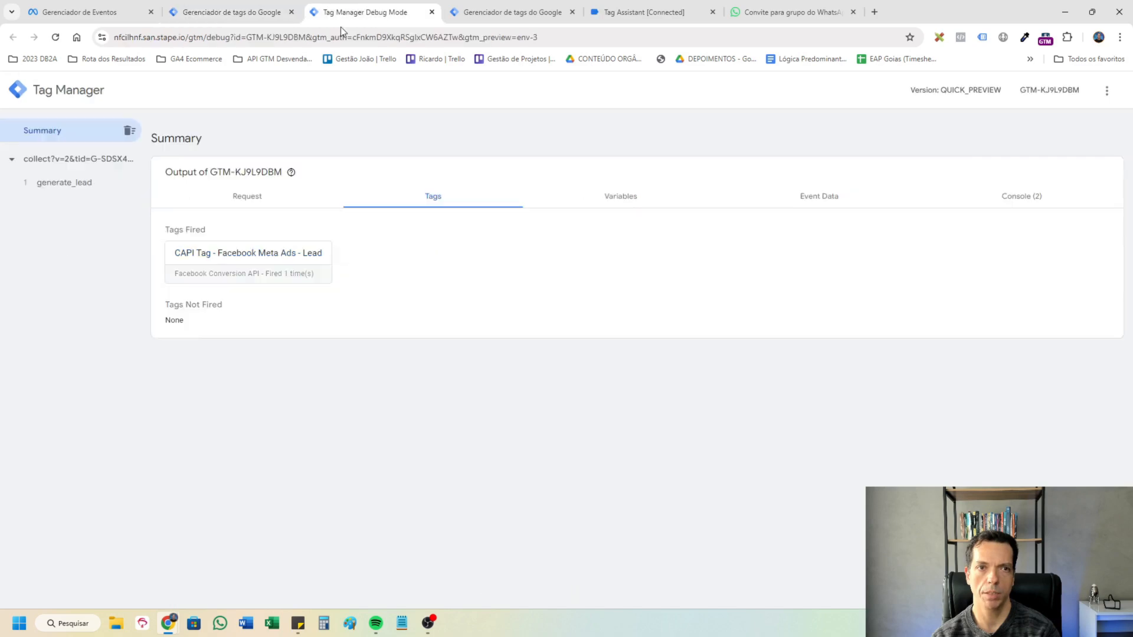
click(64, 184)
click(253, 274)
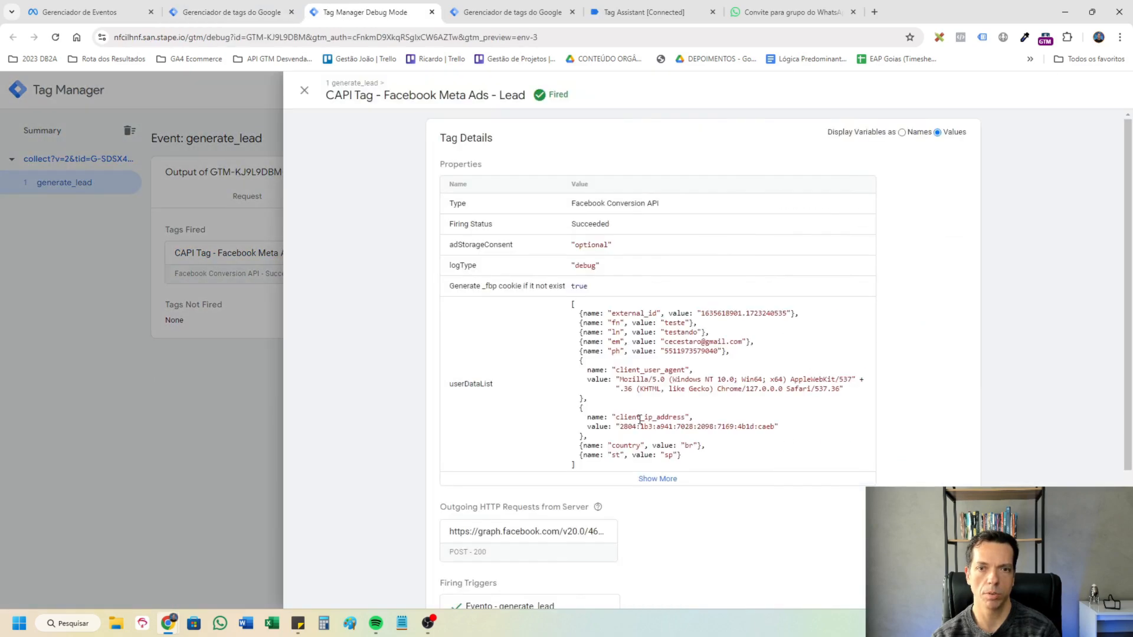
Review the received test events for Pixel de BM 2508 CAT70 in Meta Events Manager and expand the Cadastro event with an event ID.
click(110, 5)
scroll(890, 354, down, 1)
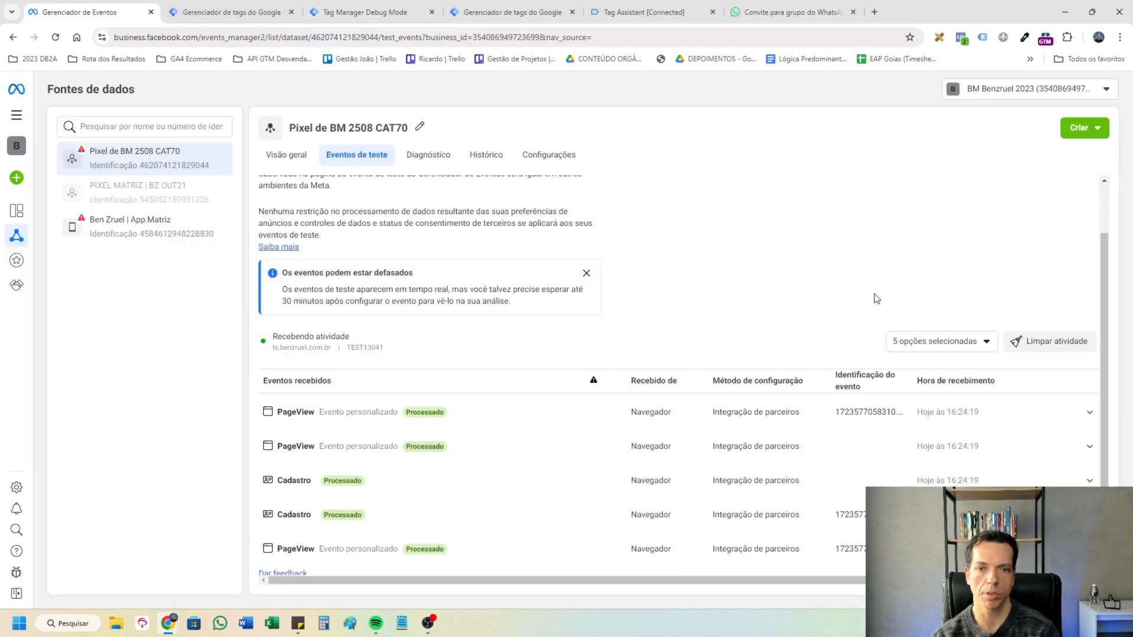
scroll(877, 298, down, 1)
click(455, 462)
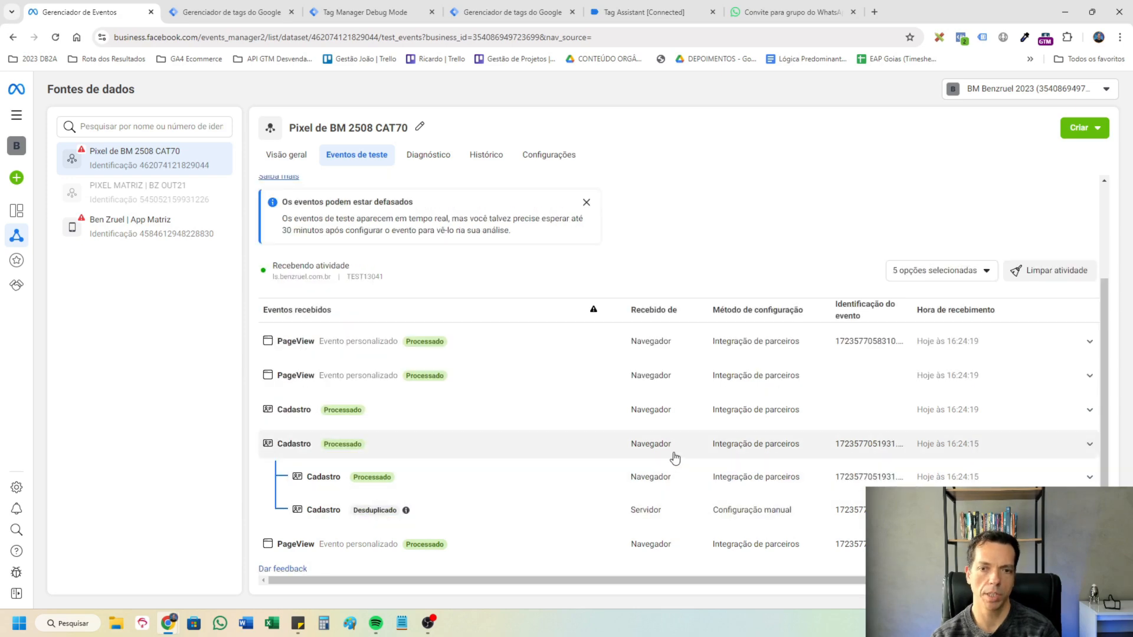
Expand the server and browser Cadastro entries and compare their event IDs and user data parameters.
click(771, 518)
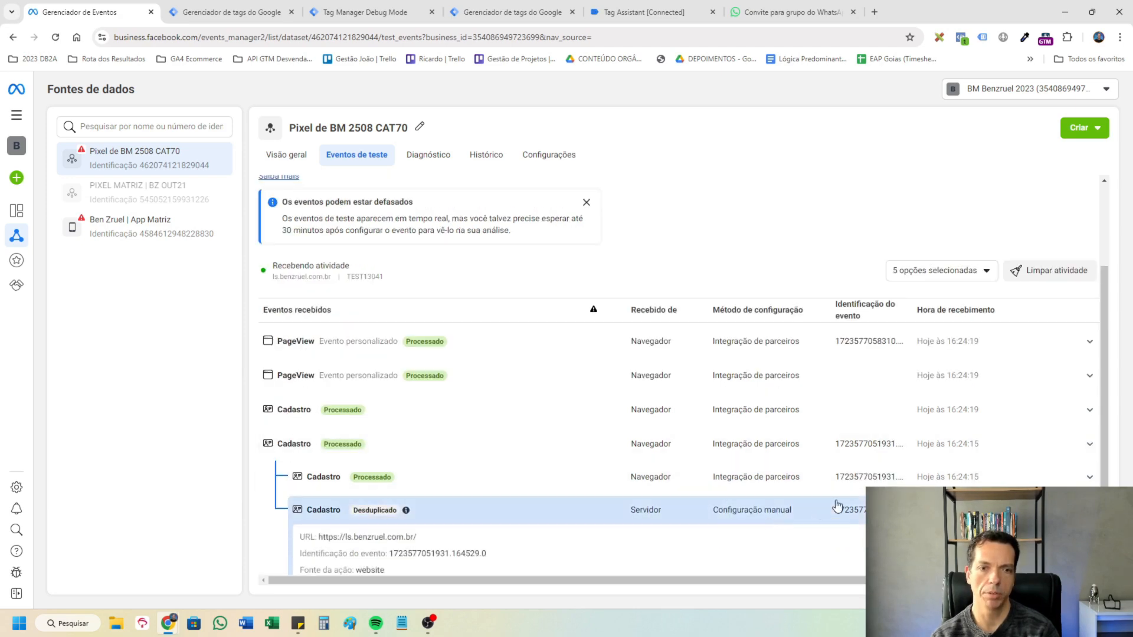
scroll(649, 472, down, 1)
click(767, 397)
scroll(773, 425, down, 1)
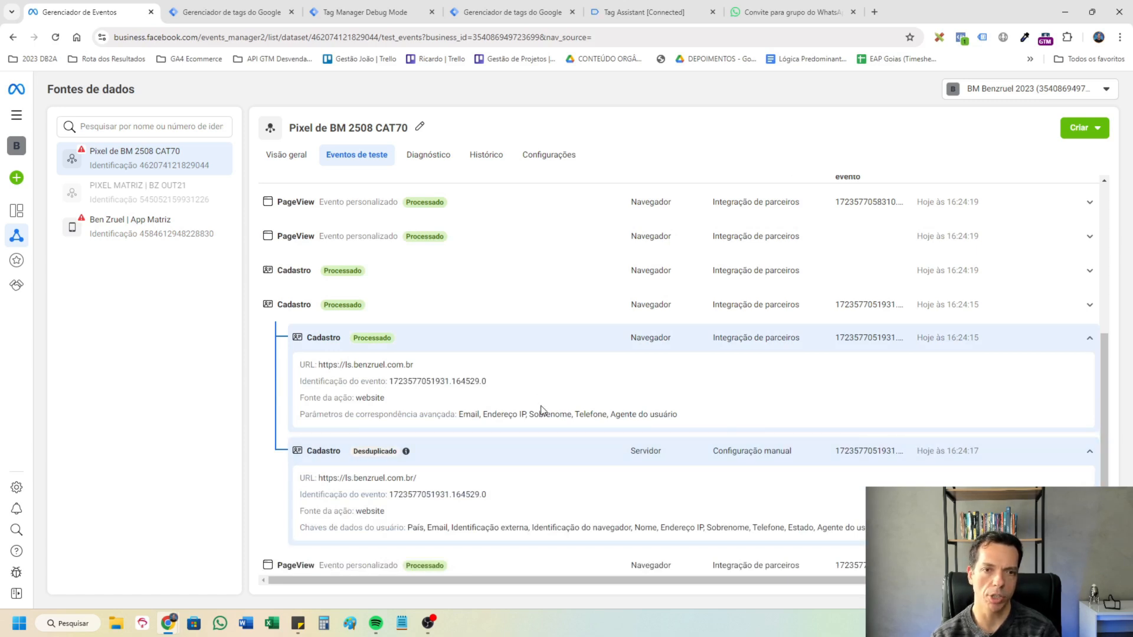
drag(499, 505, 381, 495)
click(537, 505)
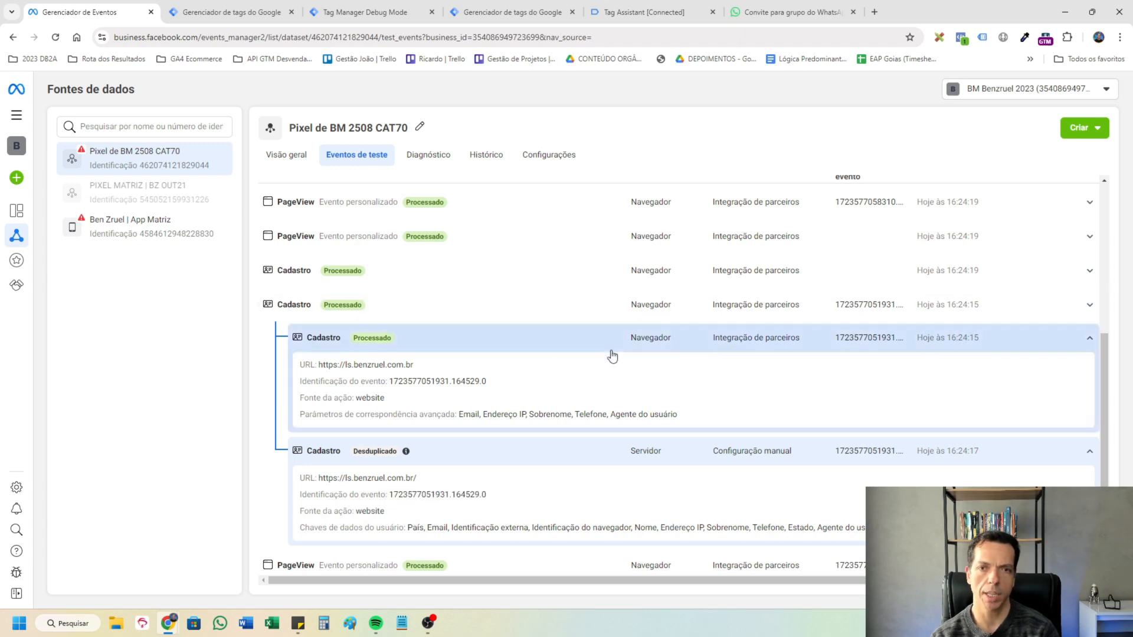
scroll(693, 306, up, 1)
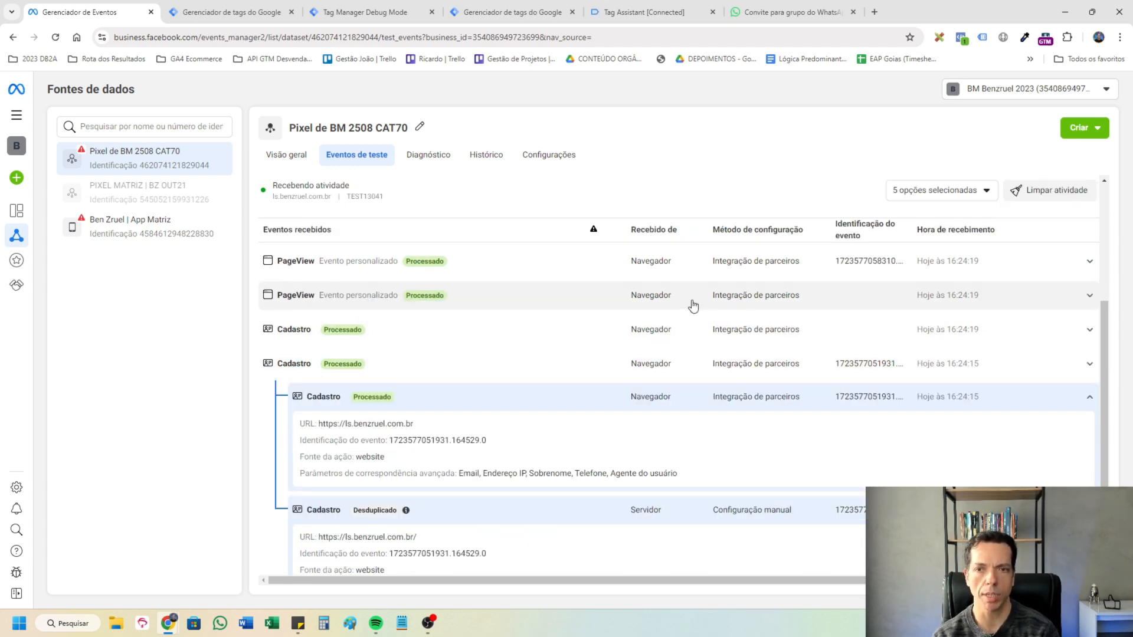
scroll(734, 374, down, 1)
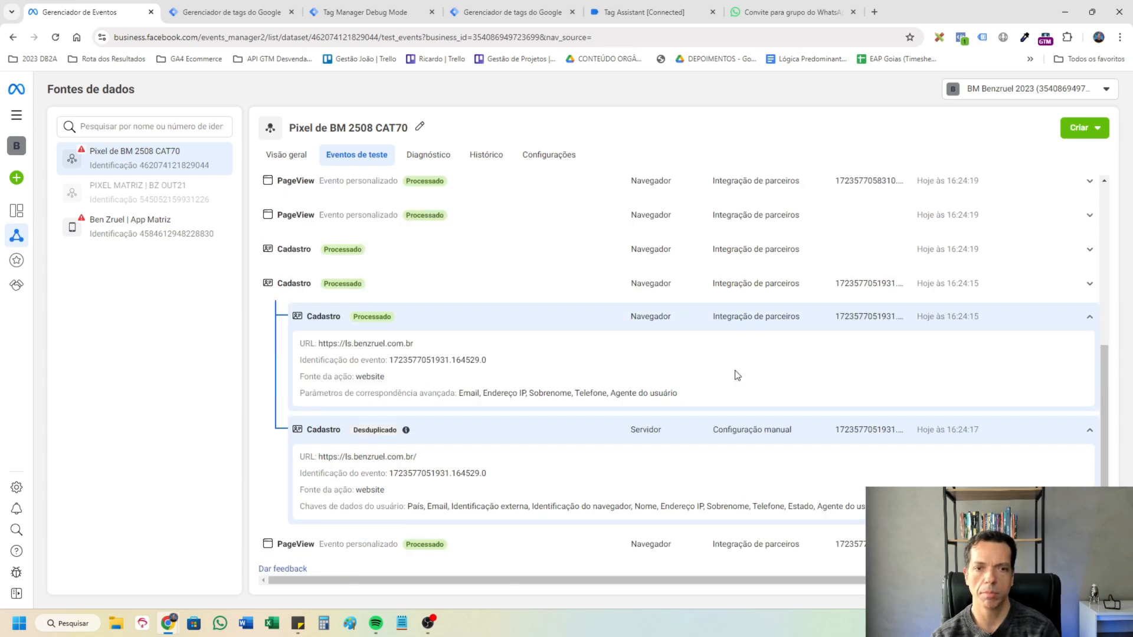